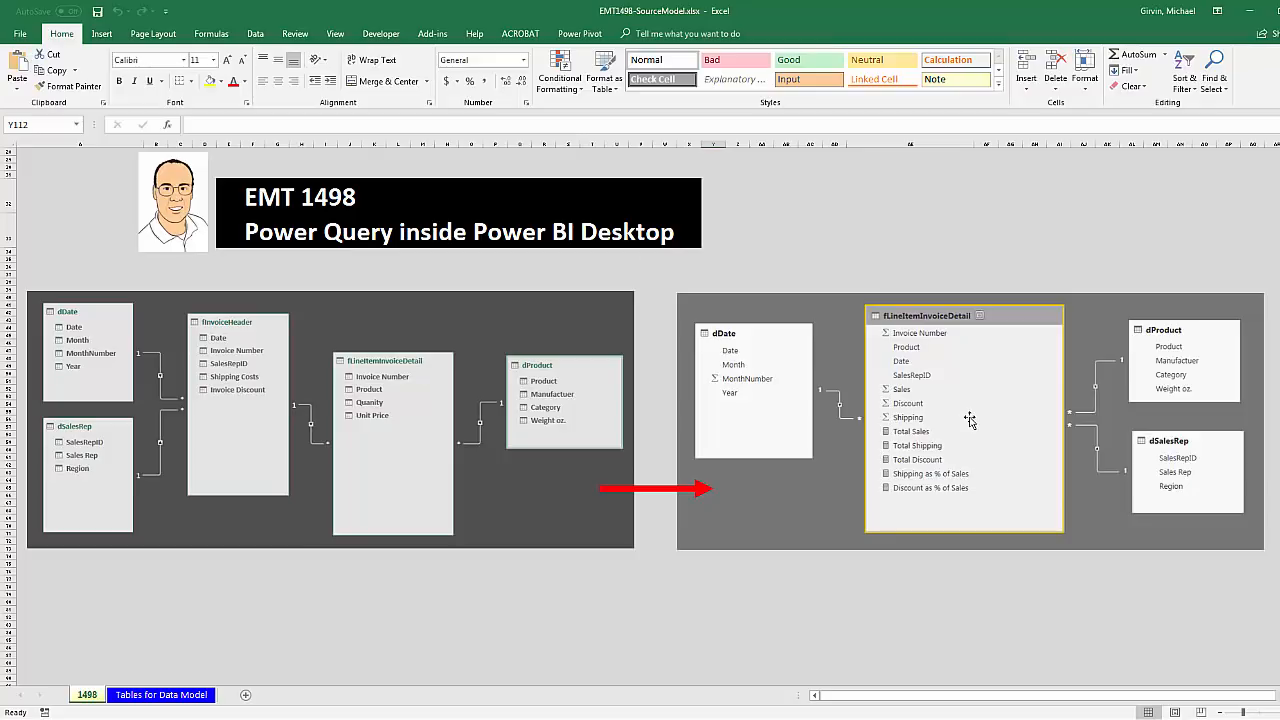
Step: Examine the source tables on the Tables for Data Model sheet and open the workbook's Power Pivot data model
click(161, 695)
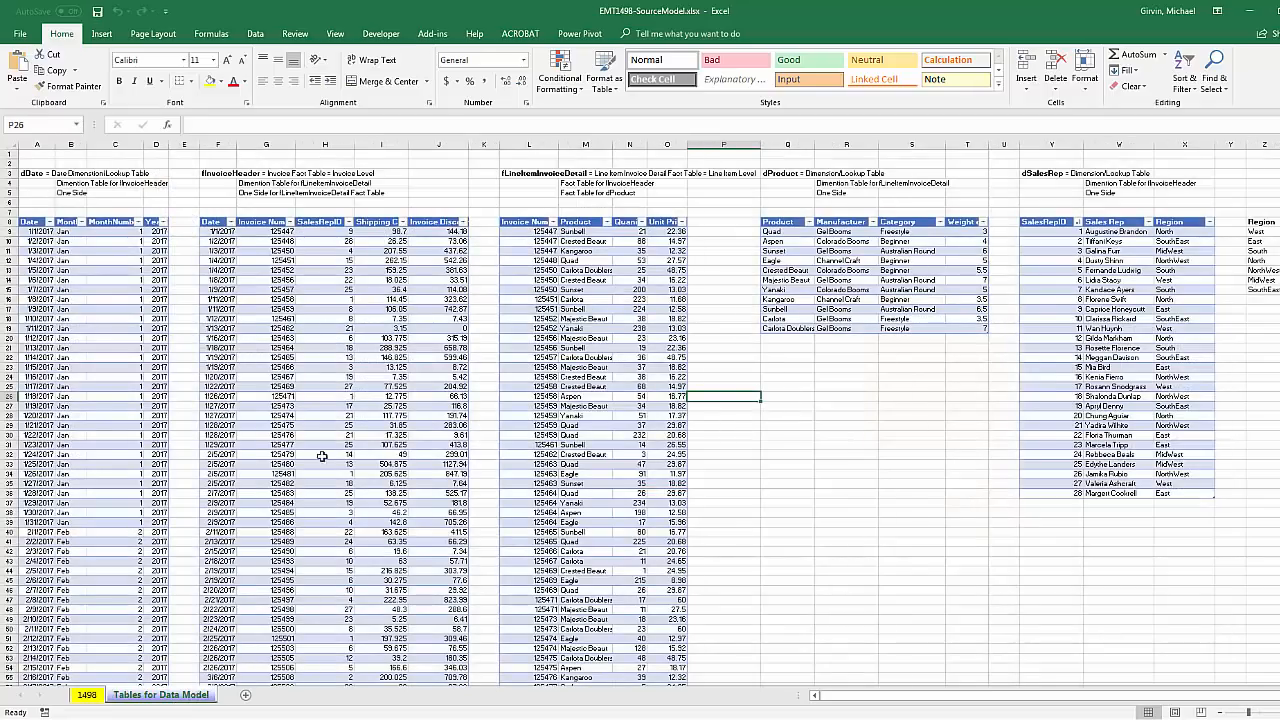
click(575, 34)
click(23, 70)
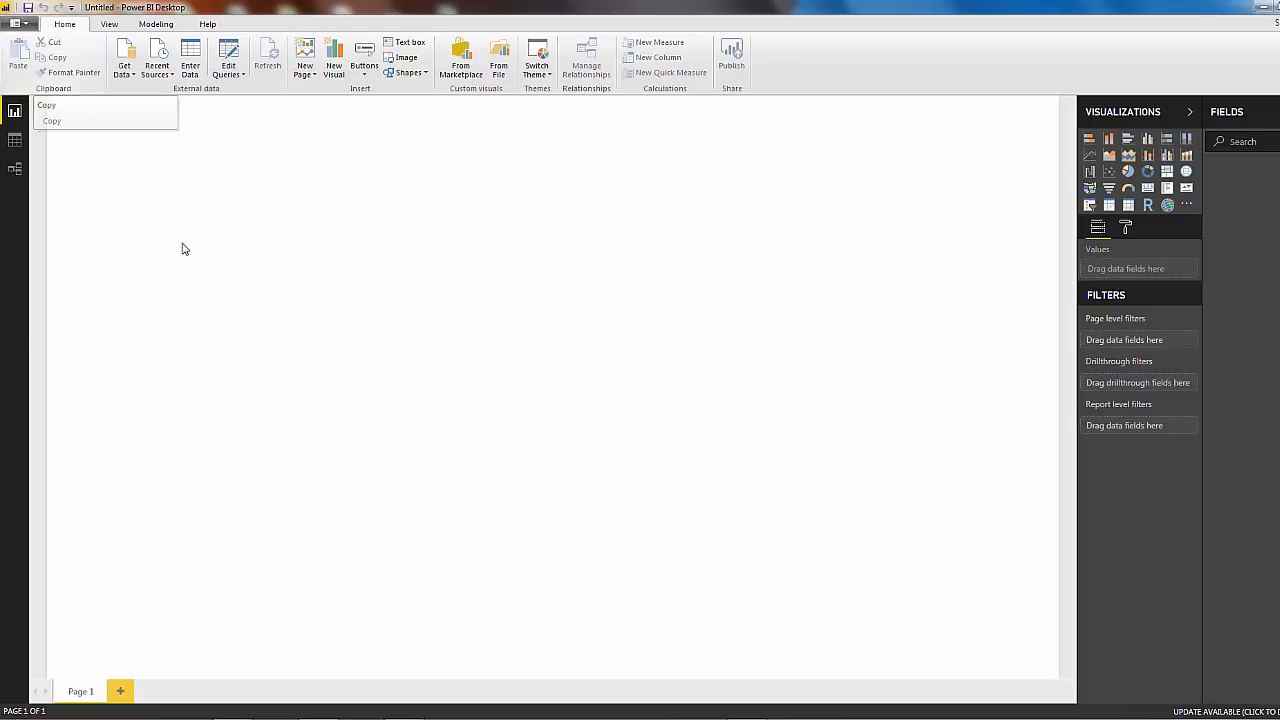
Step: Save the blank Power BI Desktop report as EMT-1498-PowerBIDesktopPowerQuery in Power BI file format
key(F12)
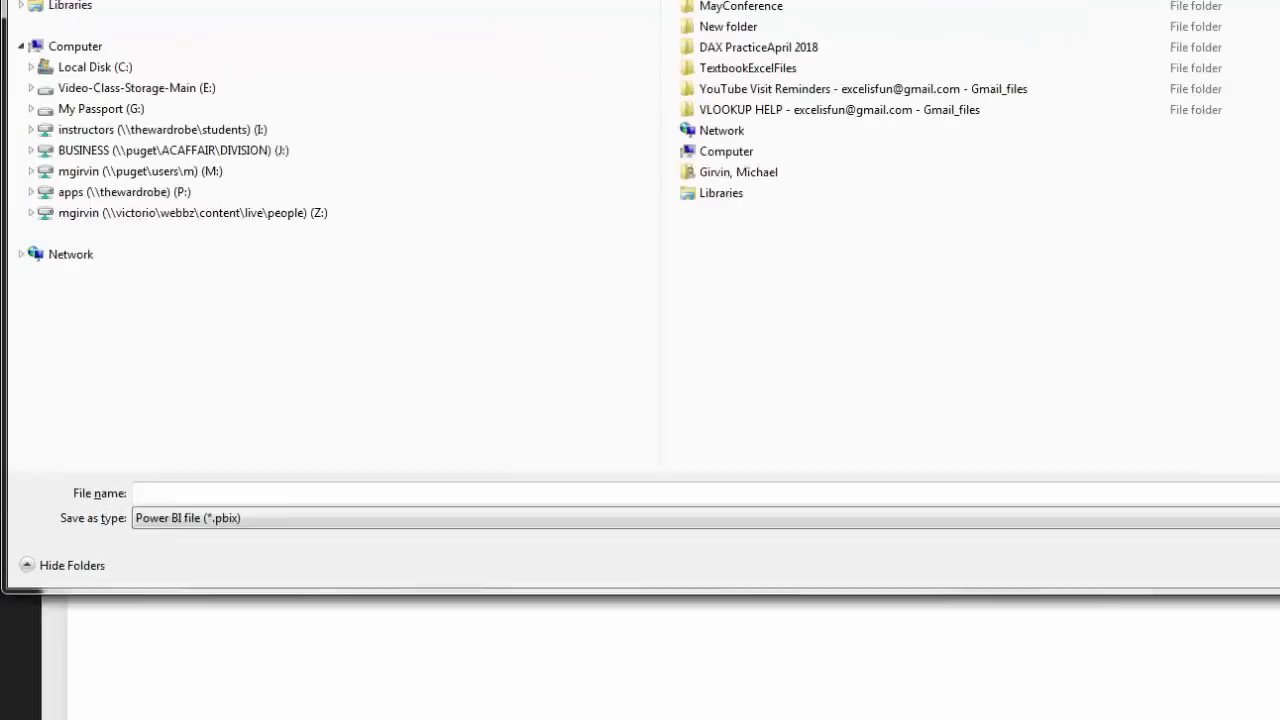
text(EMT-1498-PowerBIDesktopPowerQuery)
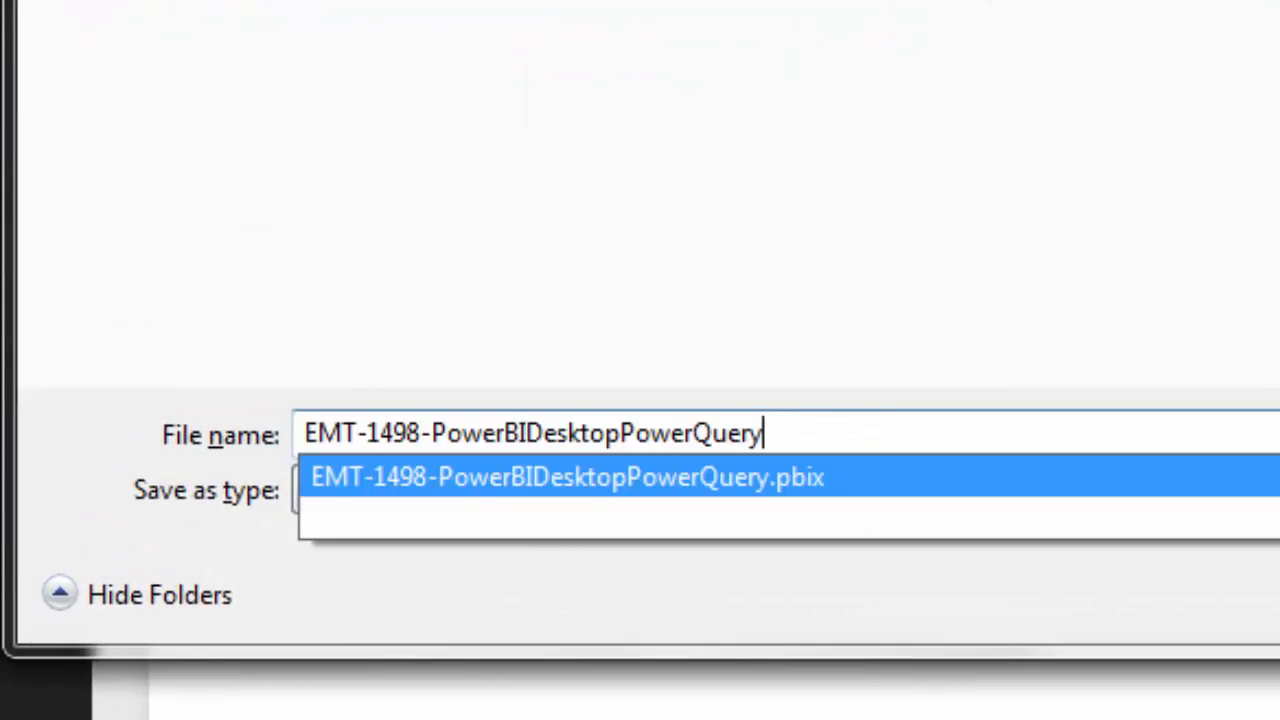
key(Return)
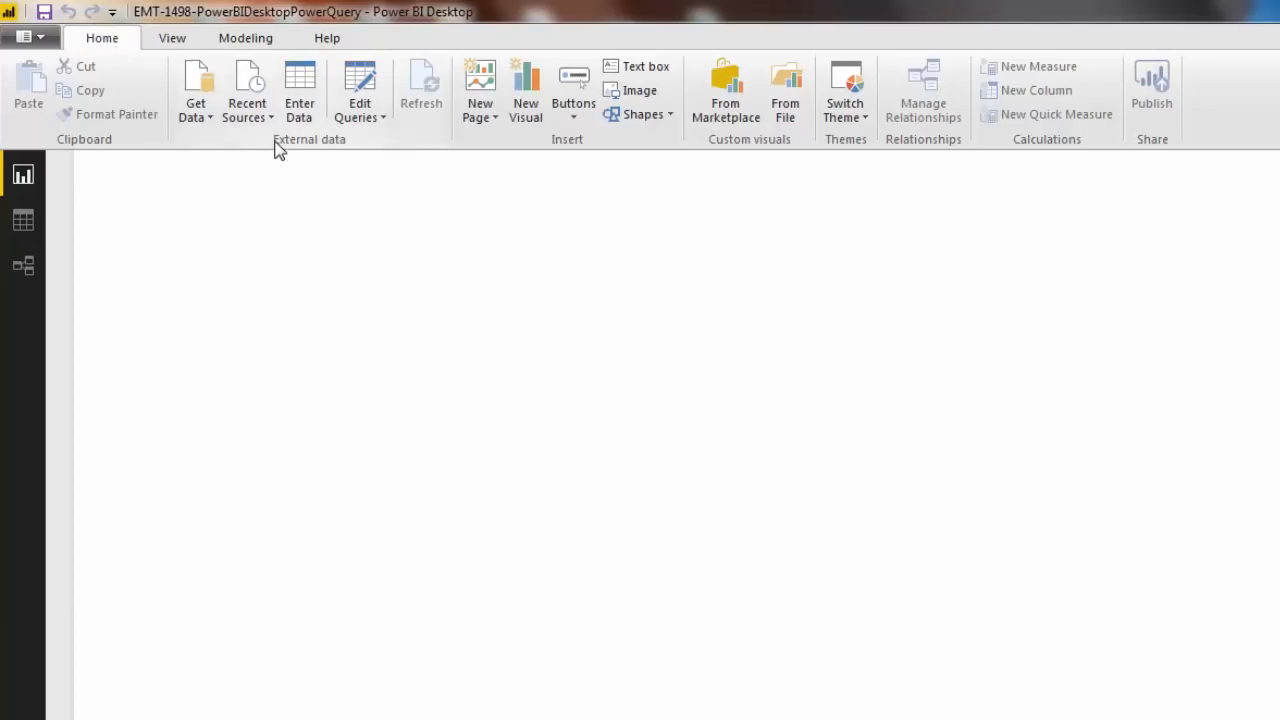
Step: Connect to the Excel workbook EMT1498-SourceModel.xlsx on the Desktop as the data source
click(210, 117)
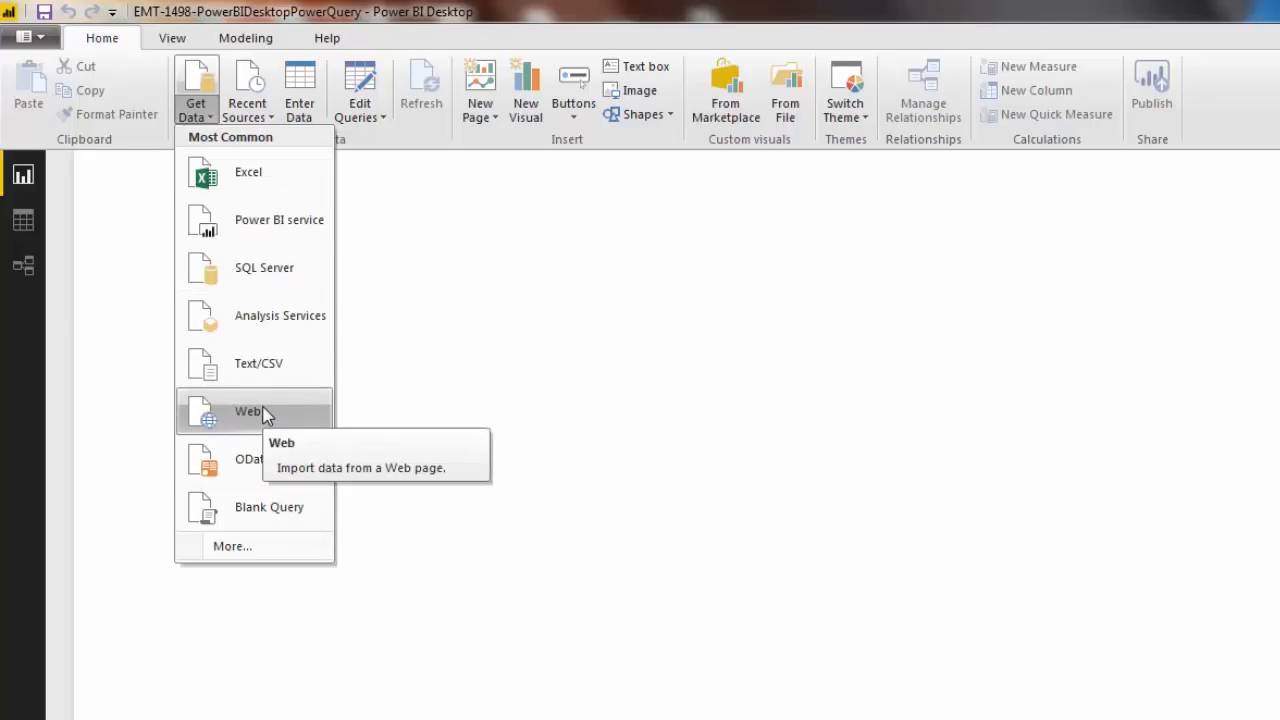
click(240, 189)
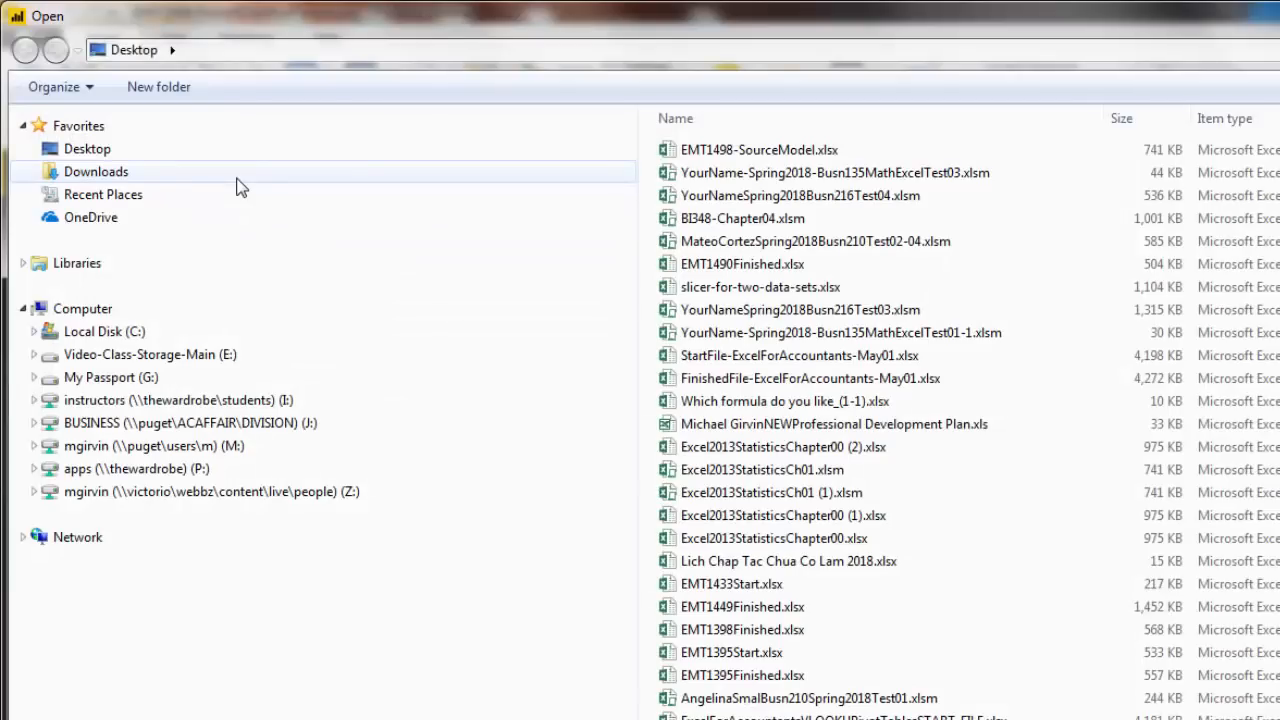
click(702, 152)
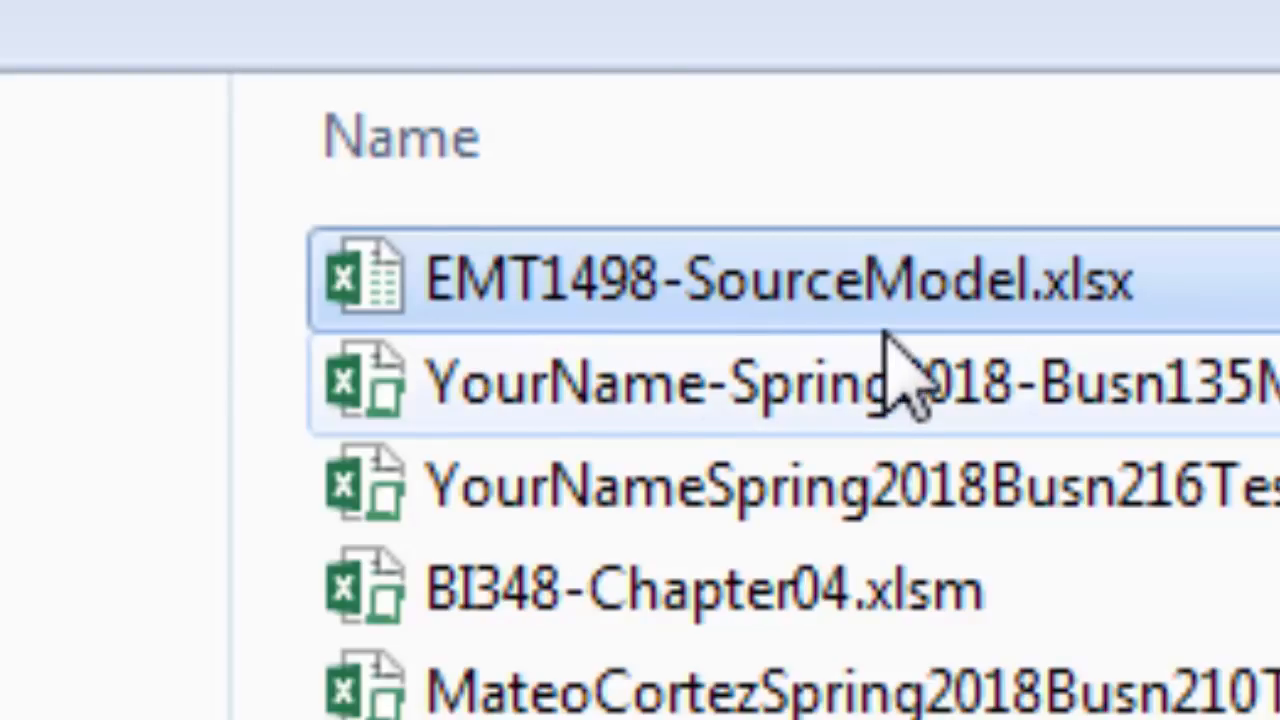
double_click(343, 285)
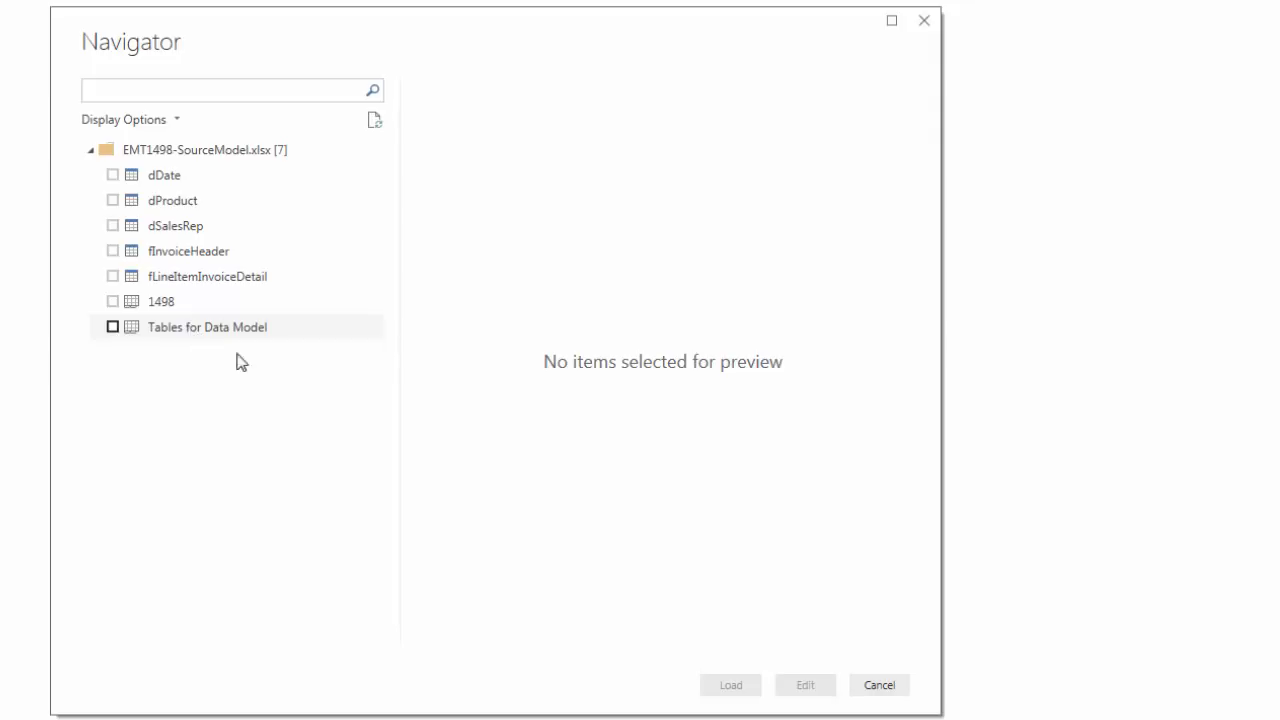
Step: Select the dDate, dProduct, dSalesRep, fInvoiceHeader and fLineItemInvoiceDetail tables and open them for editing in Power Query
click(112, 175)
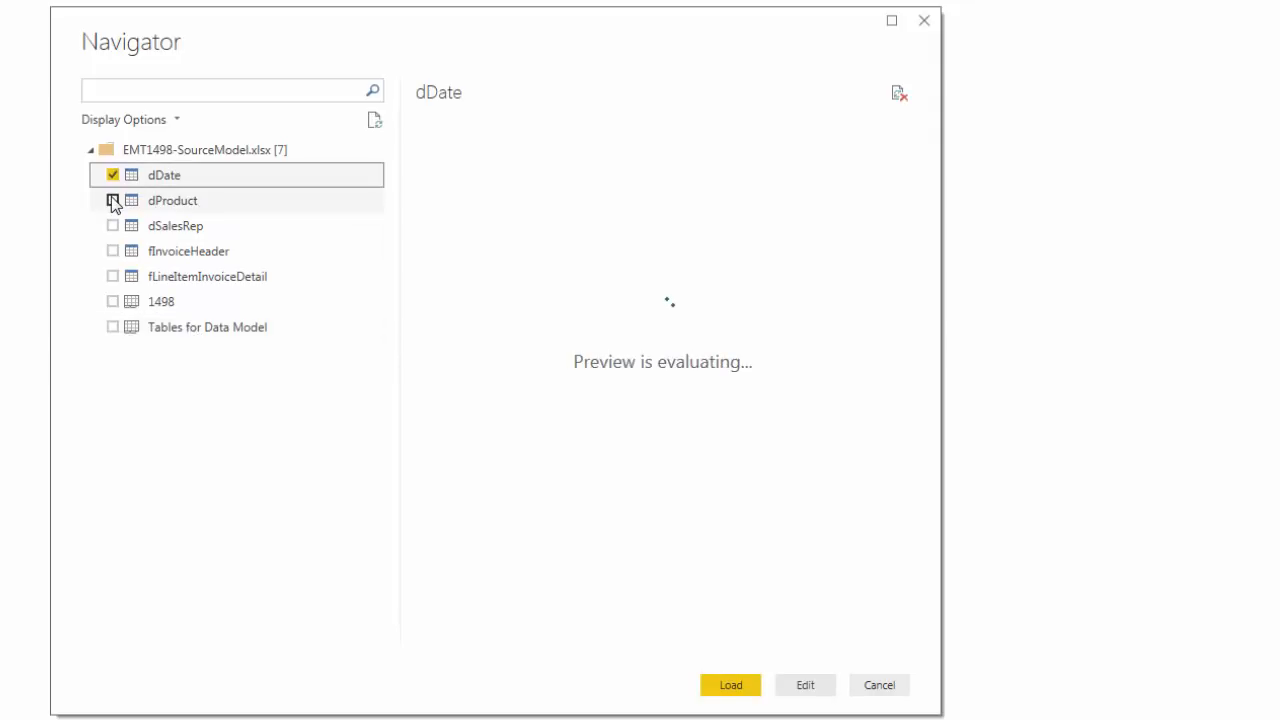
click(112, 200)
click(112, 226)
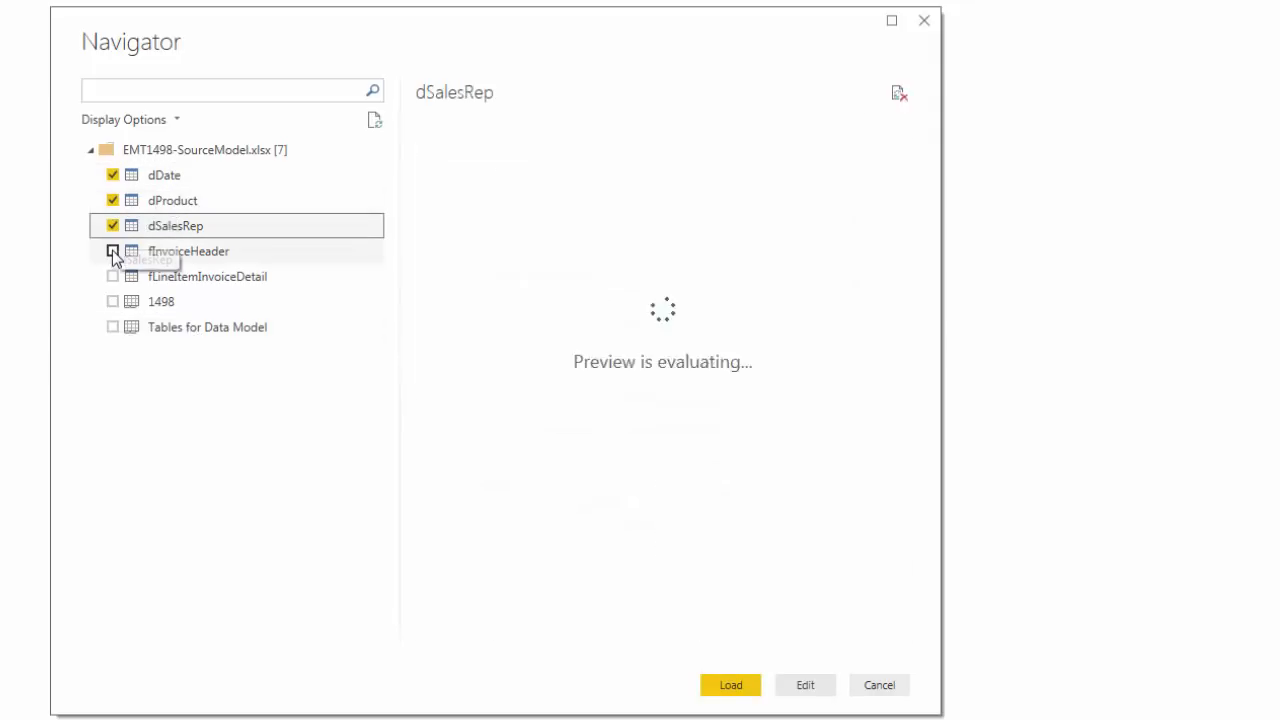
click(112, 252)
click(112, 277)
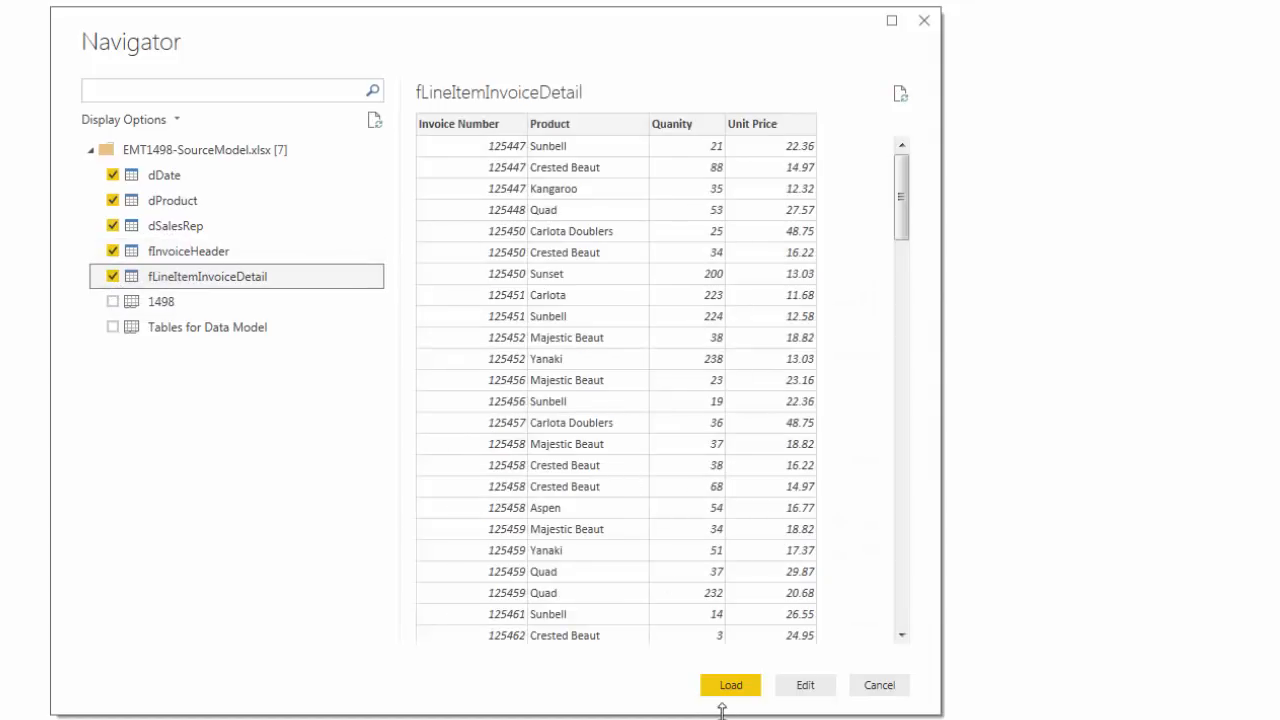
click(810, 689)
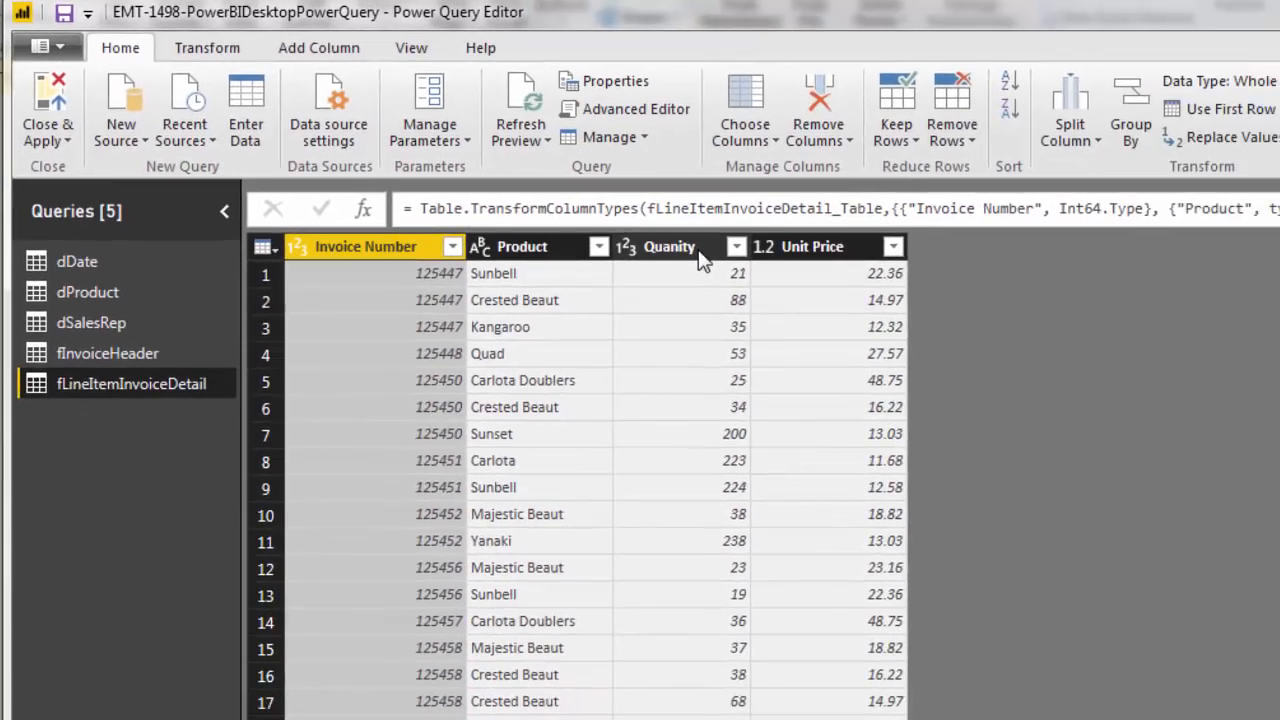
Step: Add a column to fLineItemInvoiceDetail that multiplies Quanity by Unit Price
click(905, 323)
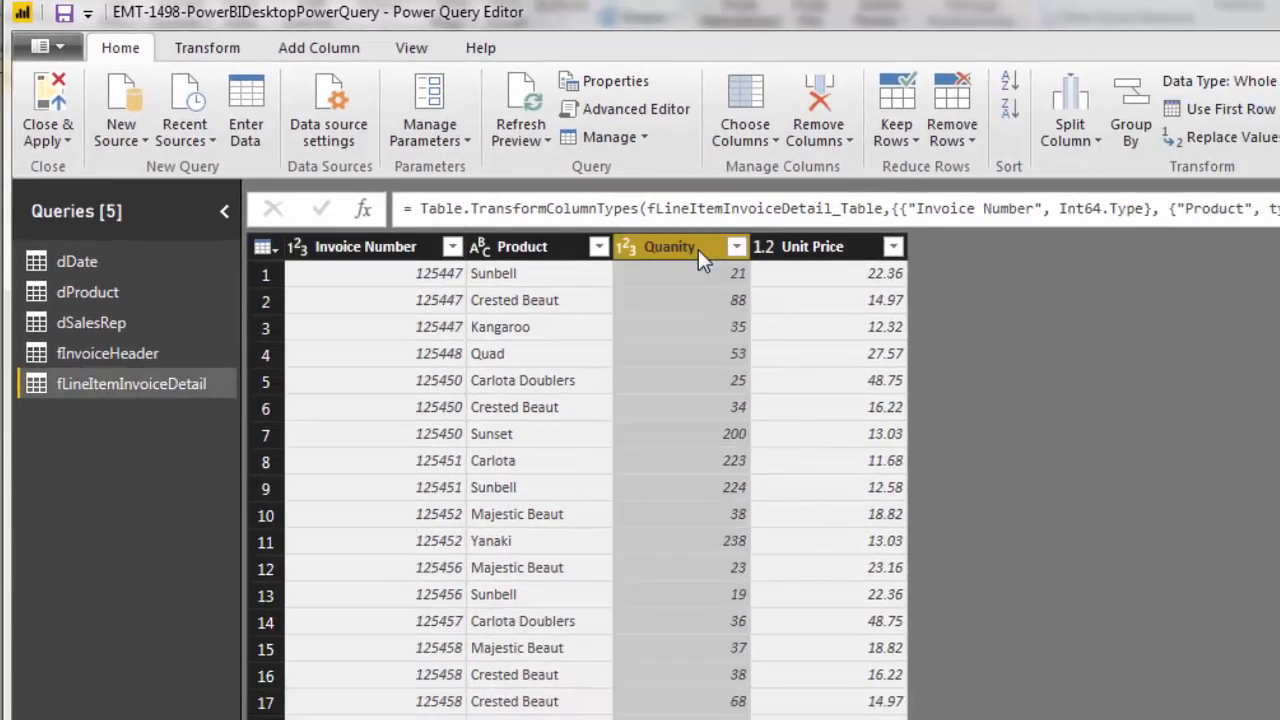
ctrl+click(852, 252)
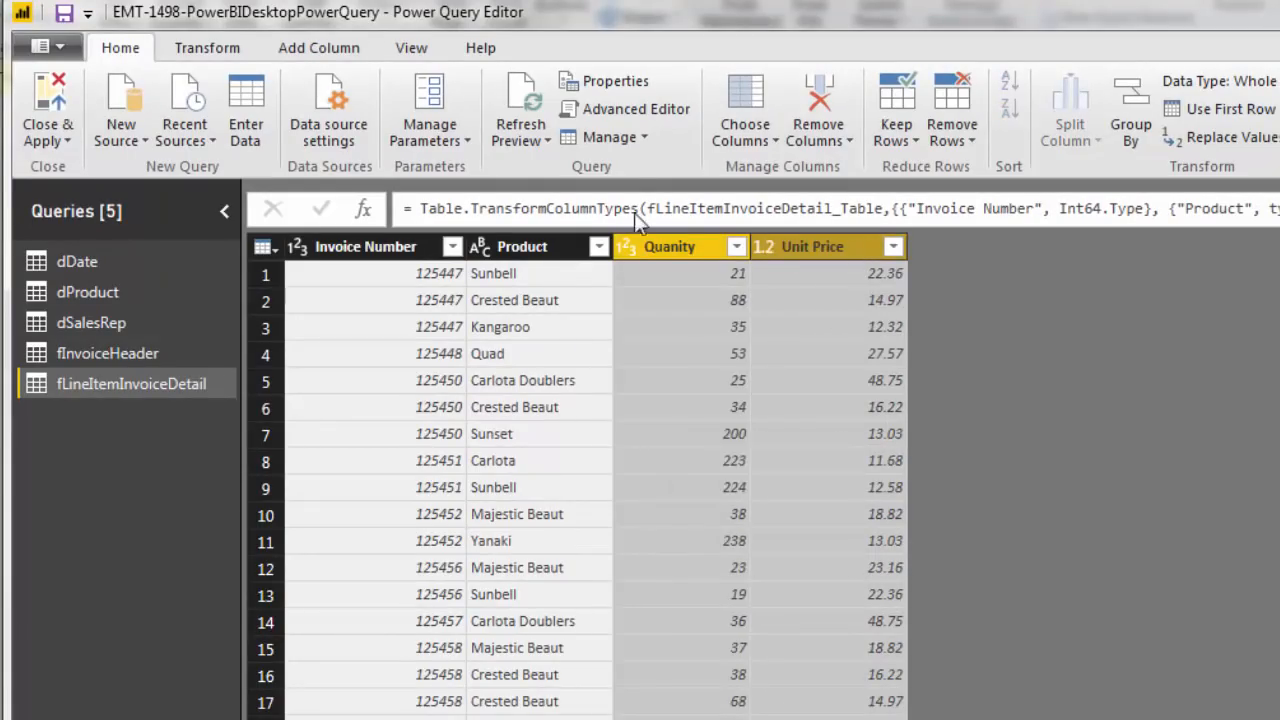
click(318, 50)
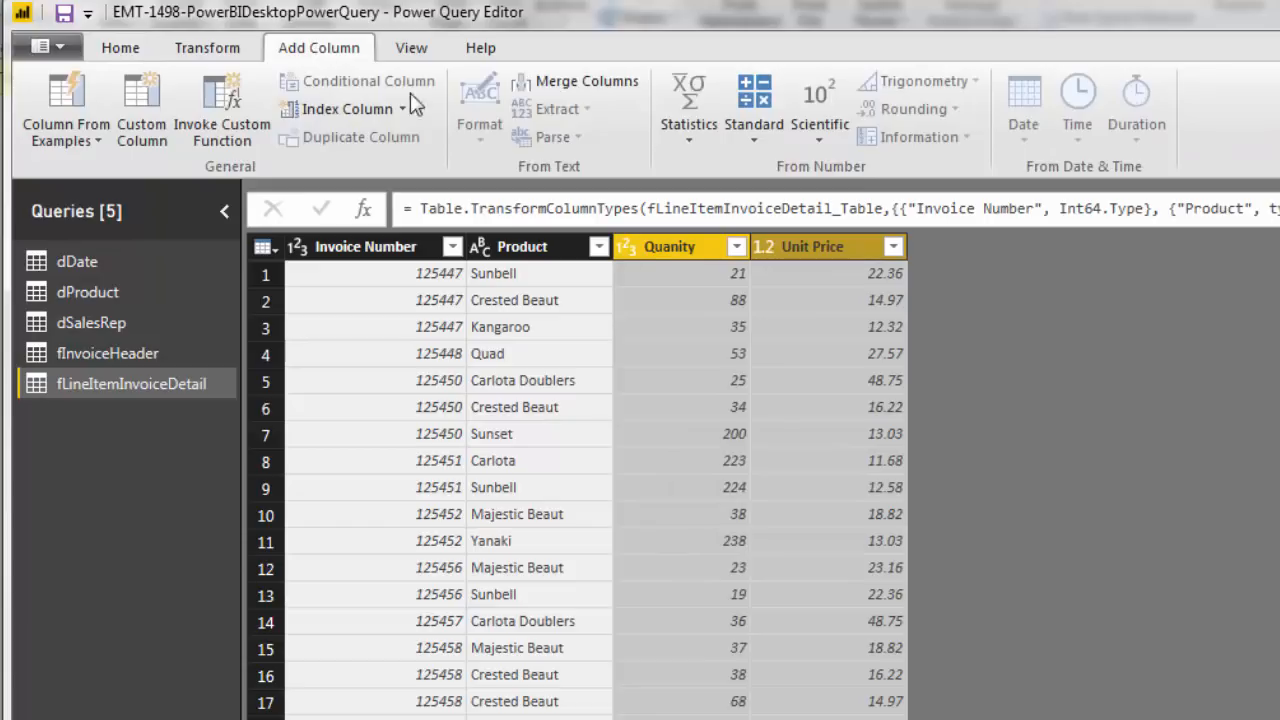
click(758, 150)
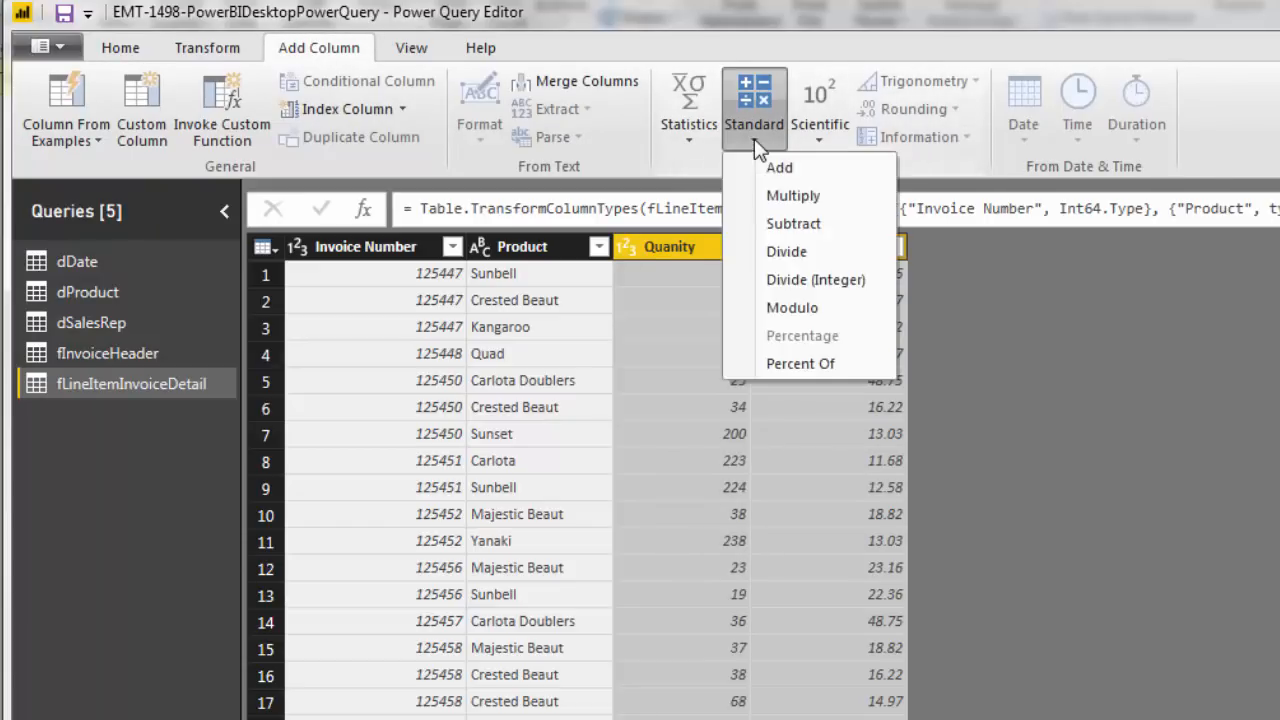
click(796, 195)
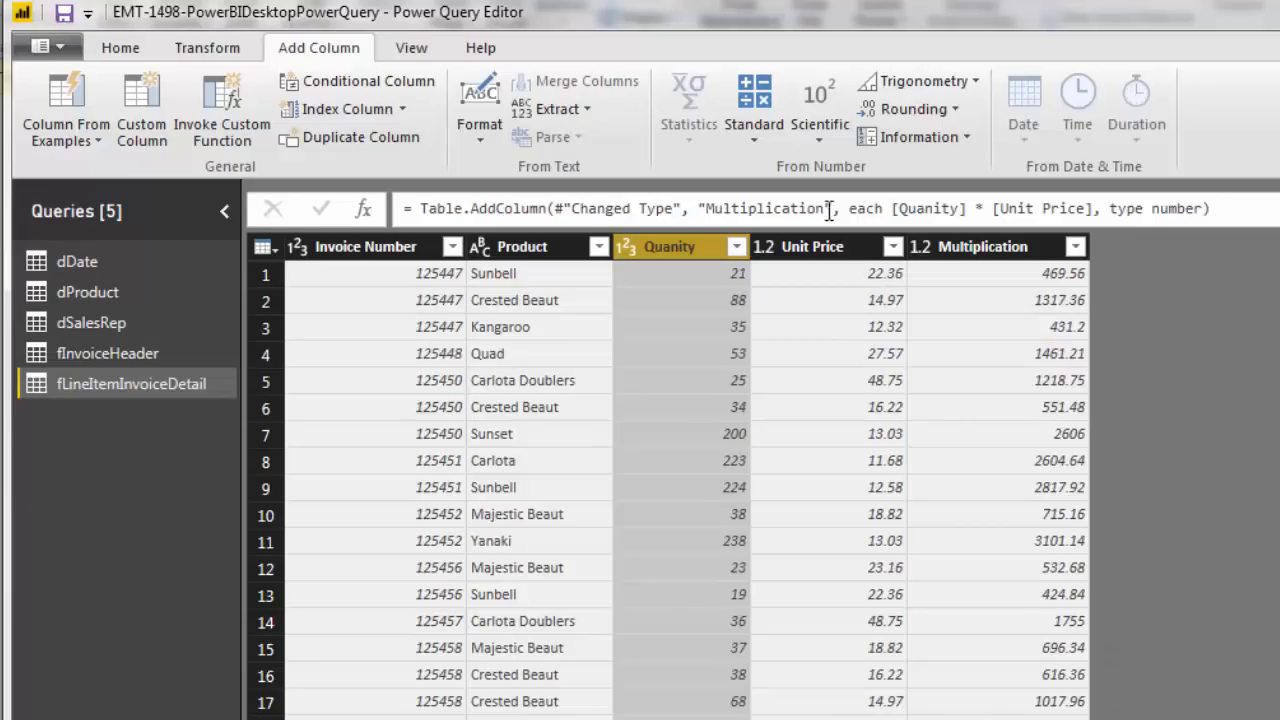
Step: Rename the new multiplication column to Sales within its Table.AddColumn formula
double_click(757, 205)
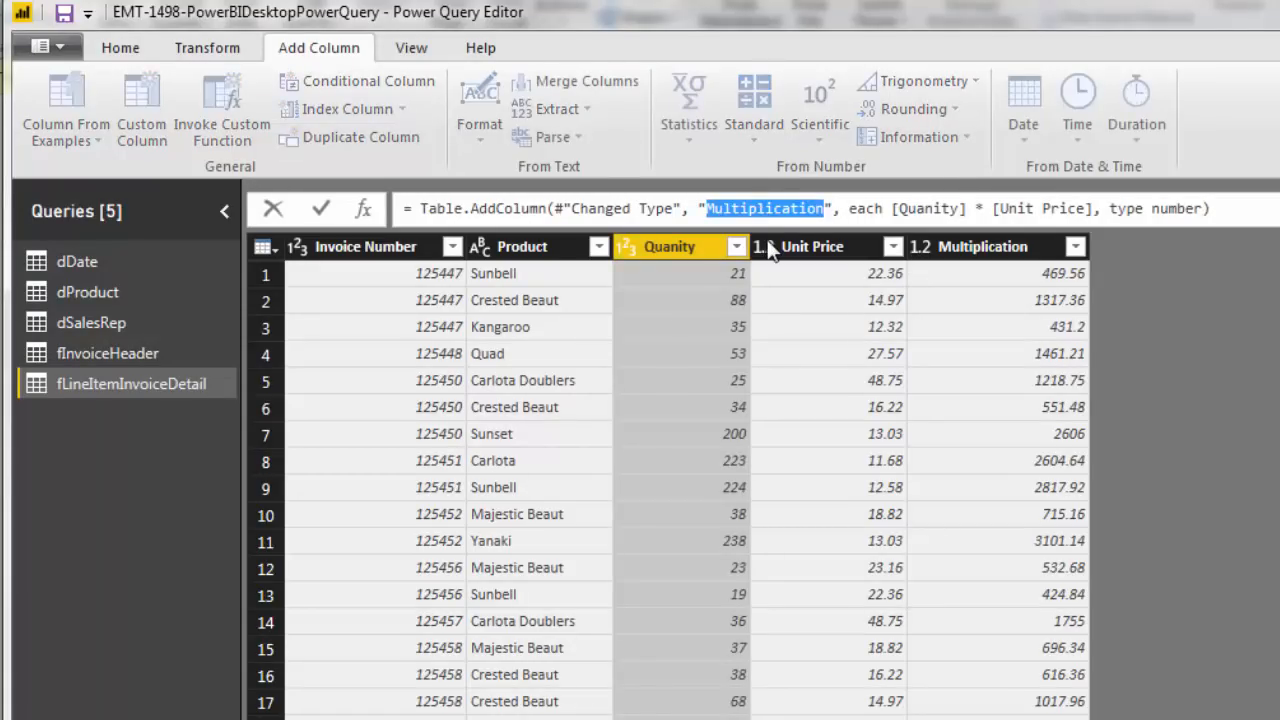
text(Sales)
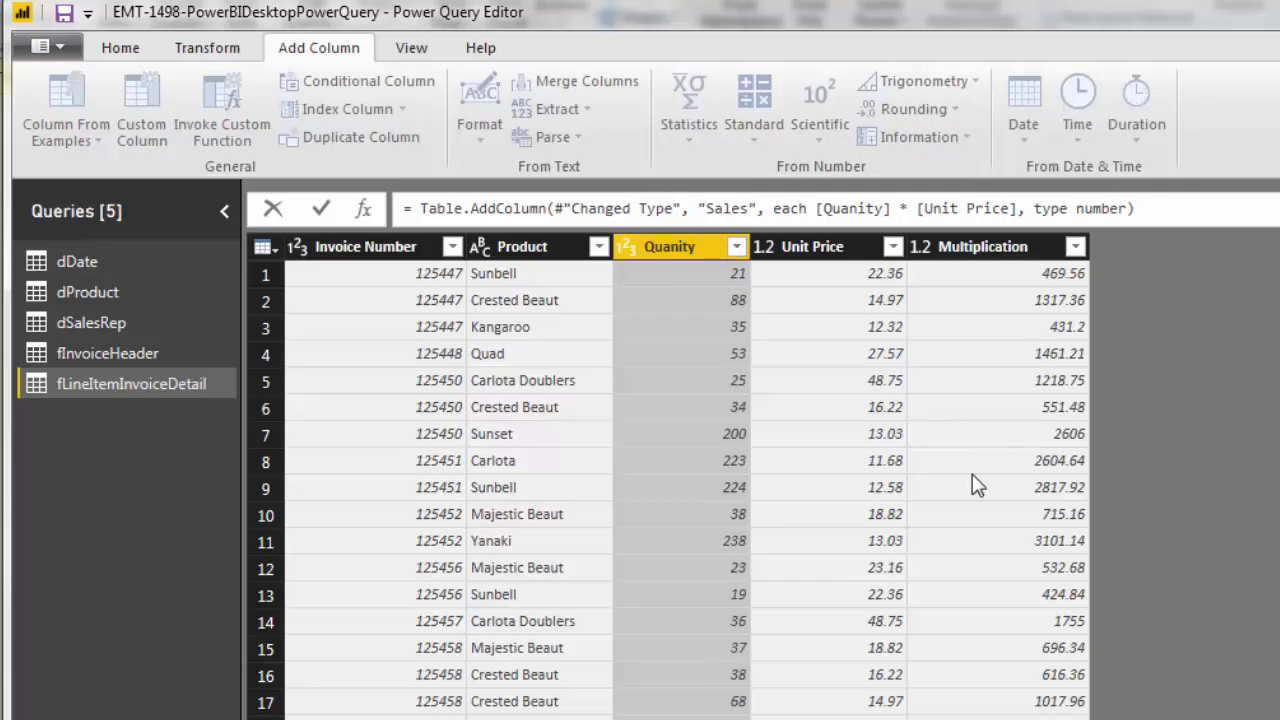
key(Return)
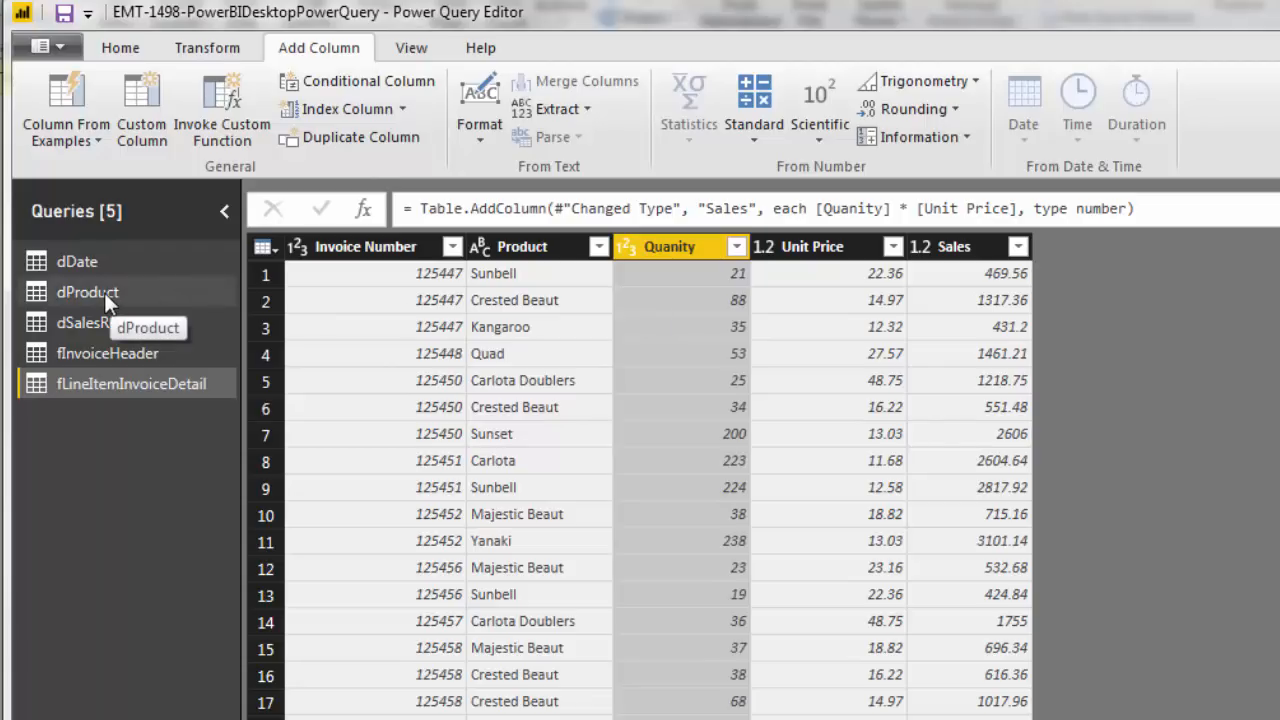
Step: Merge fLineItemInvoiceDetail with dProduct, matching on the Product column of both tables with a Left Outer join
click(125, 48)
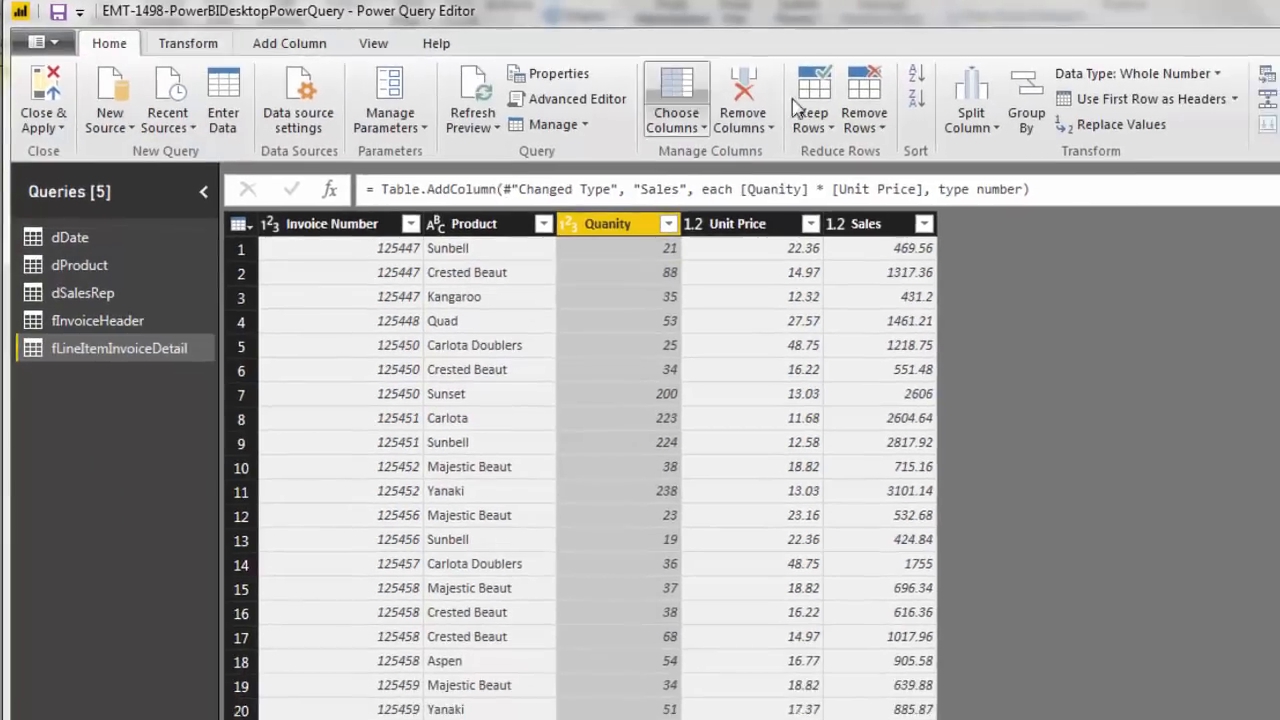
click(1217, 65)
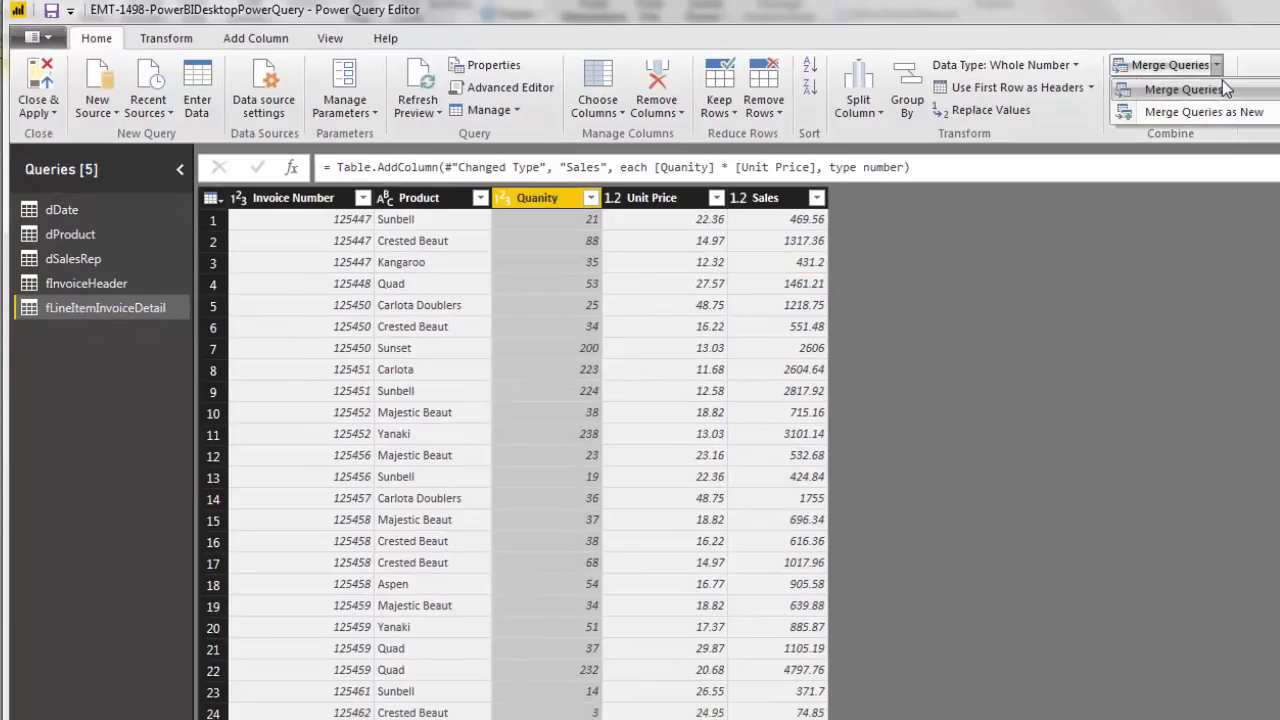
click(1223, 82)
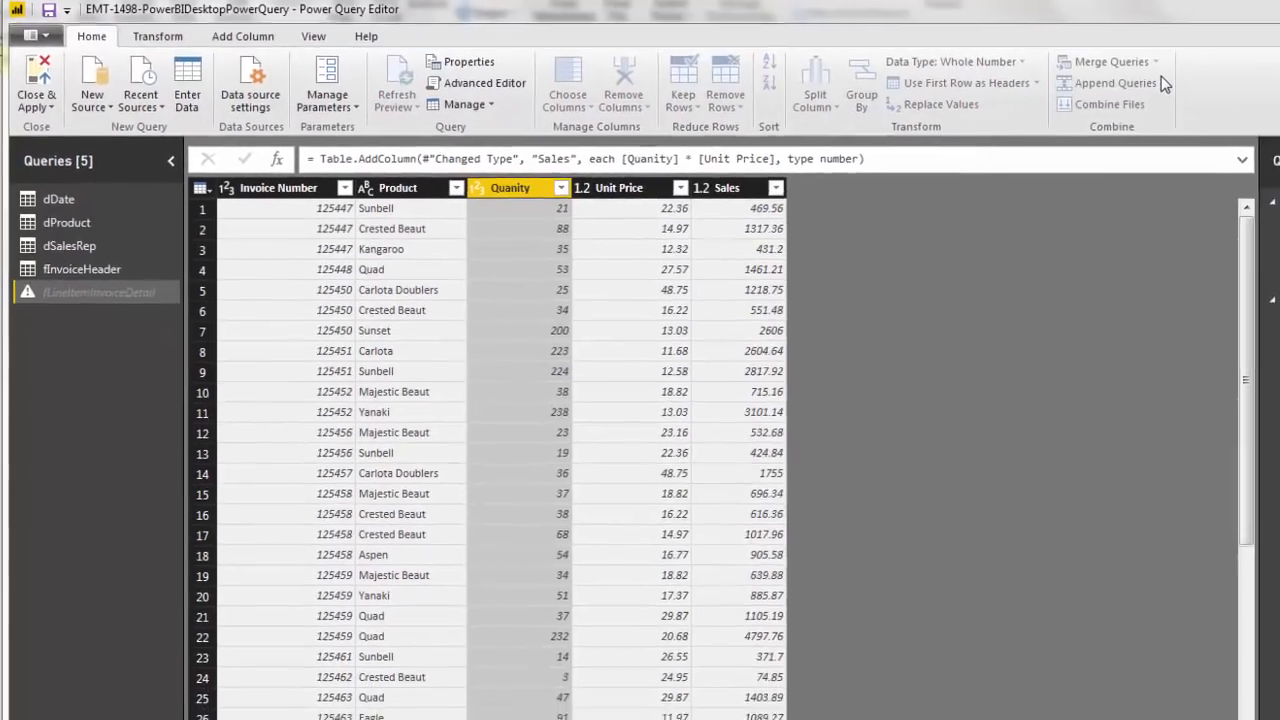
click(683, 270)
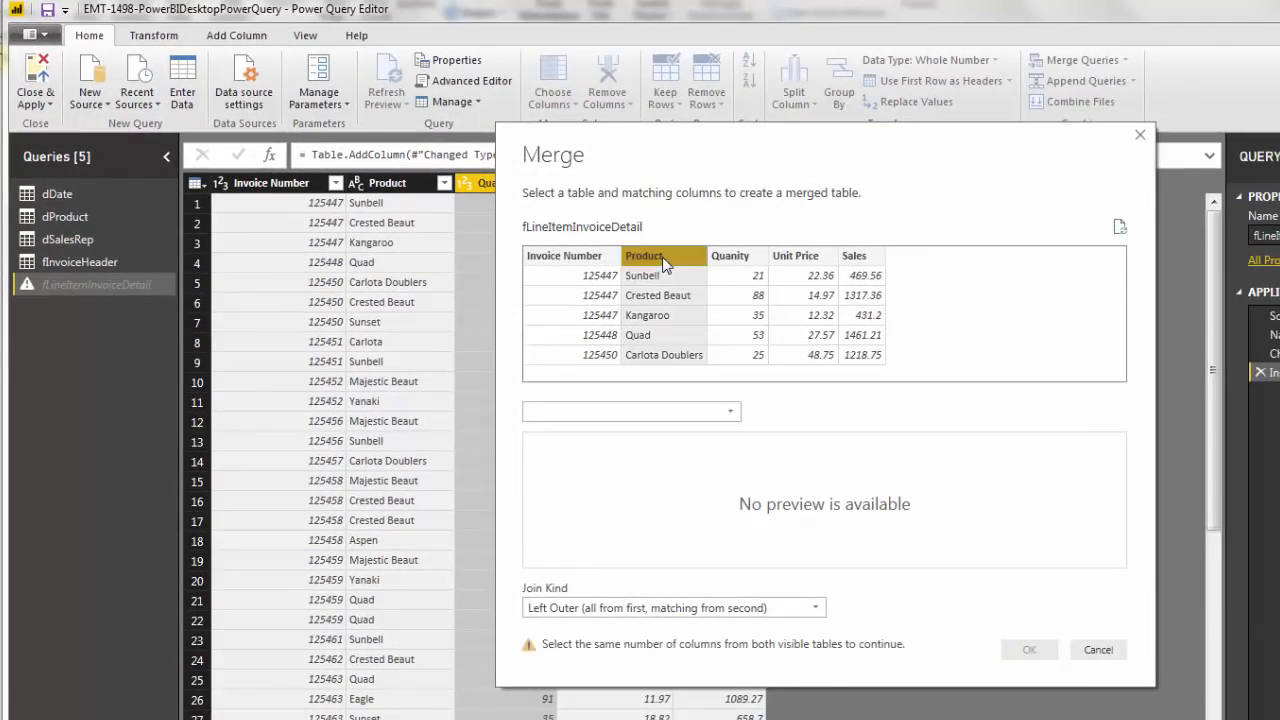
click(733, 412)
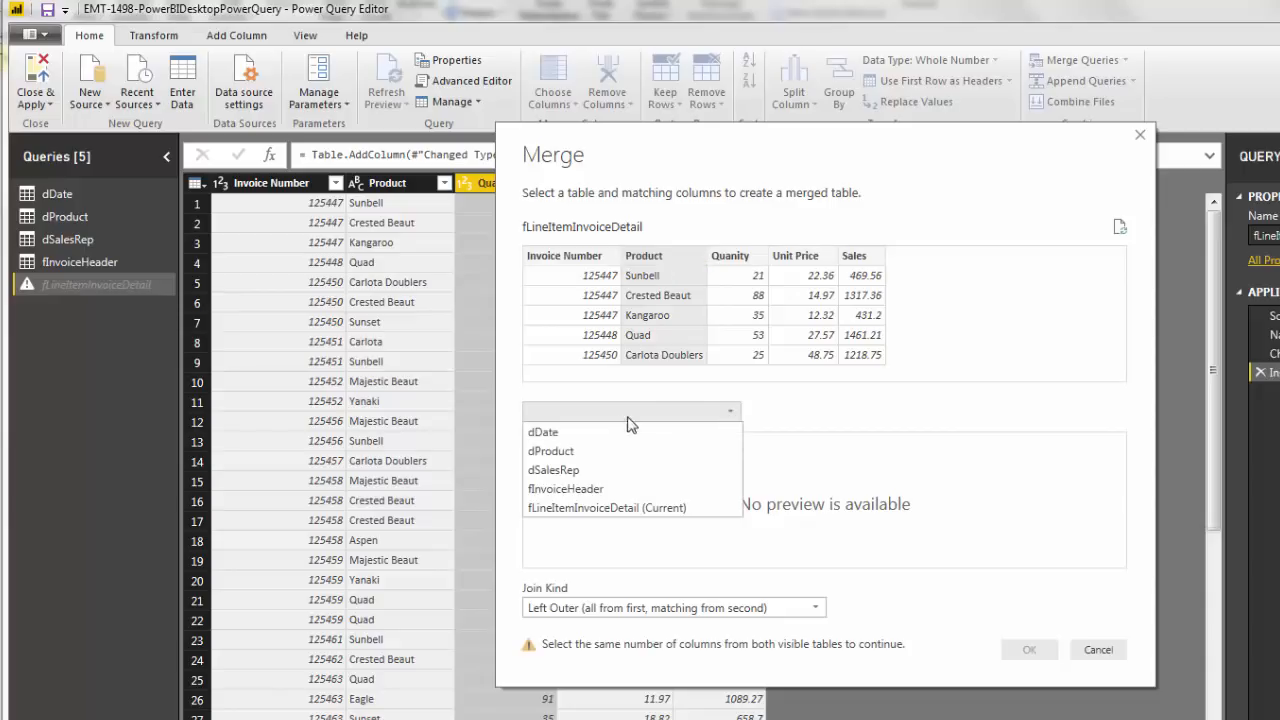
click(593, 451)
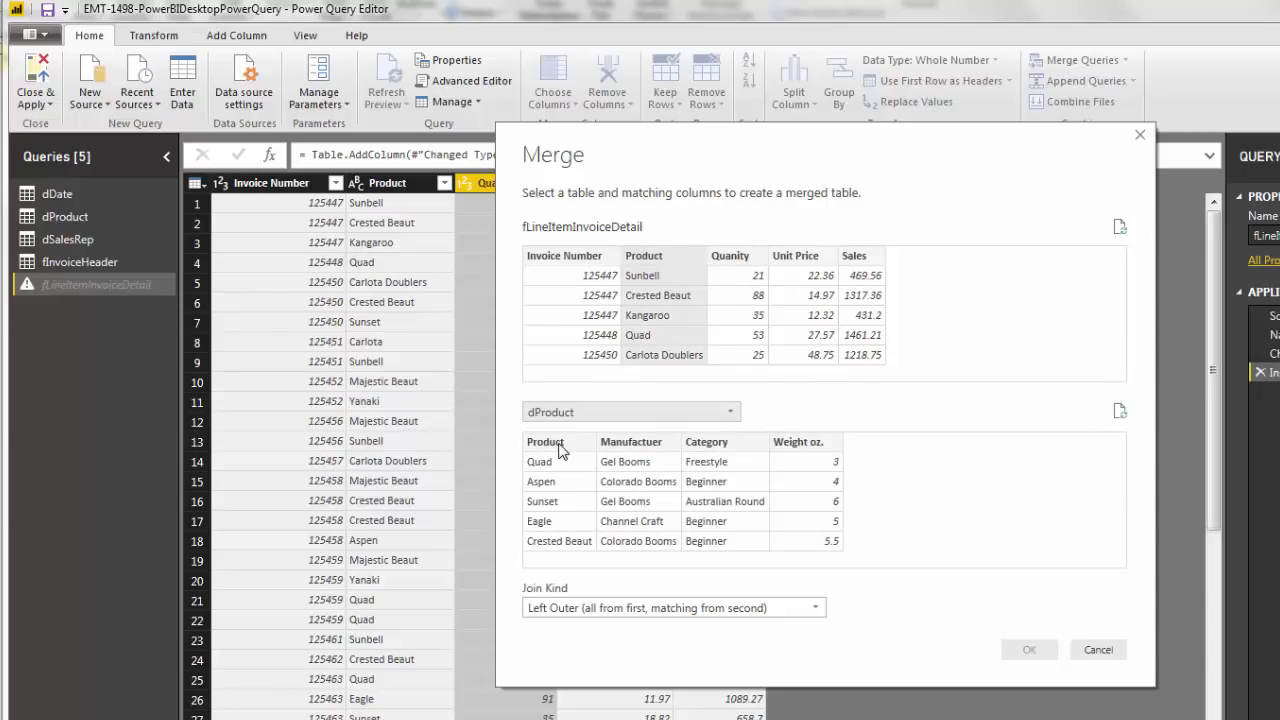
click(559, 448)
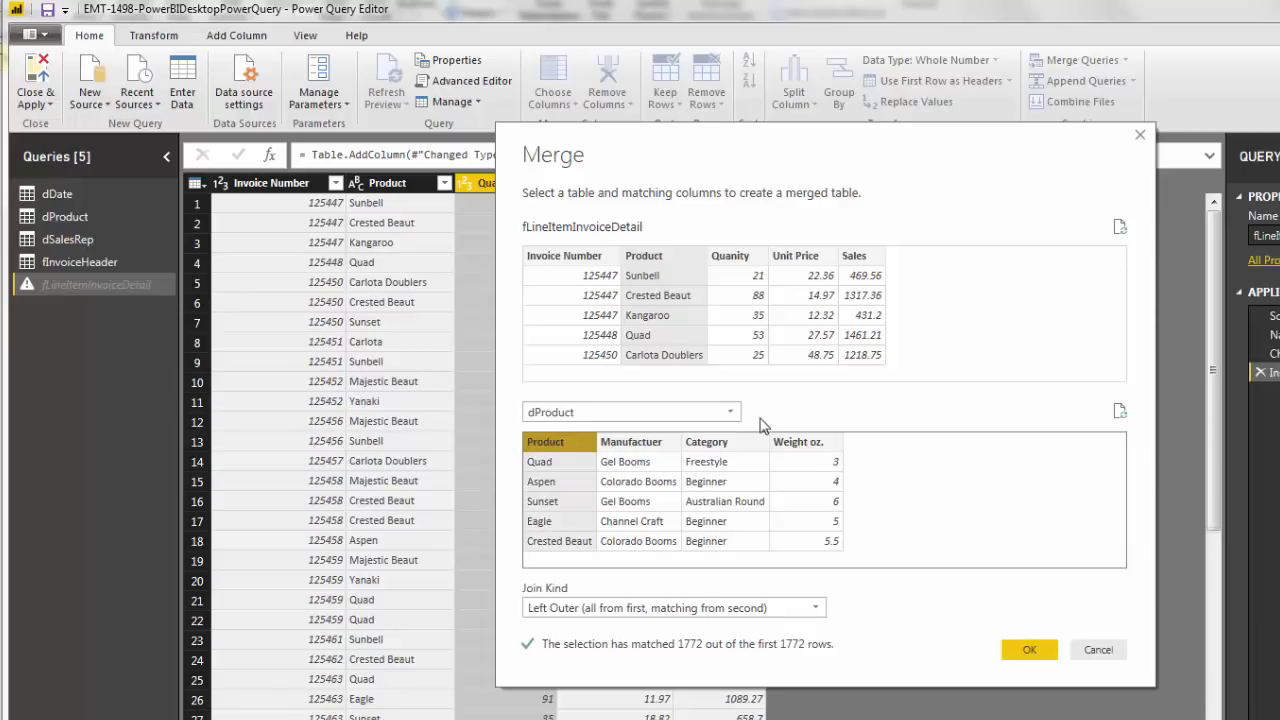
click(1031, 650)
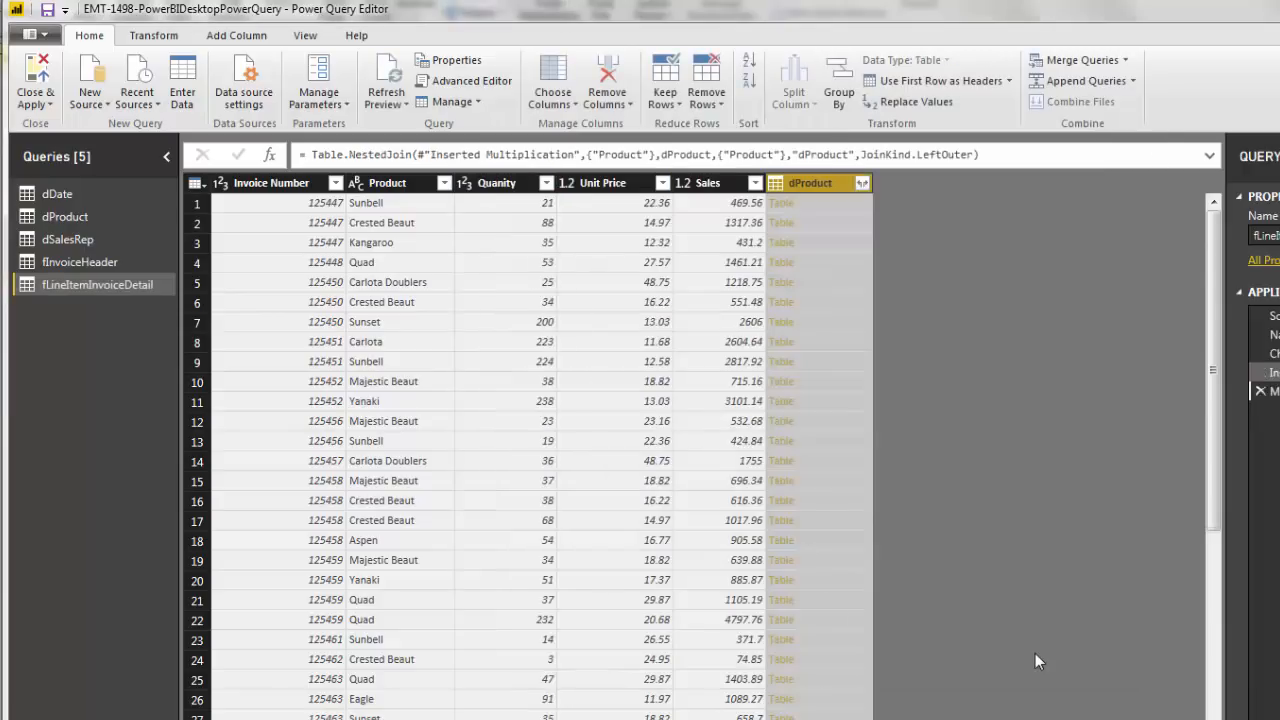
Step: Expand the merged dProduct column to include only Weight oz., without the original column name as prefix
click(861, 184)
click(575, 361)
click(587, 260)
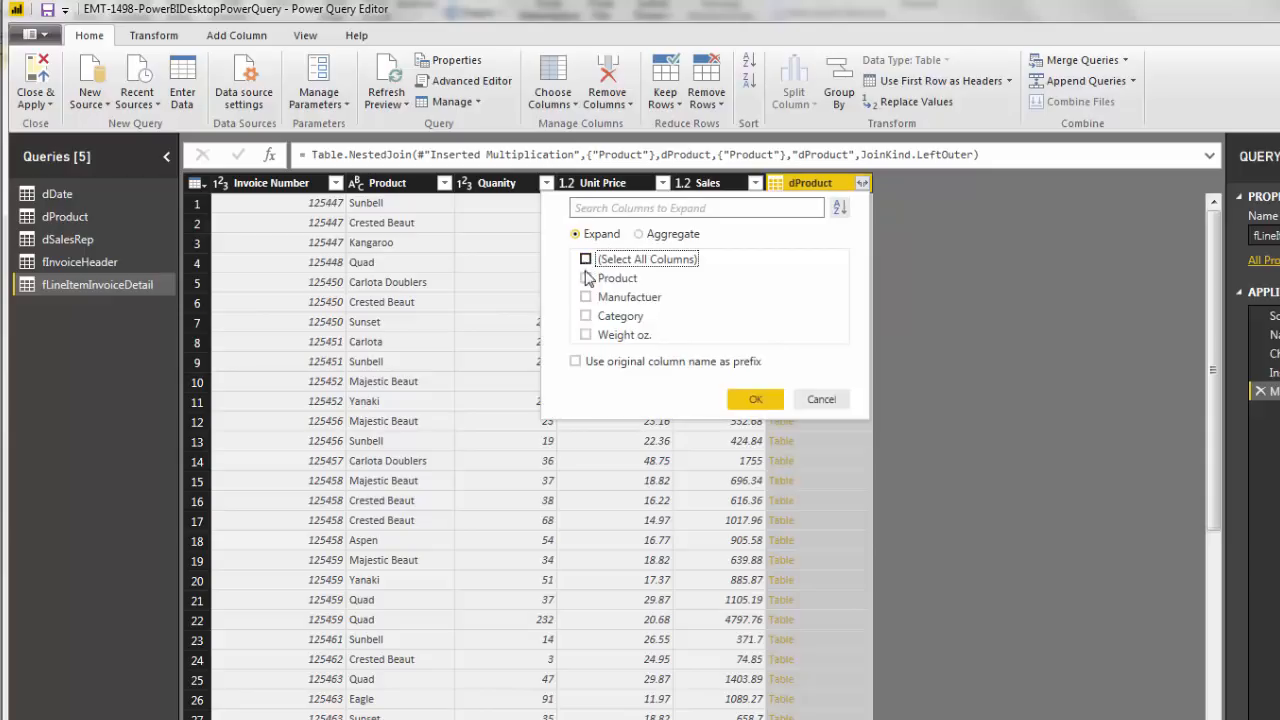
click(588, 338)
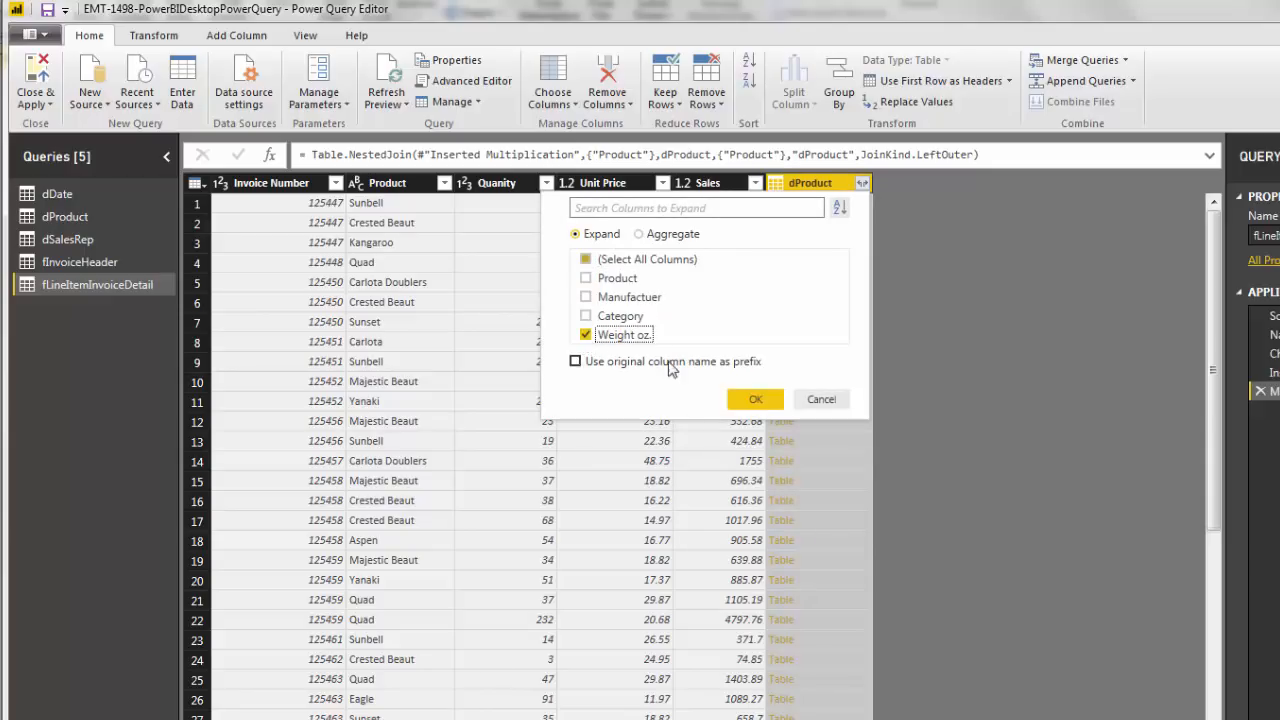
click(754, 400)
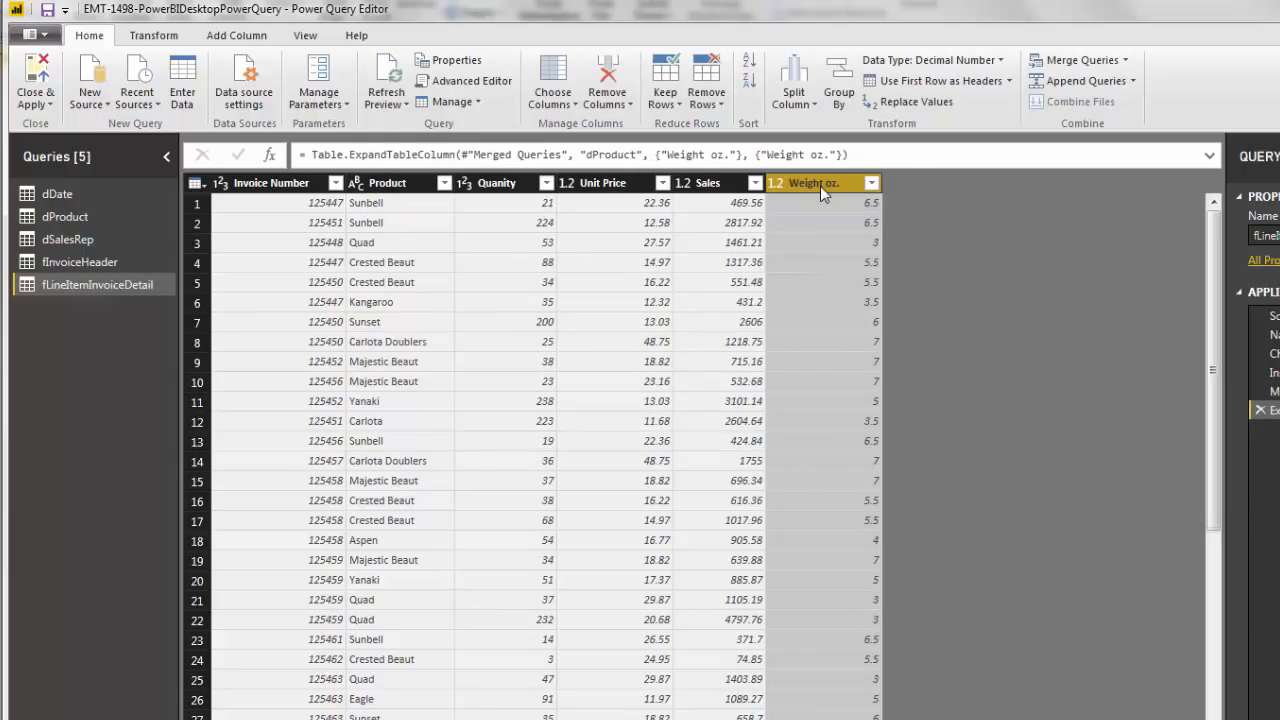
Step: Add a column to fLineItemInvoiceDetail that multiplies Weight oz. by Quanity
ctrl+click(494, 186)
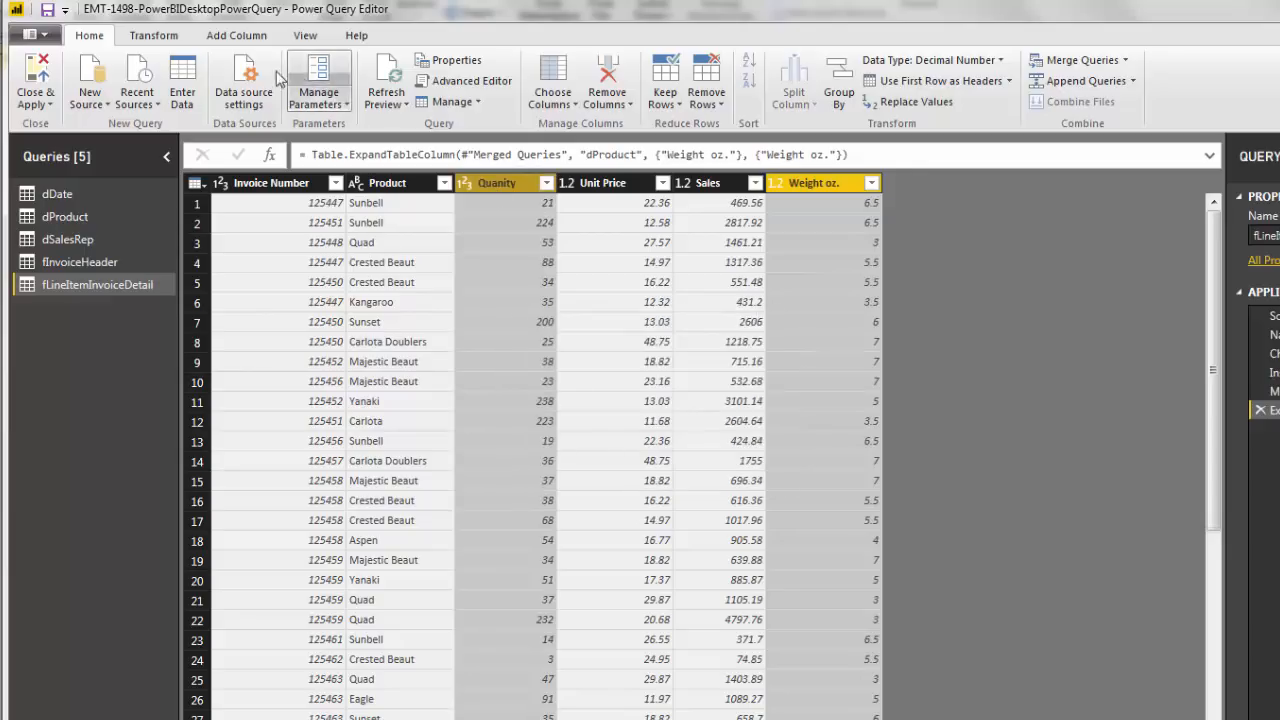
click(240, 38)
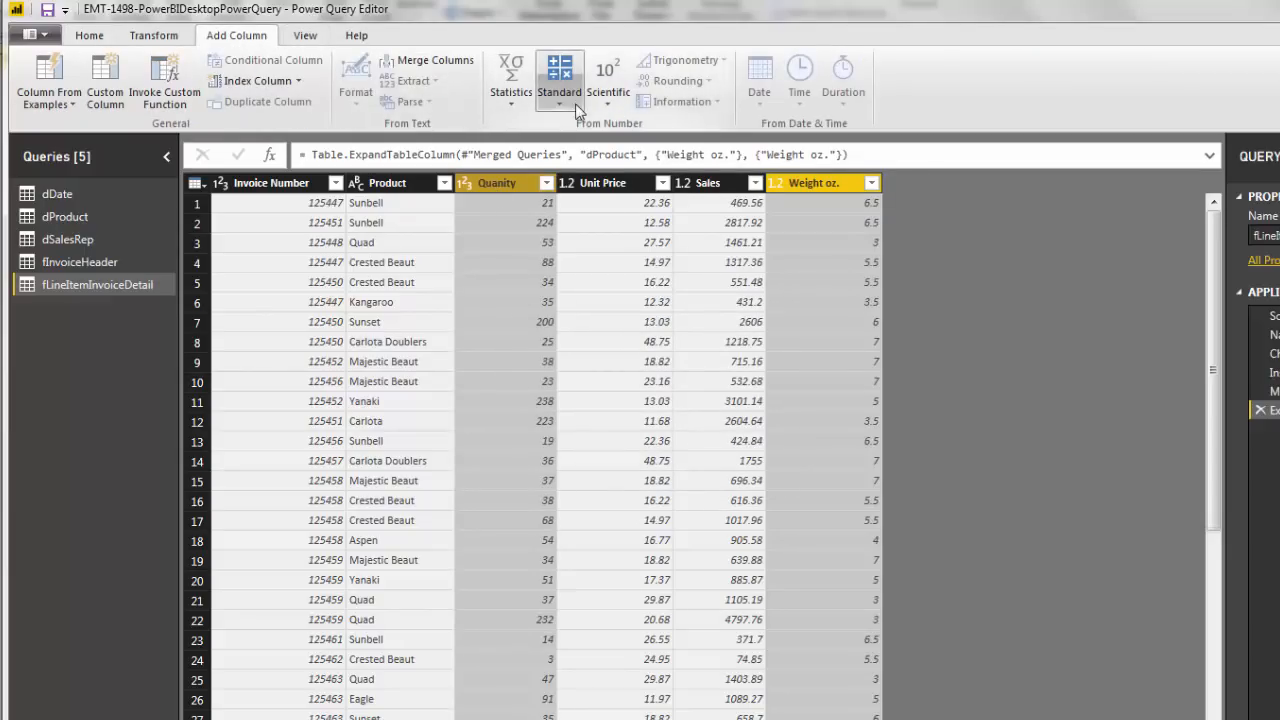
click(566, 106)
click(588, 145)
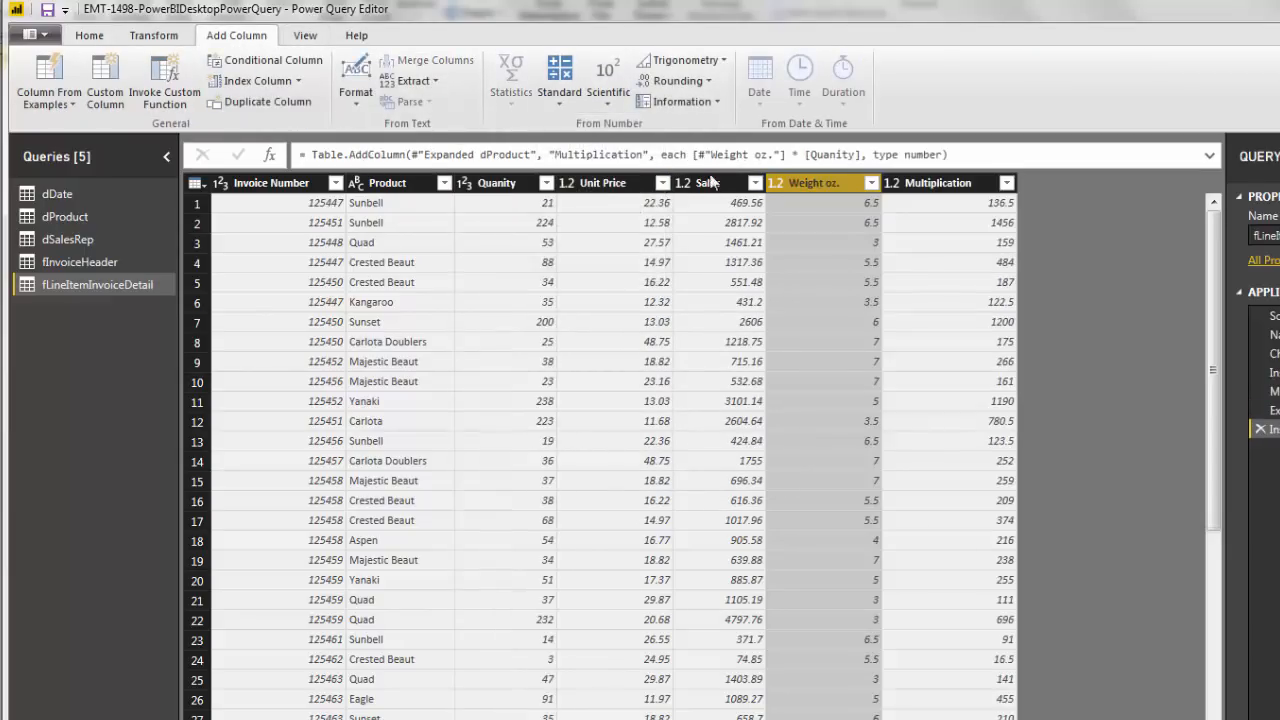
Step: Rename the new Multiplication column to Line Weight within its Table.AddColumn formula
double_click(597, 155)
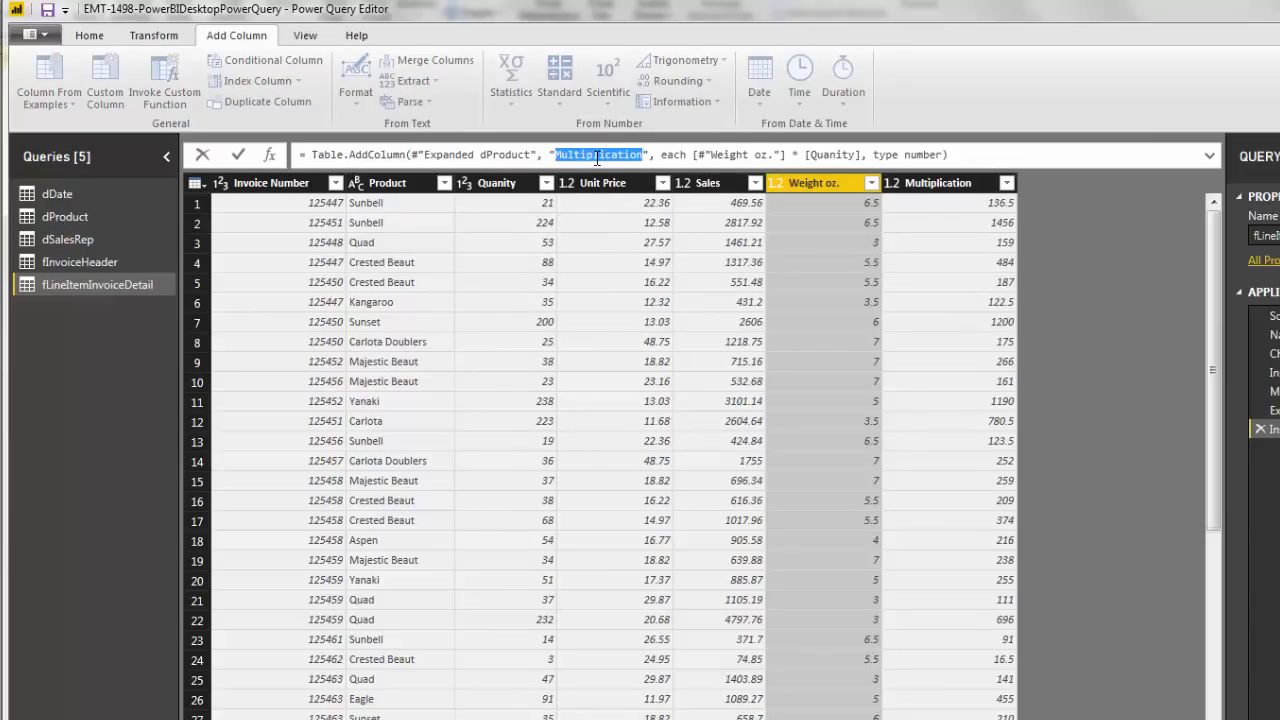
text(Line Weight)
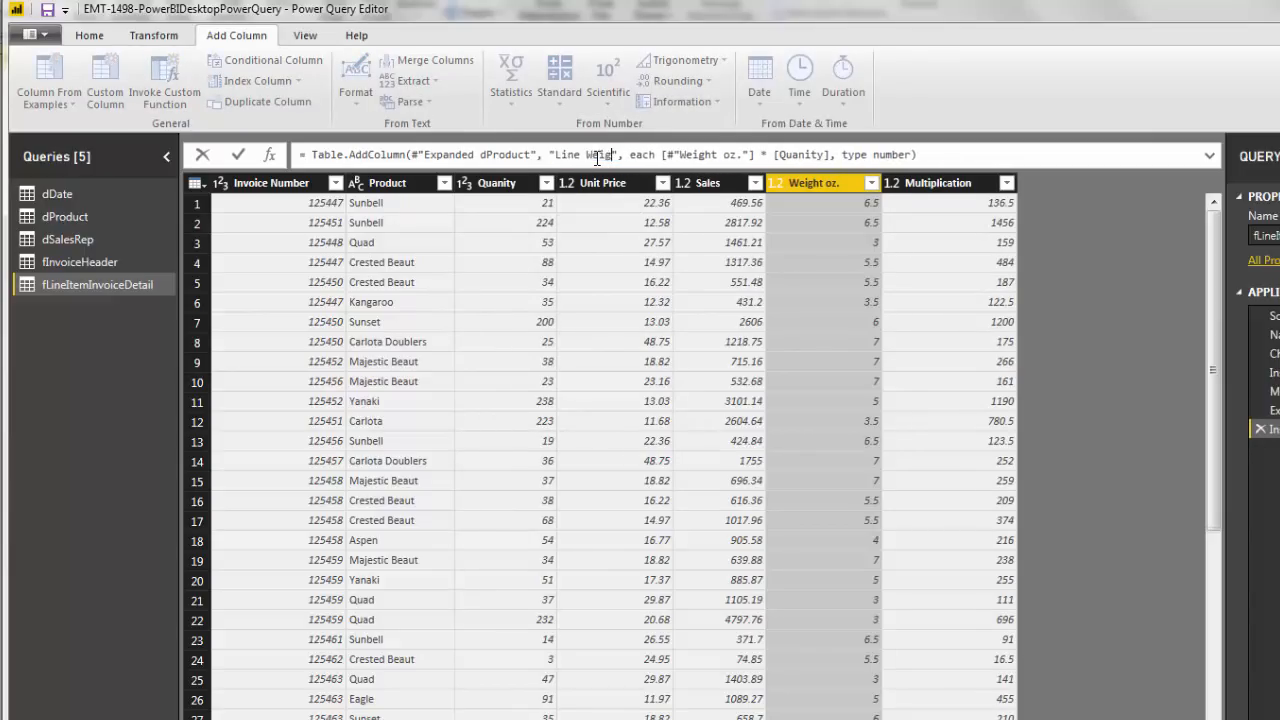
key(Return)
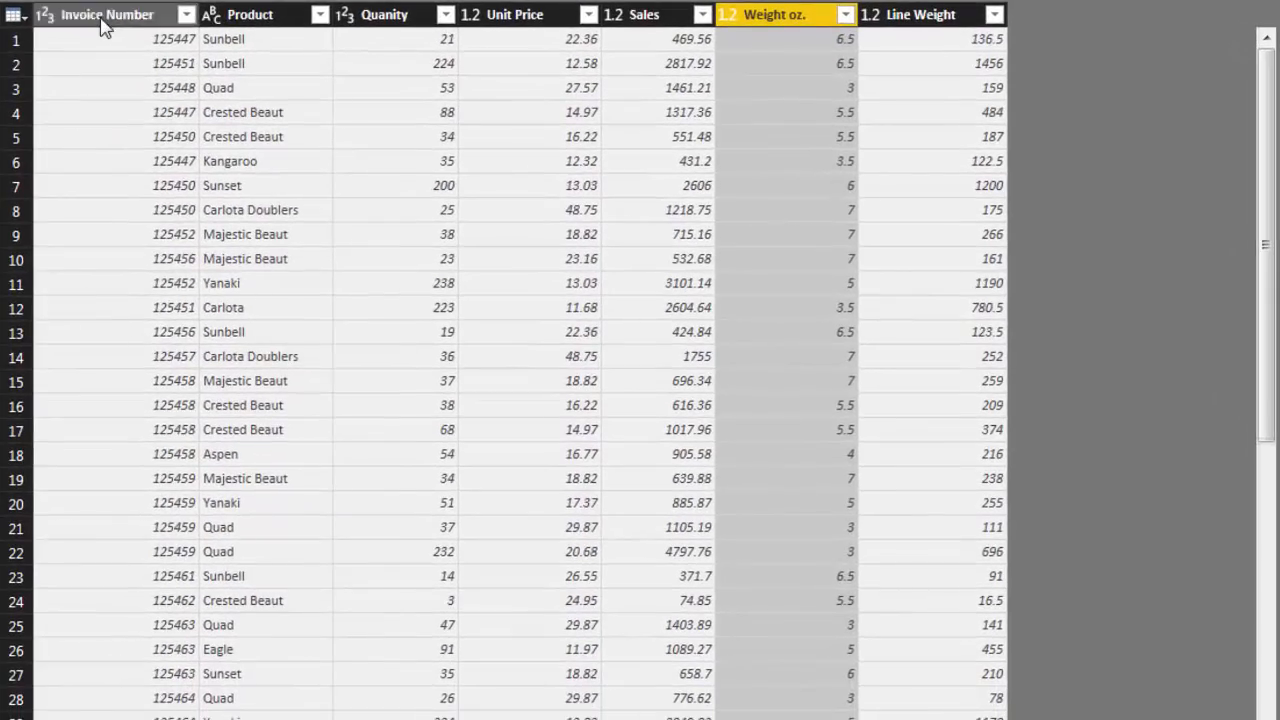
Step: Set up an advanced Group By on Invoice Number with an Invoice Sales column that sums Sales
right_click(265, 187)
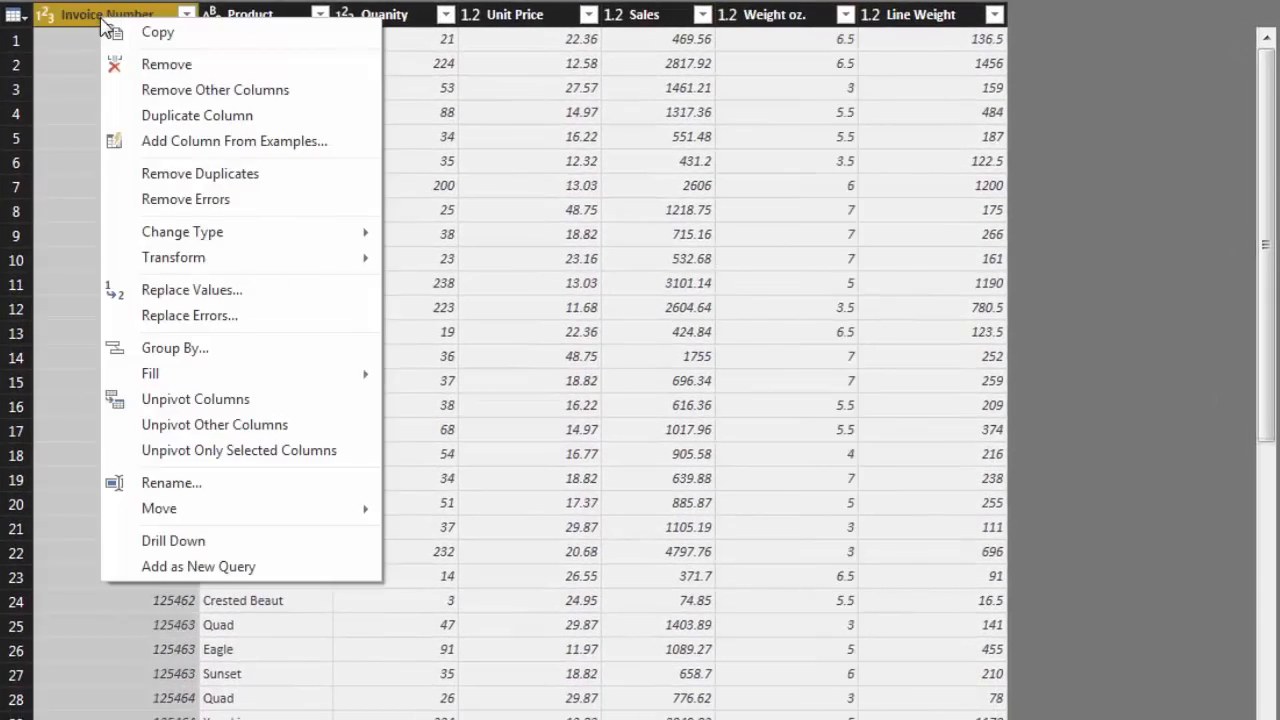
click(186, 348)
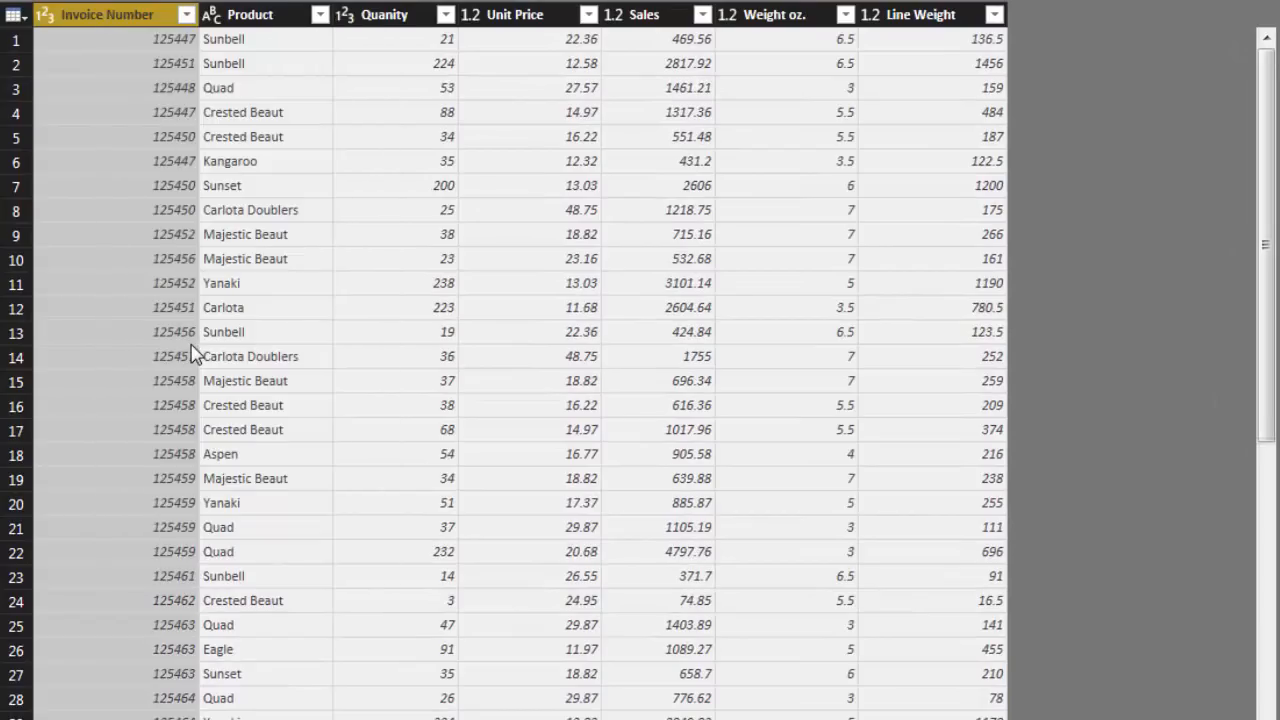
click(492, 188)
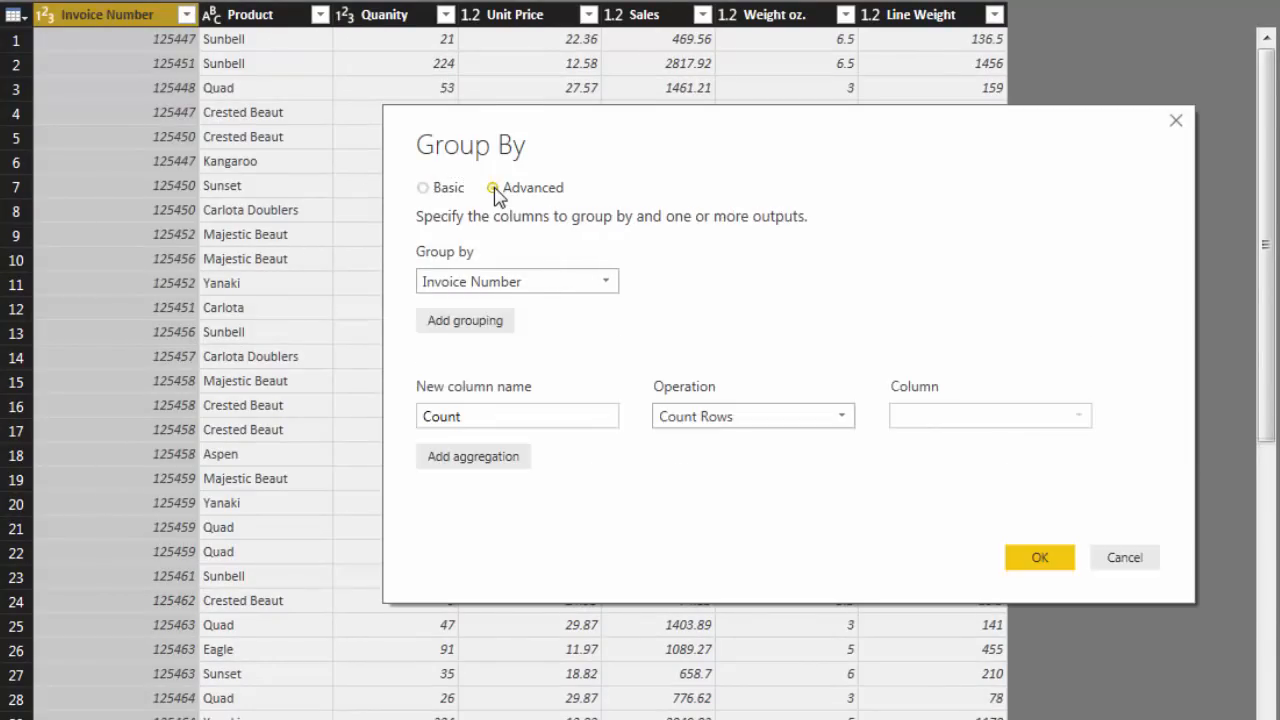
drag(486, 418, 386, 417)
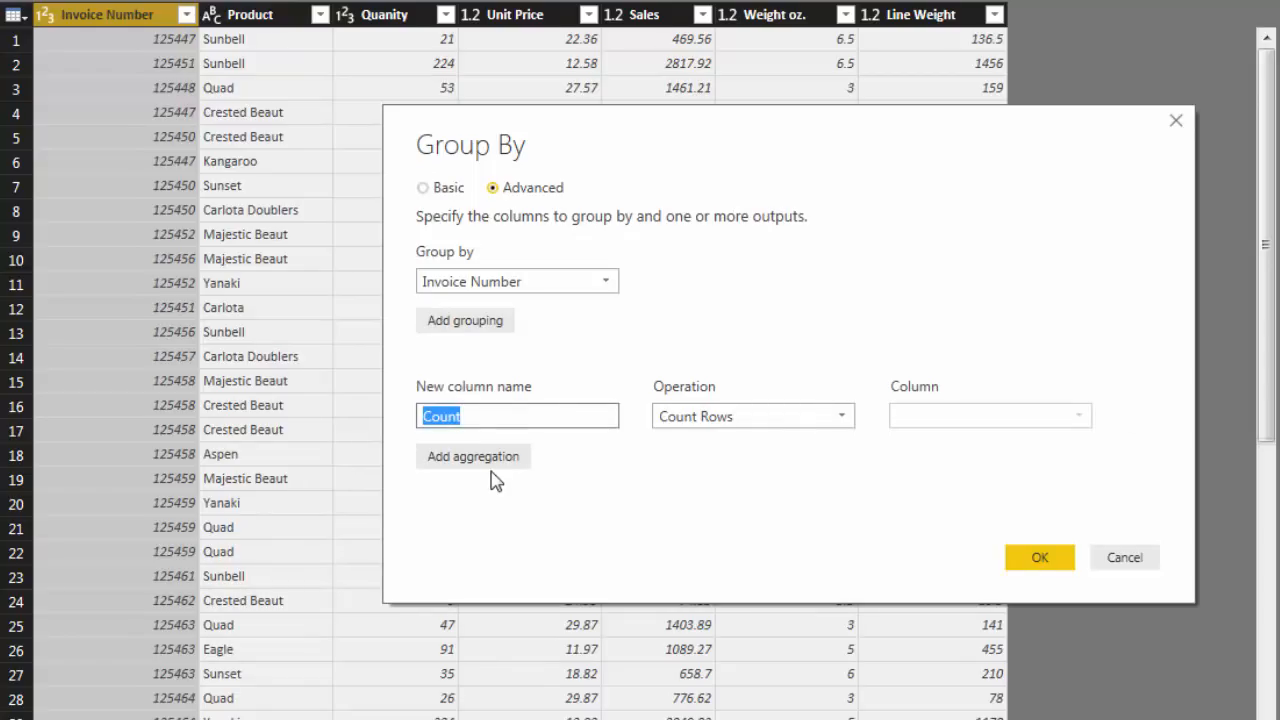
text(Invoice Sales)
click(835, 424)
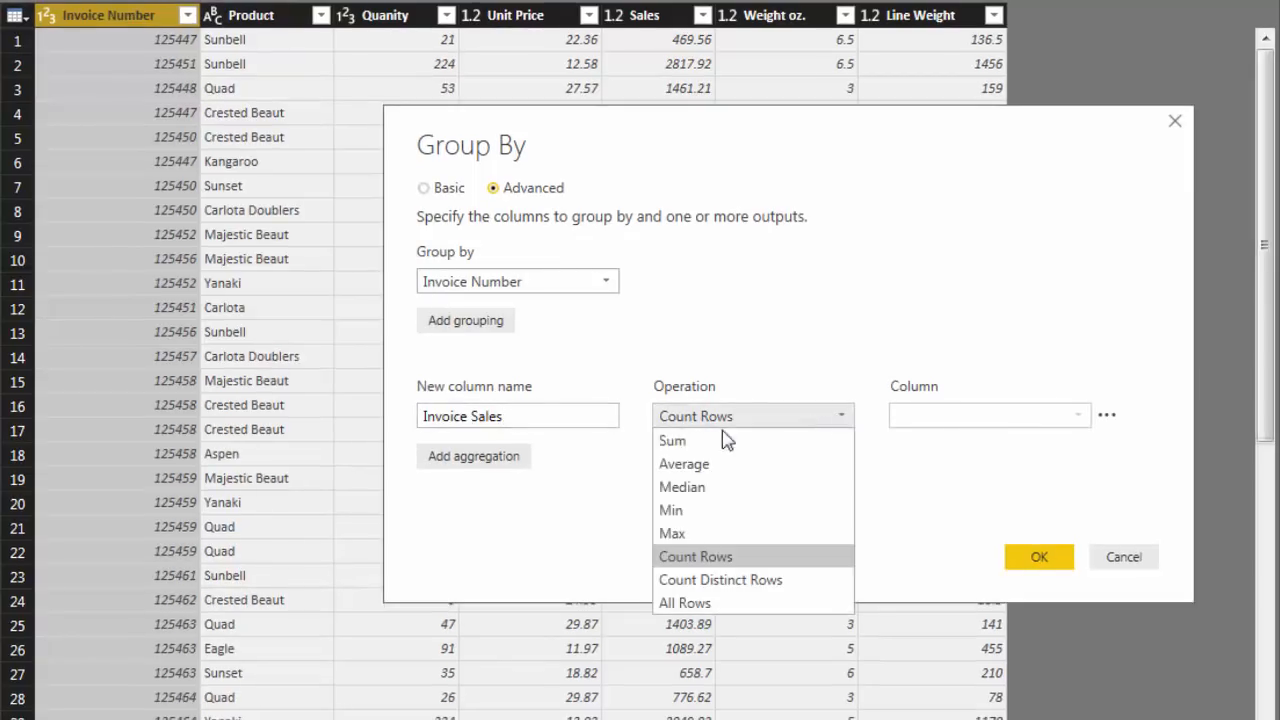
click(834, 438)
click(903, 420)
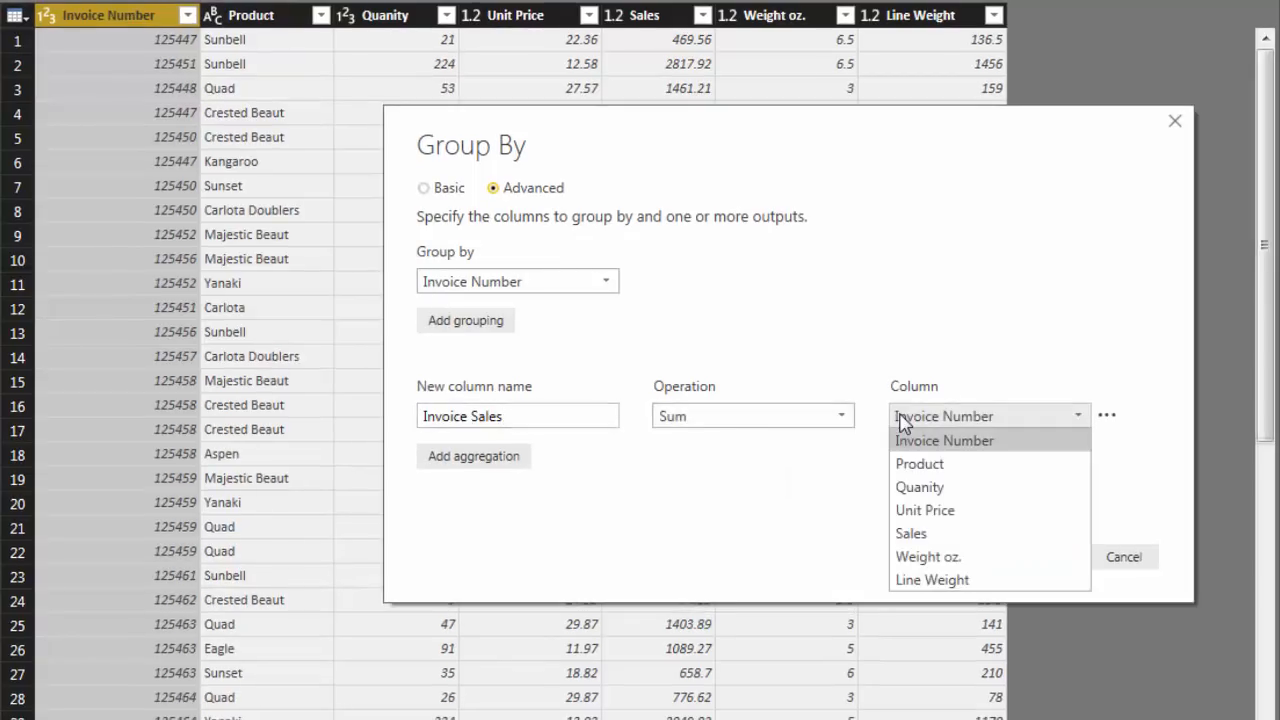
click(931, 536)
Step: Add a second aggregation named Invoice Weight that sums Line Weight
click(495, 460)
click(487, 456)
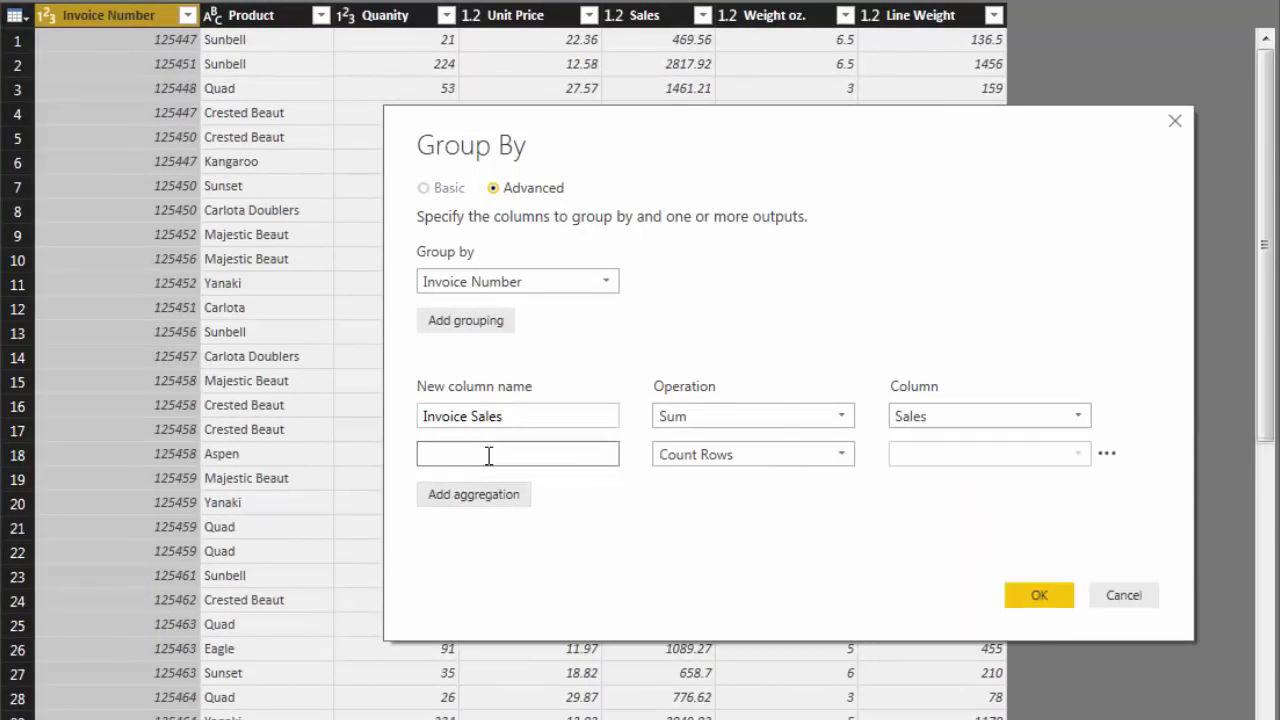
text(Invoice Weight)
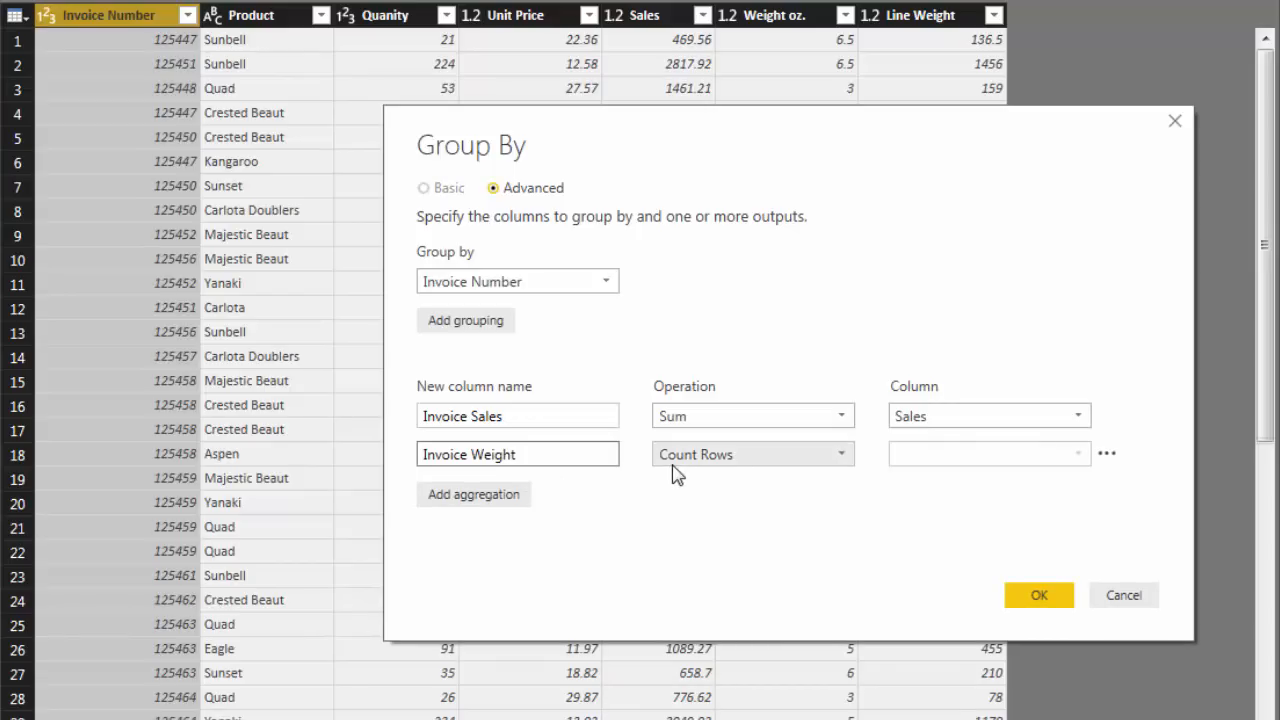
click(672, 456)
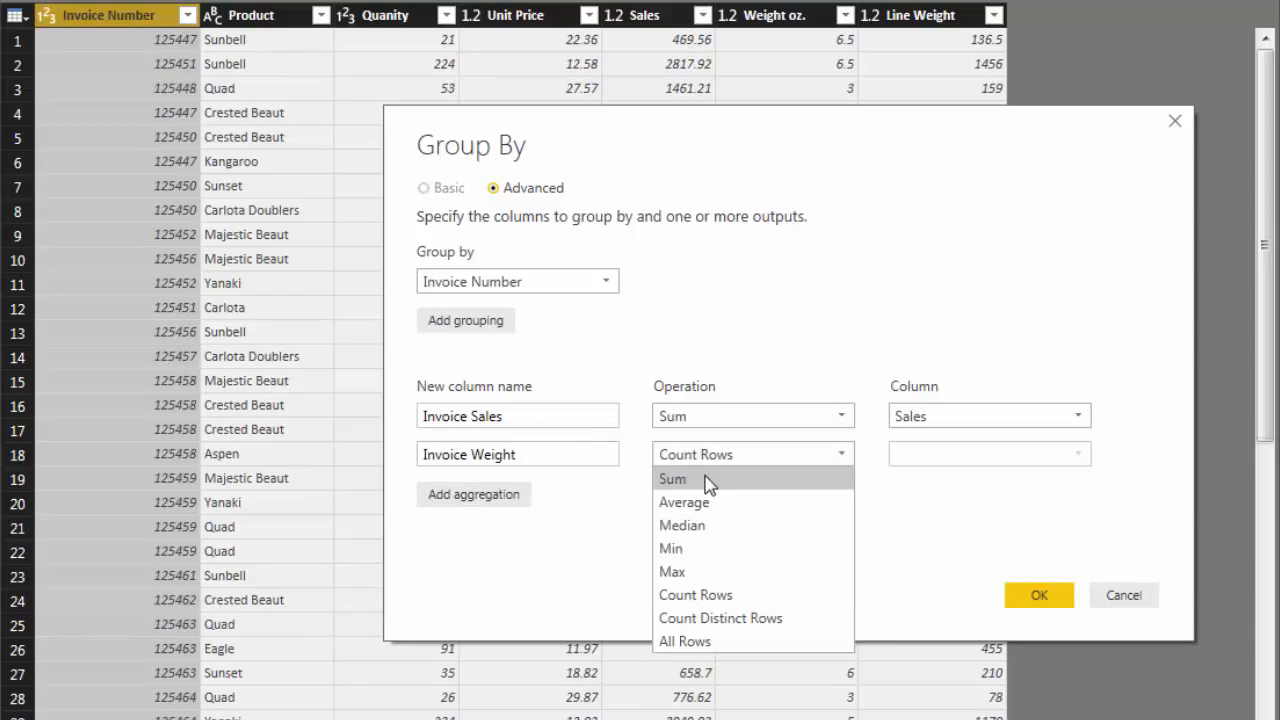
click(706, 478)
click(913, 455)
click(932, 618)
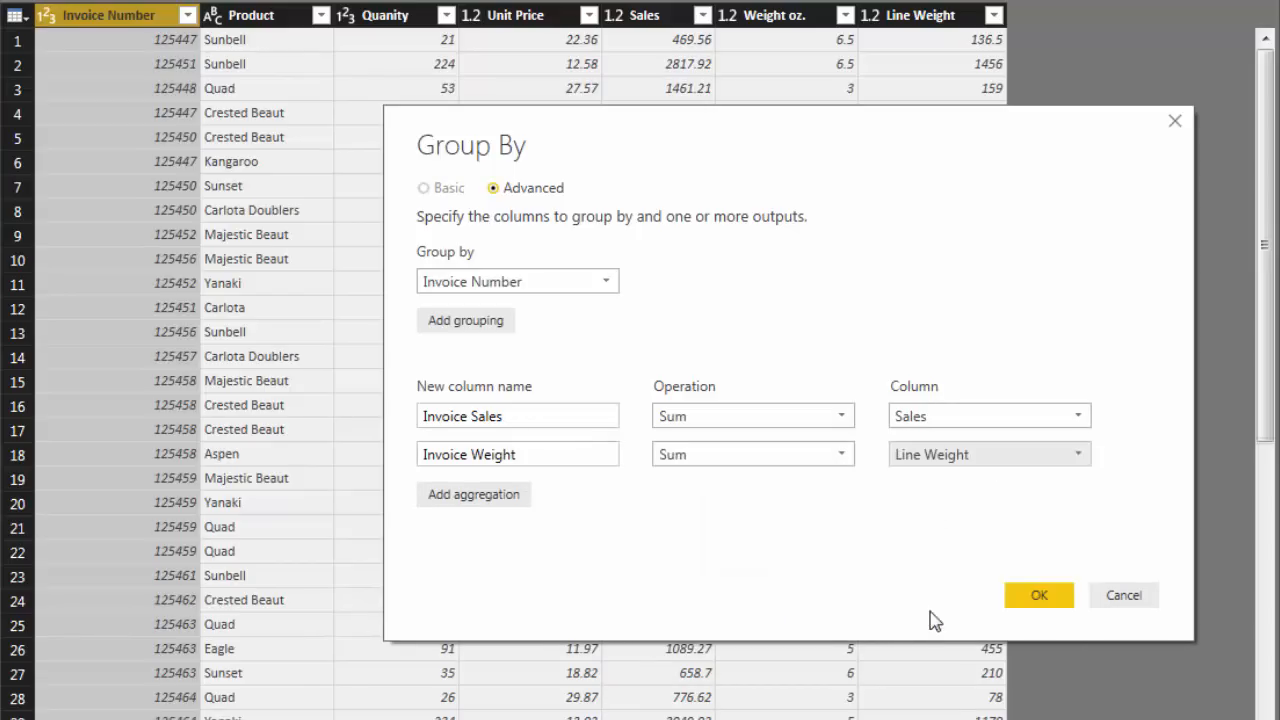
Step: Add an Invoice Records aggregation using All Rows, apply the grouping, and preview the first row's nested table
click(479, 496)
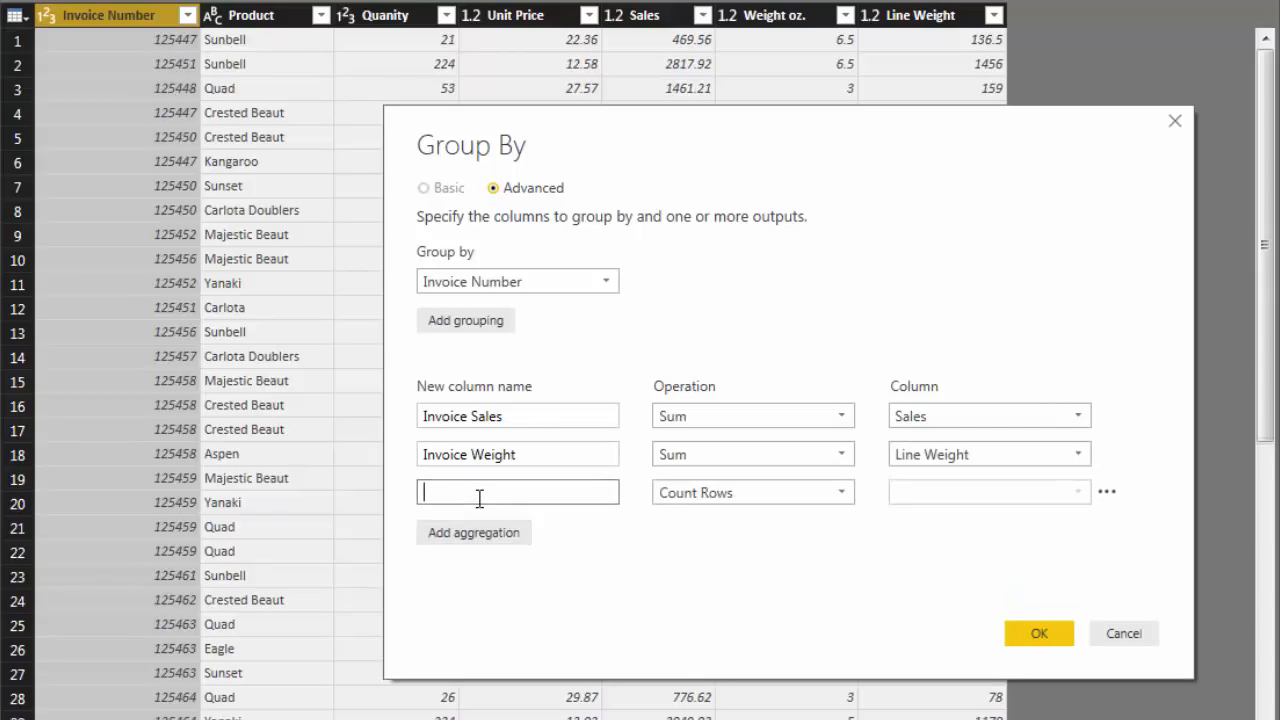
text(Invoice Records)
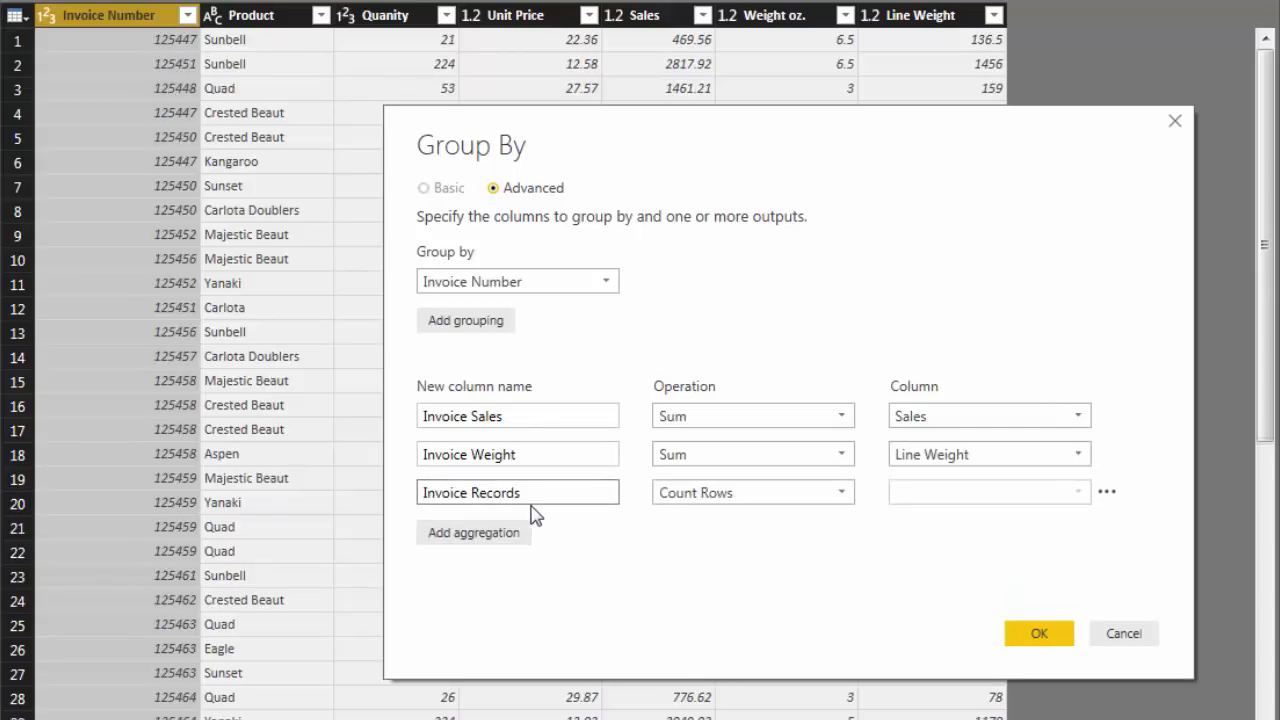
click(826, 500)
click(706, 679)
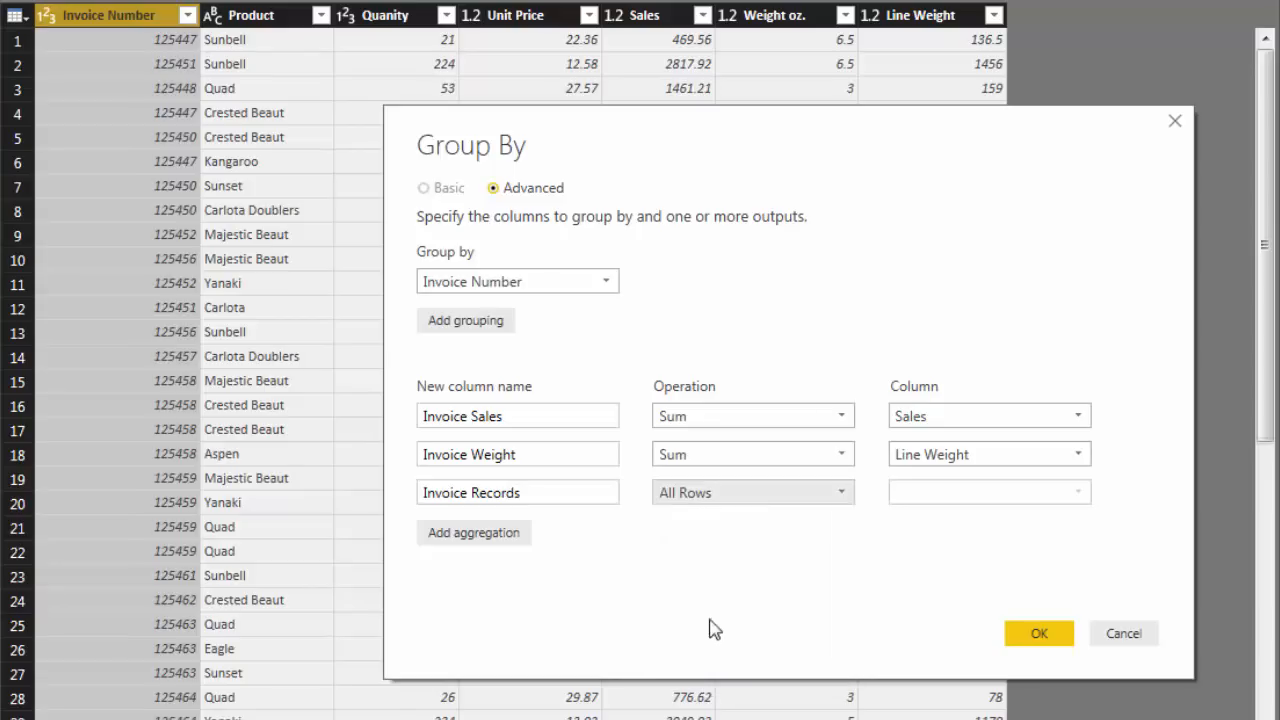
click(1040, 636)
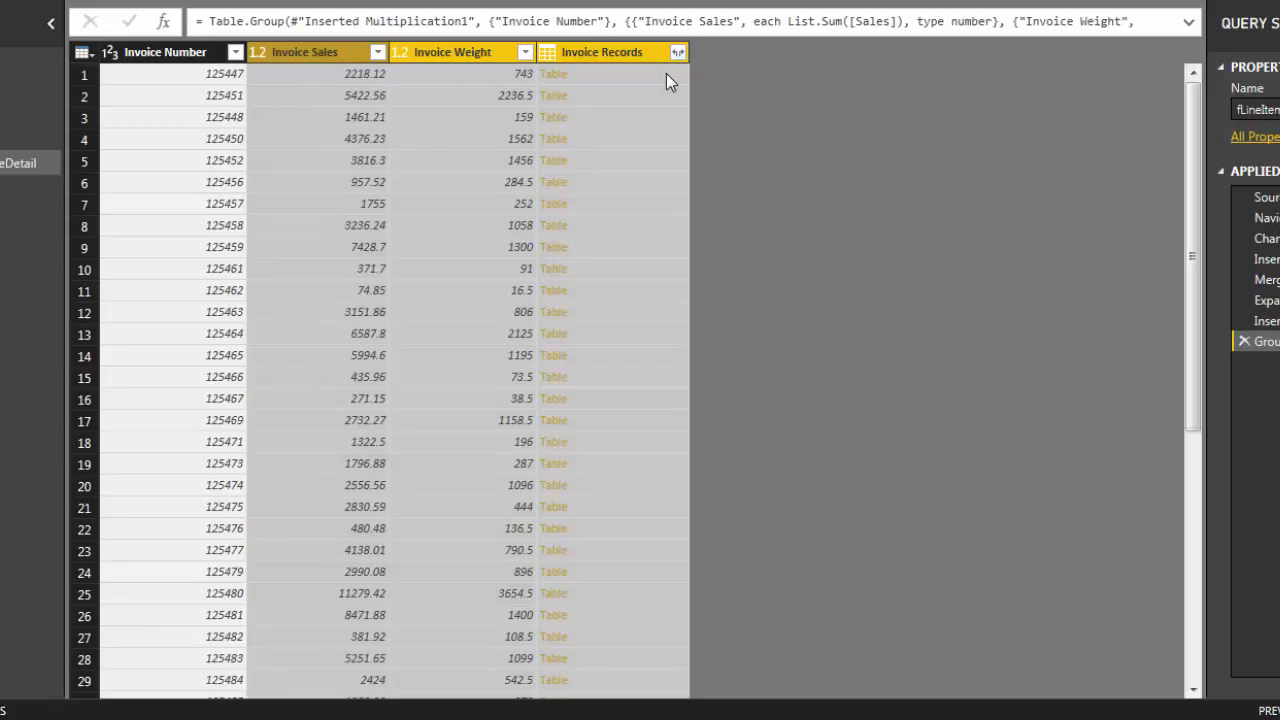
click(574, 78)
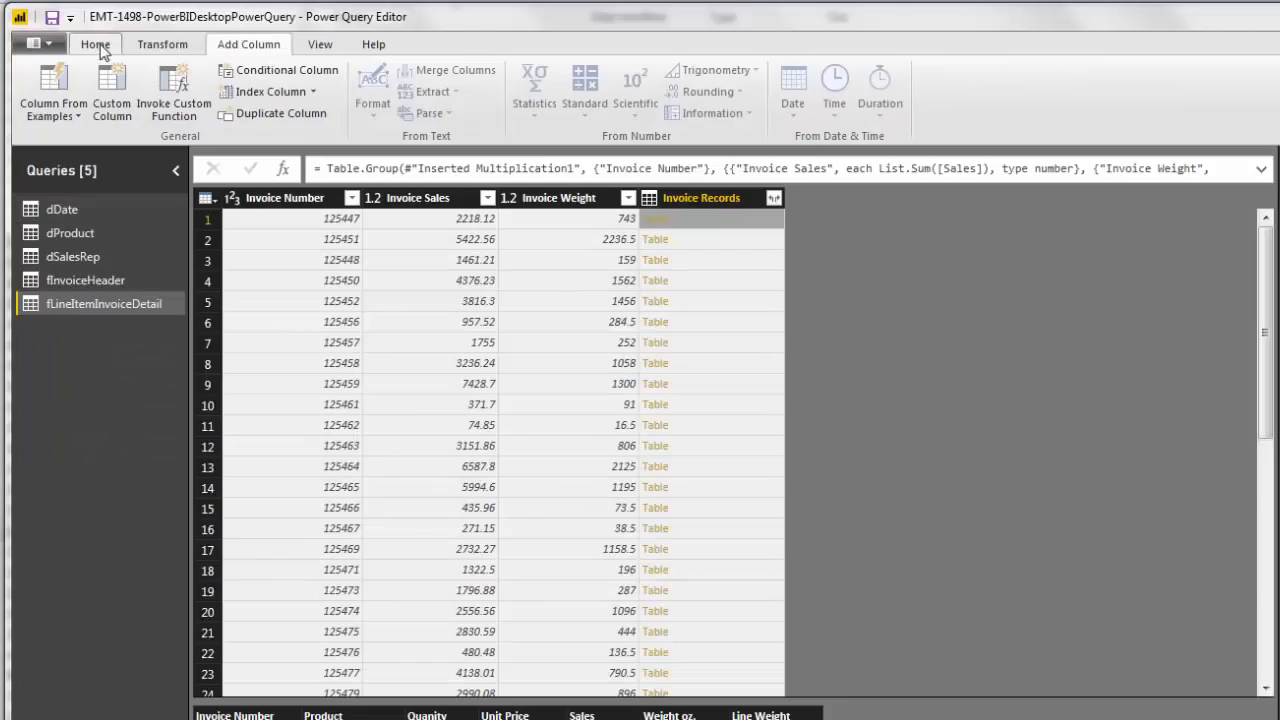
Step: Merge fLineItemInvoiceDetail with fInvoiceHeader, matching on Invoice Number in both tables with a Left Outer join
click(96, 45)
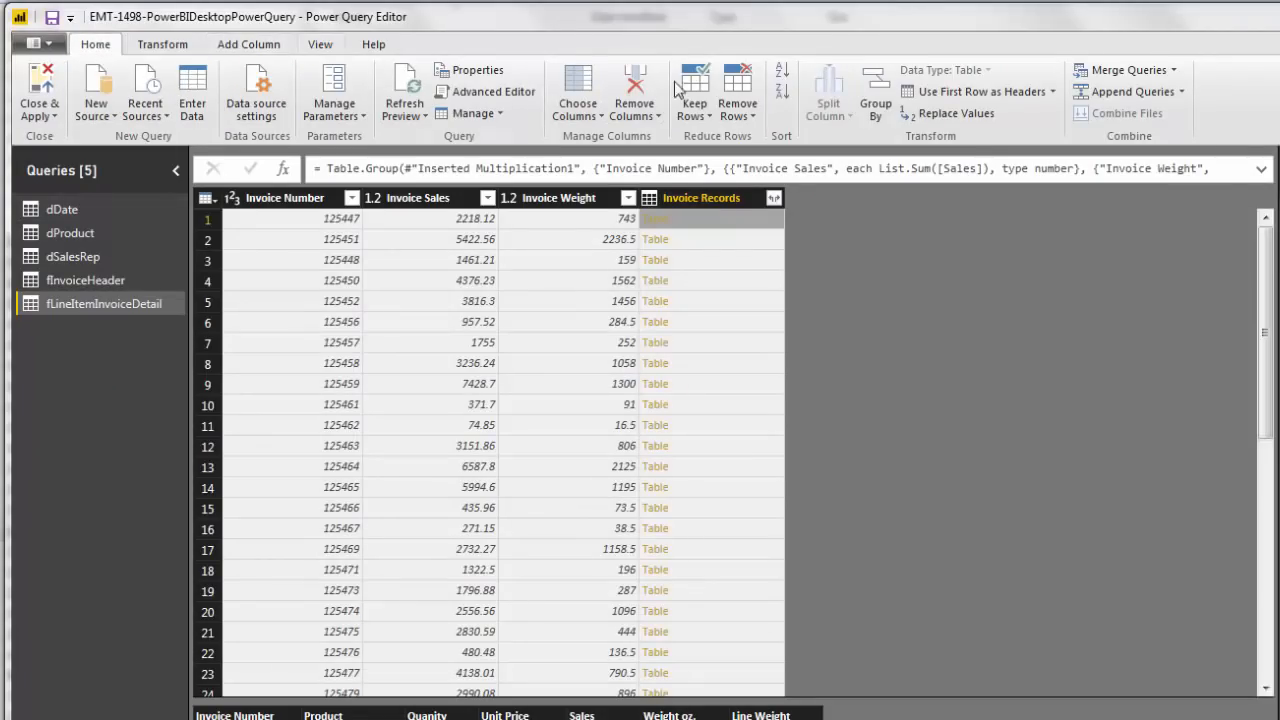
click(1173, 70)
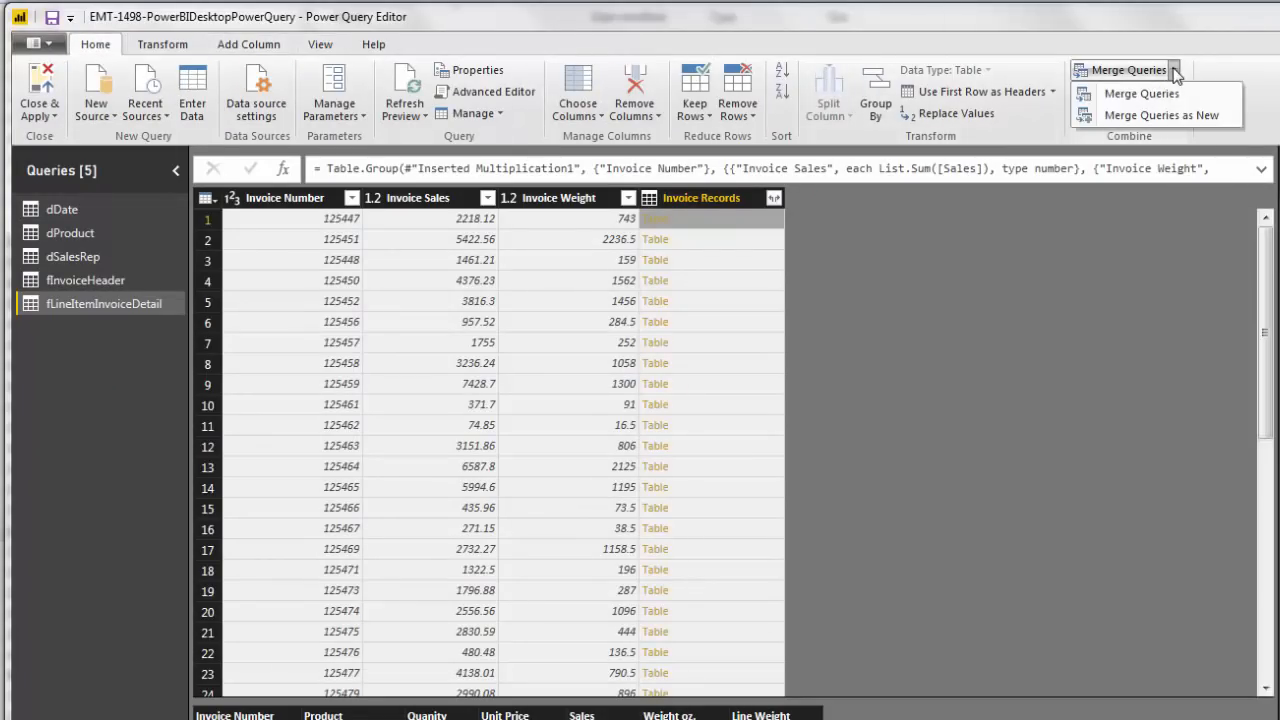
click(1141, 94)
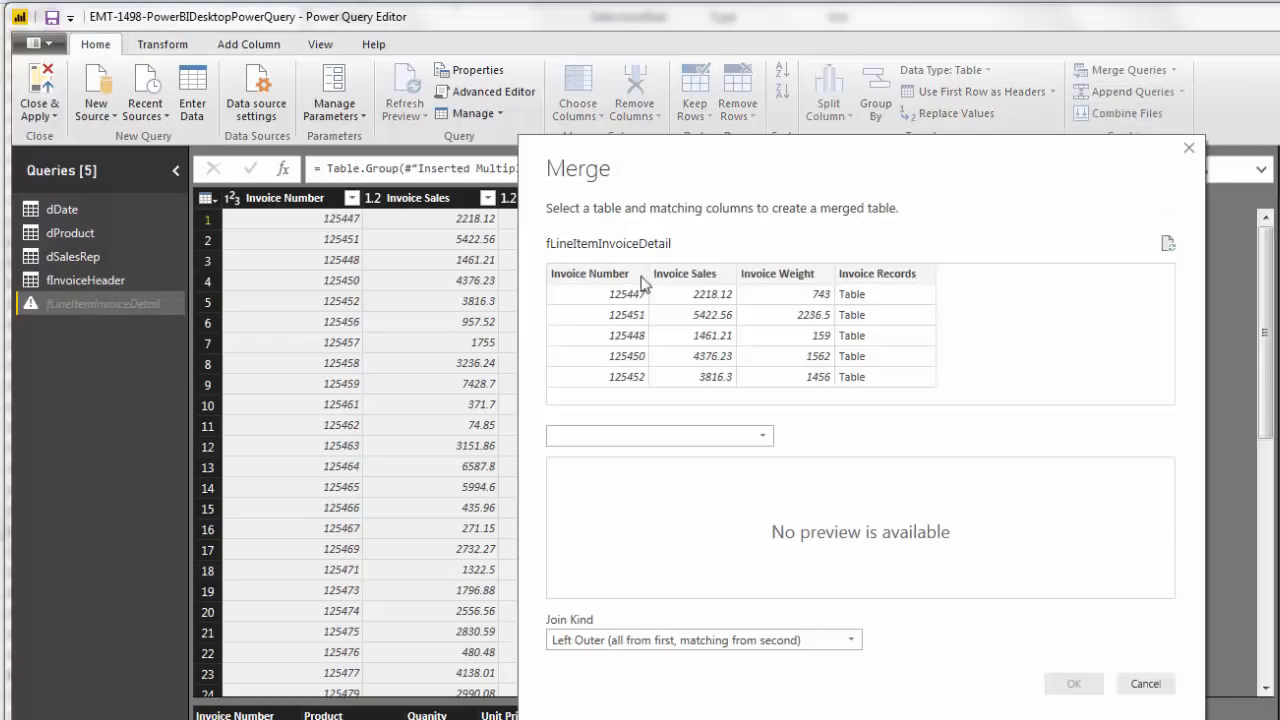
click(590, 274)
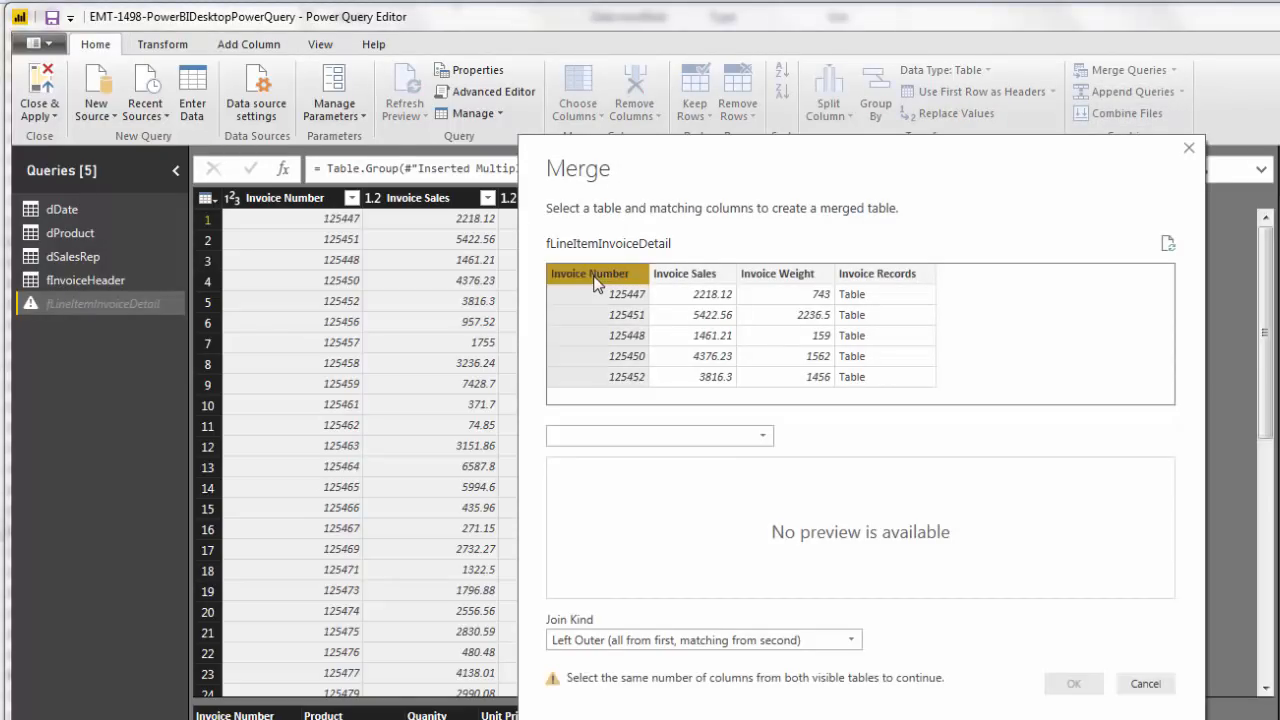
click(763, 436)
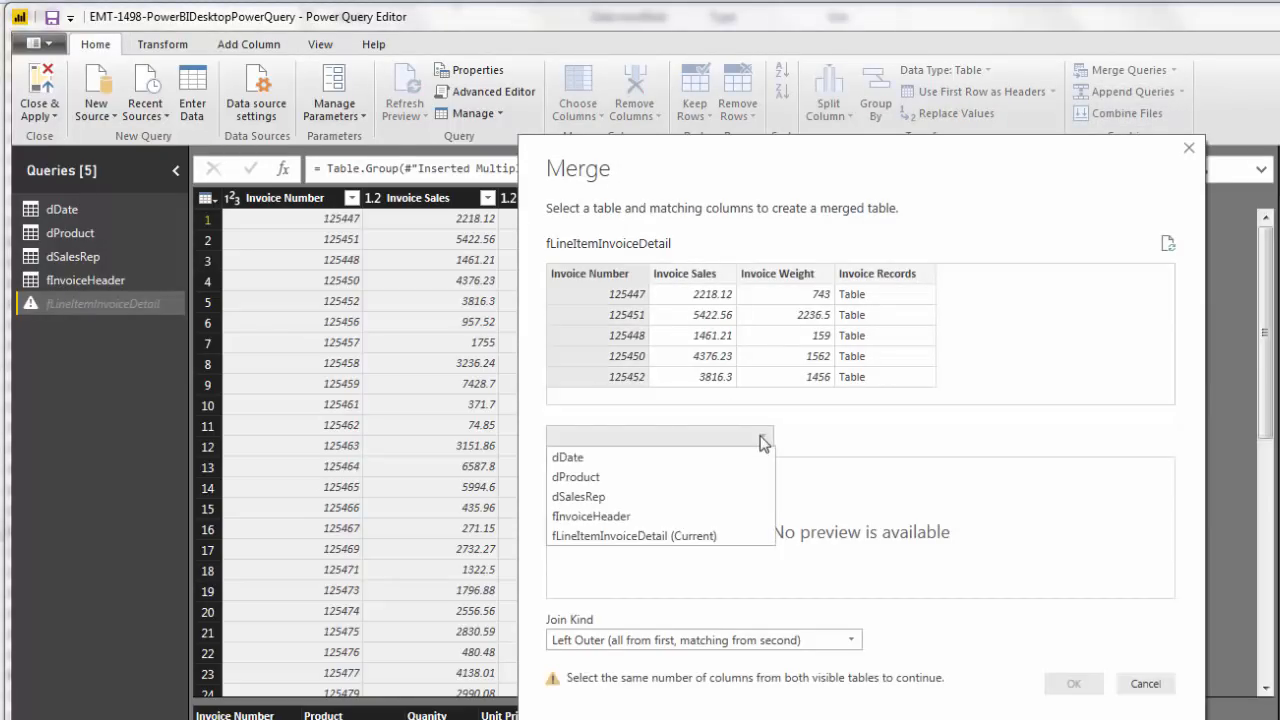
click(628, 515)
click(658, 468)
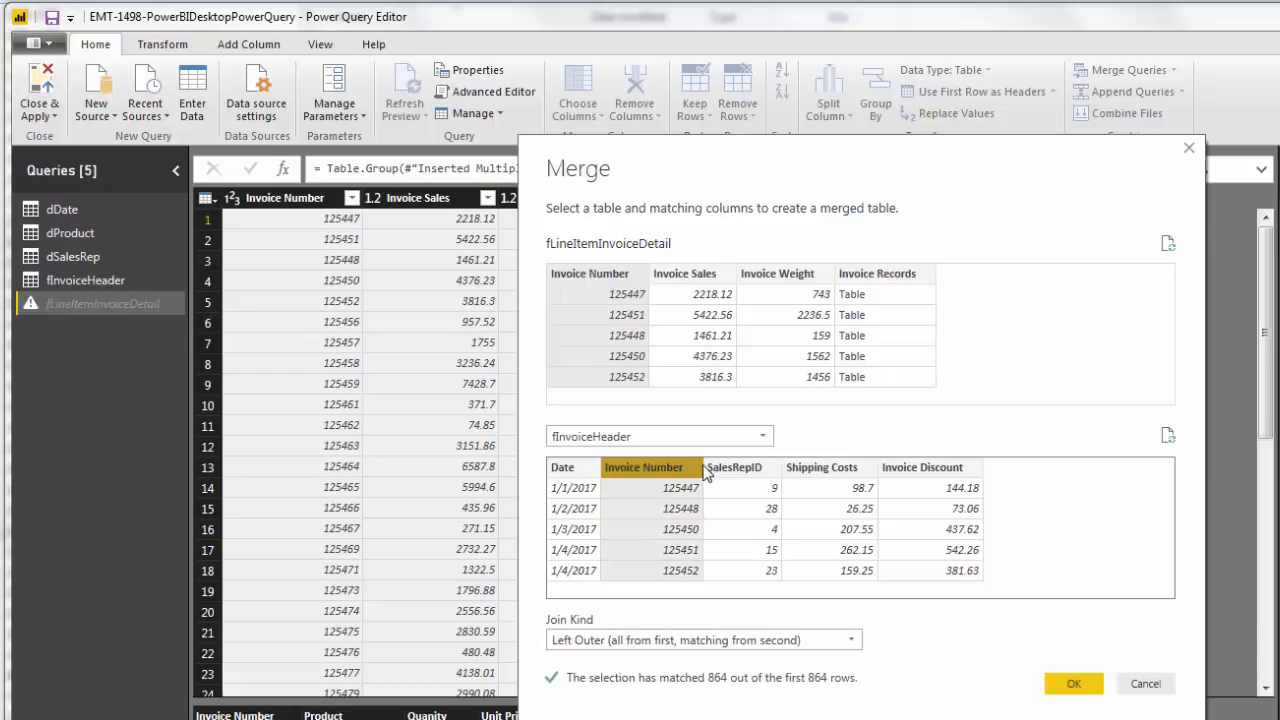
click(1074, 684)
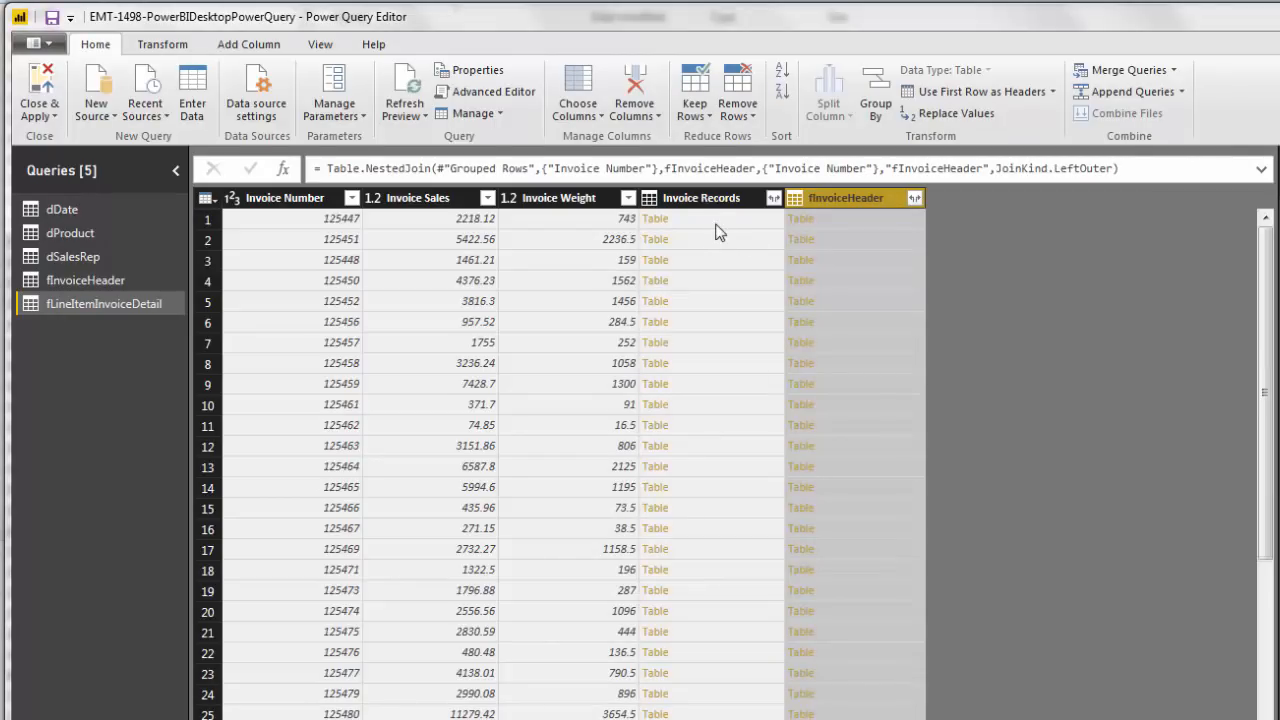
Step: Expand the merged fInvoiceHeader column to Date, SalesRepID, Shipping Costs and Invoice Discount, leaving out Invoice Number and the name prefix
click(889, 220)
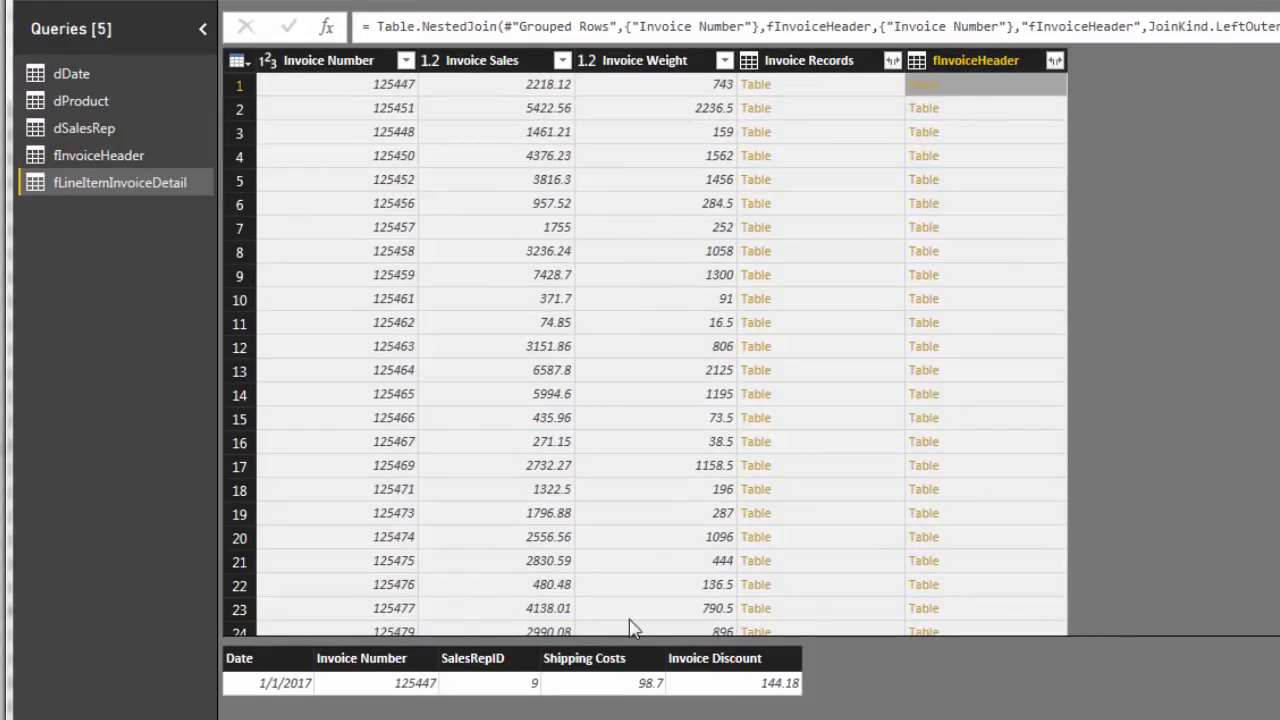
click(1055, 62)
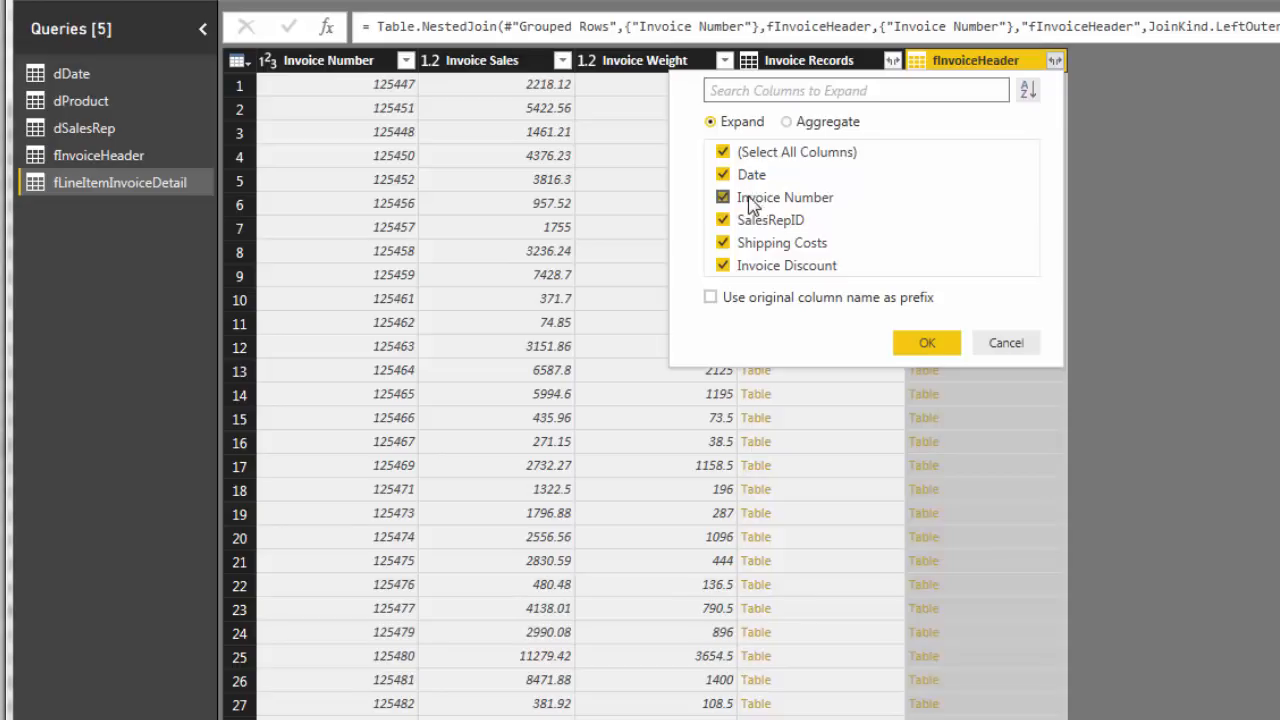
click(752, 203)
click(927, 344)
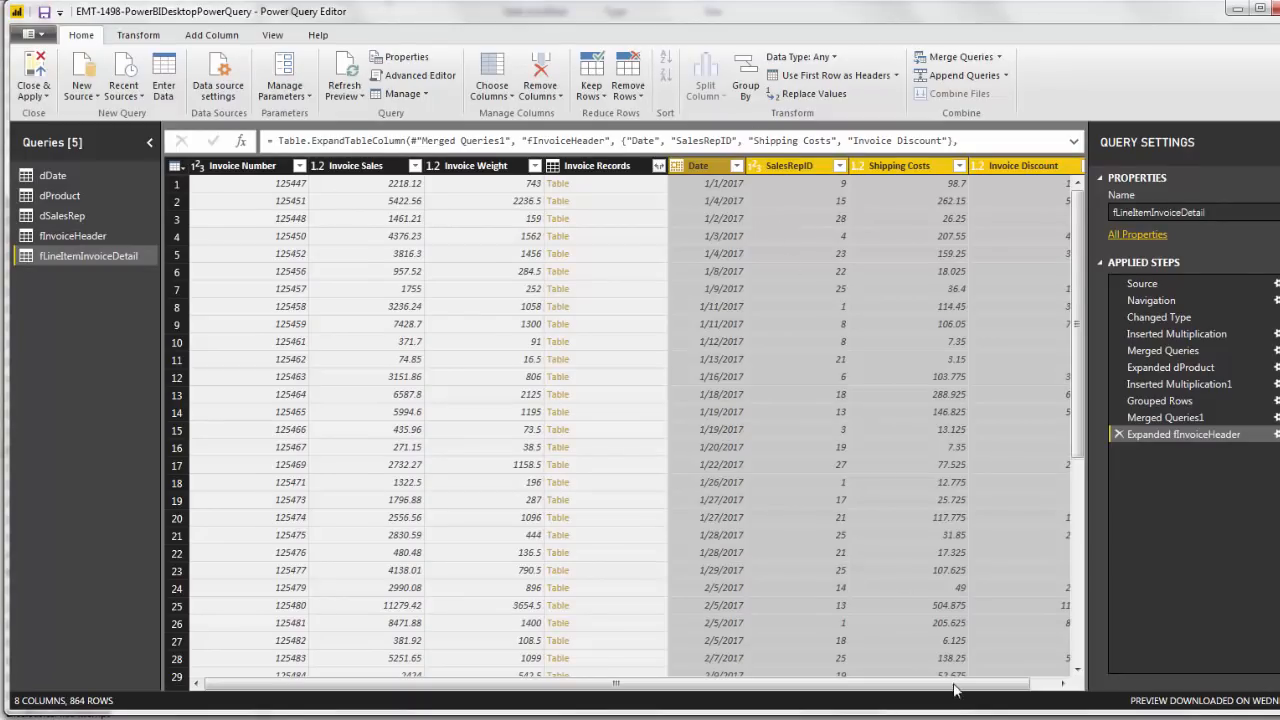
Step: Add a column to fLineItemInvoiceDetail that divides Invoice Discount by Invoice Sales
drag(950, 683, 976, 683)
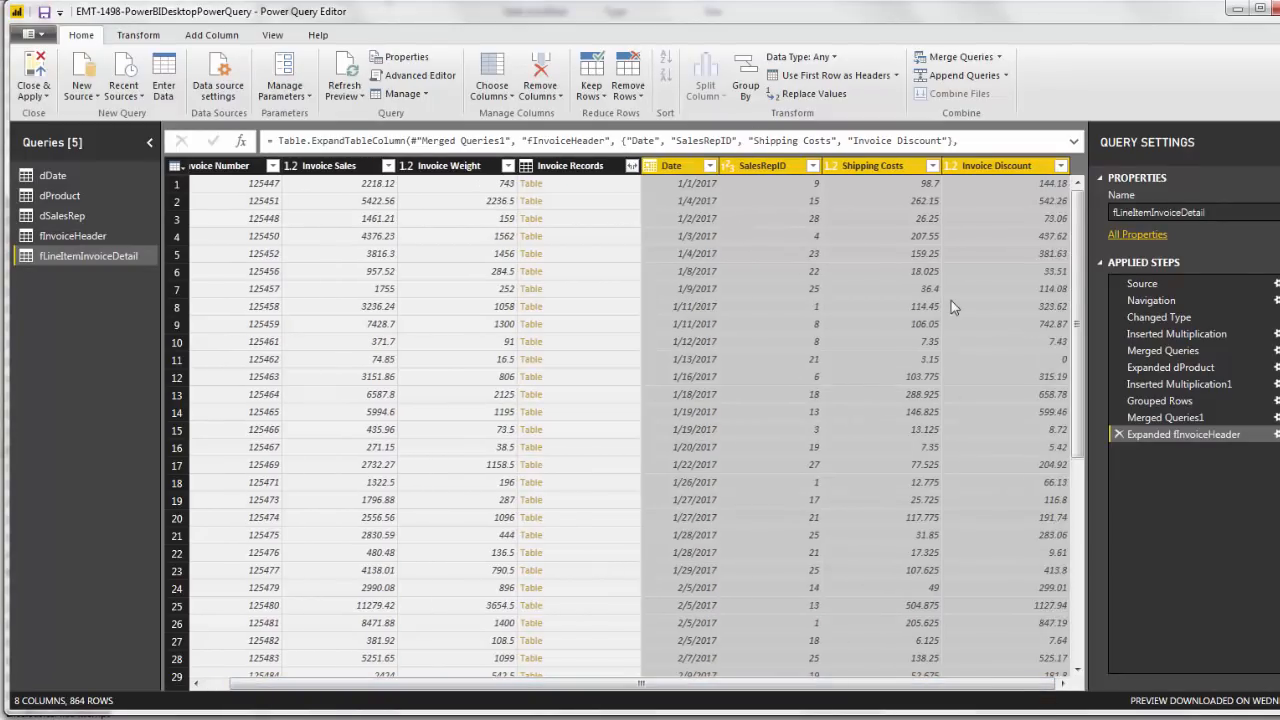
click(981, 168)
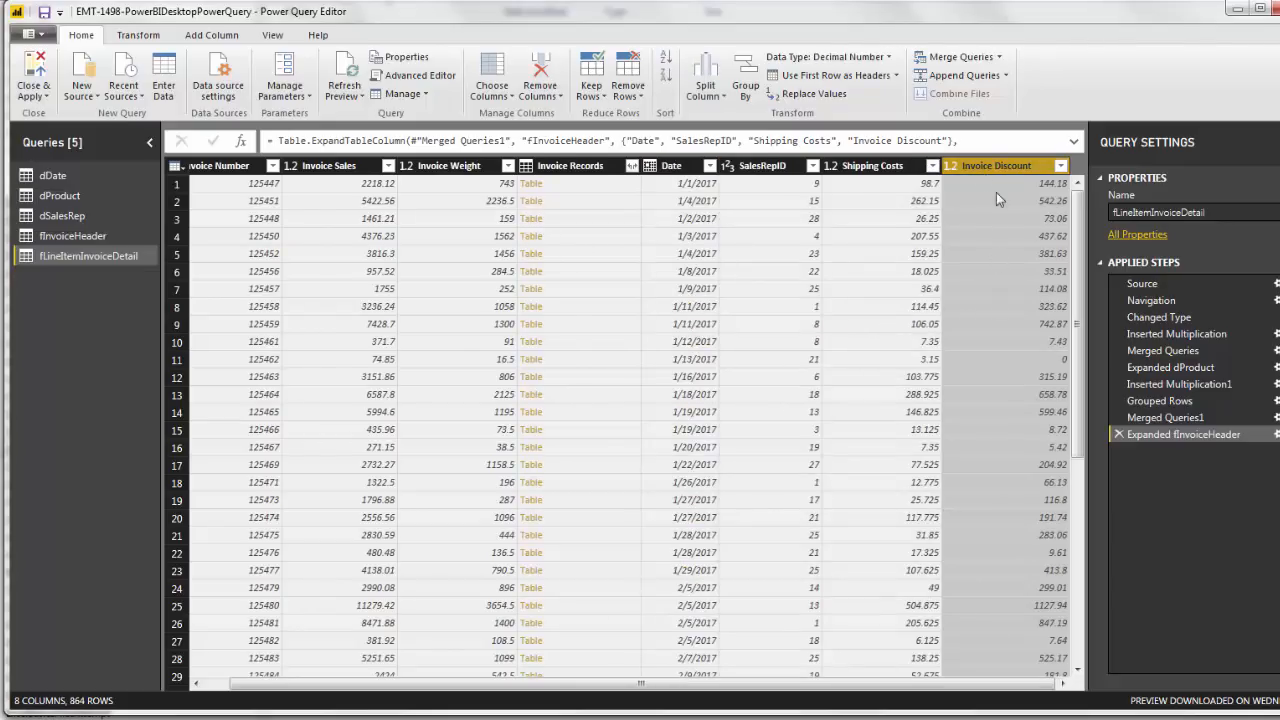
key(ctrl)
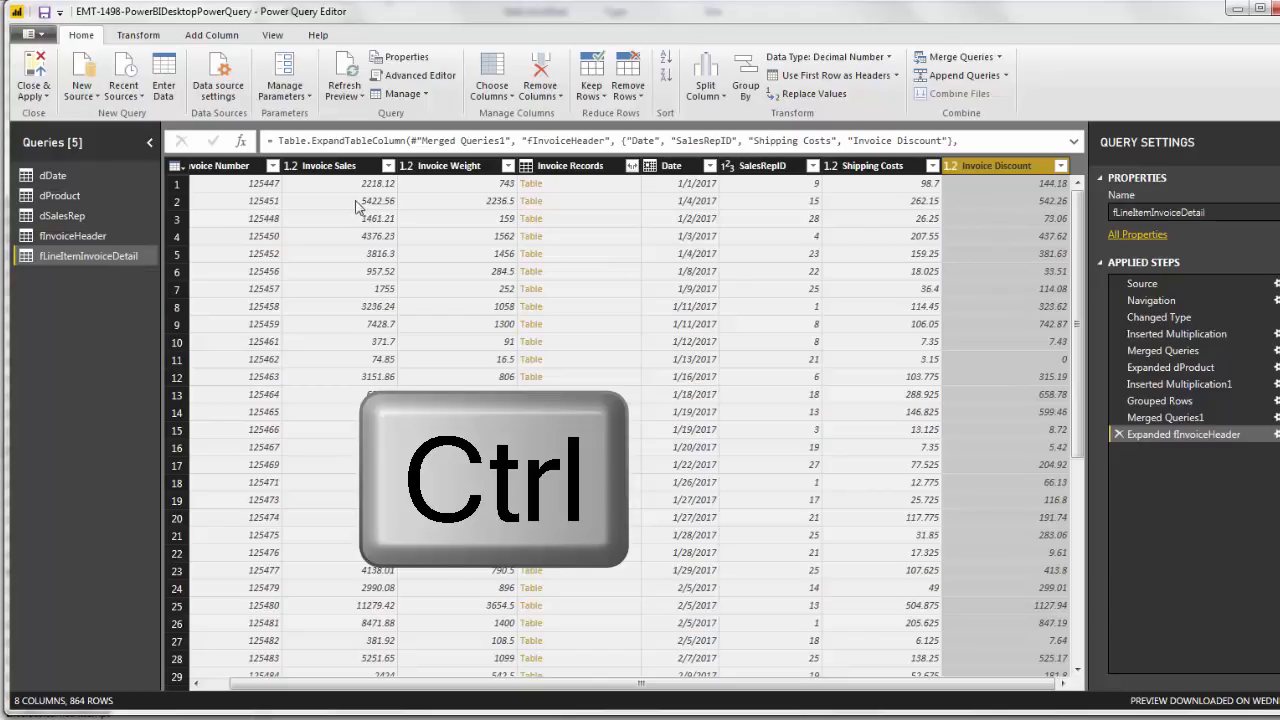
ctrl+click(314, 170)
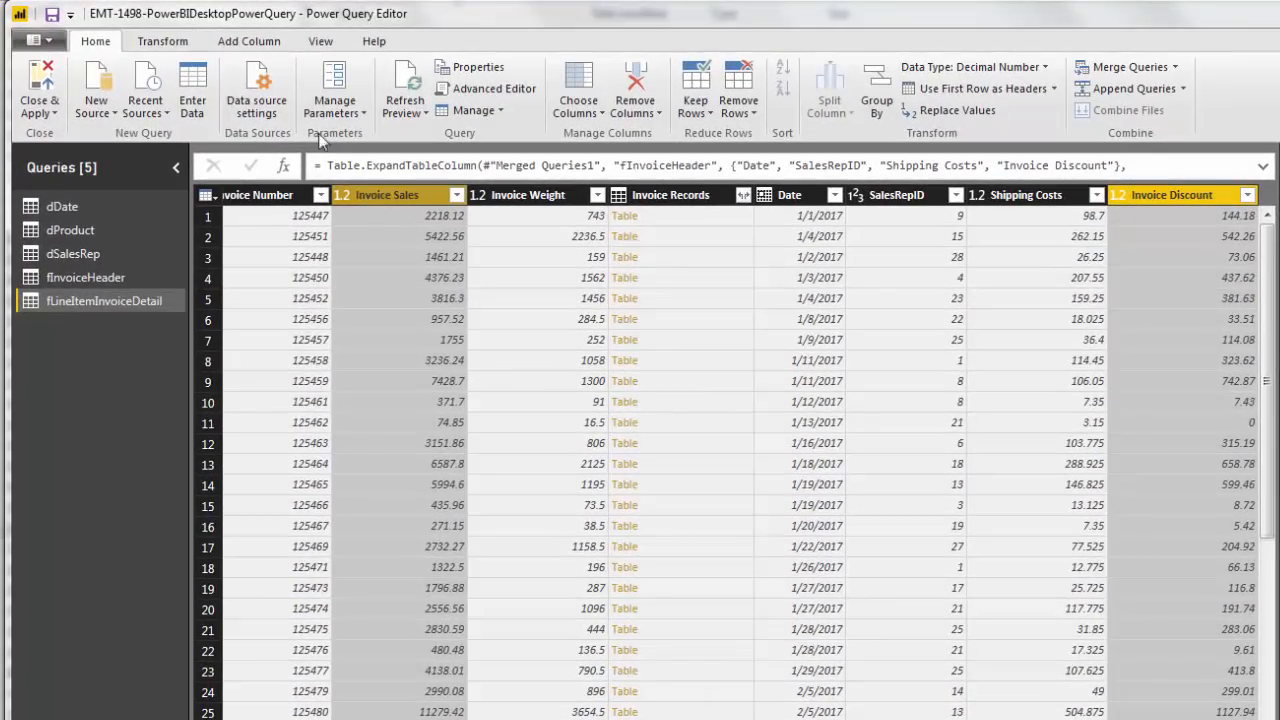
click(233, 48)
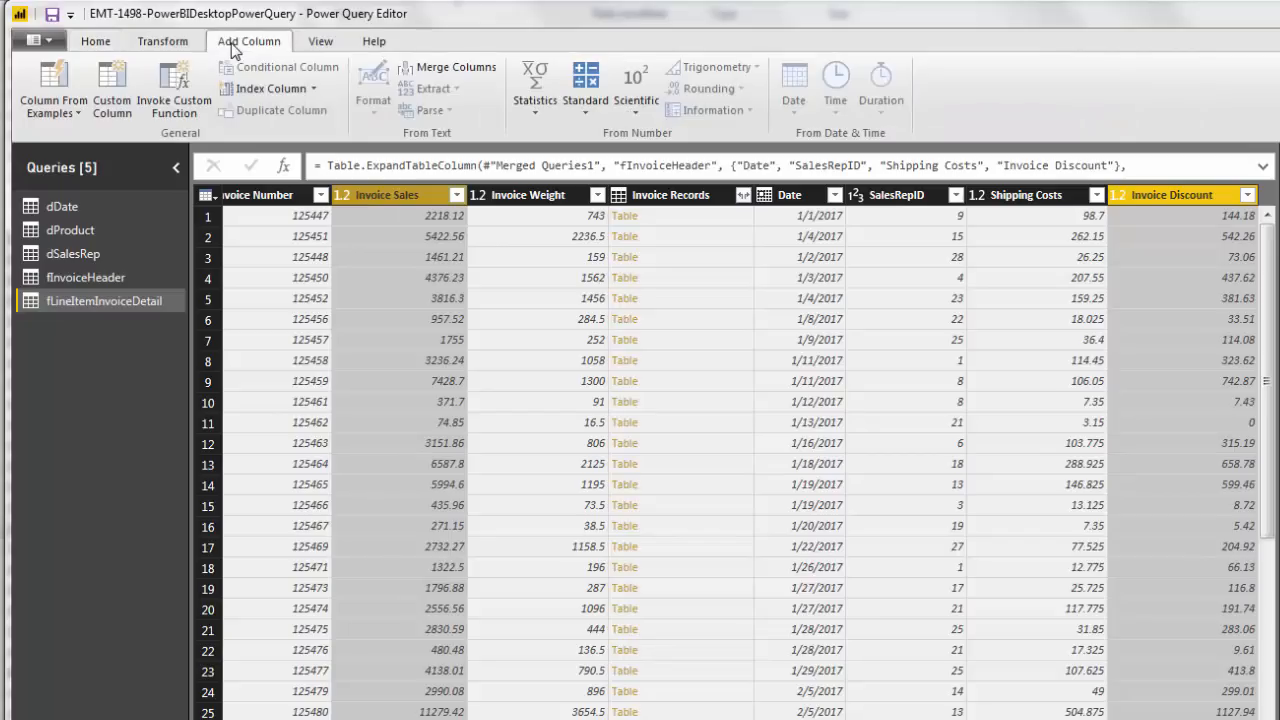
click(587, 117)
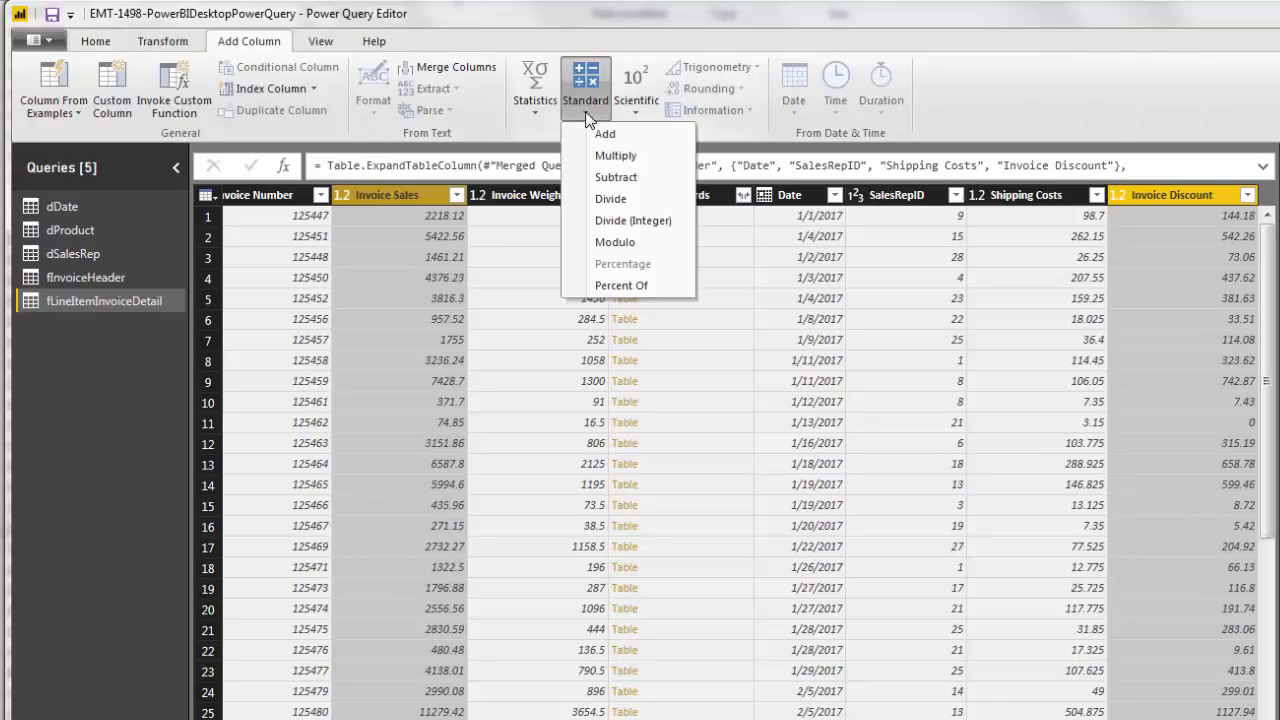
click(614, 200)
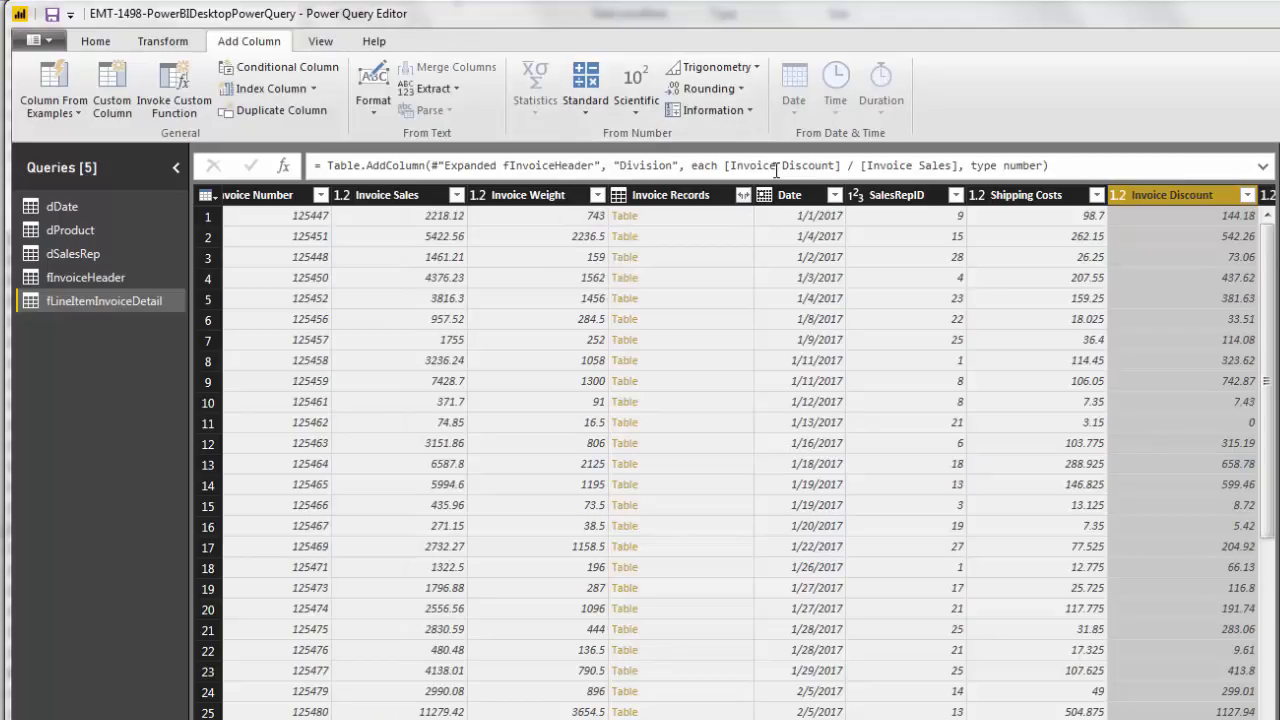
Step: Rename the new division column as Invoice % Discount within its Table.AddColumn formula
double_click(640, 165)
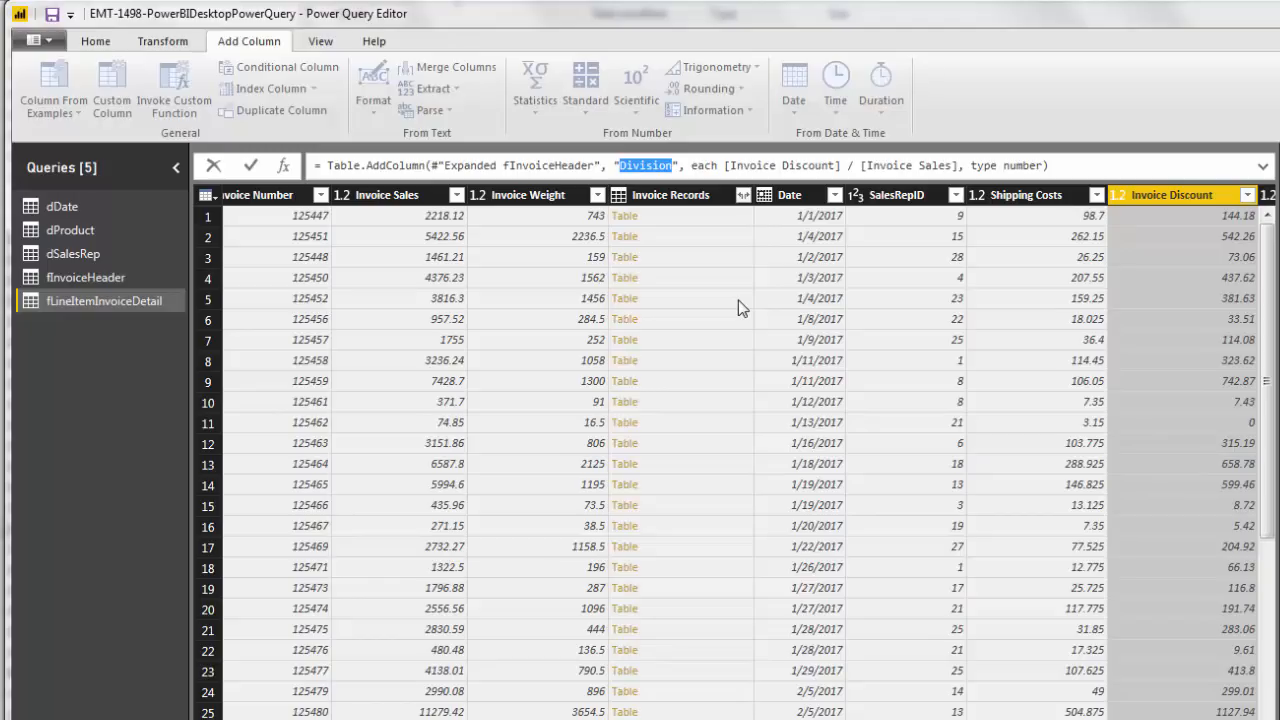
text(Invoice % Discount)
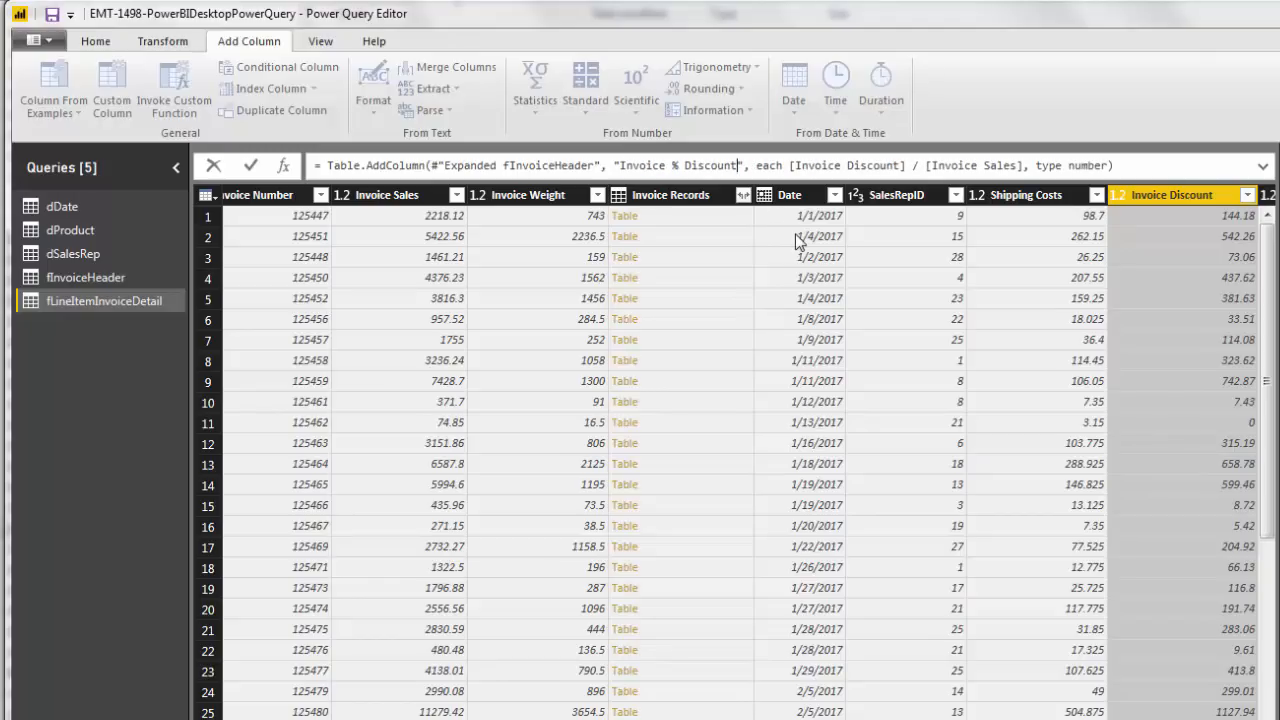
key(Return)
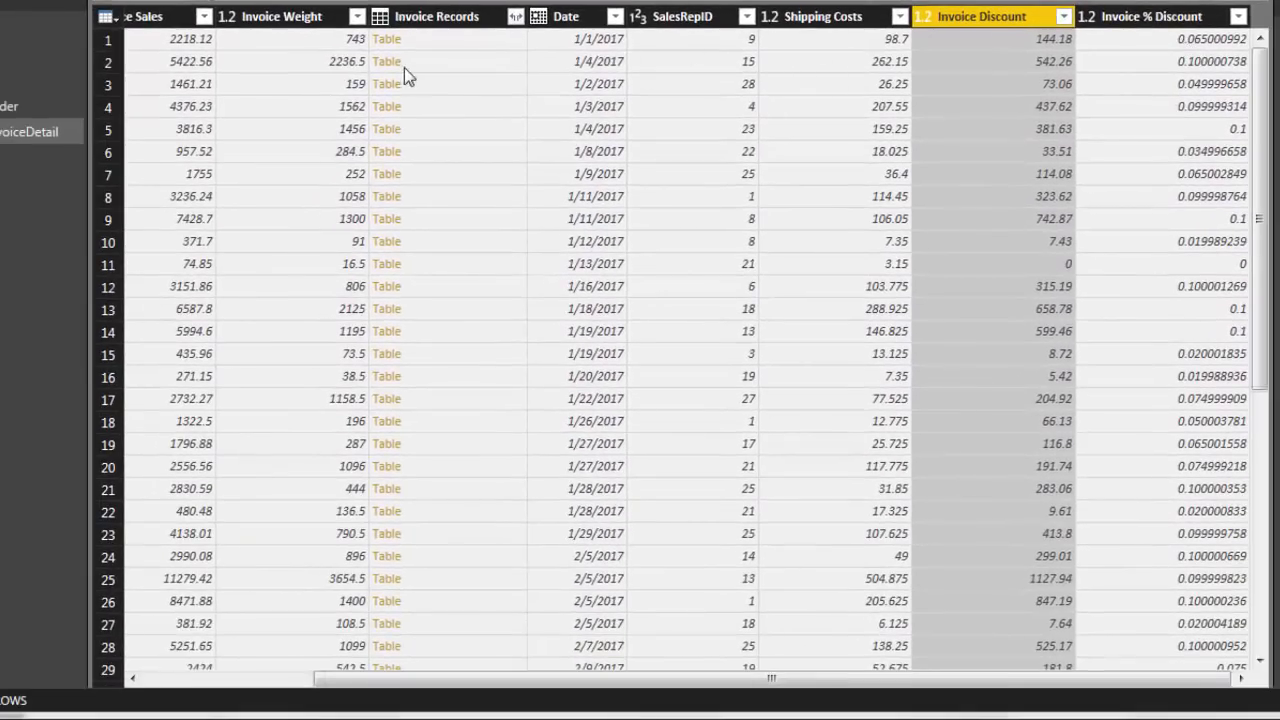
Step: Preview the first row's Invoice Records table and expand the column to Product, Quanity, Sales and Line Weight only, without the name prefix
click(506, 44)
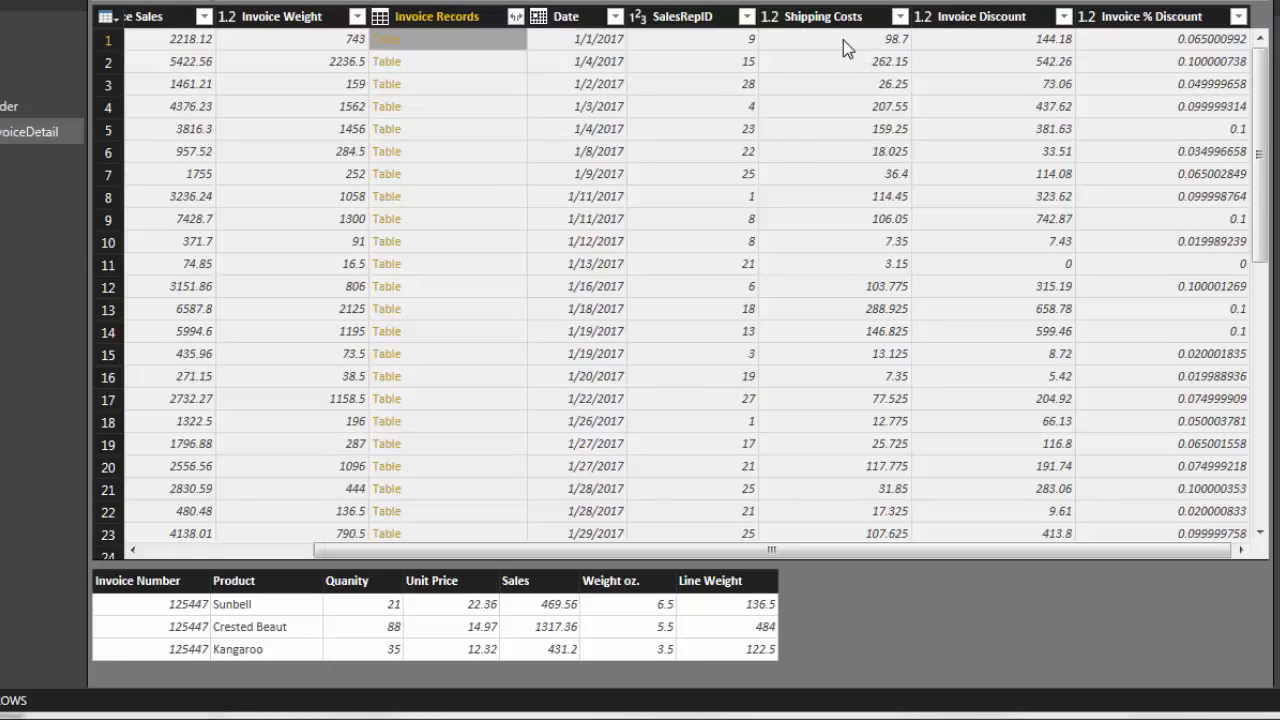
click(515, 17)
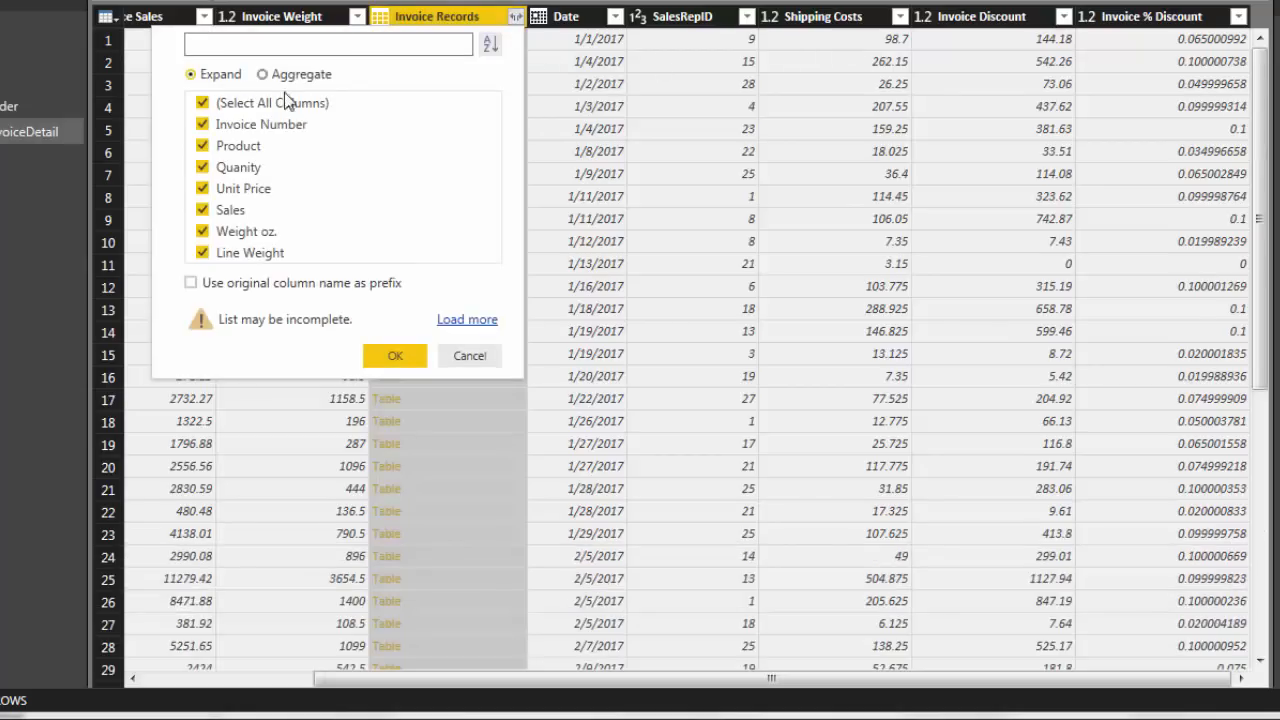
click(203, 103)
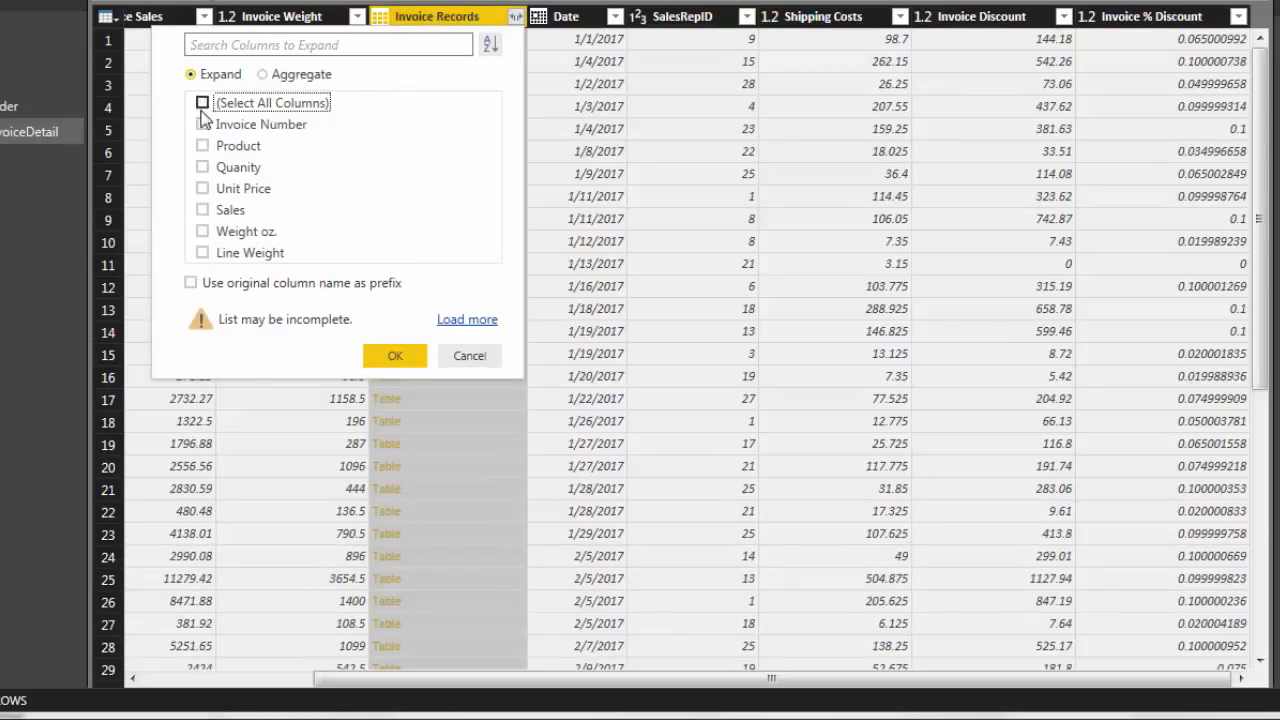
click(202, 254)
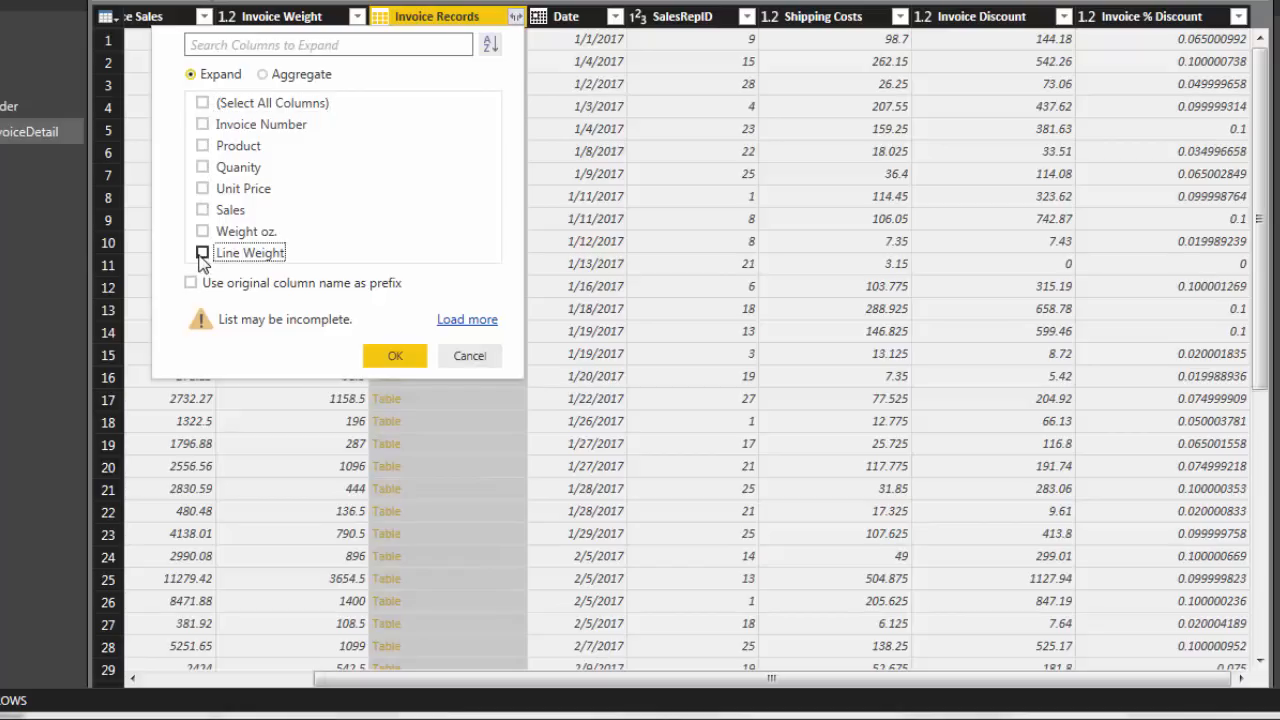
click(202, 211)
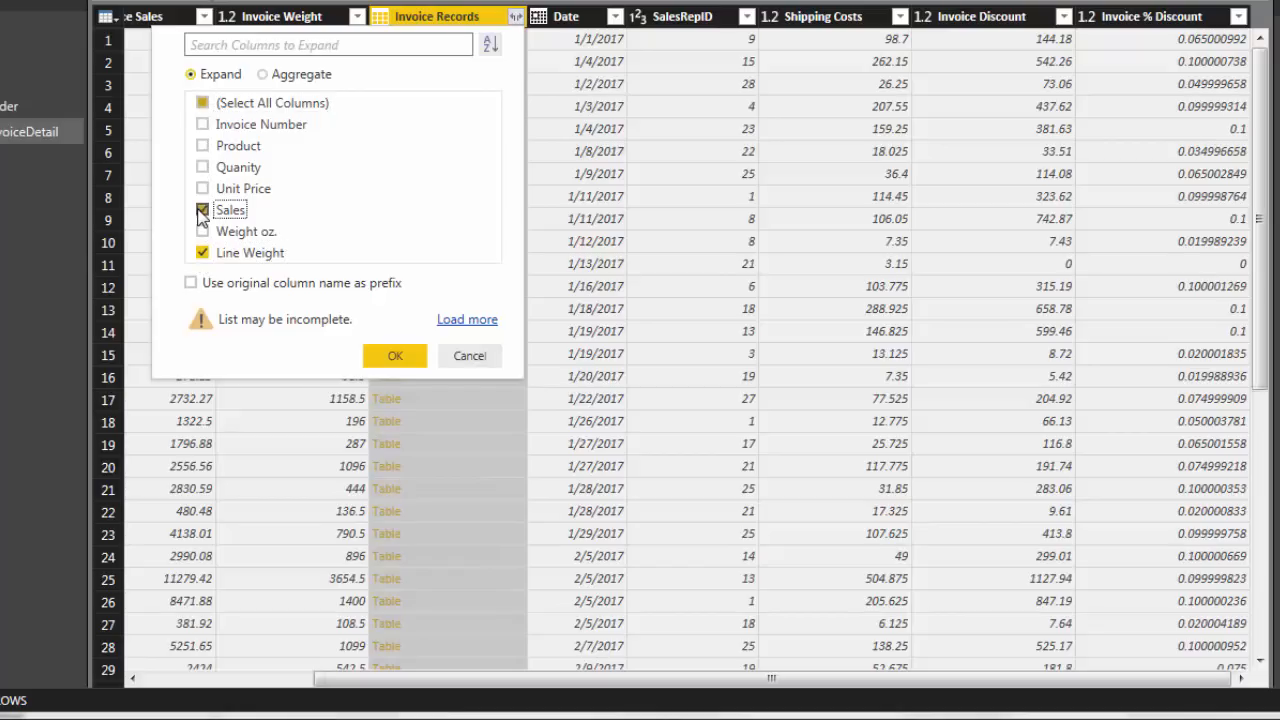
click(203, 147)
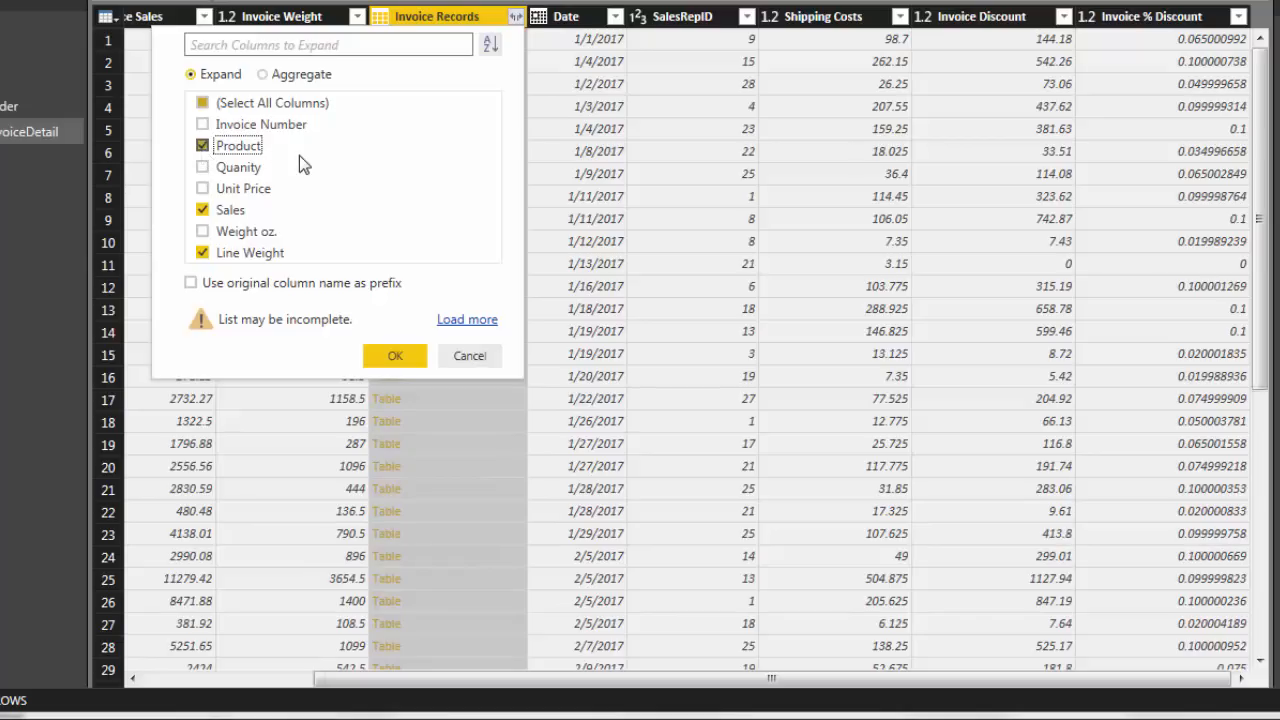
click(249, 148)
click(203, 168)
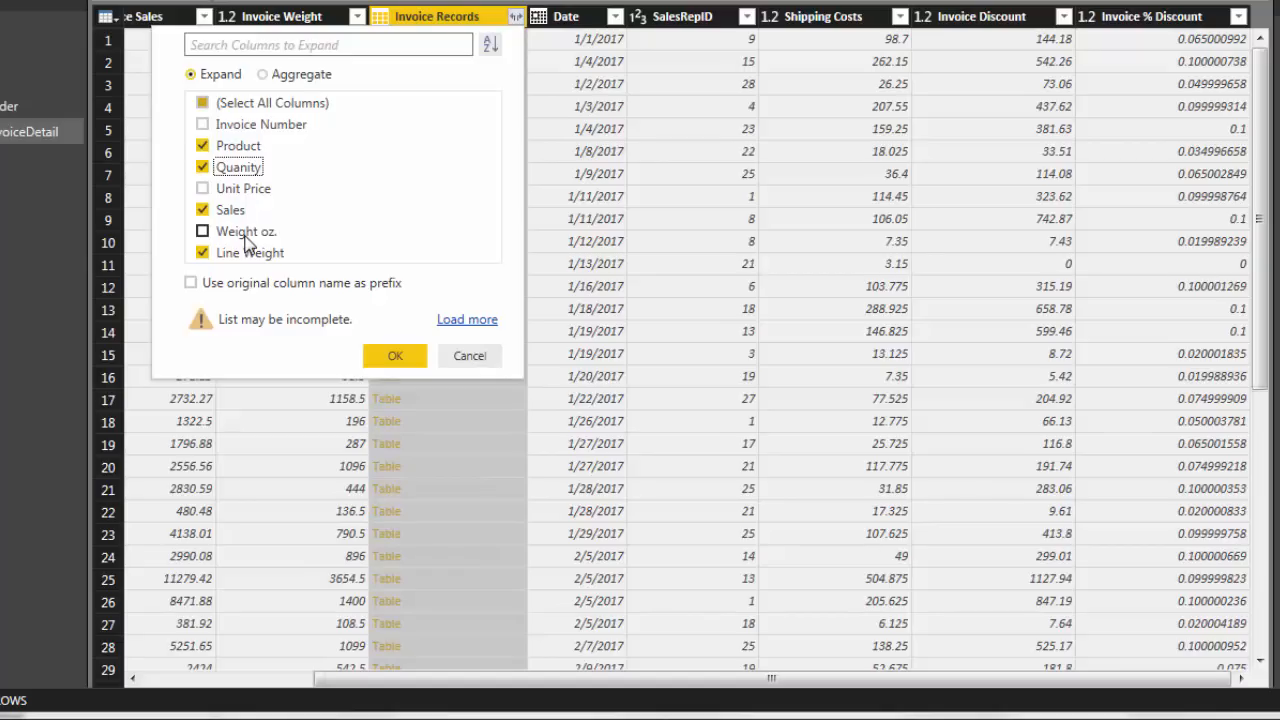
click(396, 358)
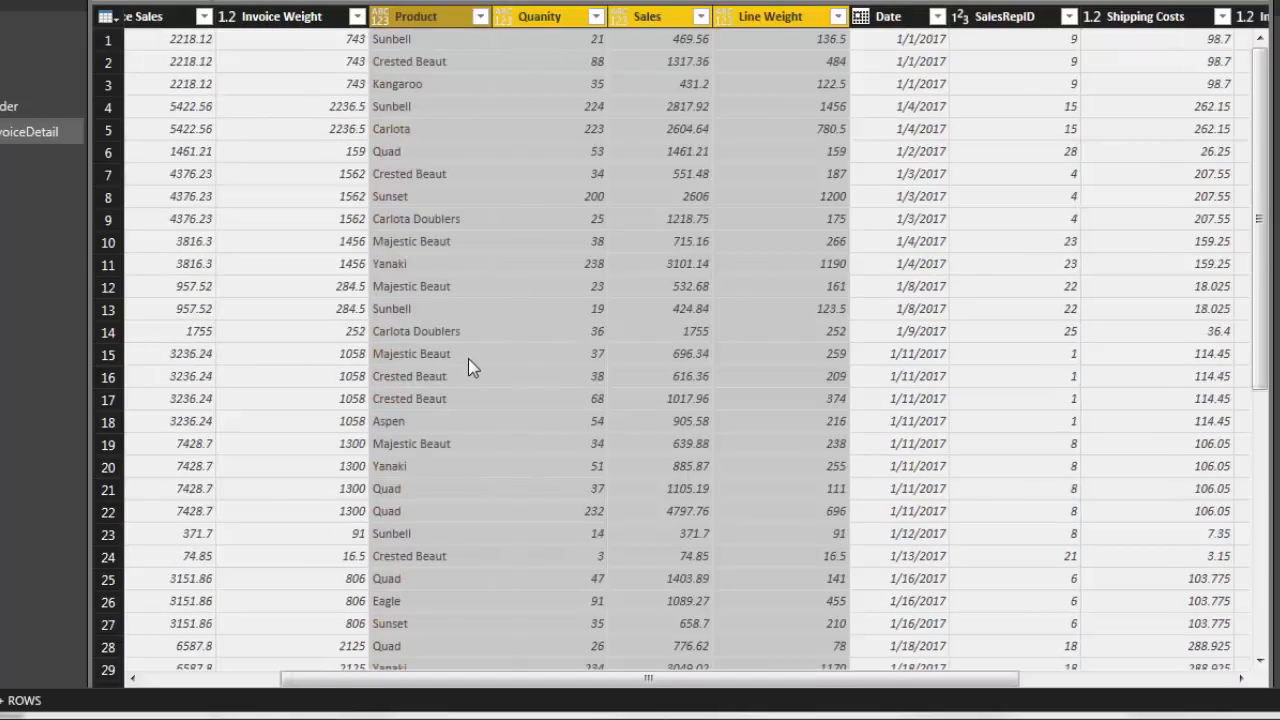
Step: Set the expanded columns' data types: Product to Text, Quanity to Whole Number and Sales to Fixed decimal number
drag(806, 679, 613, 680)
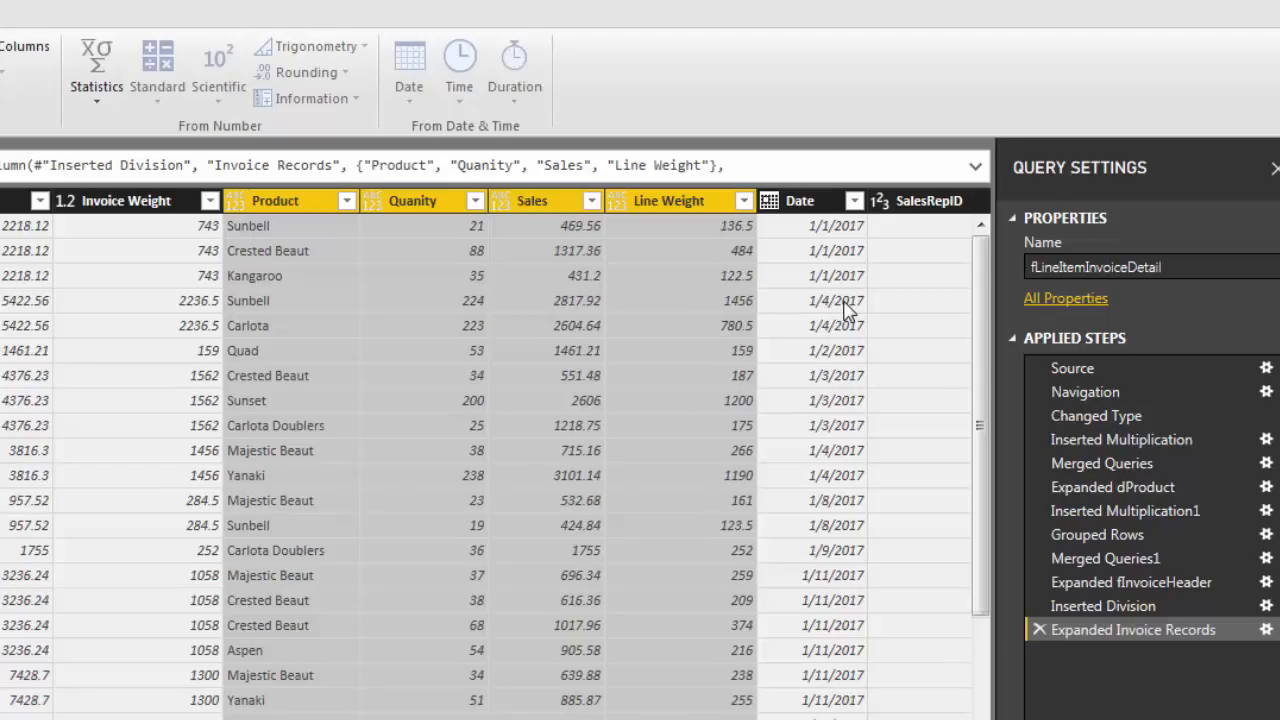
click(236, 206)
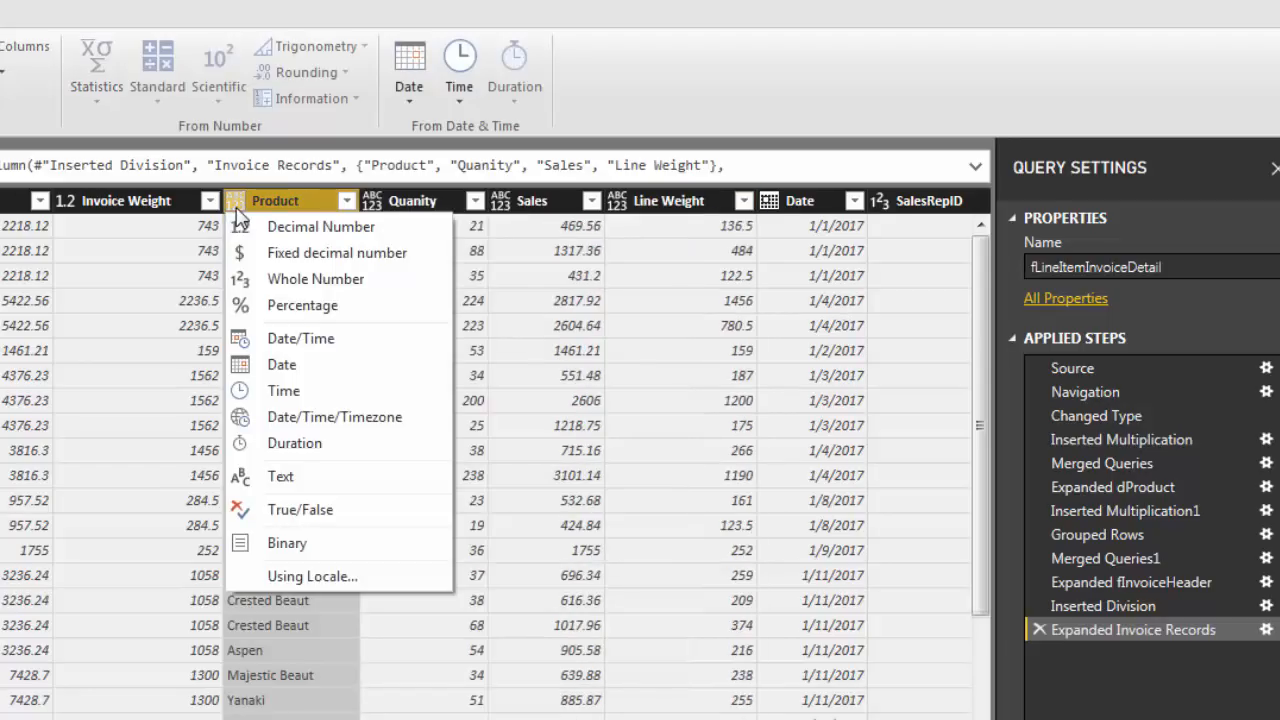
click(290, 477)
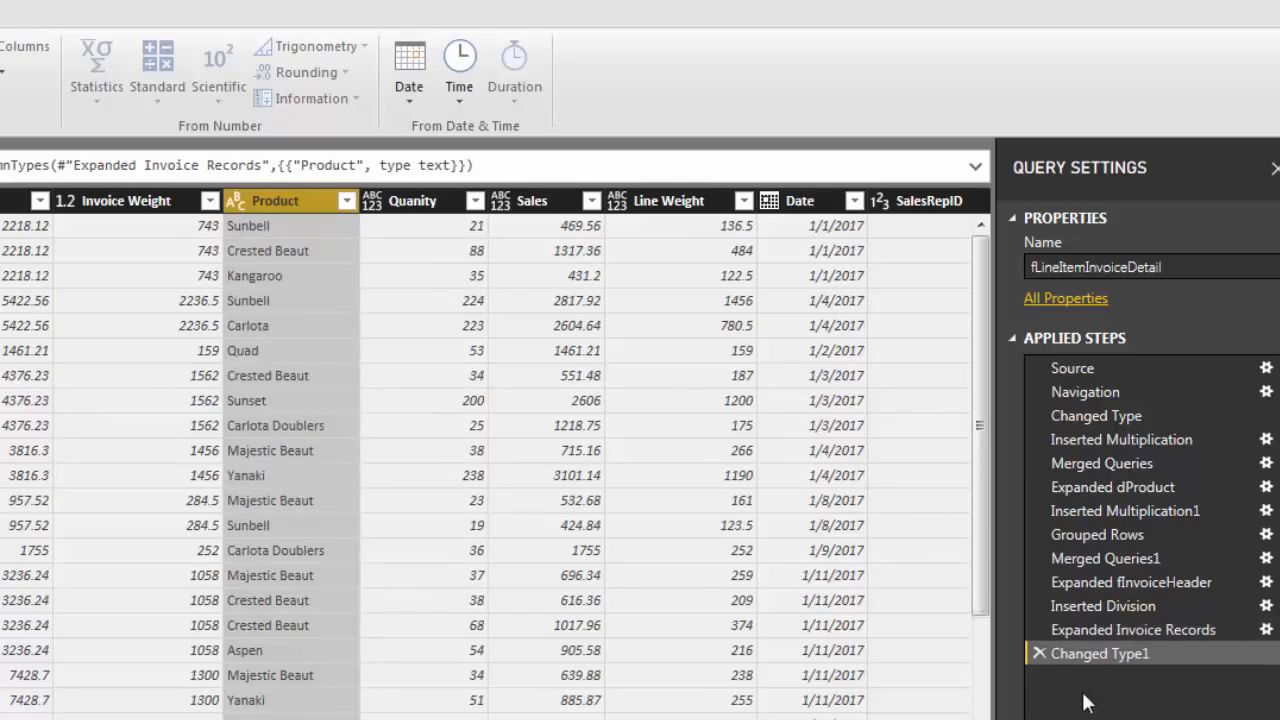
click(370, 203)
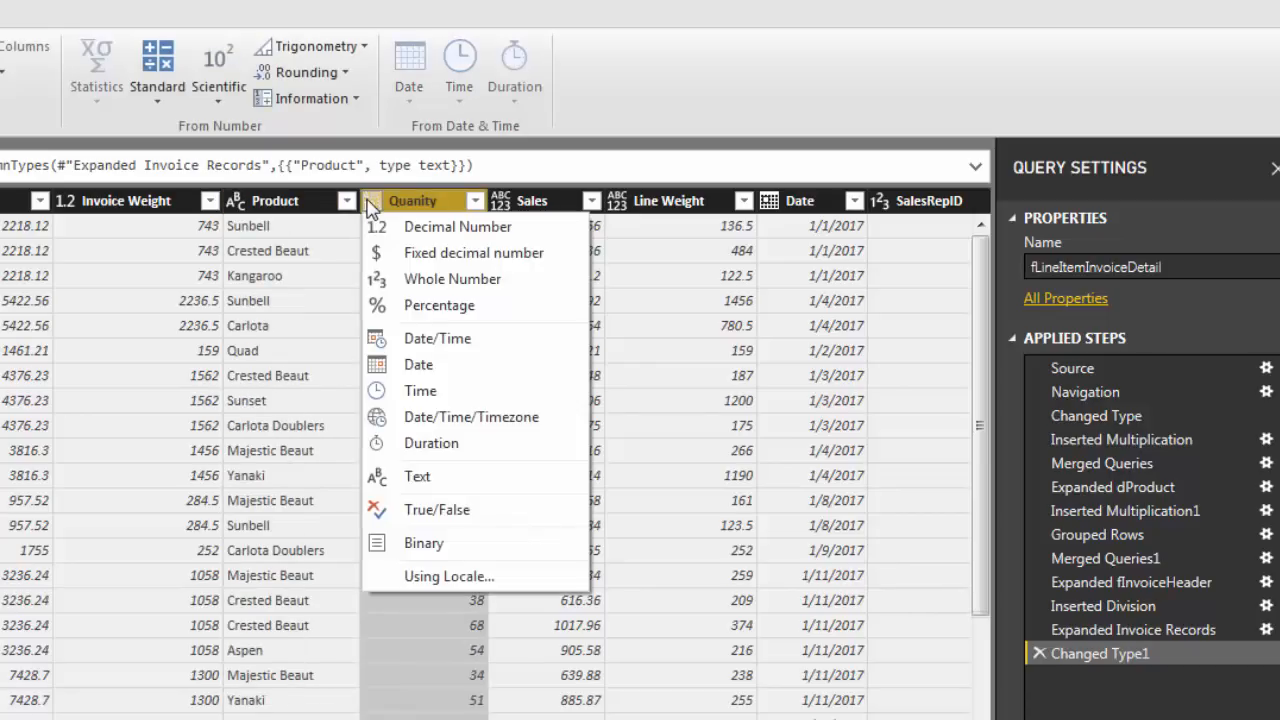
click(406, 279)
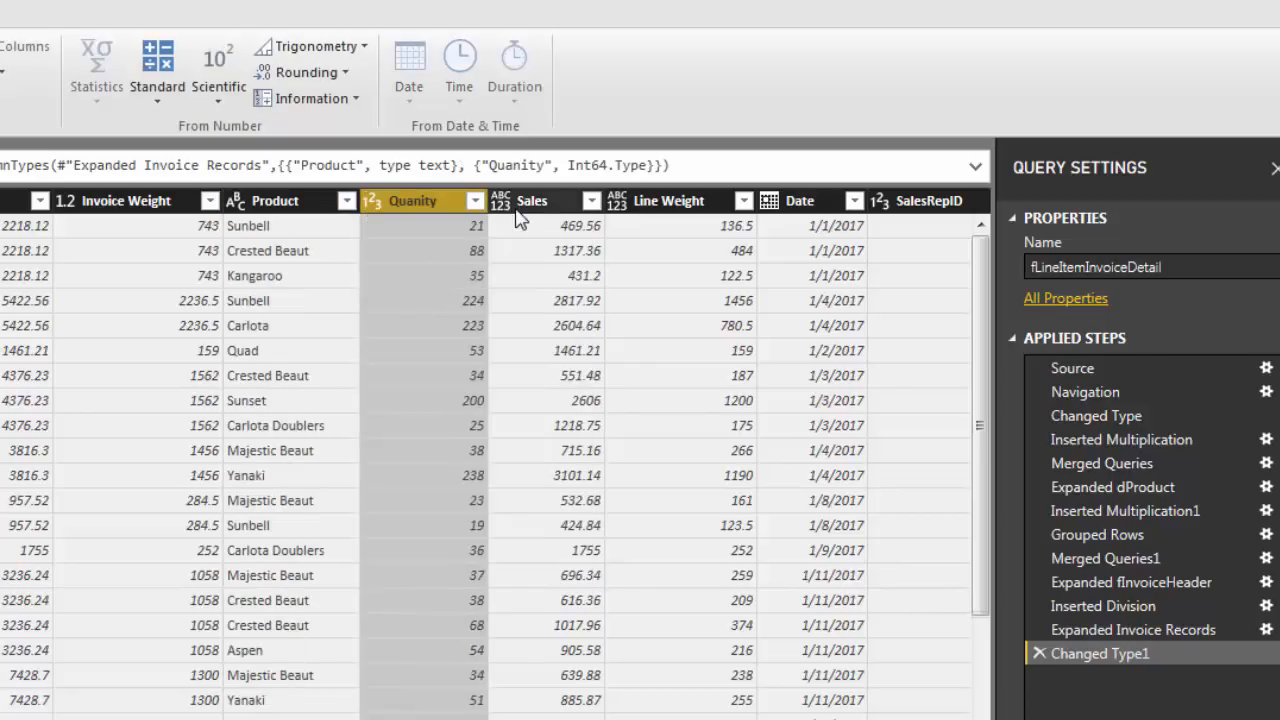
click(500, 202)
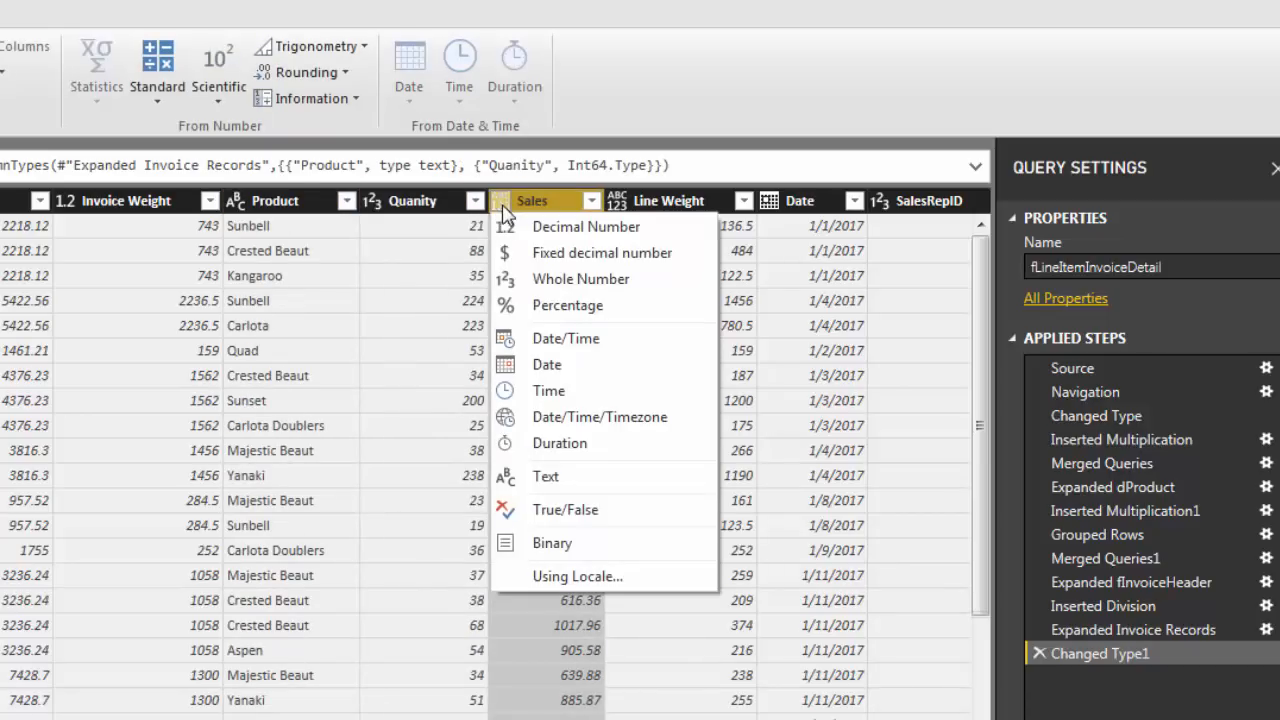
click(661, 268)
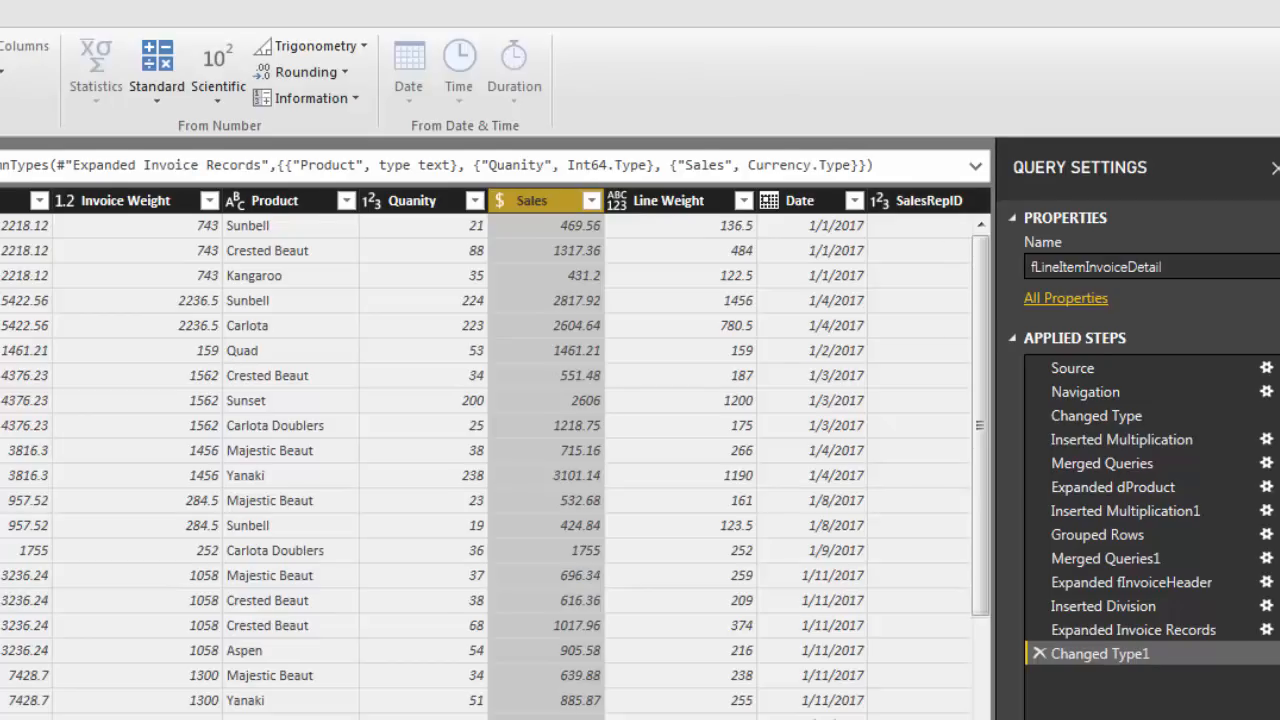
Step: Add a column named Discount that multiplies Invoice % Discount by Sales
scroll(490, 453, right, 3)
scroll(510, 458, right, 4)
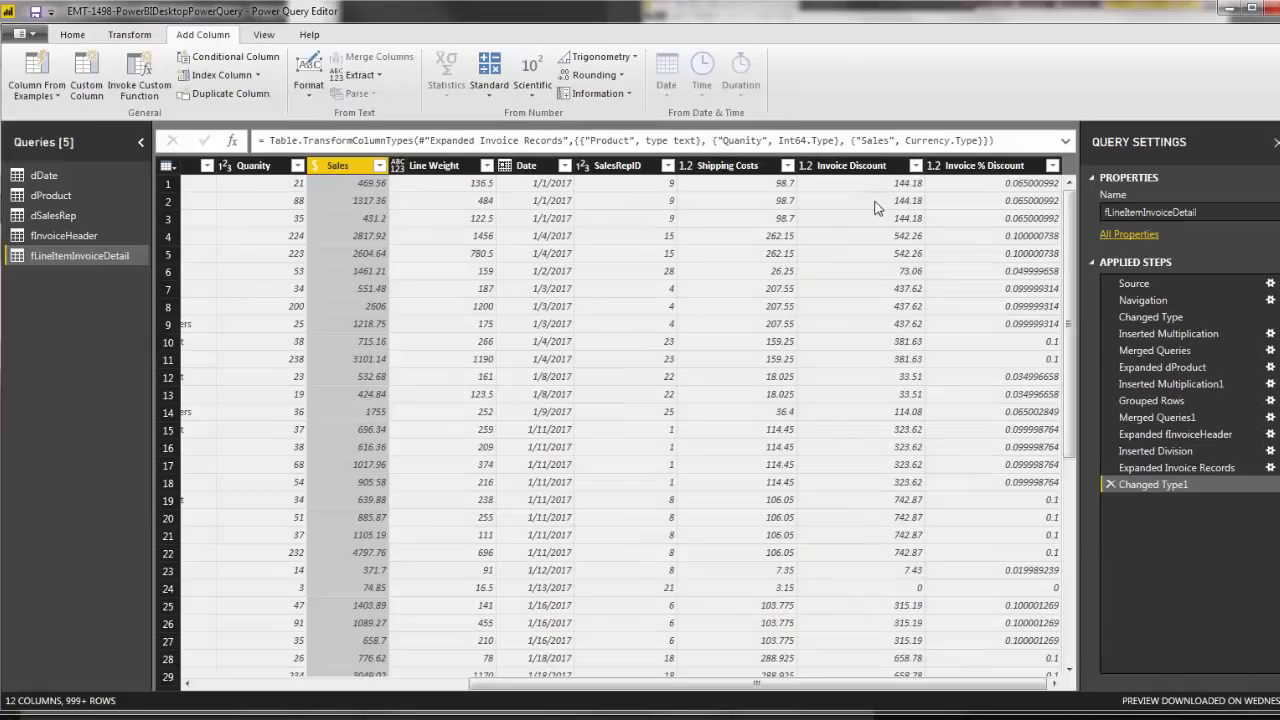
click(988, 168)
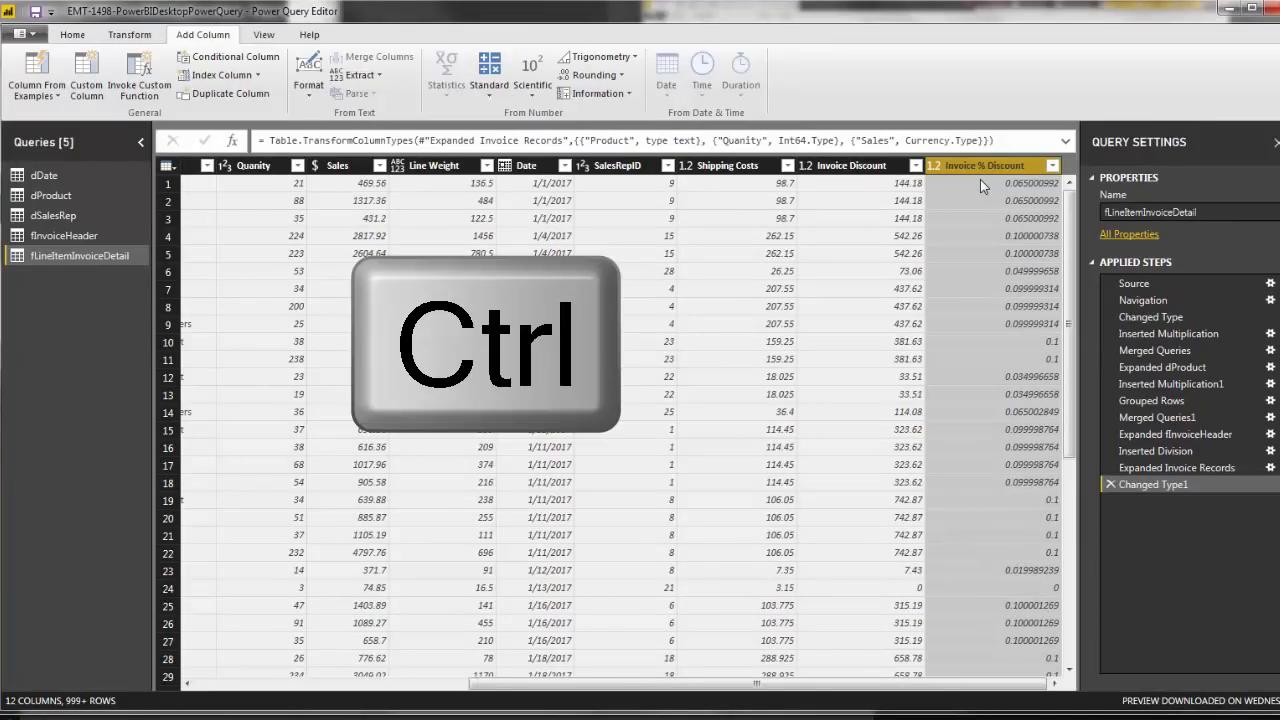
ctrl+click(330, 167)
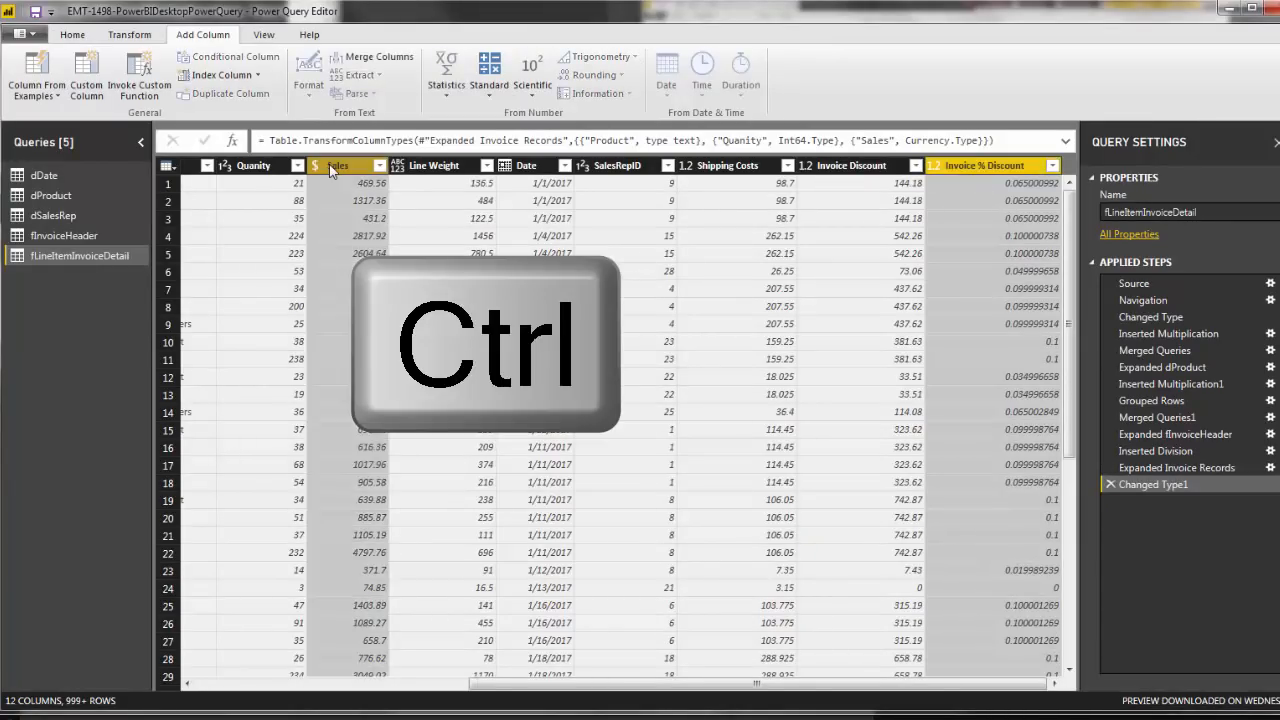
click(486, 97)
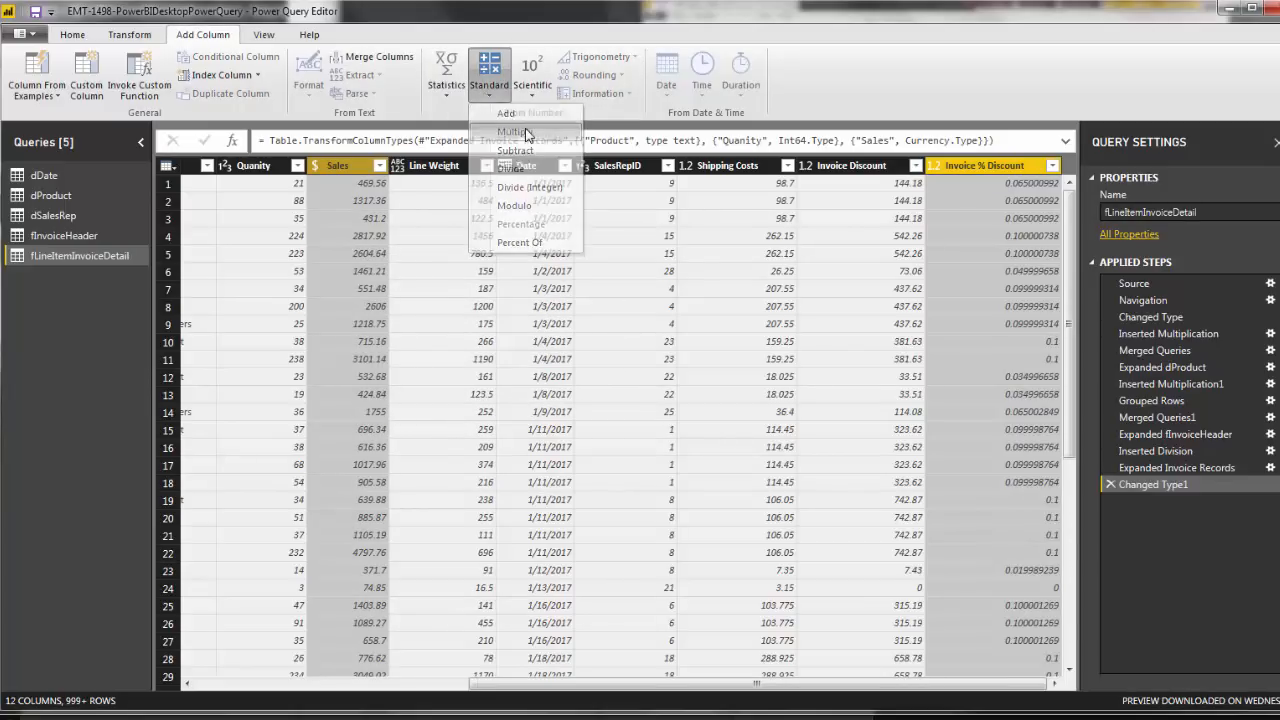
click(526, 134)
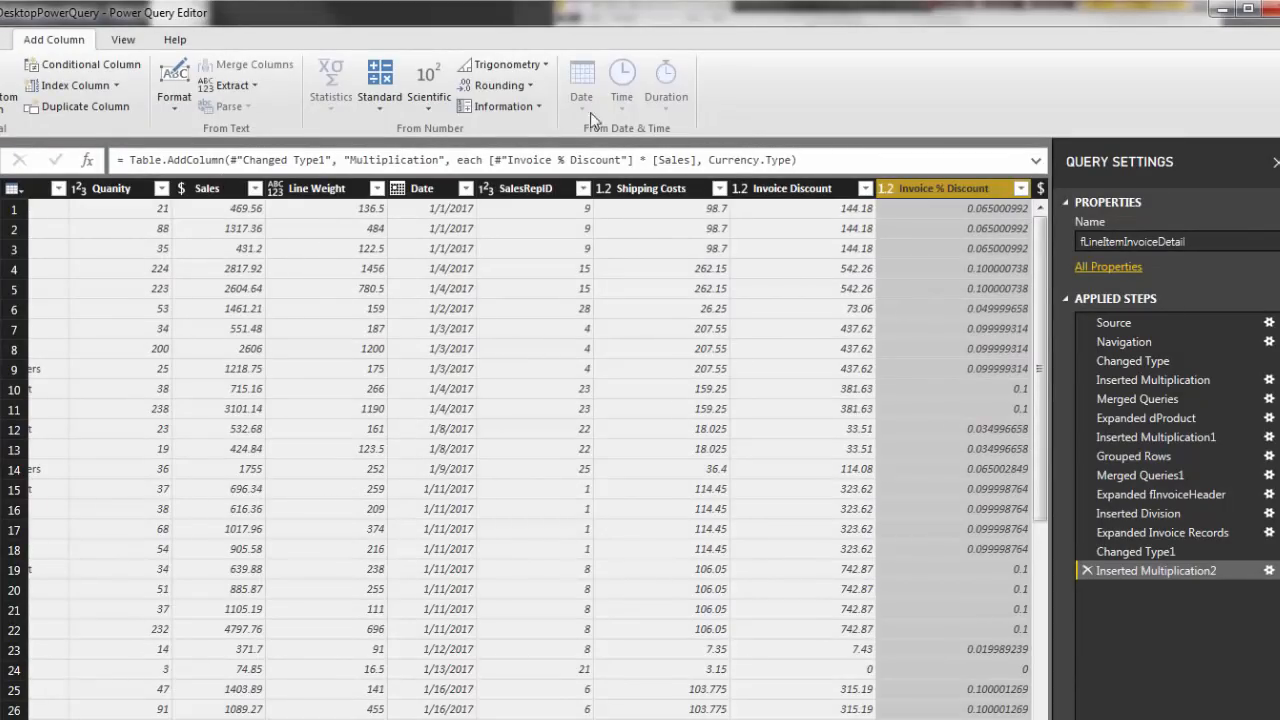
double_click(396, 161)
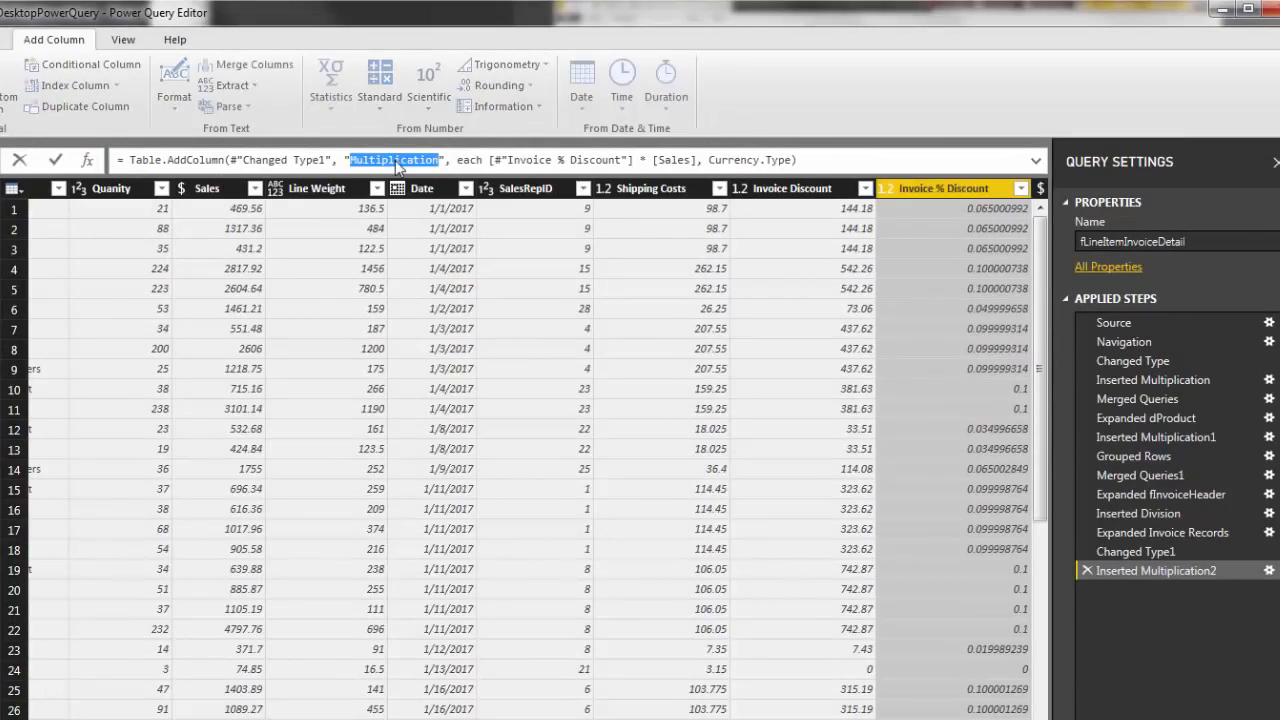
text(Discount)
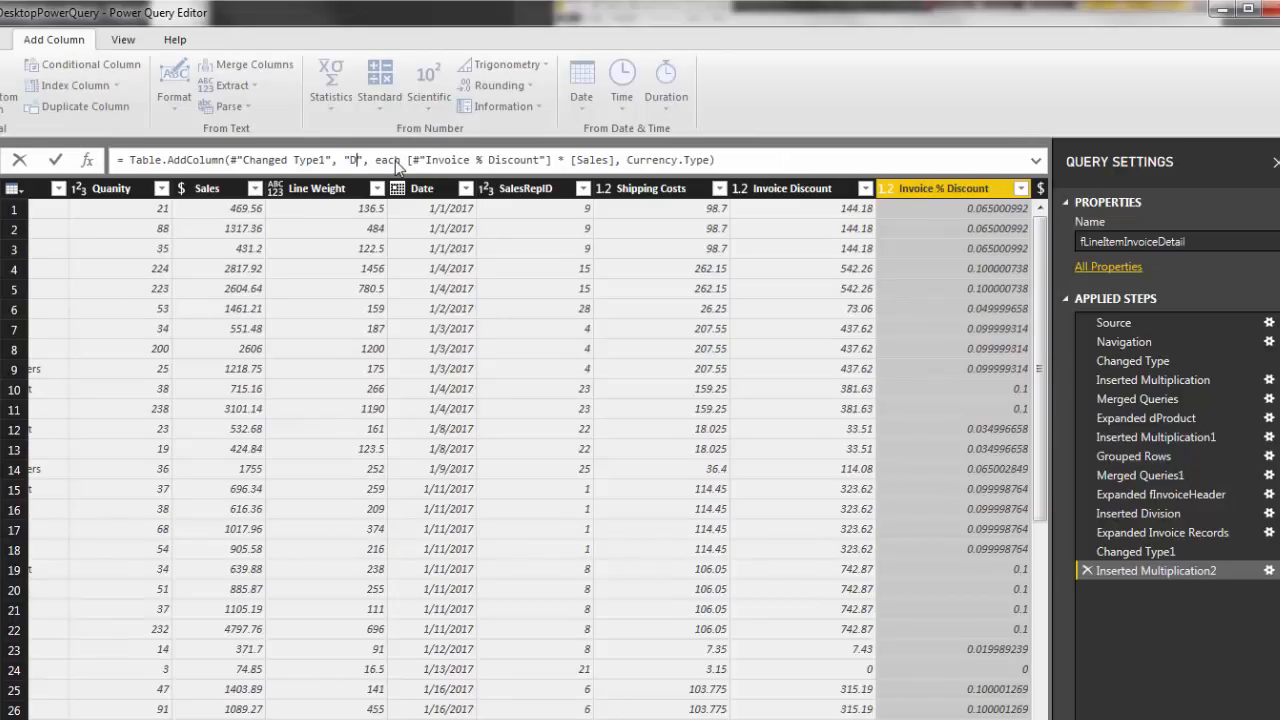
key(Return)
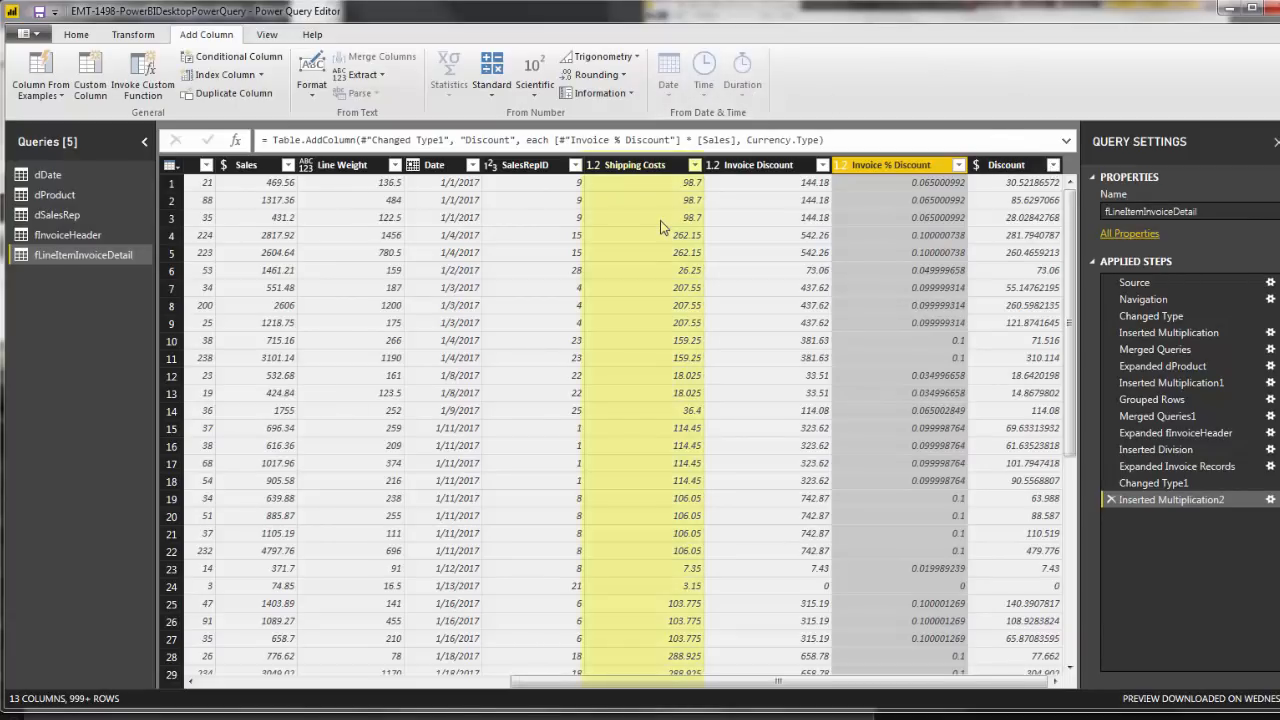
Step: Start a custom column named Shipping with a Number.Round formula that divides [Line Weight] by [Invoice Weight]
click(100, 94)
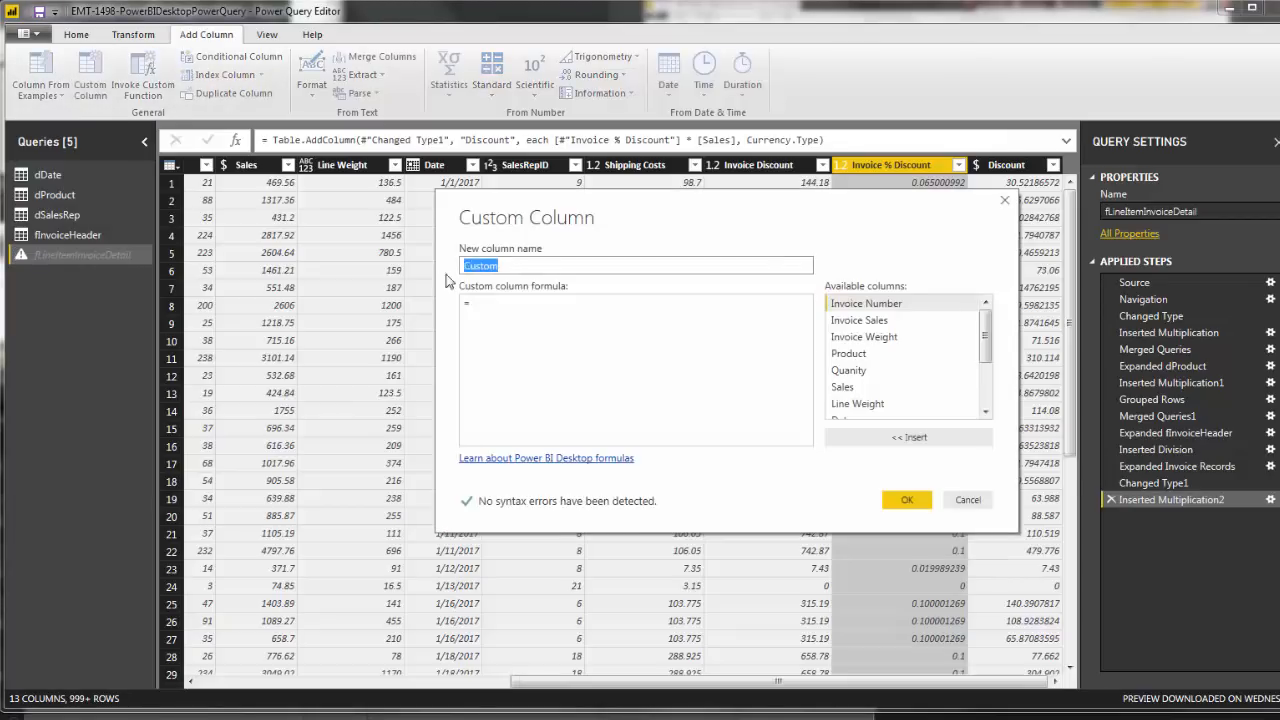
text(Shipping)
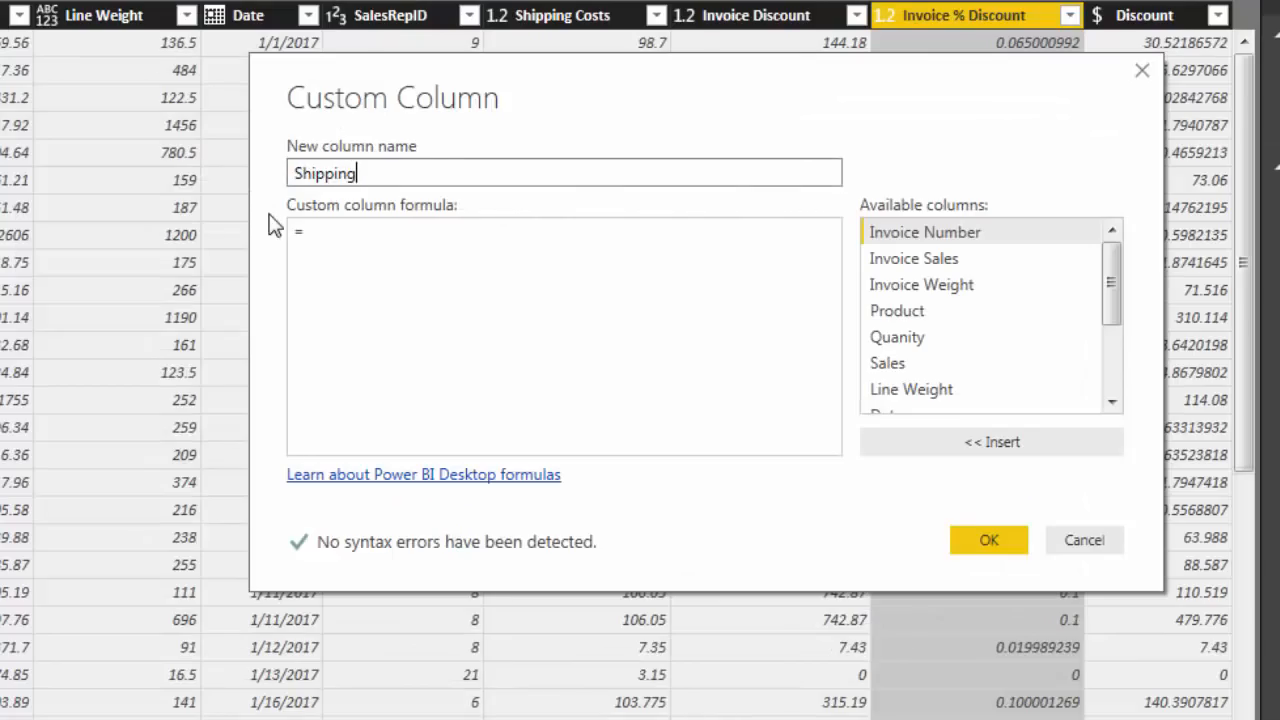
click(338, 227)
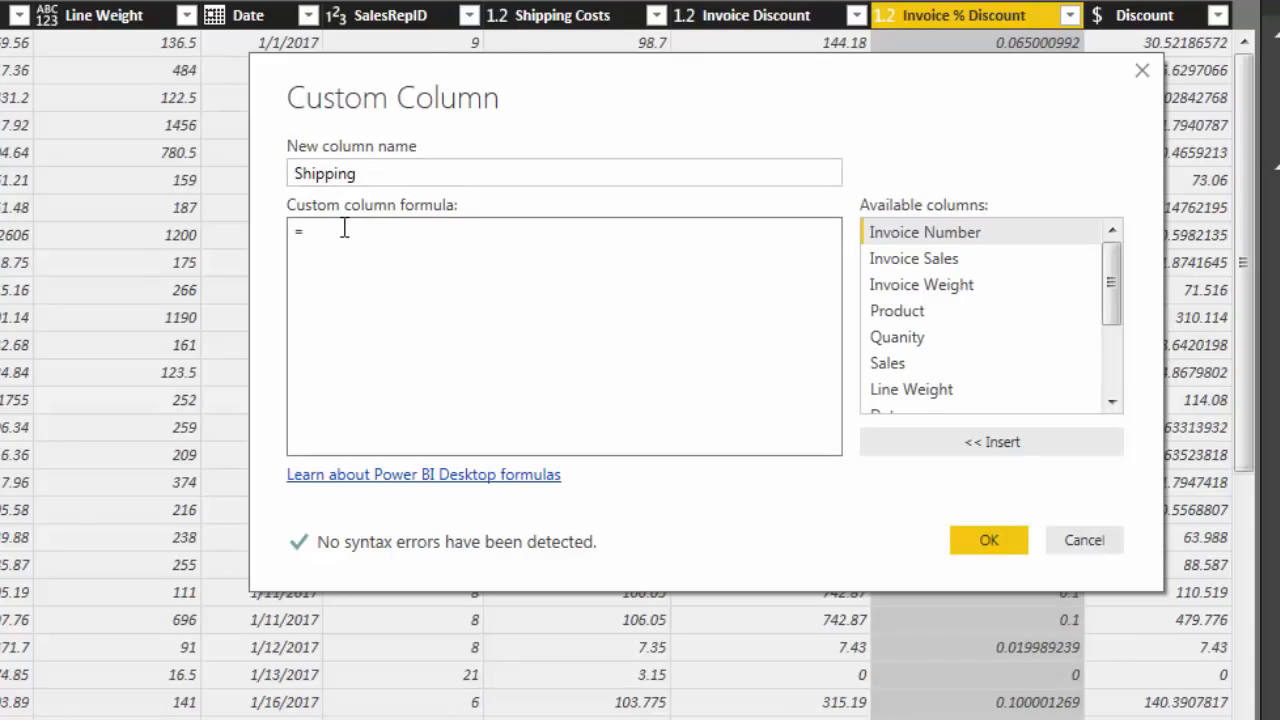
text(Number.Round()
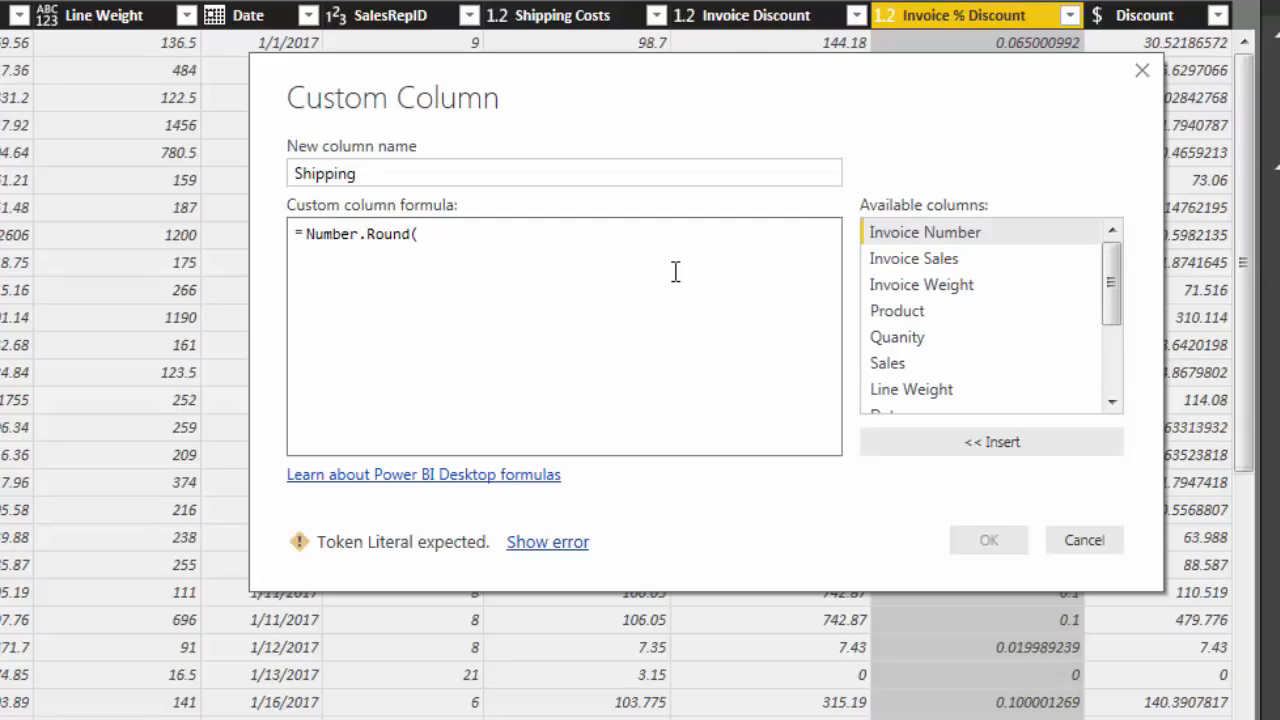
double_click(939, 389)
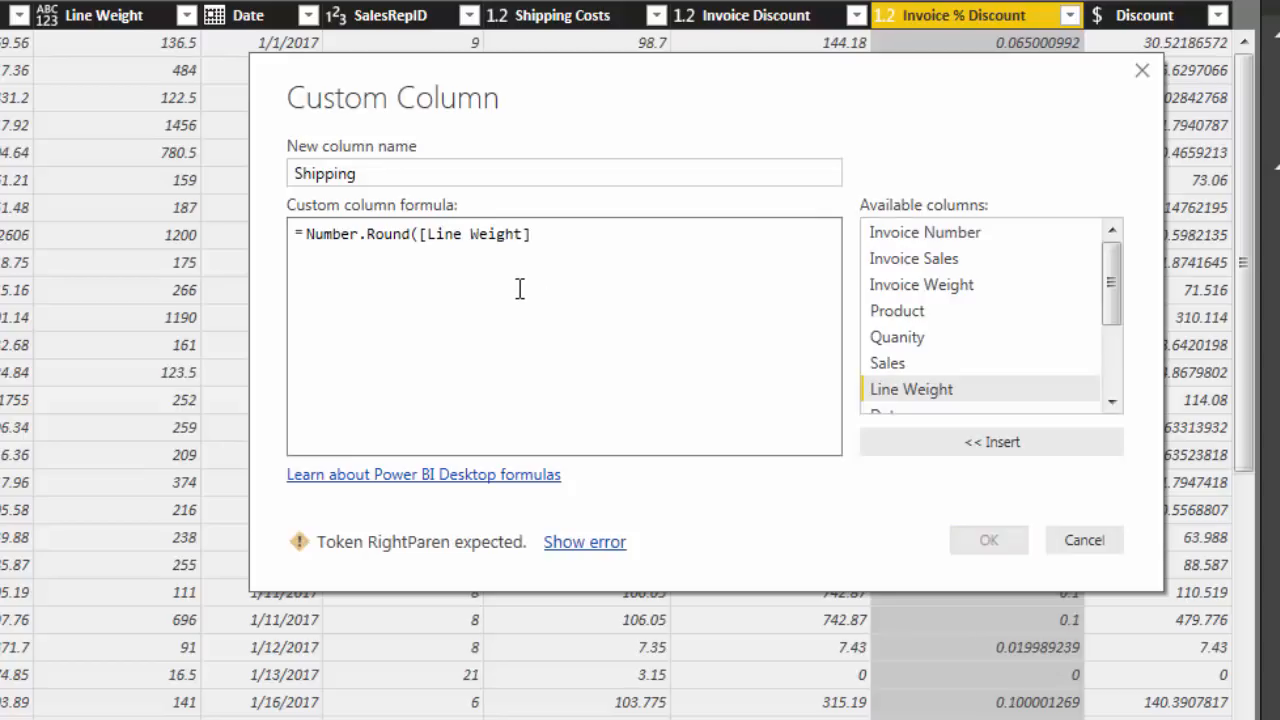
text())
key(Left)
text(/)
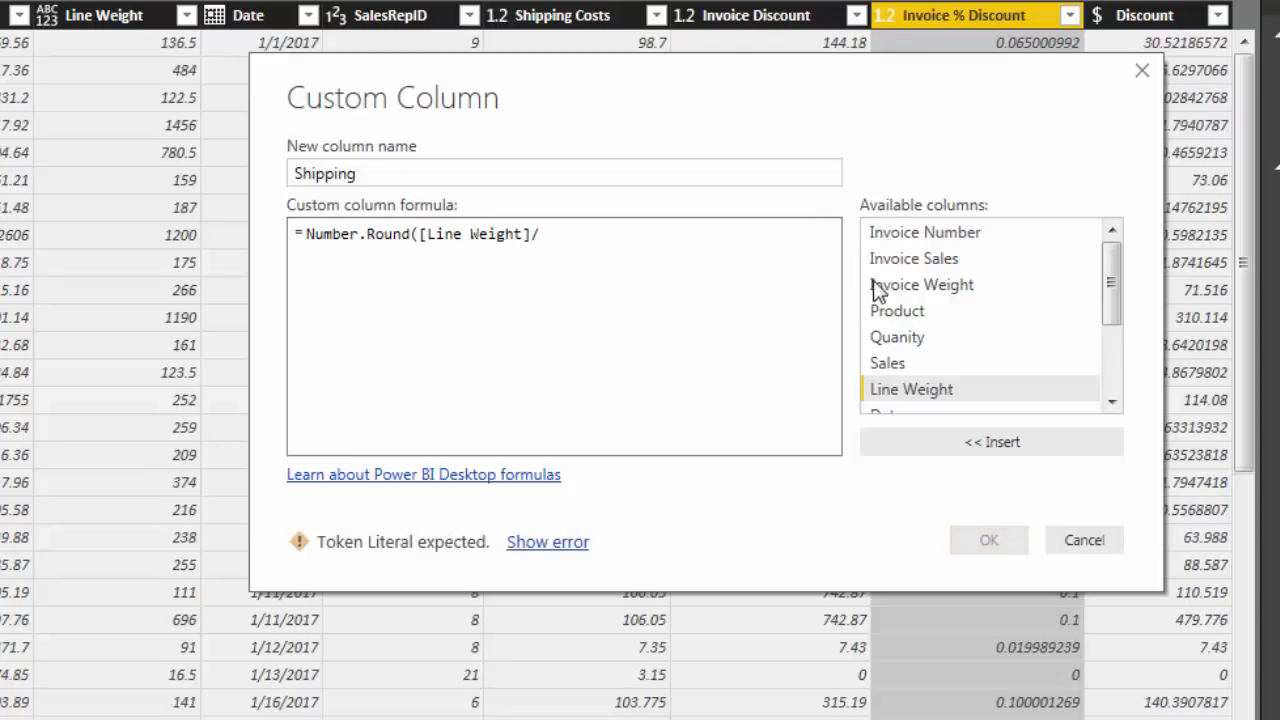
double_click(889, 286)
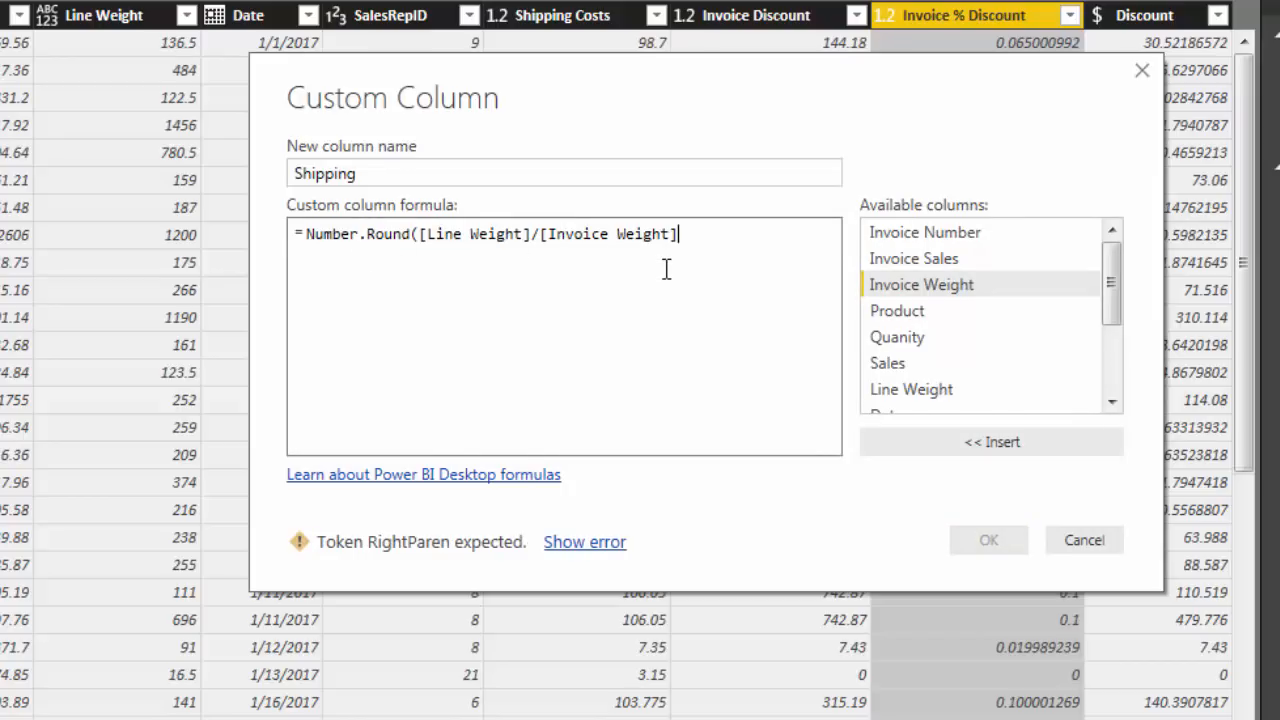
Step: Complete the Shipping formula by multiplying by [Shipping Costs] and rounding to 2 decimals, and create the column
text(*)
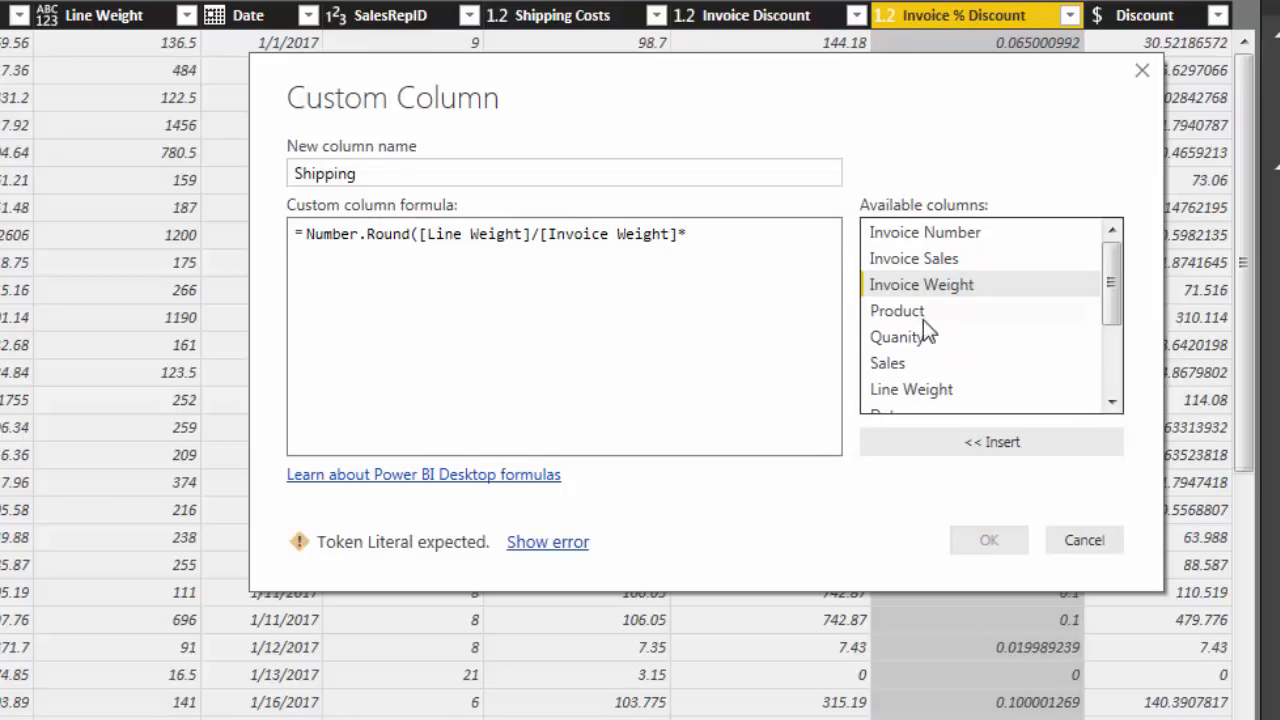
click(1111, 401)
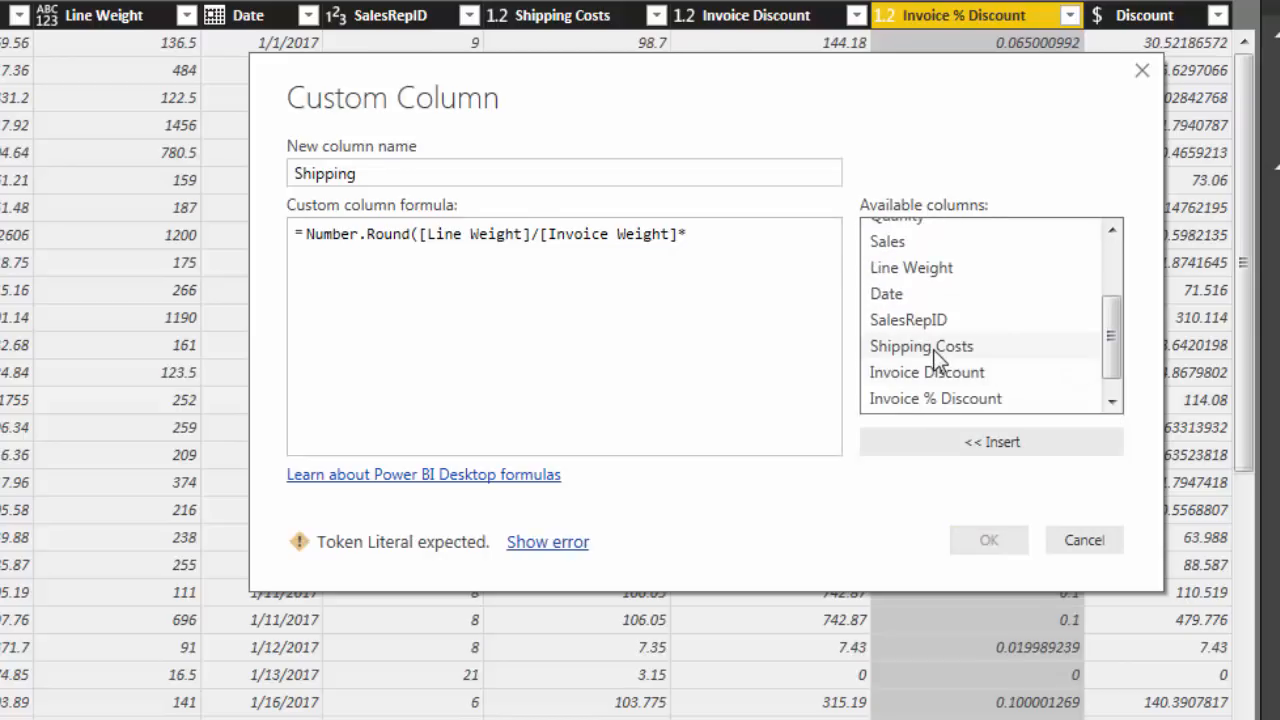
double_click(932, 348)
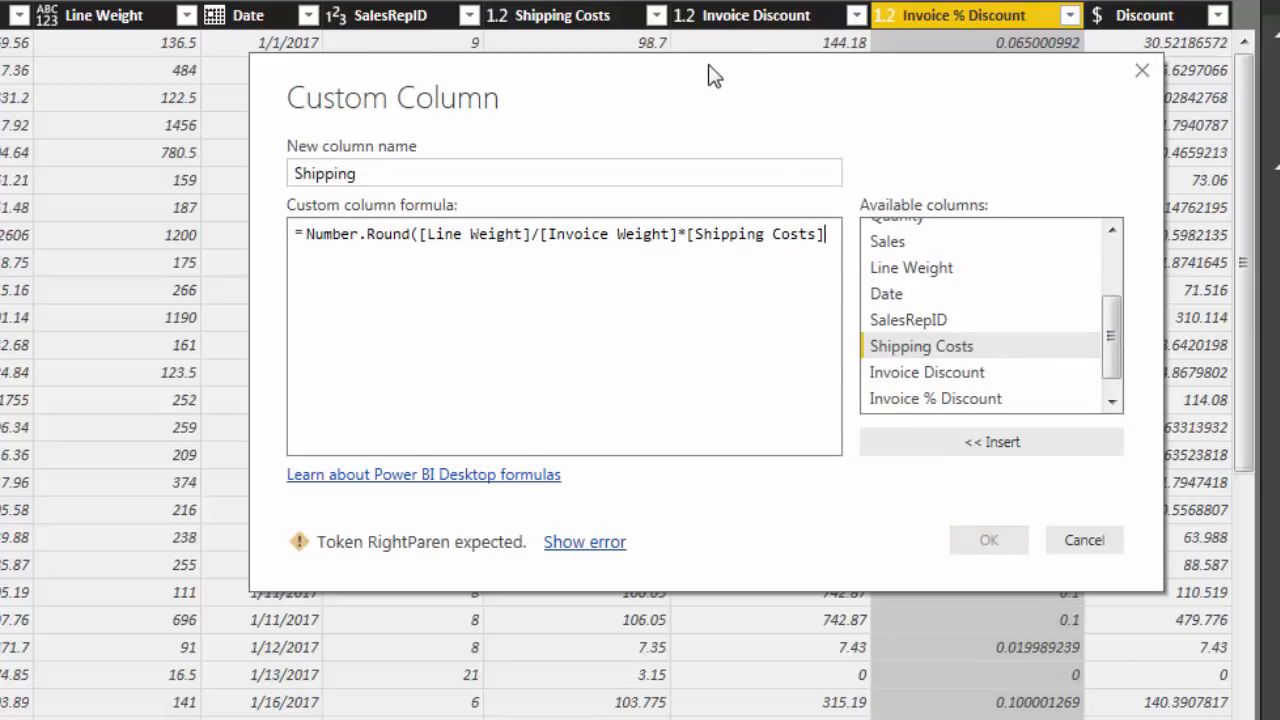
drag(705, 80, 705, 186)
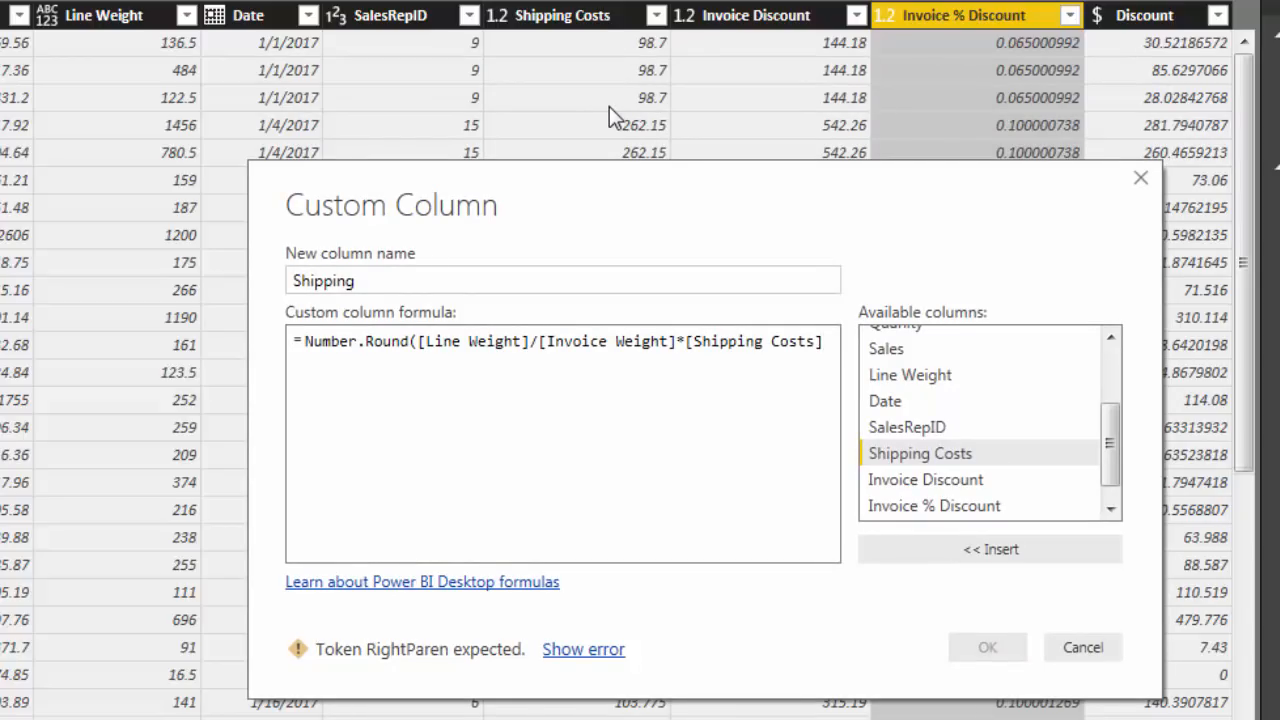
drag(723, 206, 668, 113)
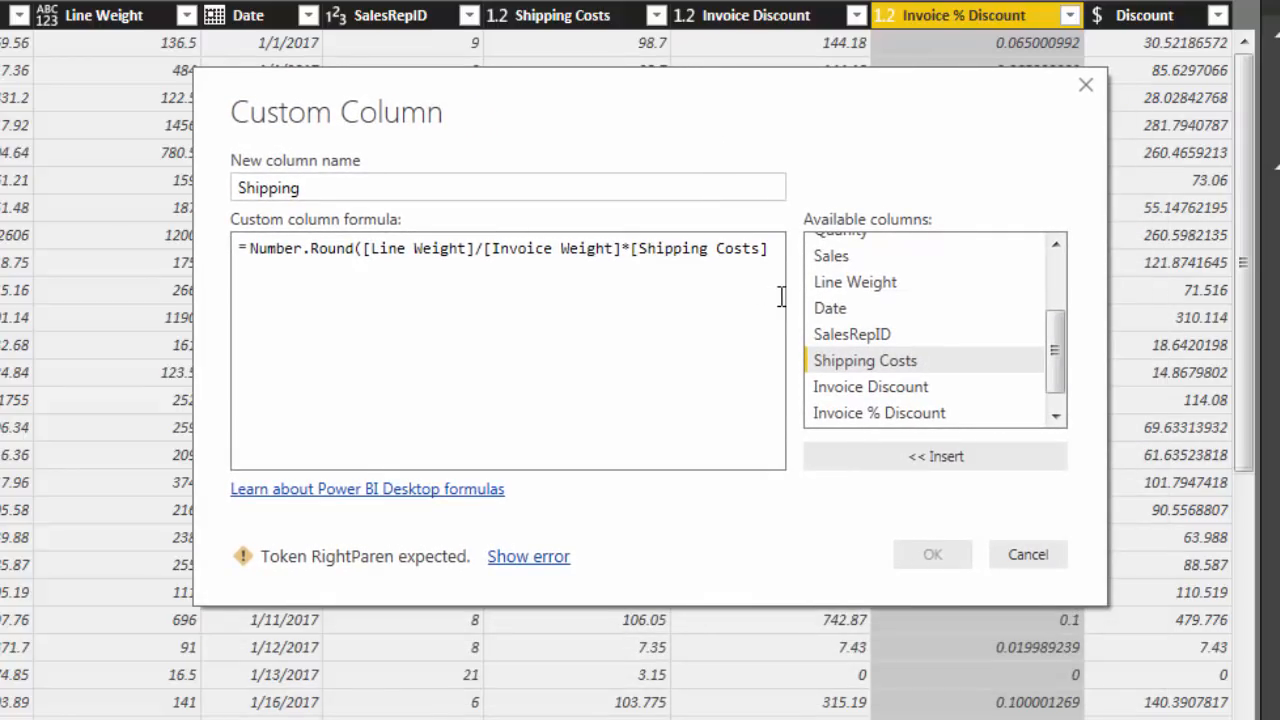
text(,2)
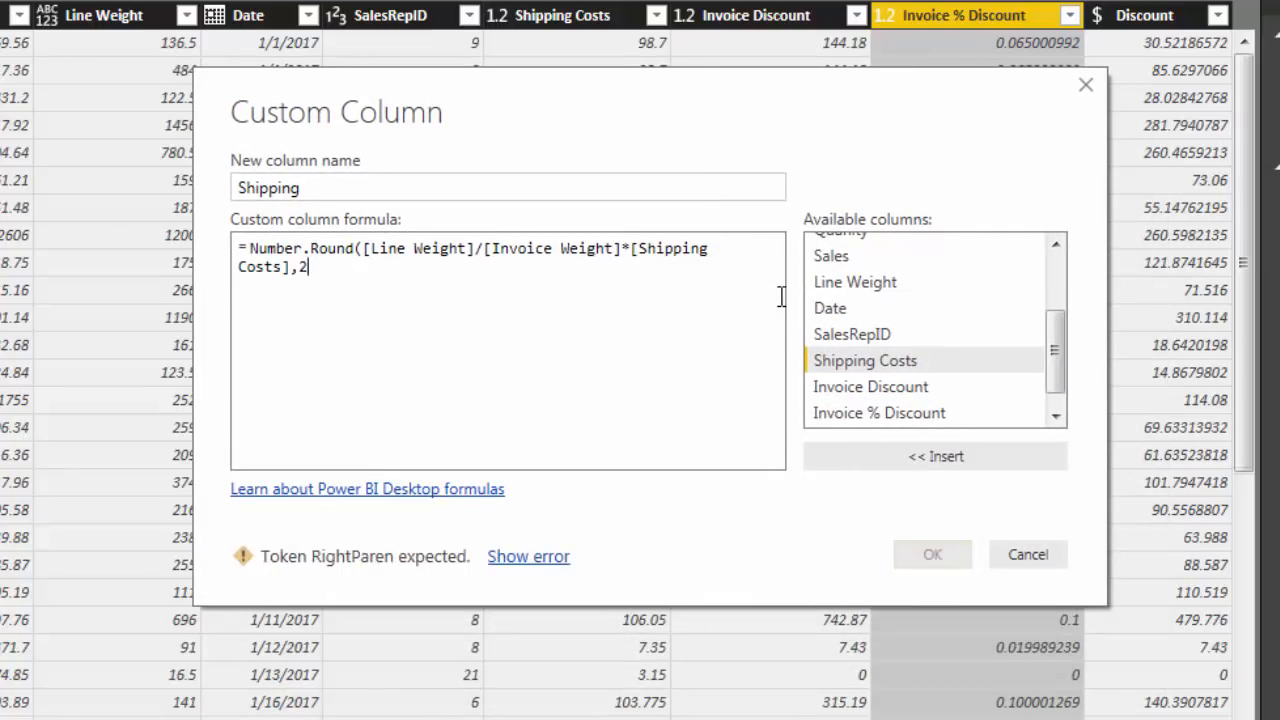
text())
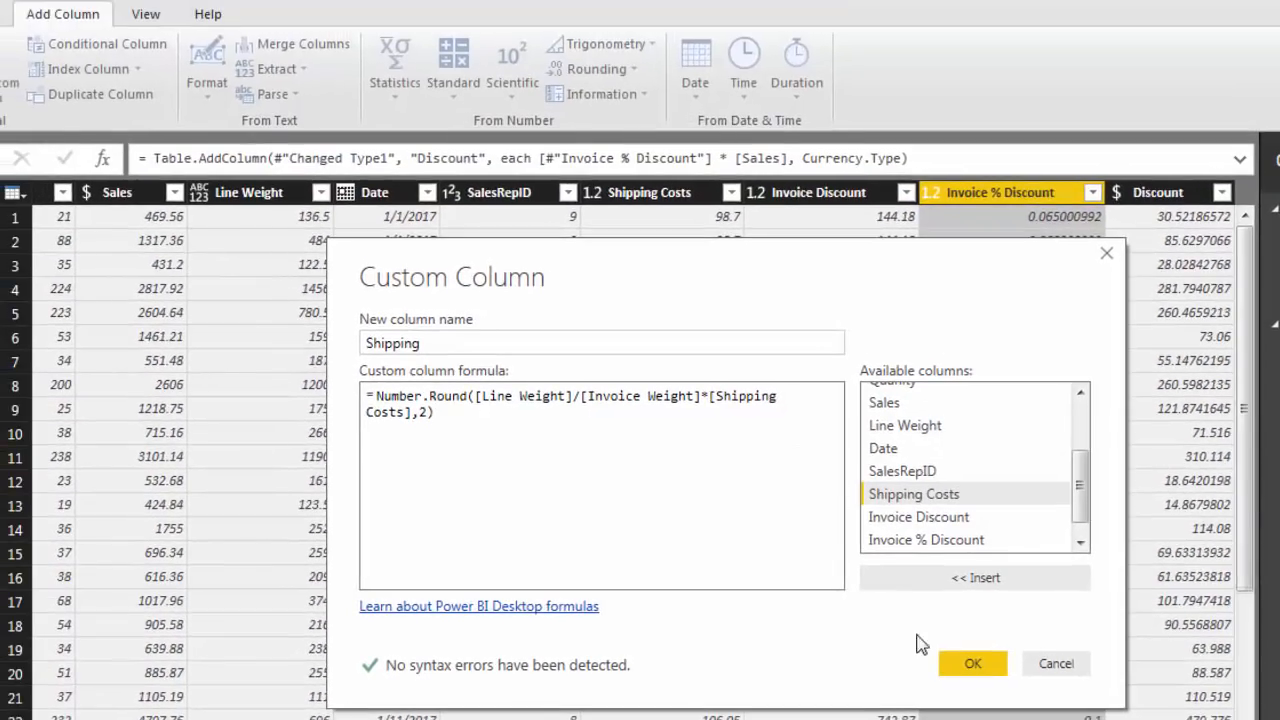
click(971, 665)
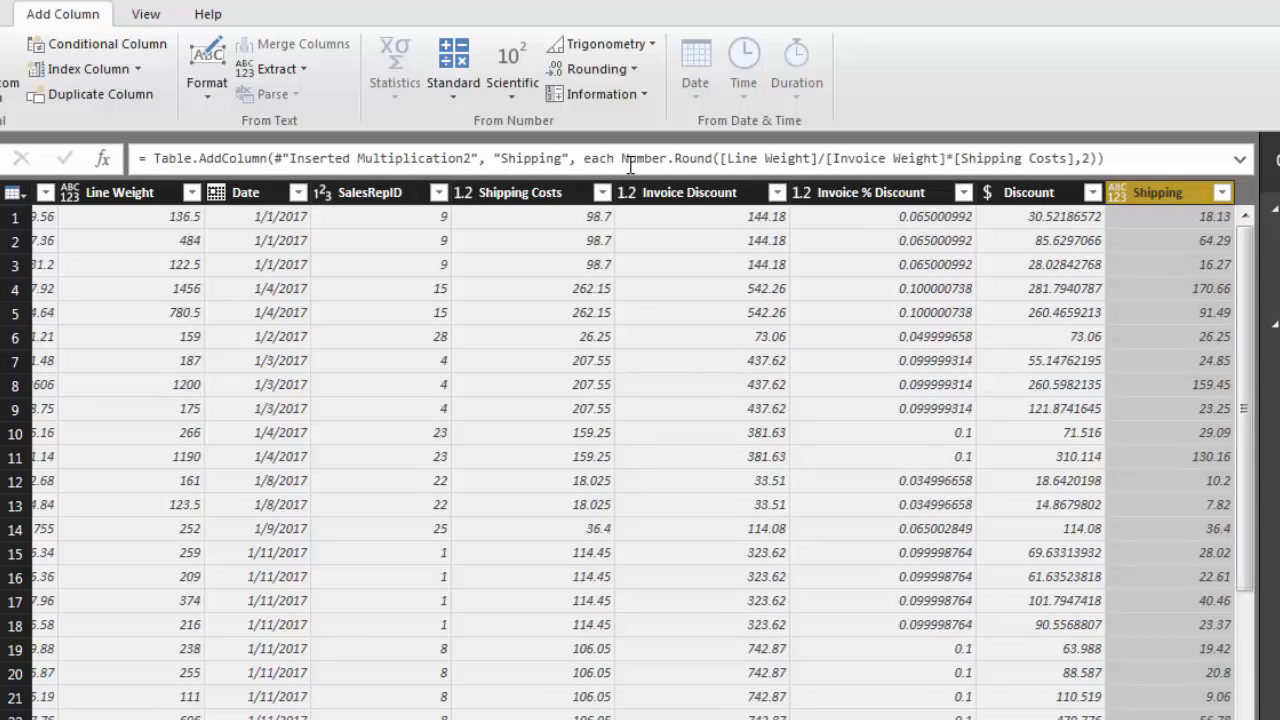
Step: Add Currency.Type as the final argument of the Shipping column's Table.AddColumn formula
click(1099, 160)
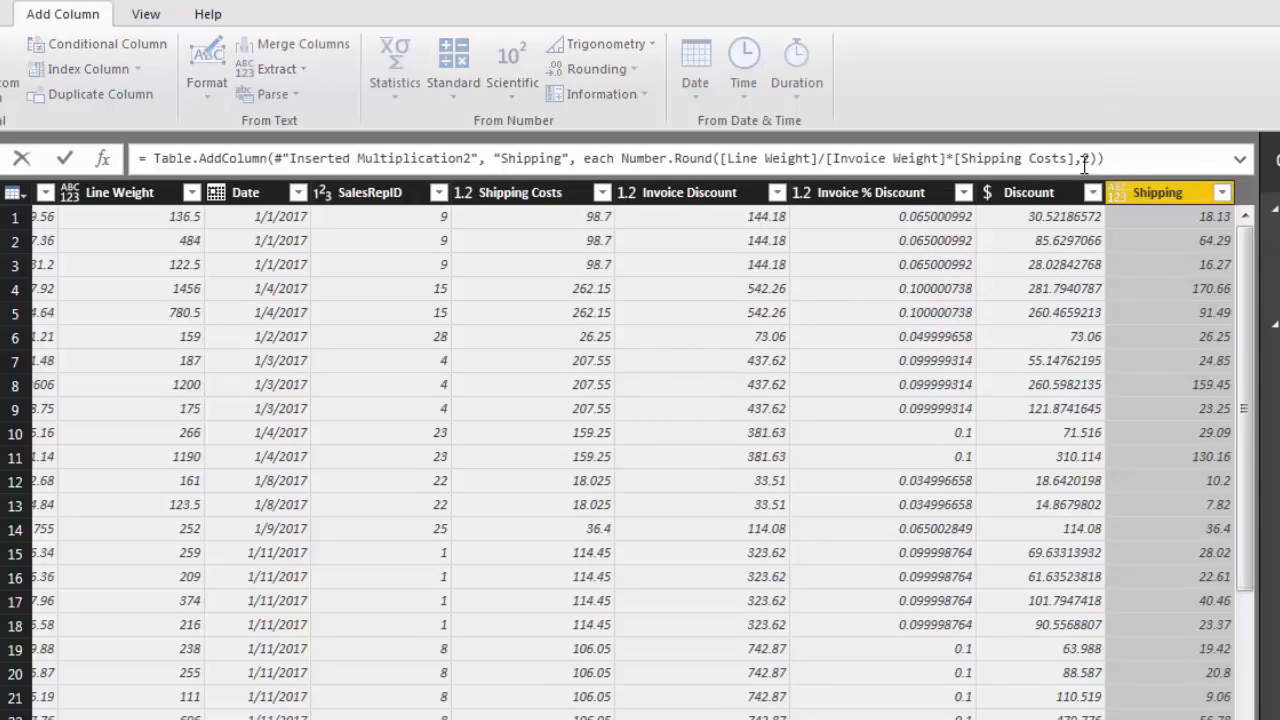
text(),)
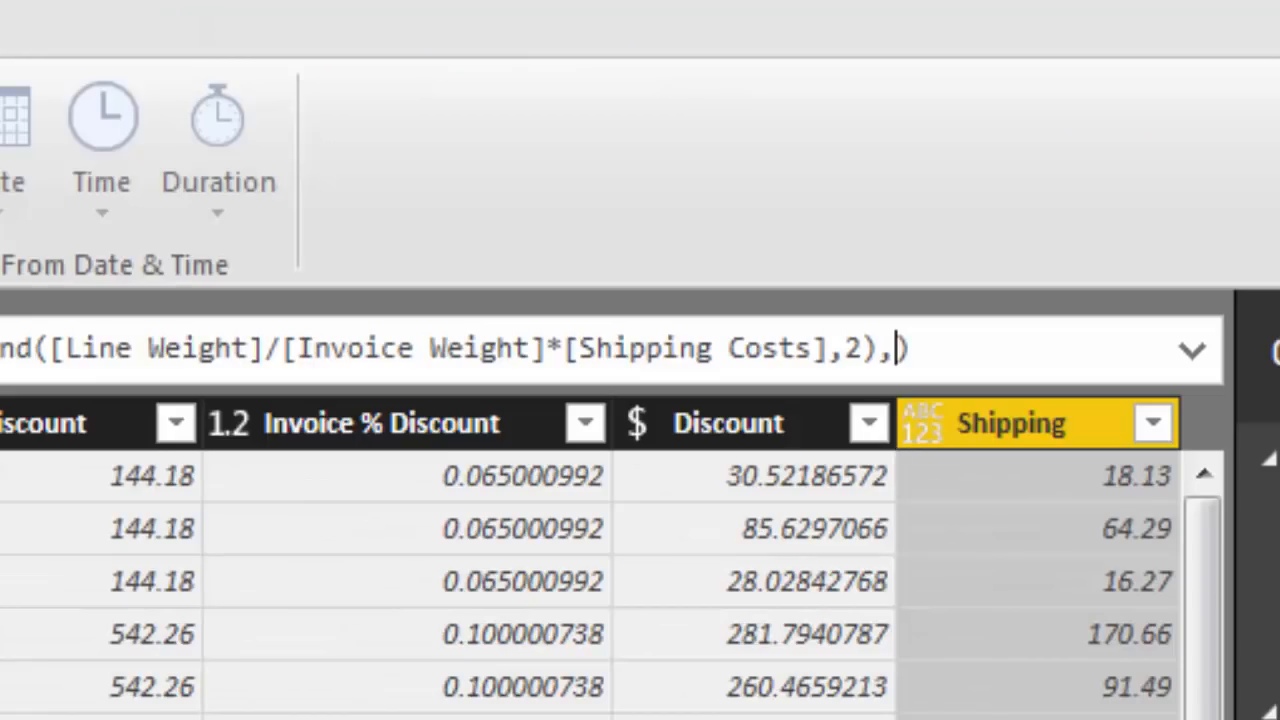
text(Curre)
text(ncy.Ty)
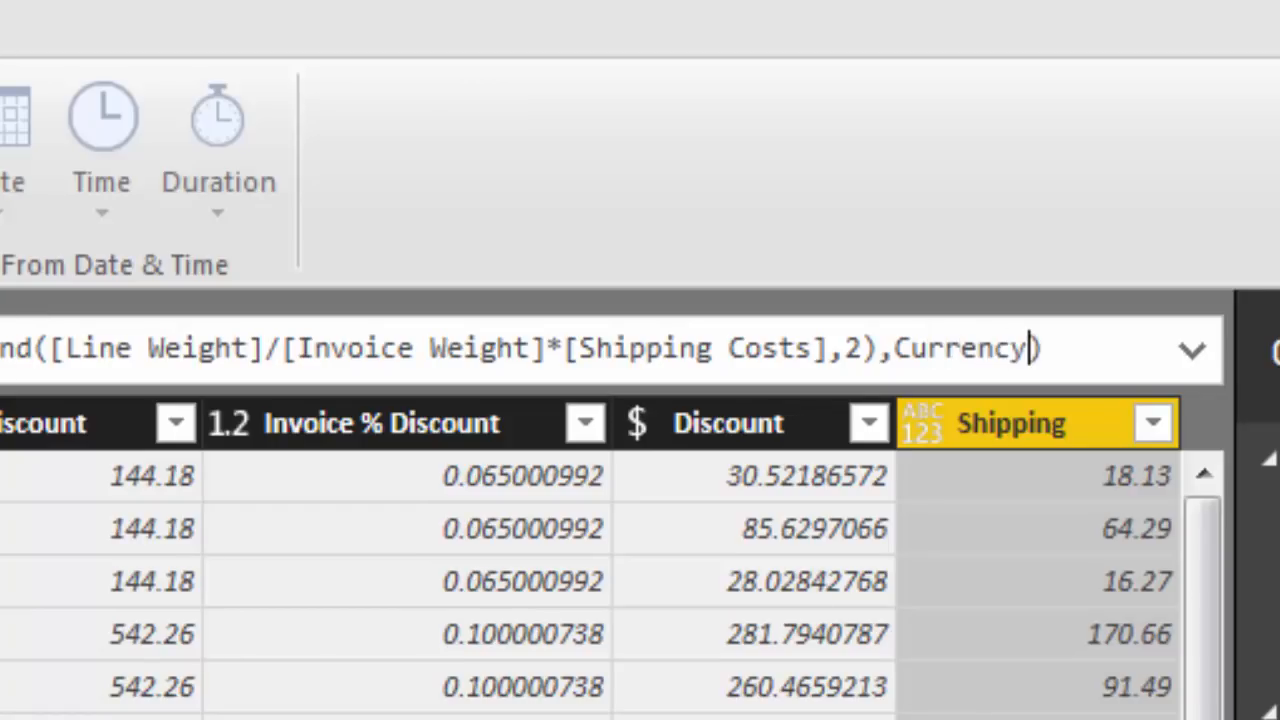
text(pe)
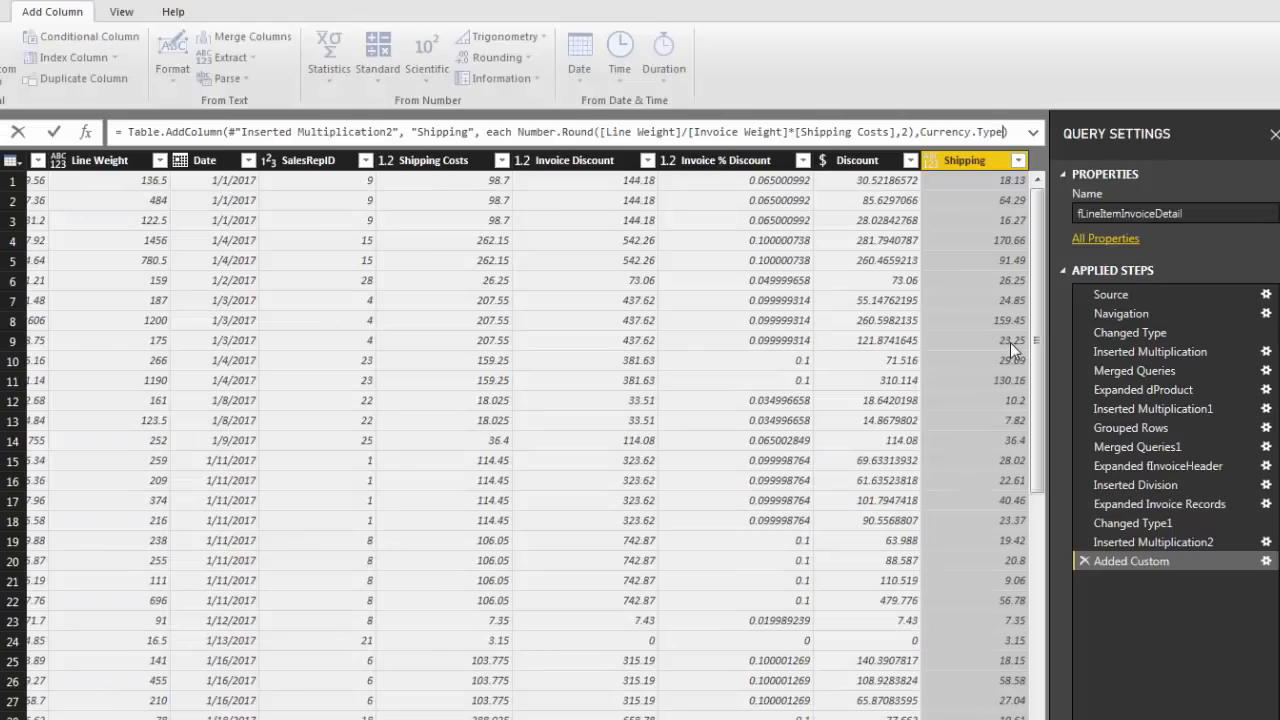
key(Return)
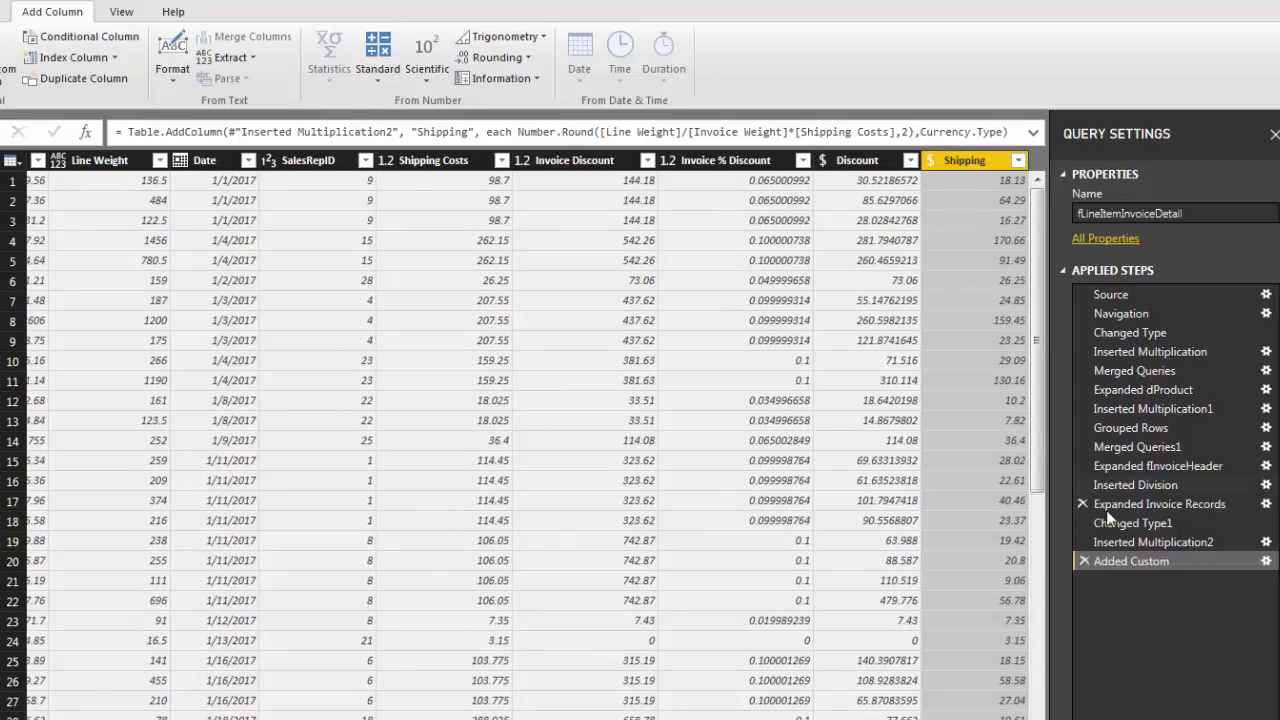
Step: Edit the Discount column's formula in the Inserted Multiplication2 step, wrapping the product in Number.Round with 2 decimals
click(1118, 546)
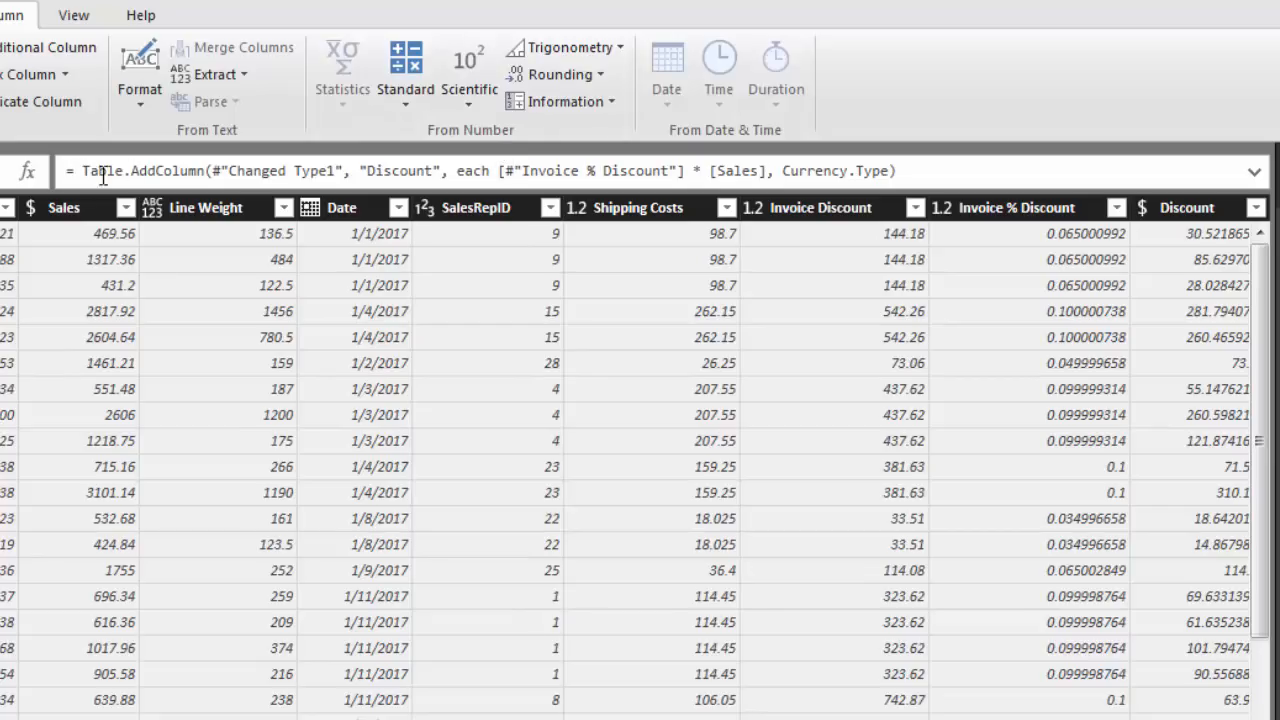
click(503, 172)
text(Number.R)
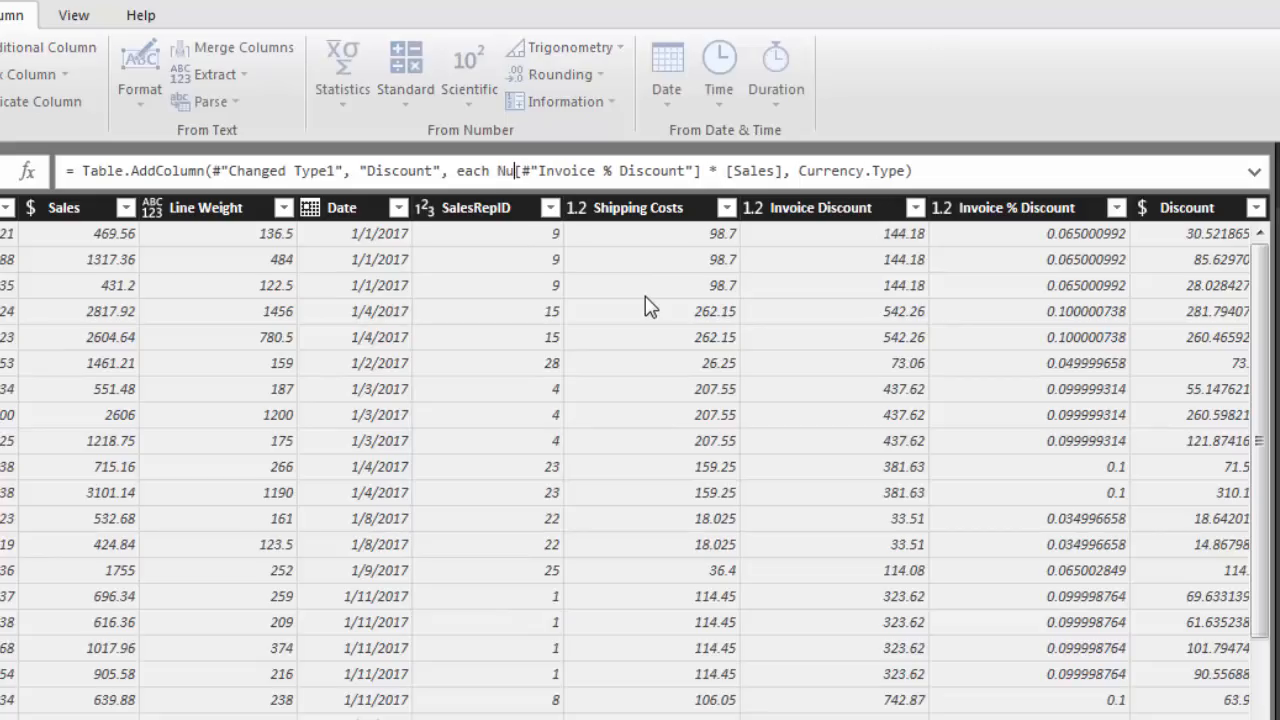
text(ound()
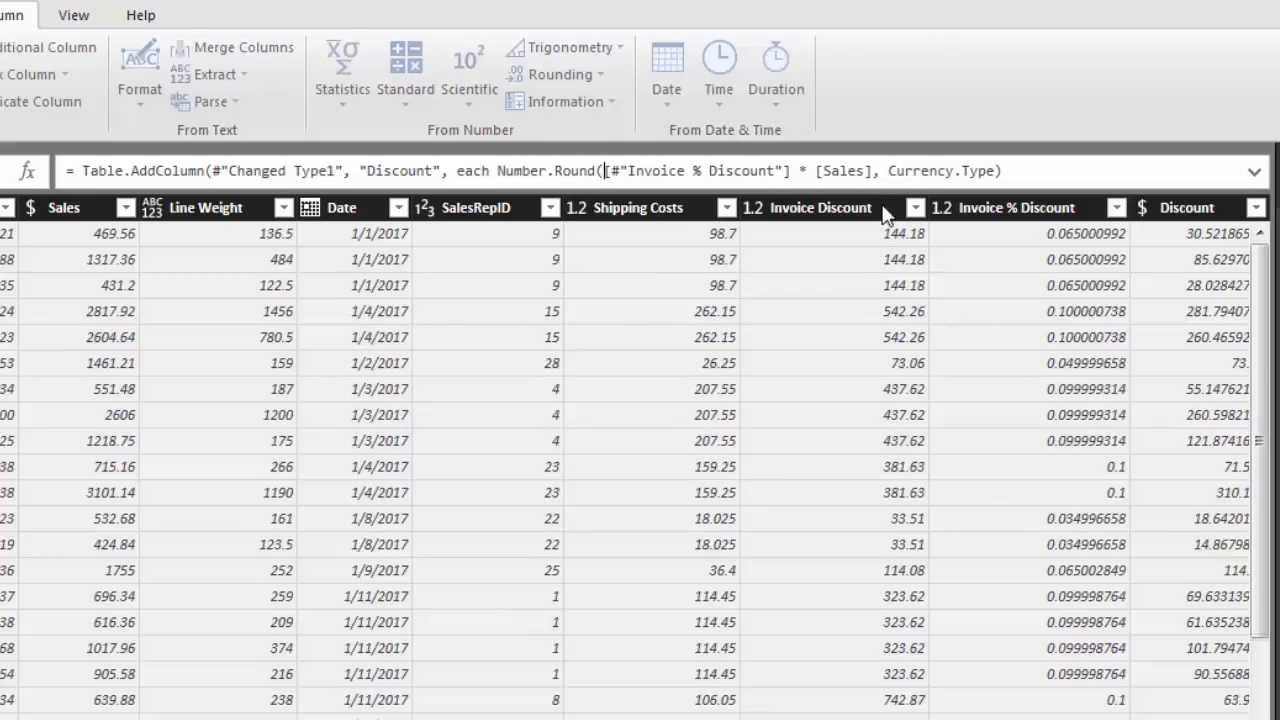
click(874, 174)
text(,2))
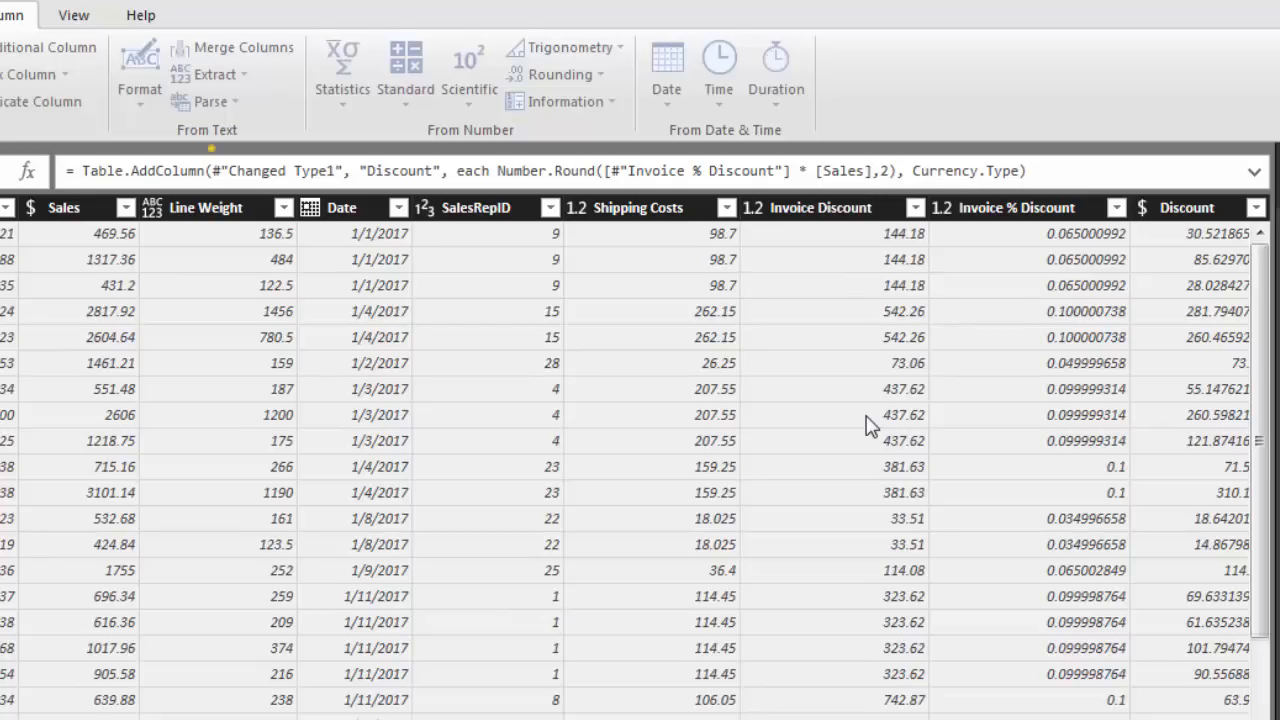
key(Return)
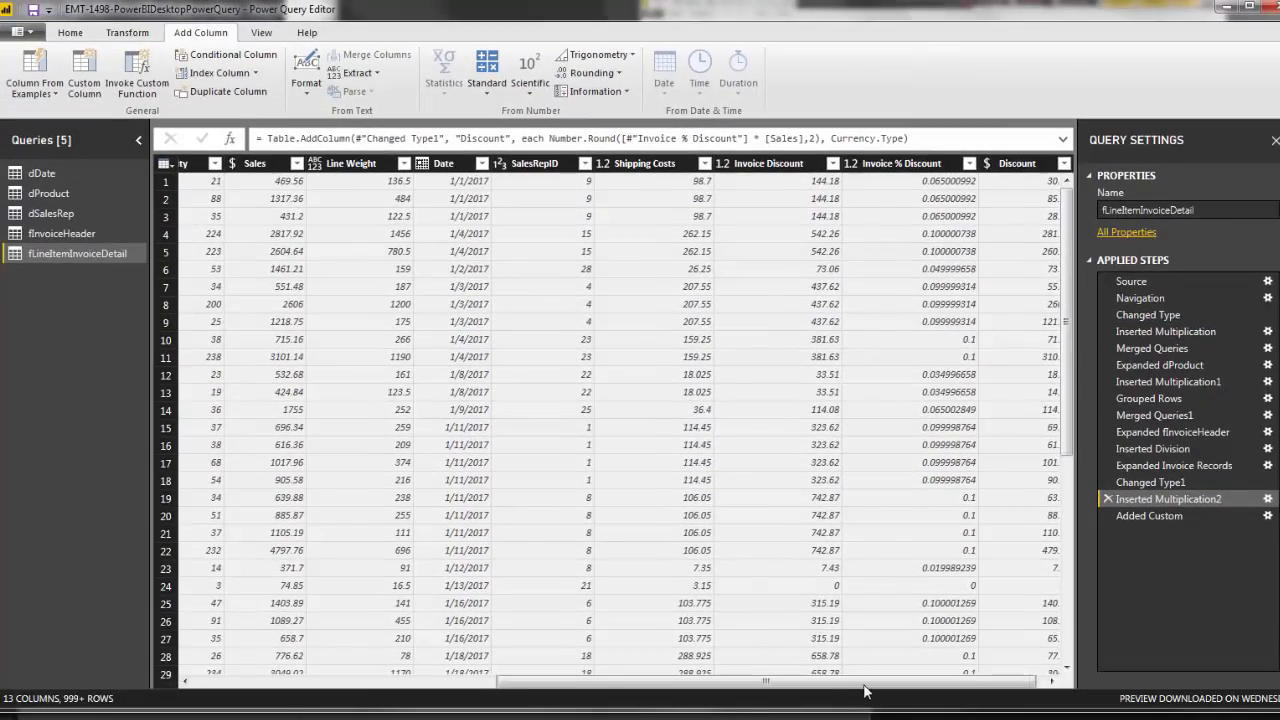
Step: From the Added Custom step, remove all columns except Invoice Number, Product, Quanity, Sales, Date, SalesRepID, Discount and Shipping
click(1133, 515)
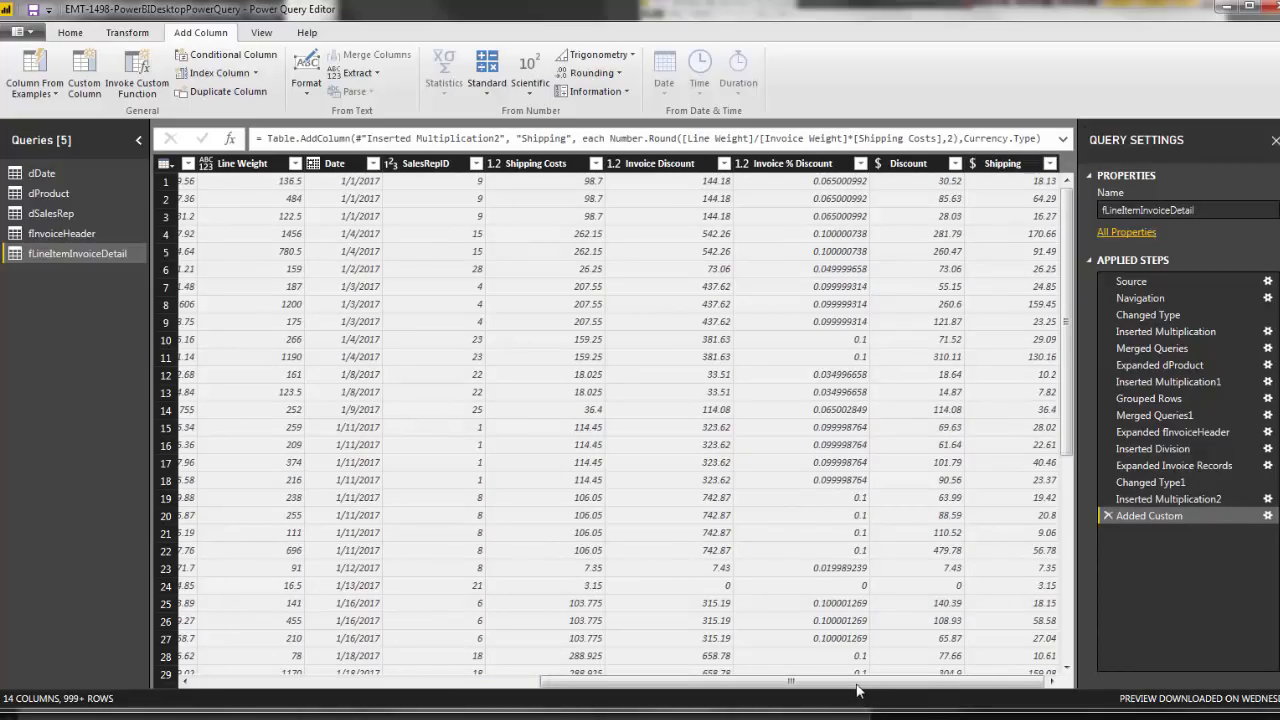
drag(857, 685, 405, 692)
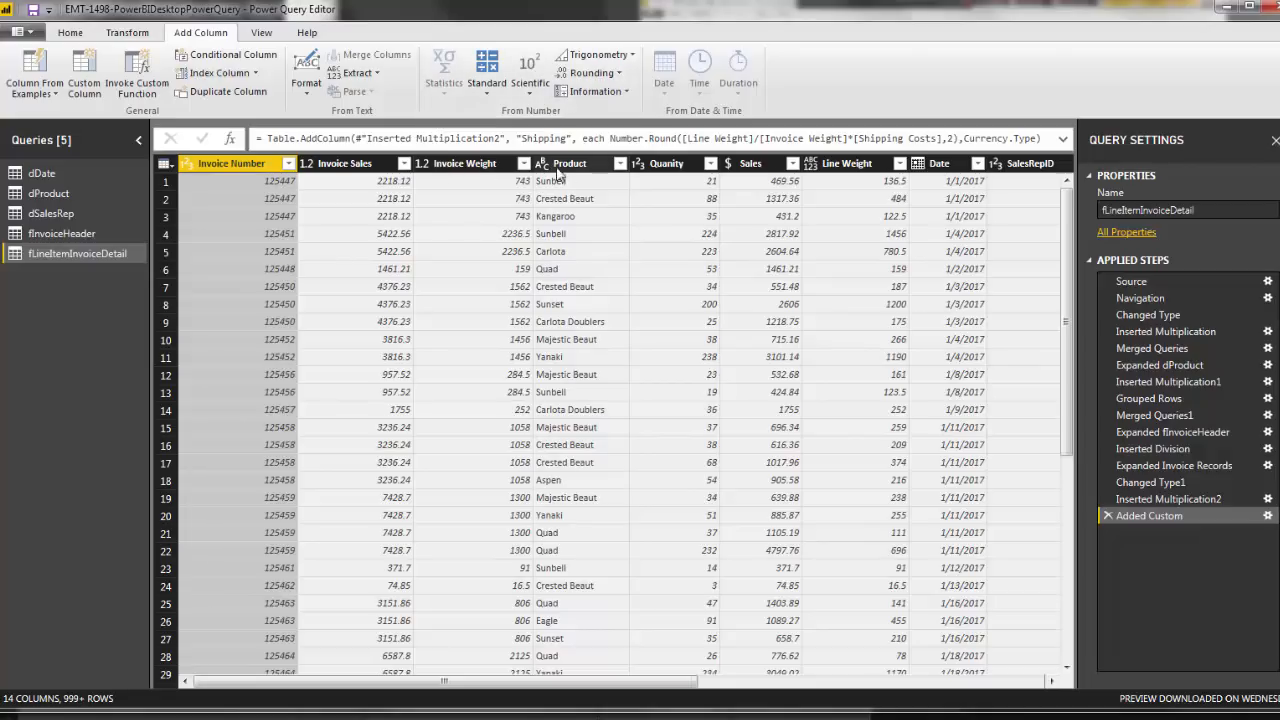
key(ctrl)
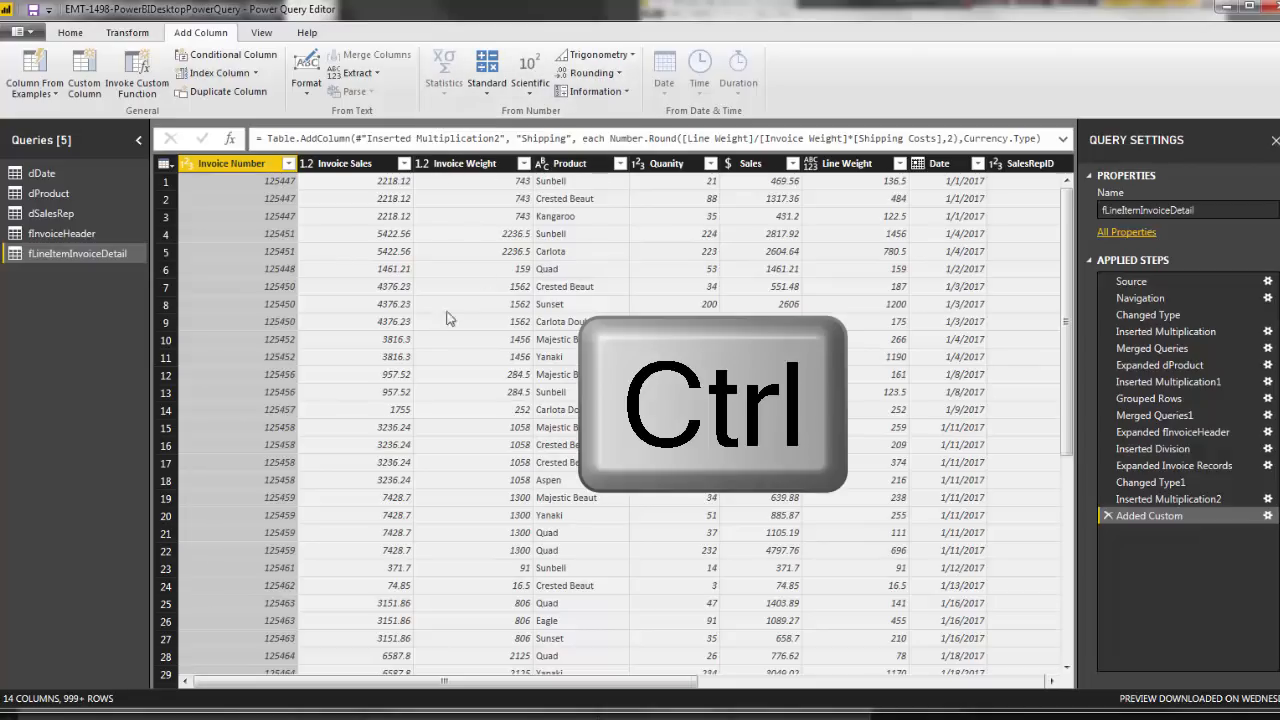
ctrl+click(585, 165)
ctrl+click(664, 167)
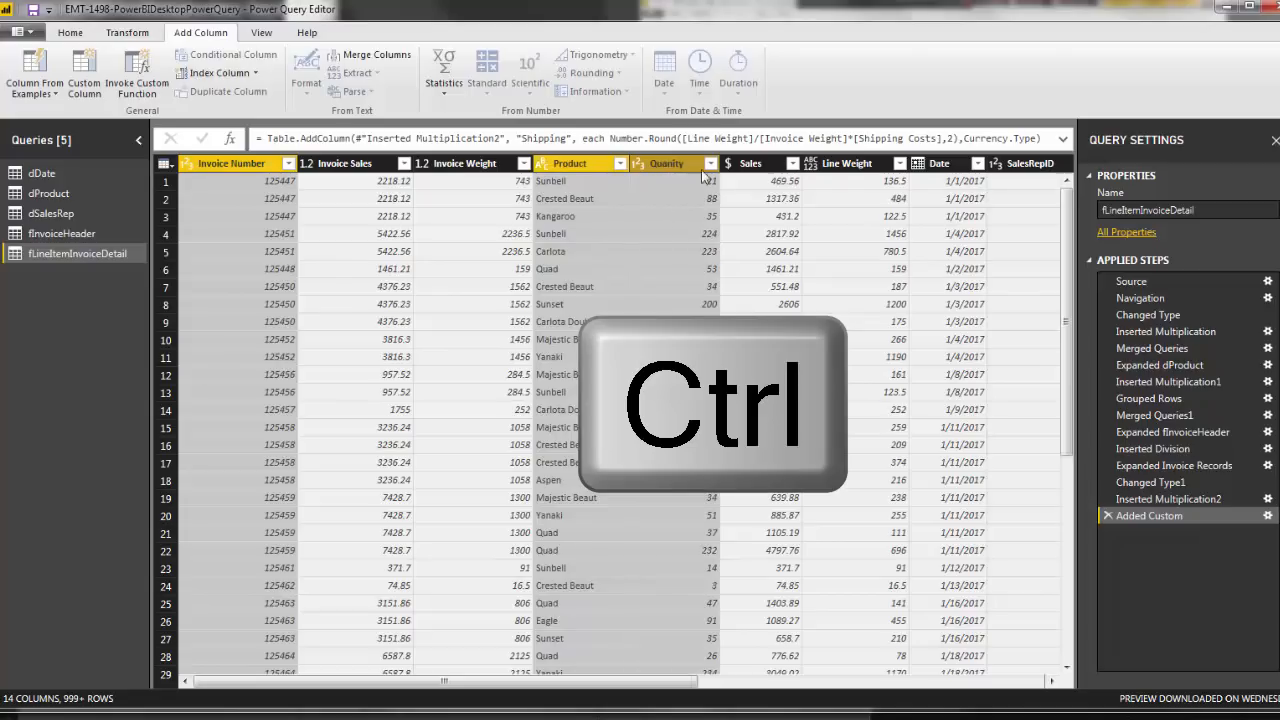
ctrl+click(745, 165)
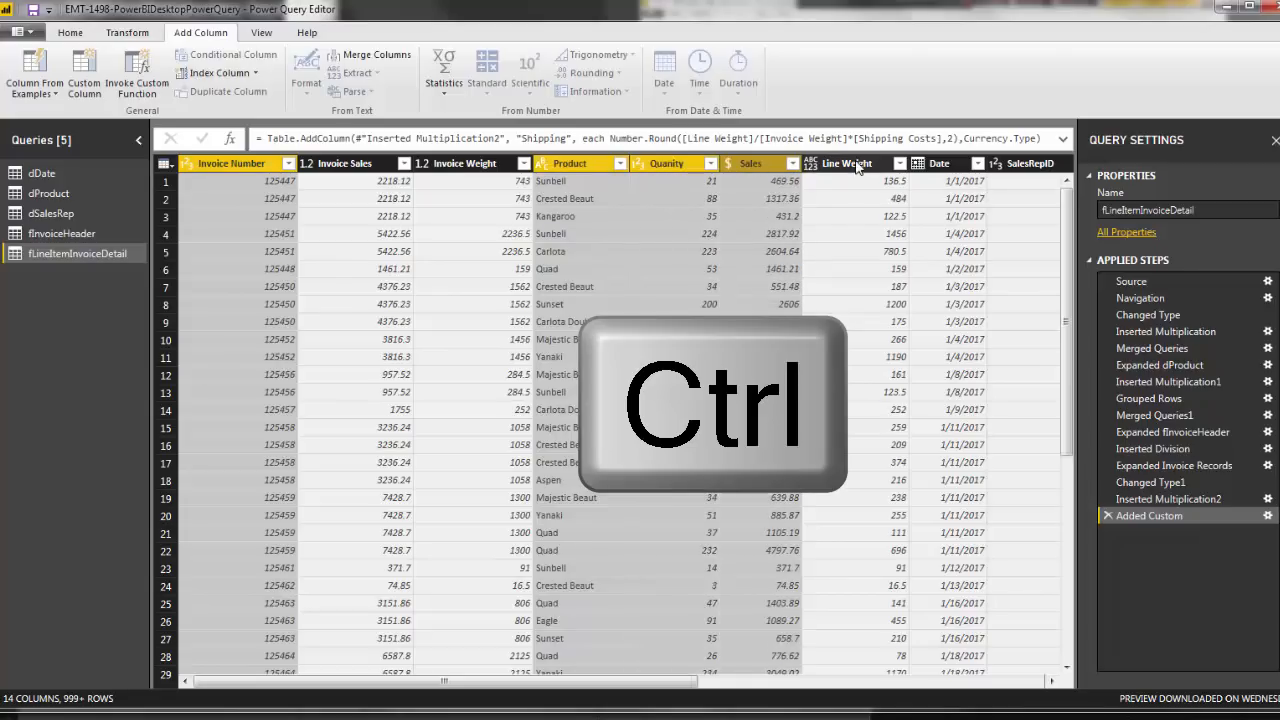
ctrl+click(948, 168)
ctrl+click(993, 172)
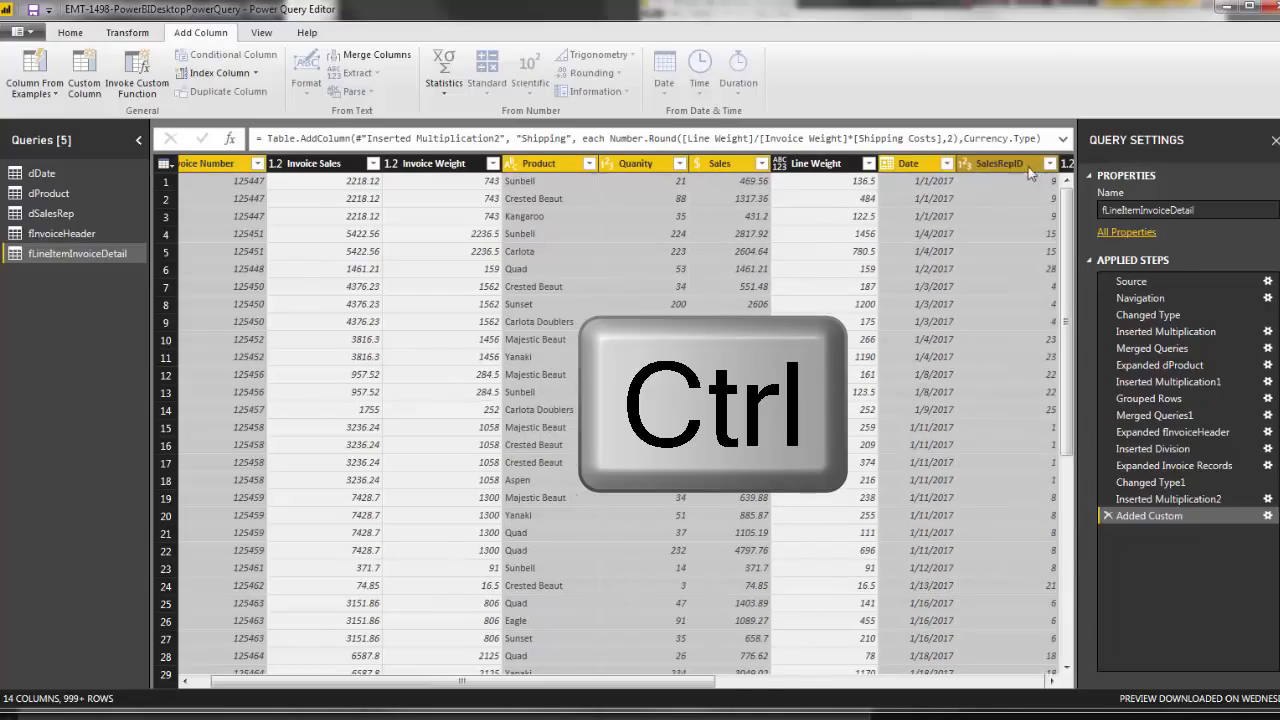
drag(686, 684, 1104, 716)
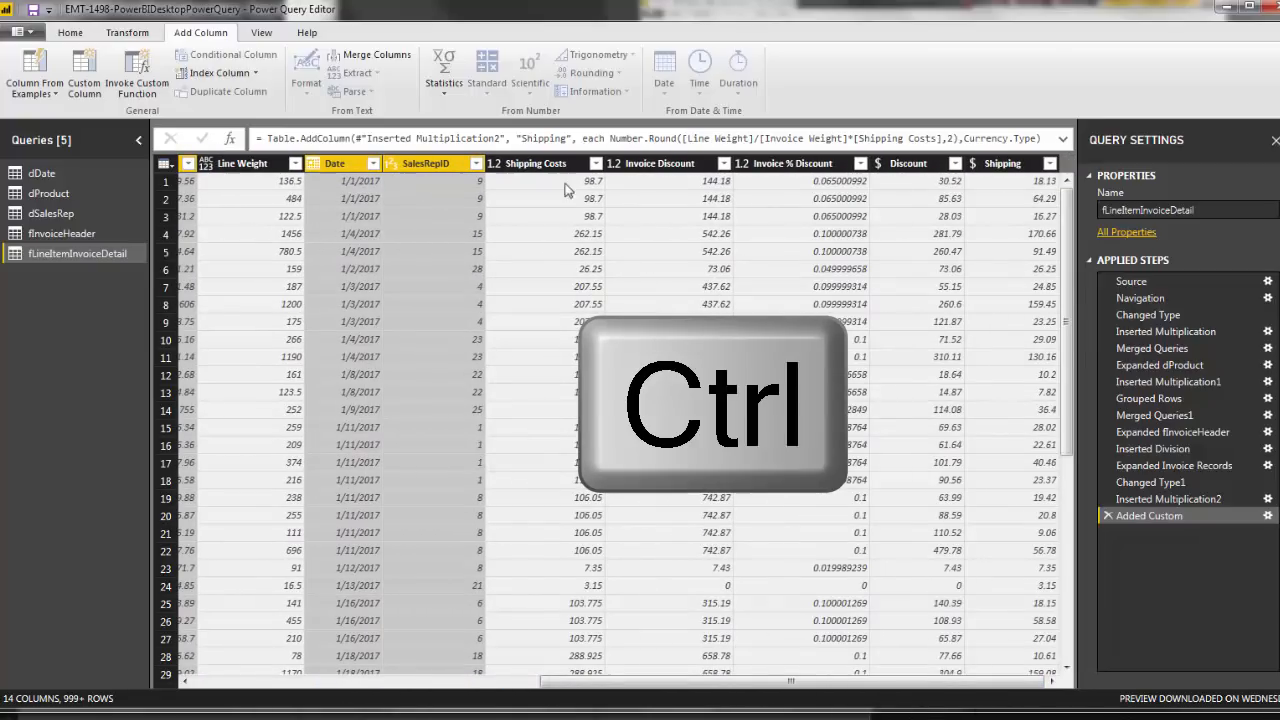
ctrl+click(926, 164)
ctrl+click(1003, 164)
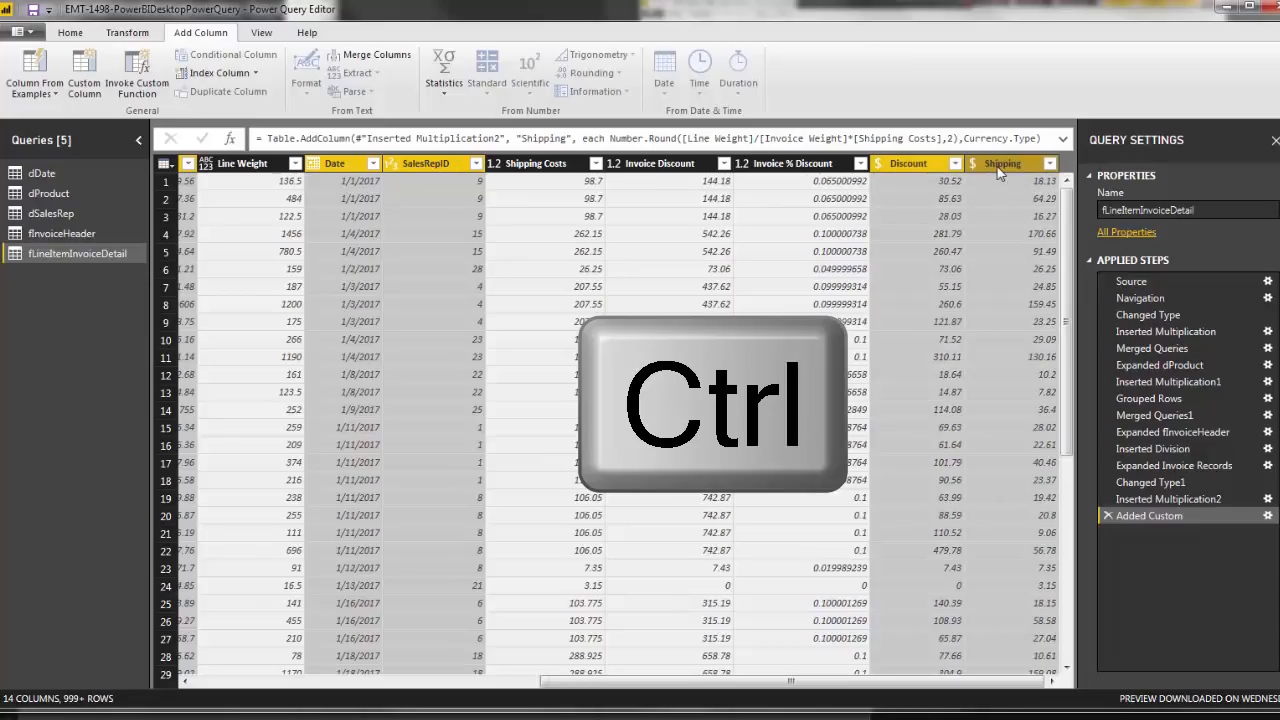
right_click(419, 169)
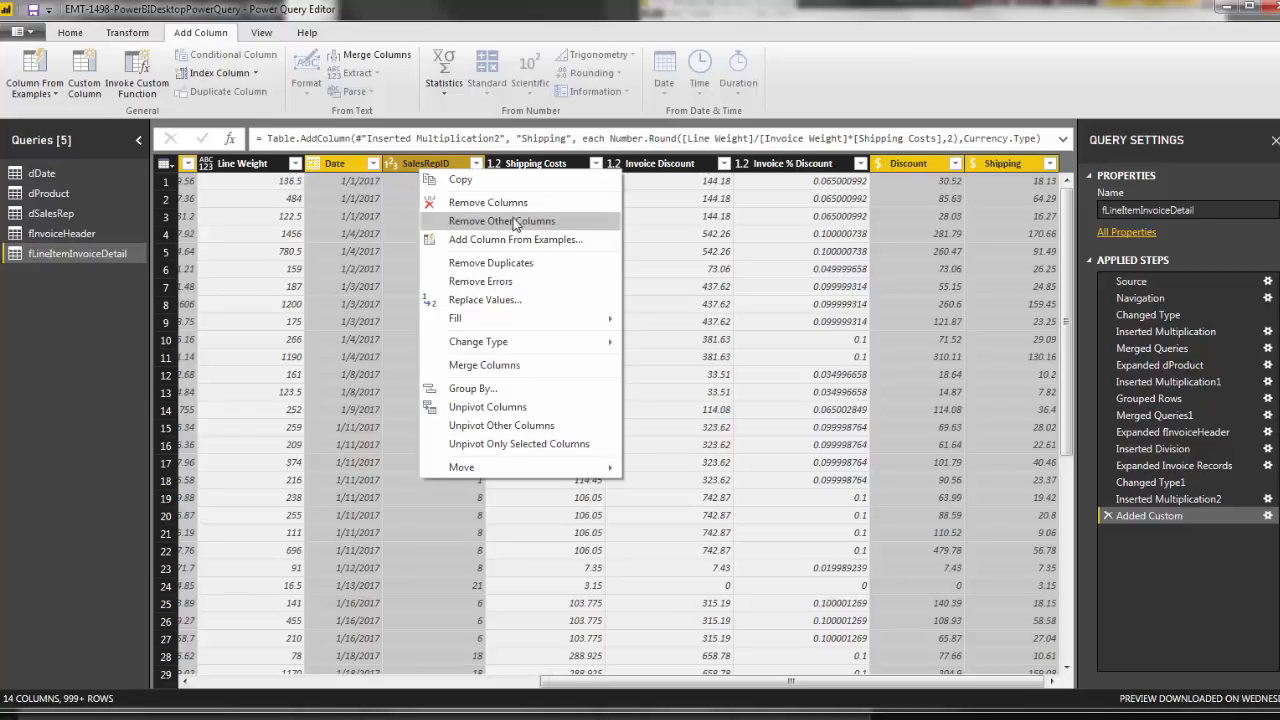
click(550, 221)
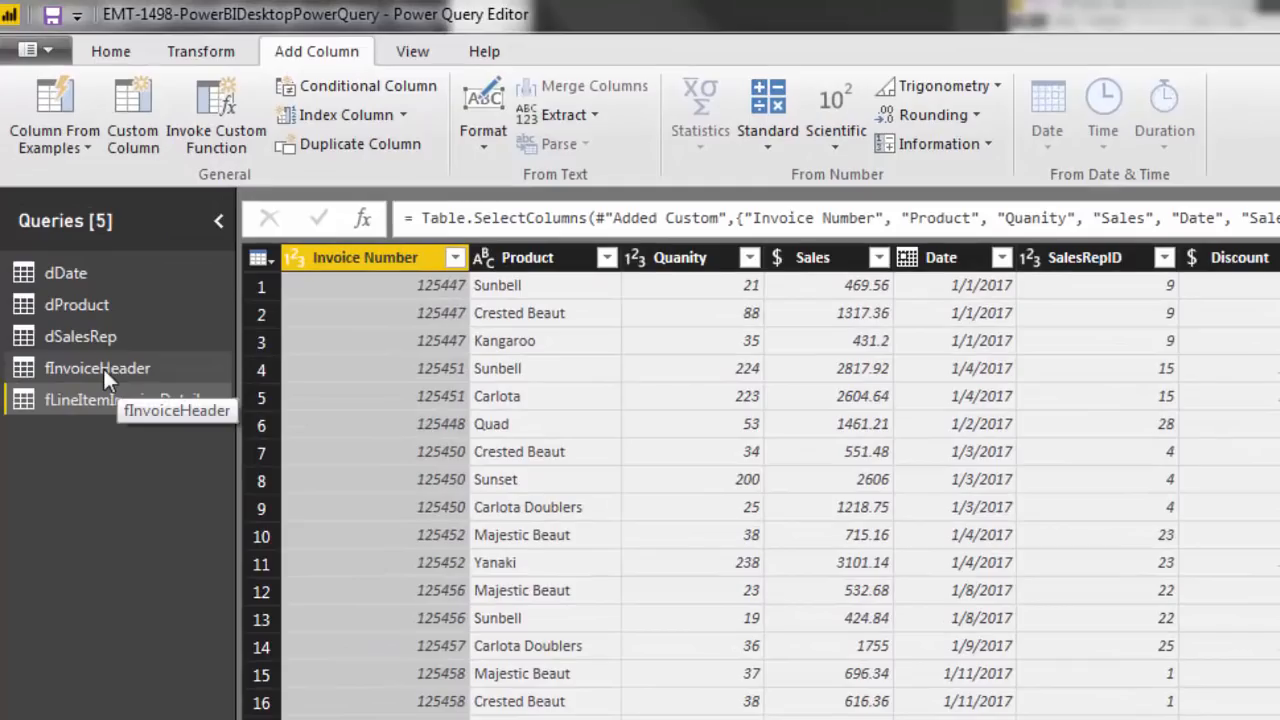
Step: Disable loading of the fInvoiceHeader query, and close the query editor while applying the changes to the data model
click(111, 51)
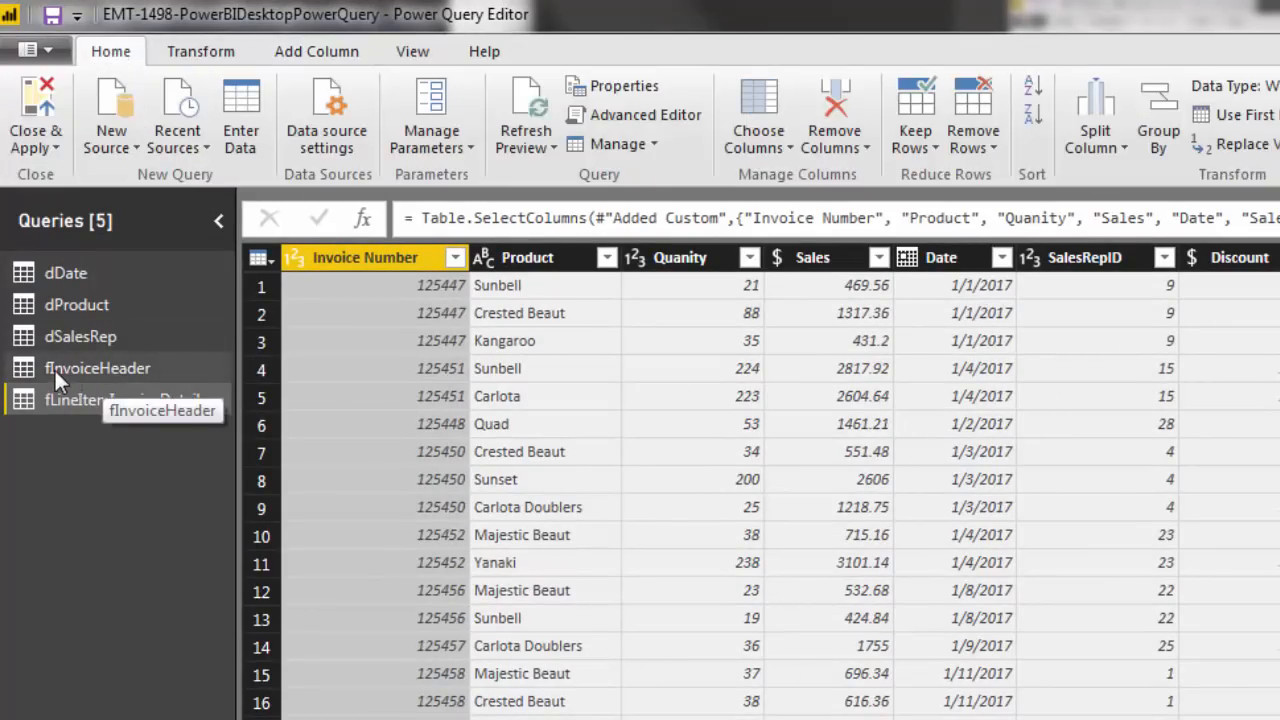
click(105, 370)
right_click(108, 372)
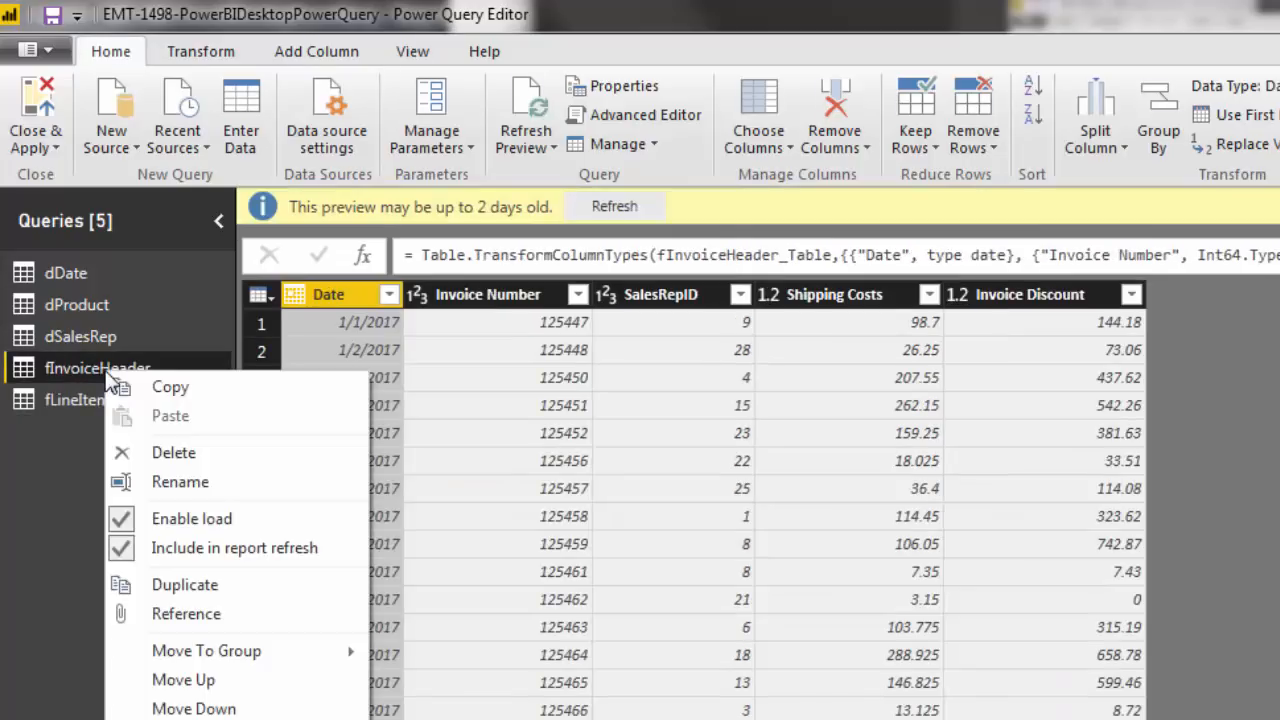
click(120, 518)
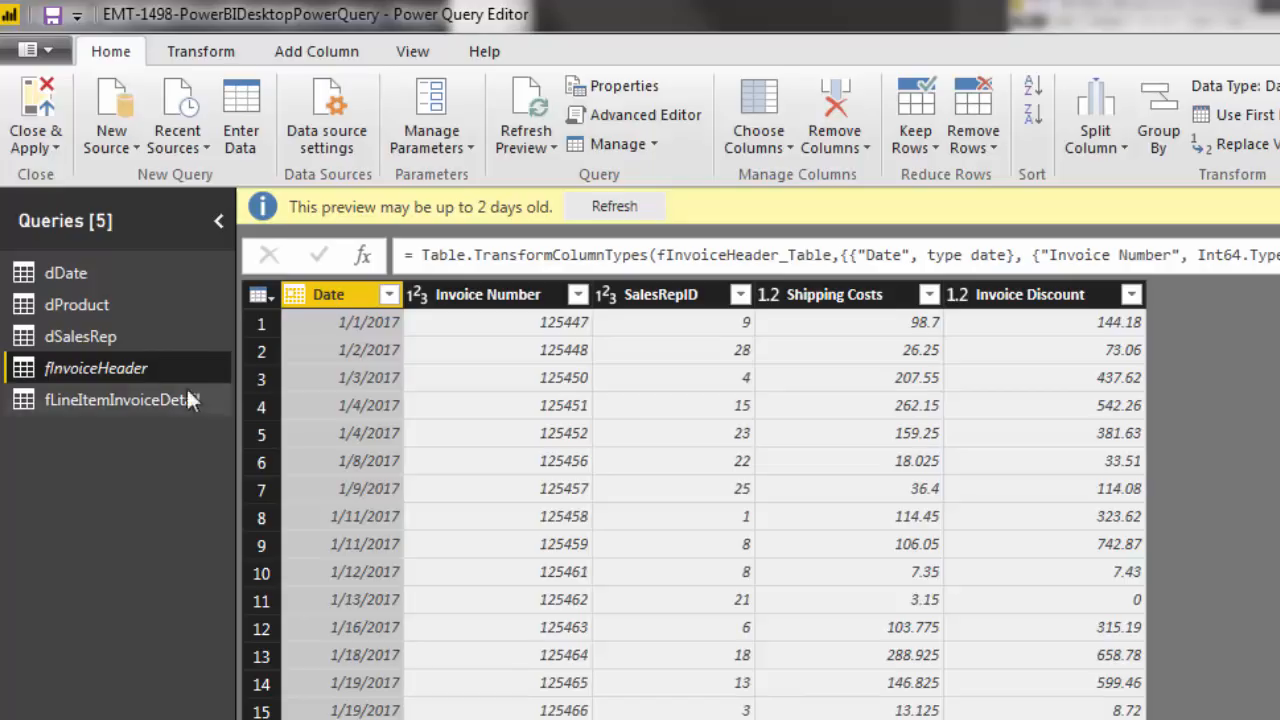
click(36, 108)
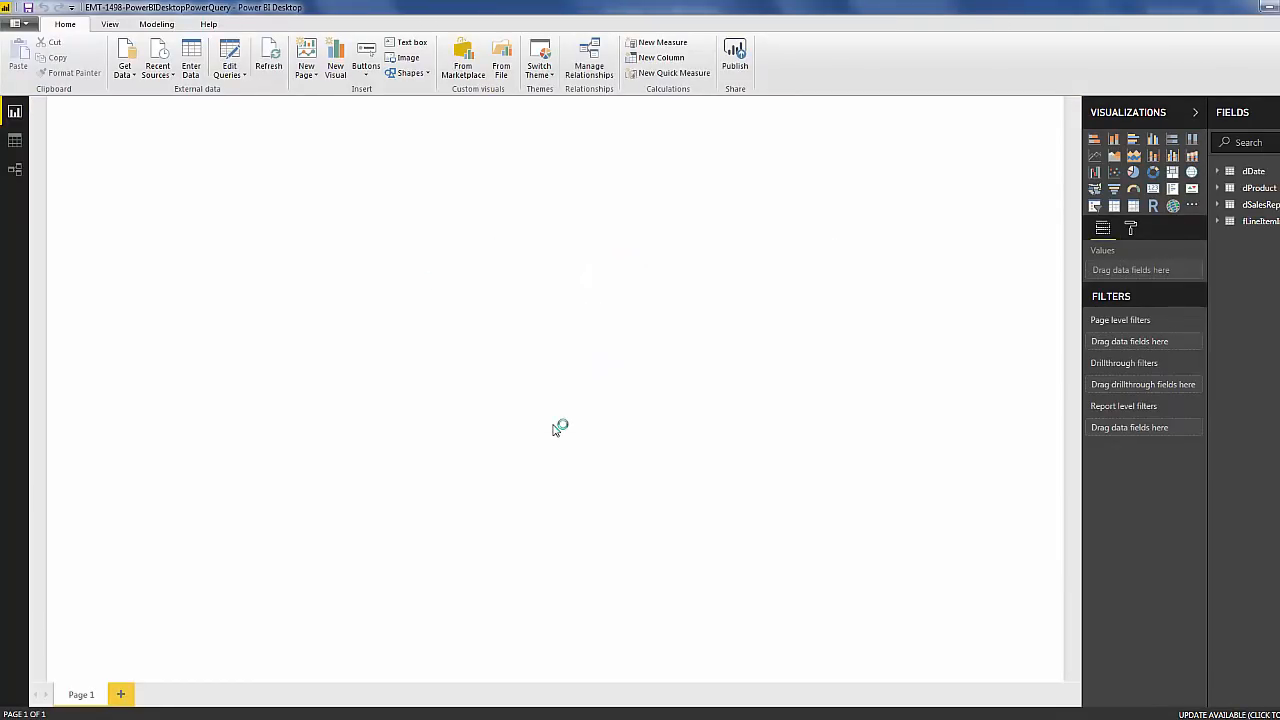
Step: In the relationship diagram, enlarge fLineItemInvoiceDetail to show all its fields and arrange it with dProduct and dSalesRep stacked on its right
click(15, 170)
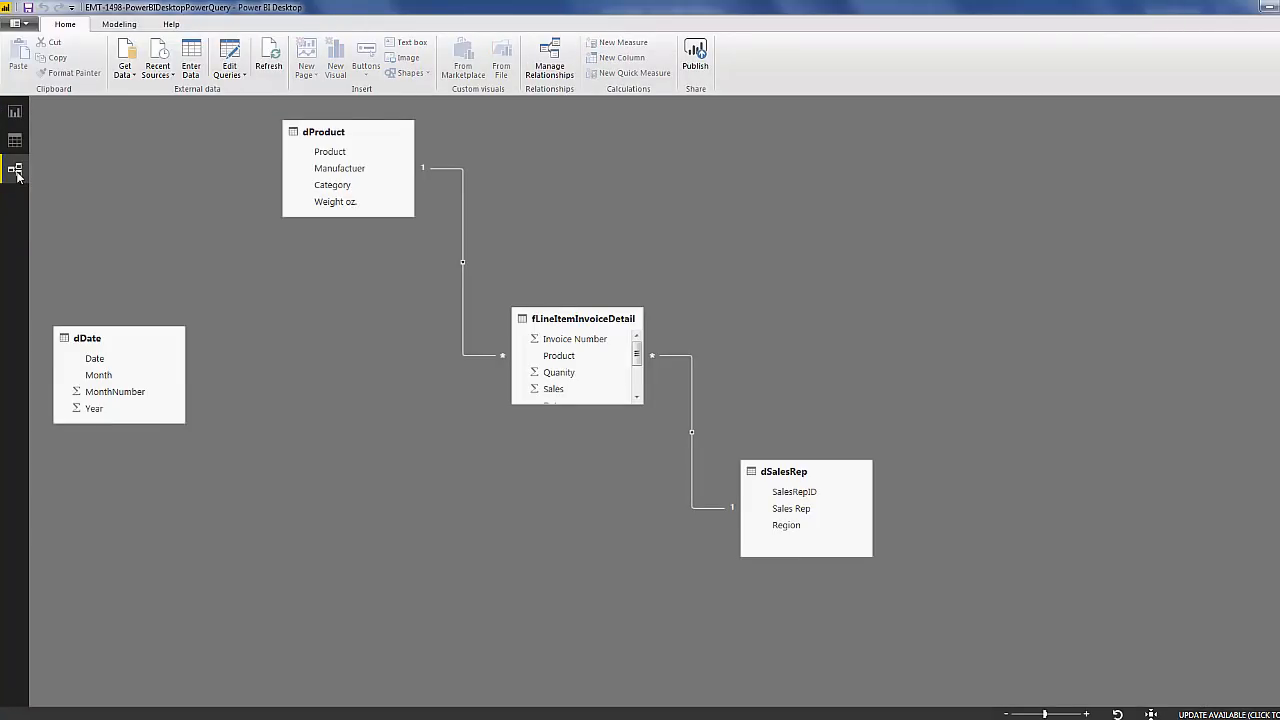
drag(578, 322, 373, 333)
drag(440, 420, 516, 535)
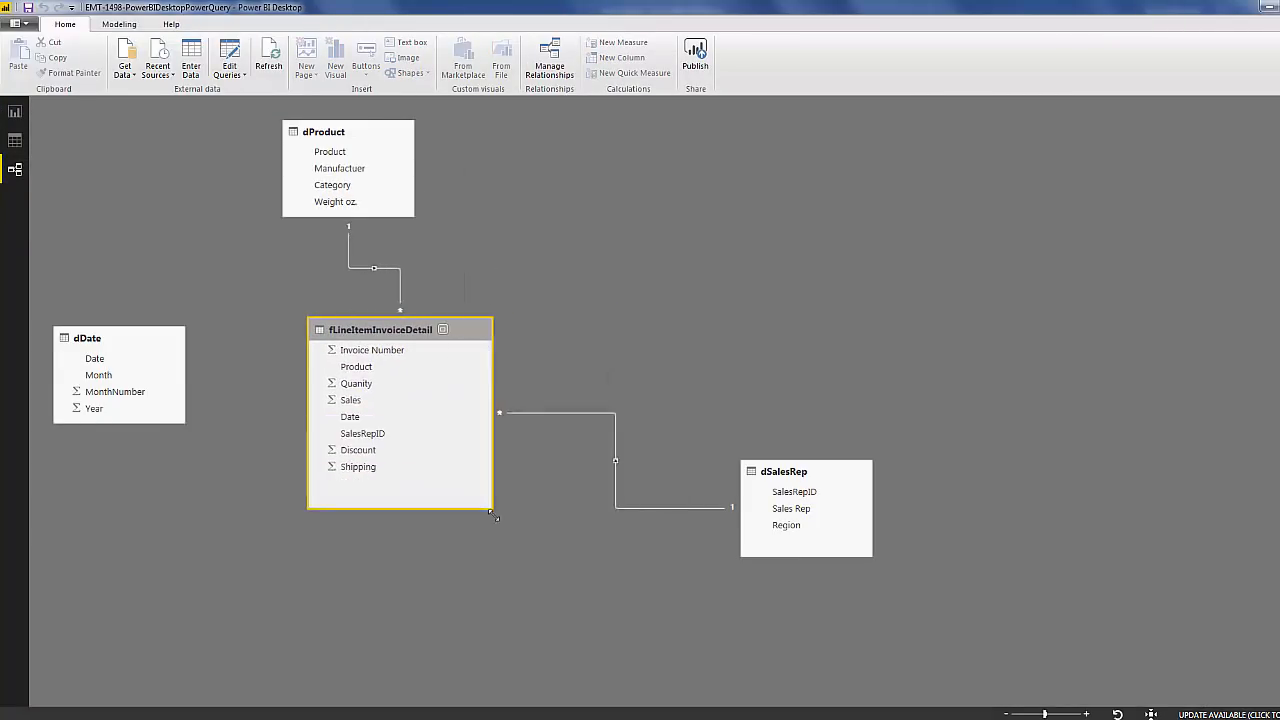
drag(772, 470, 666, 457)
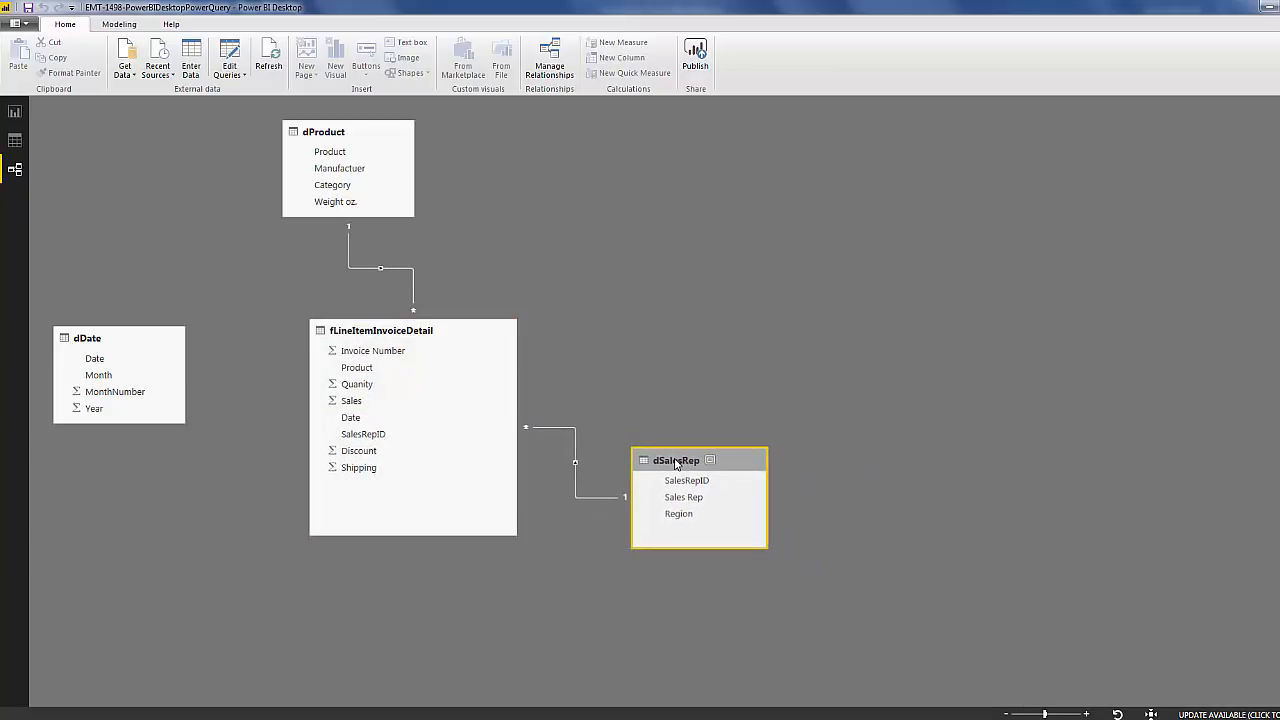
drag(336, 143, 685, 312)
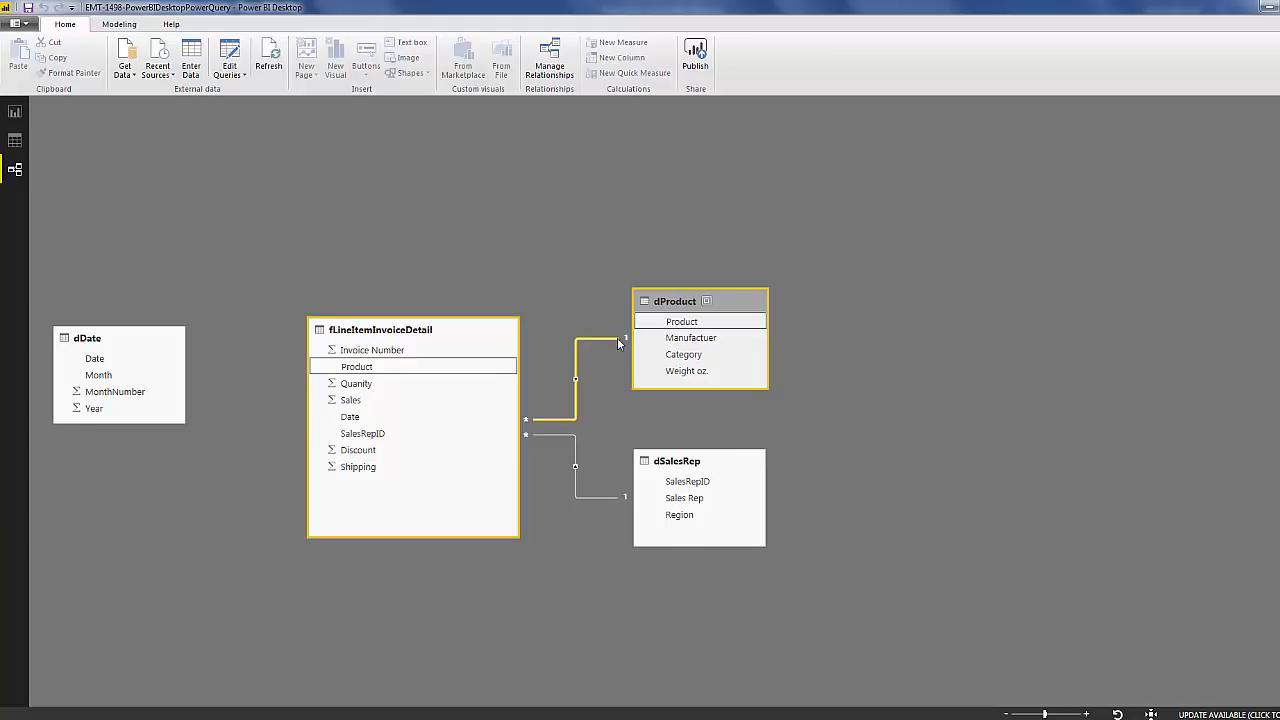
Step: Relate the Date field of dDate to the Date field of fLineItemInvoiceDetail, and reposition and enlarge the dDate table
drag(103, 365, 340, 422)
drag(157, 343, 182, 337)
drag(159, 426, 166, 470)
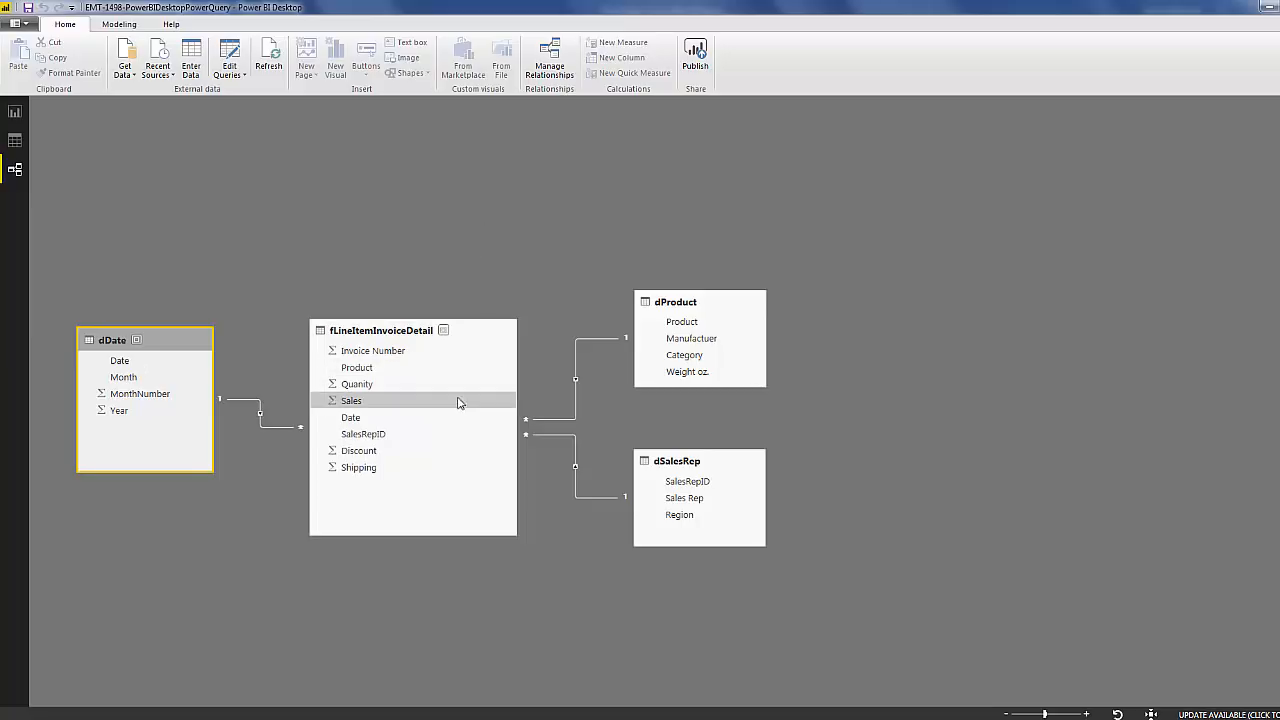
Step: In the fLineItemInvoiceDetail table, create the measure Total Sales = SUM(fLineItemInvoiceDetail[Sales]) and format it as $ English (United States)
click(15, 140)
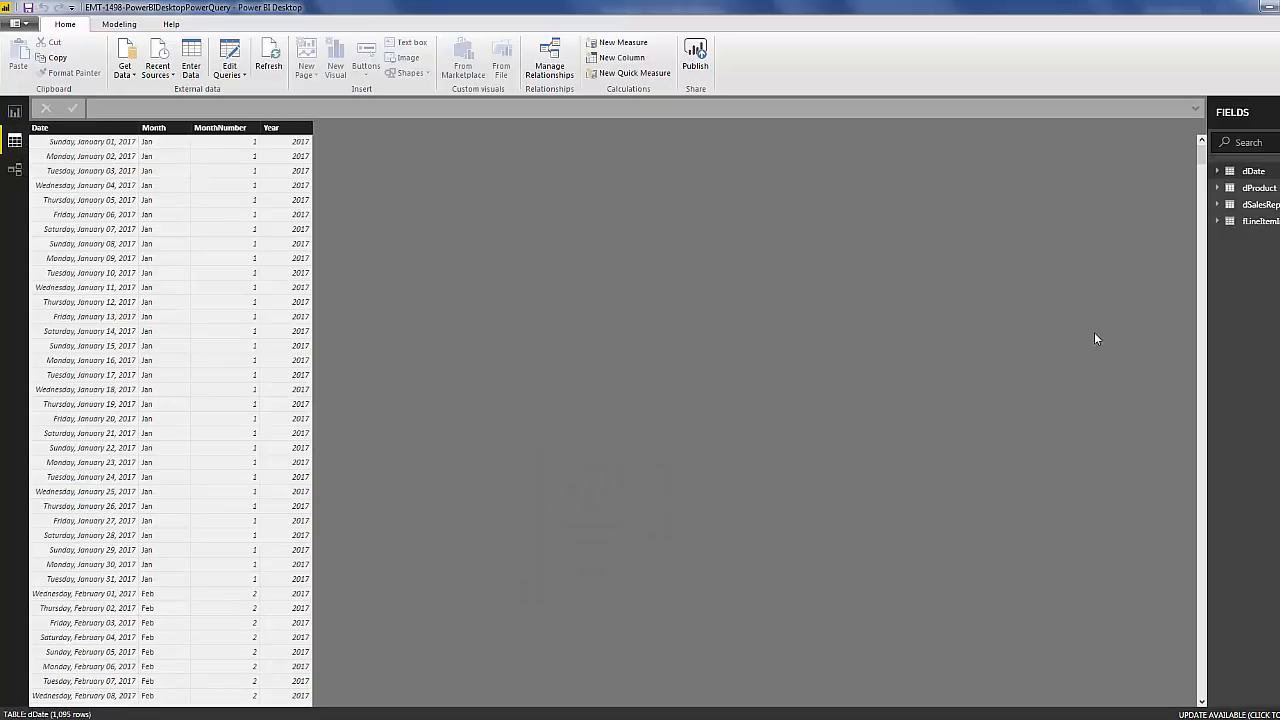
click(1253, 224)
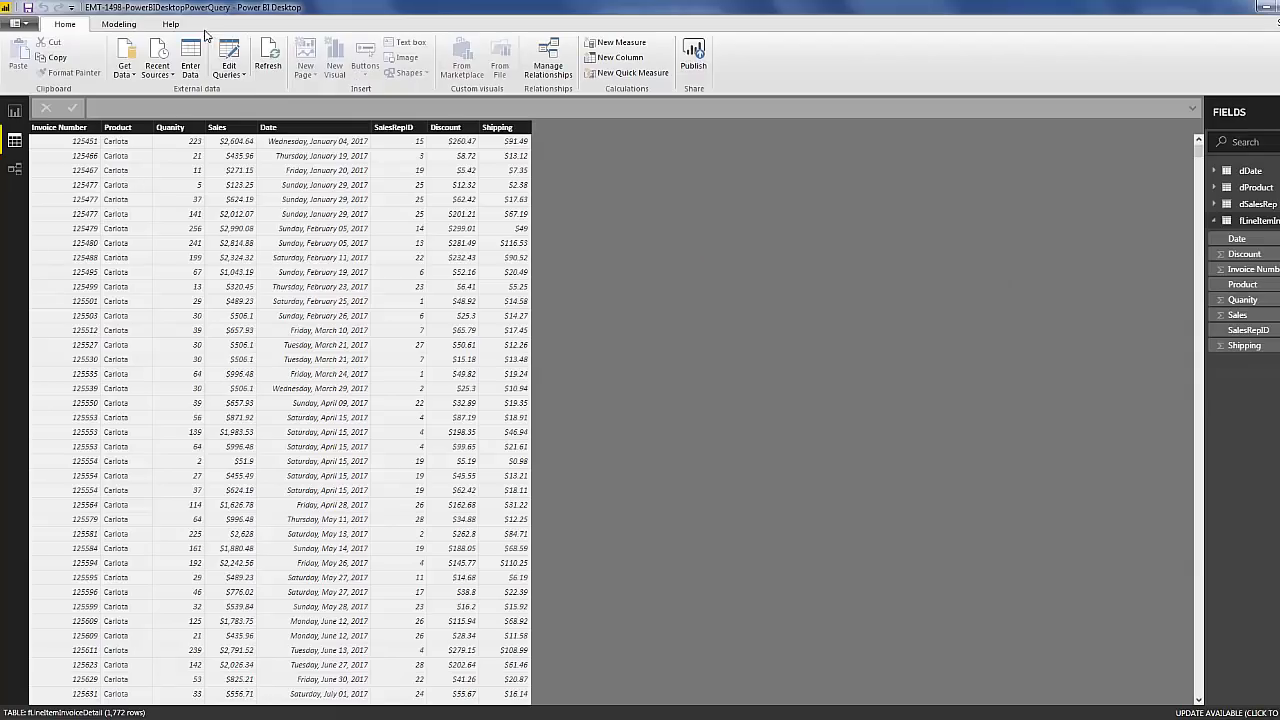
click(118, 24)
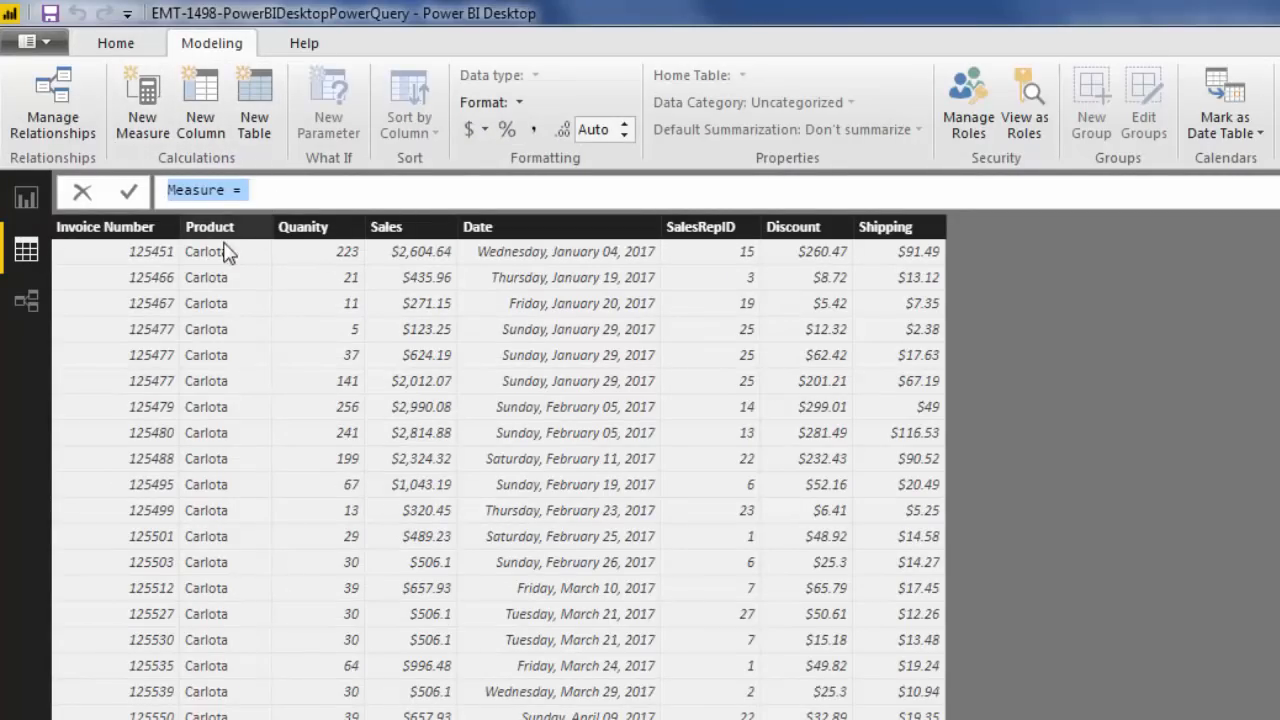
text(Total Sales =)
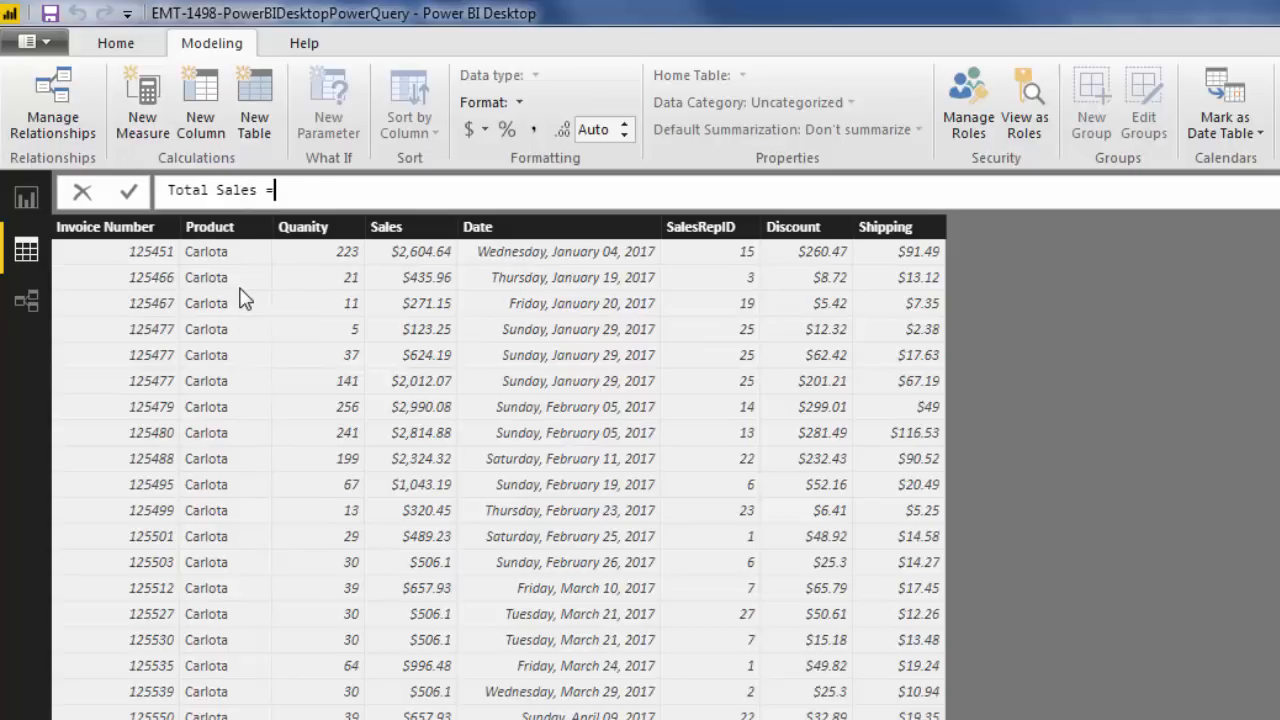
text( SUM(f)
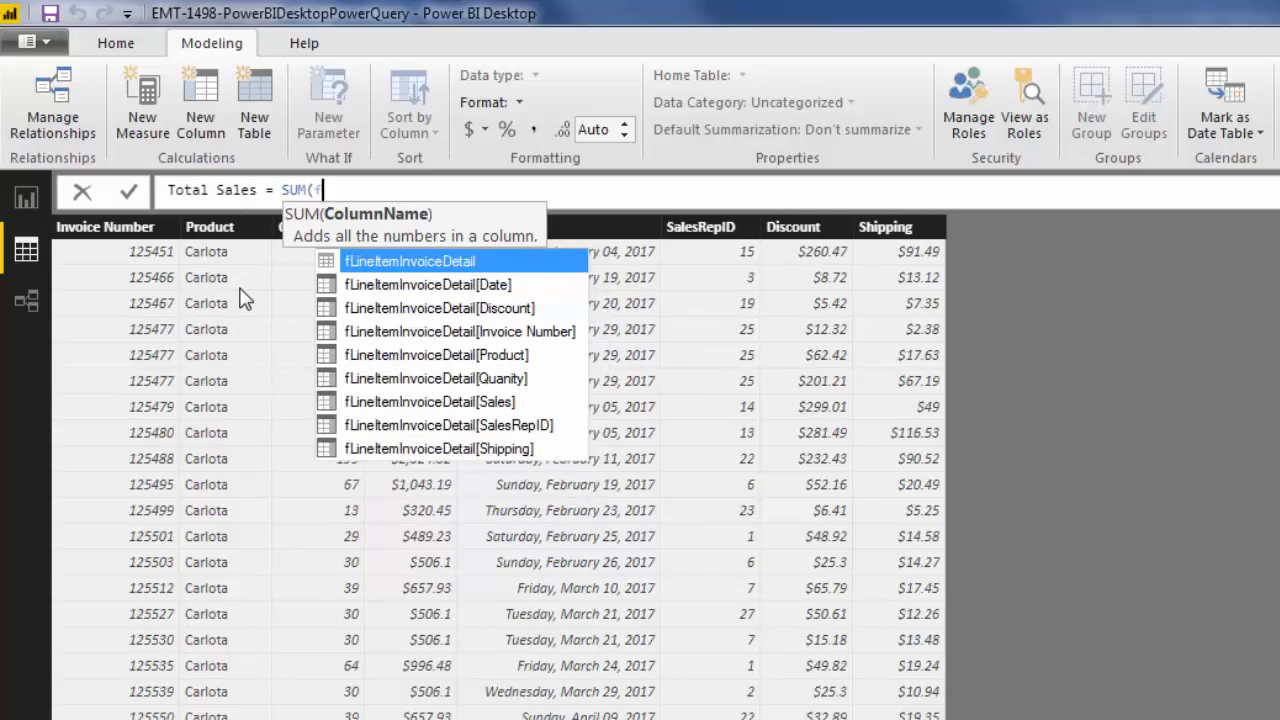
key(Down)
key(Down)
key(Down)
key(Down)
key(Down)
key(Down)
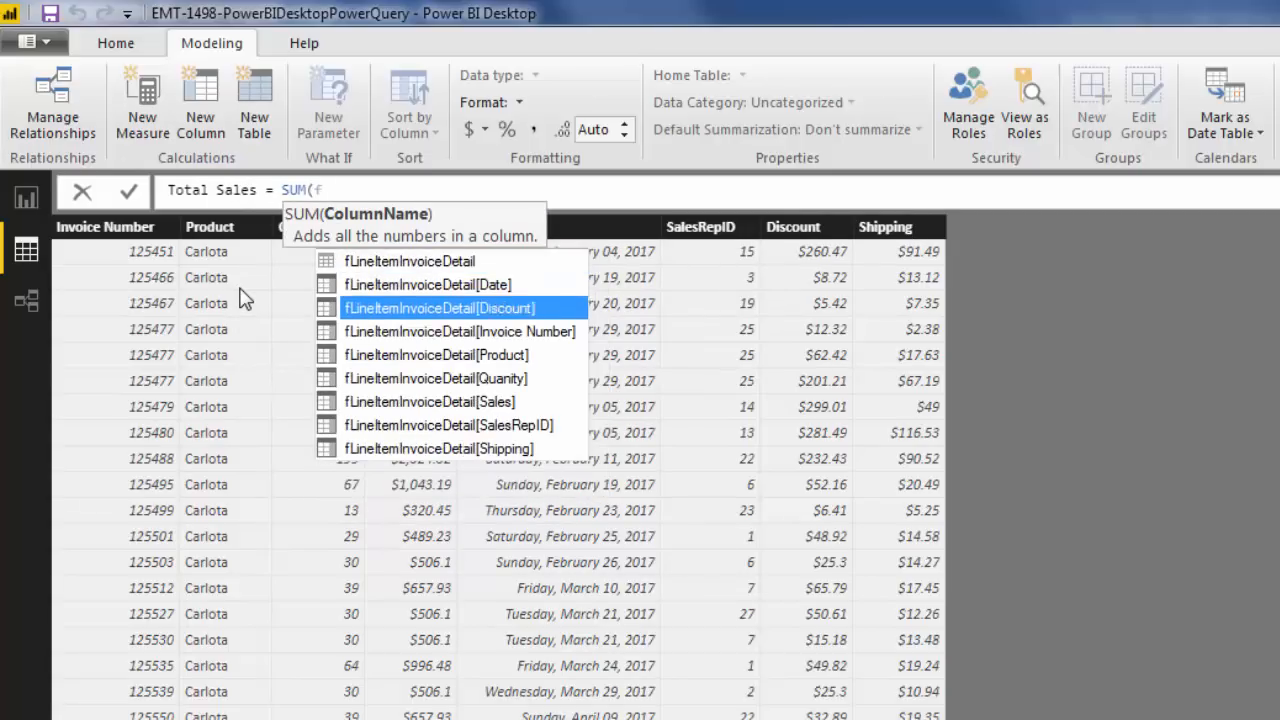
key(Tab)
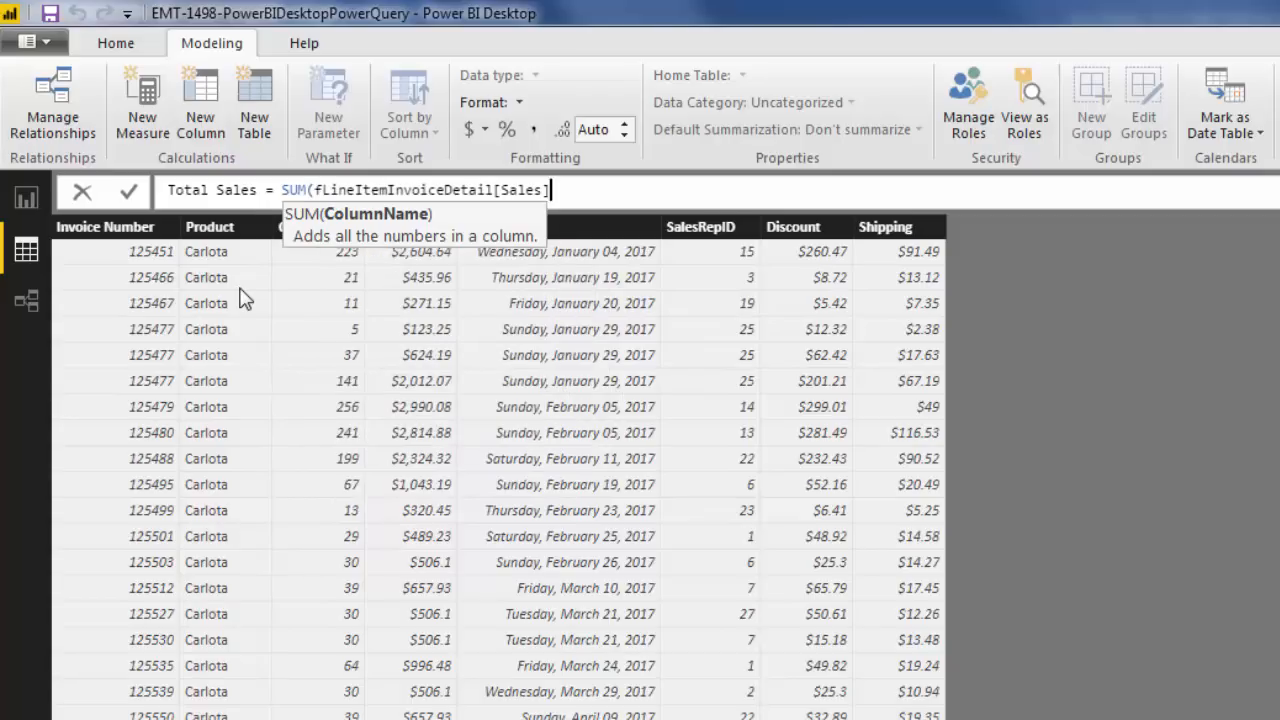
text())
key(Return)
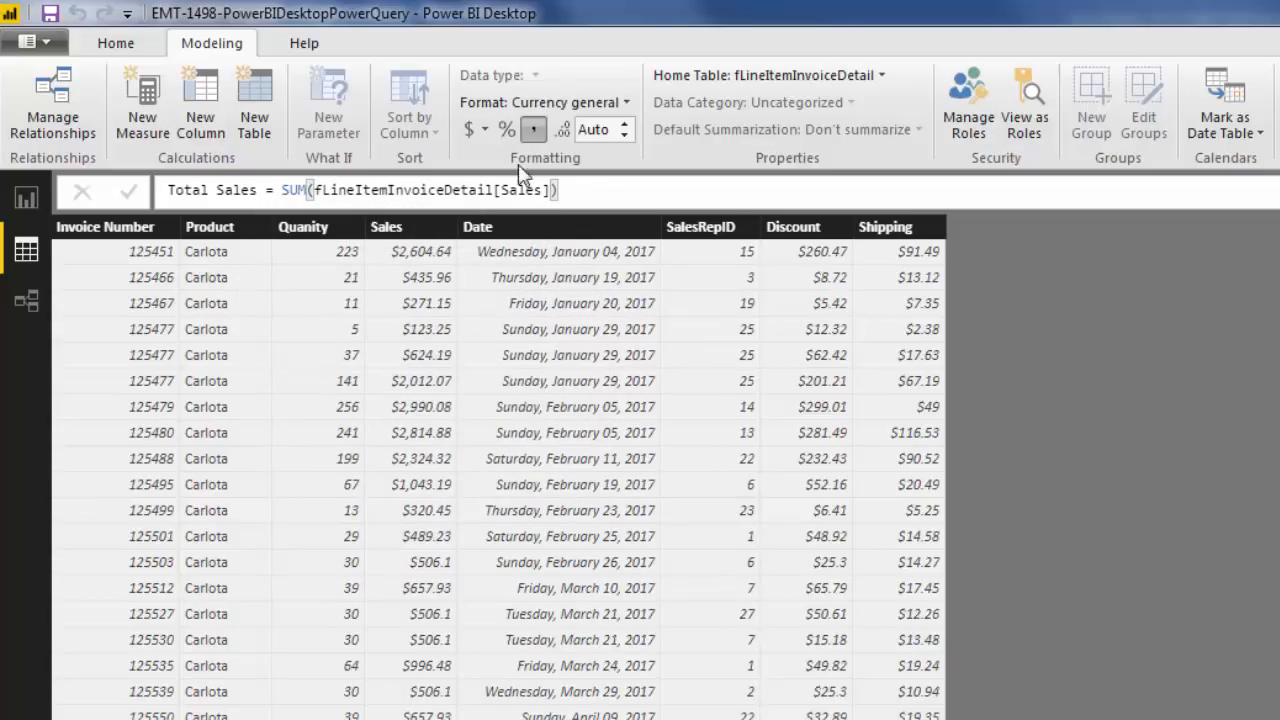
click(480, 133)
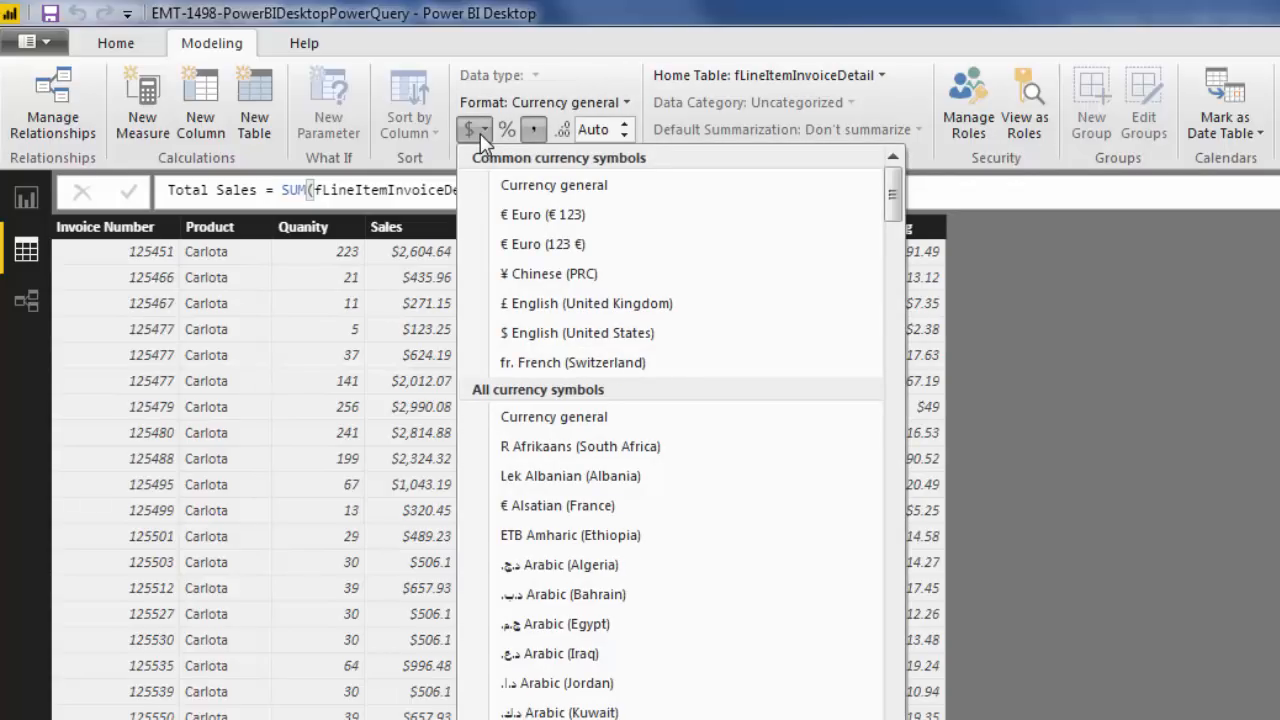
click(558, 342)
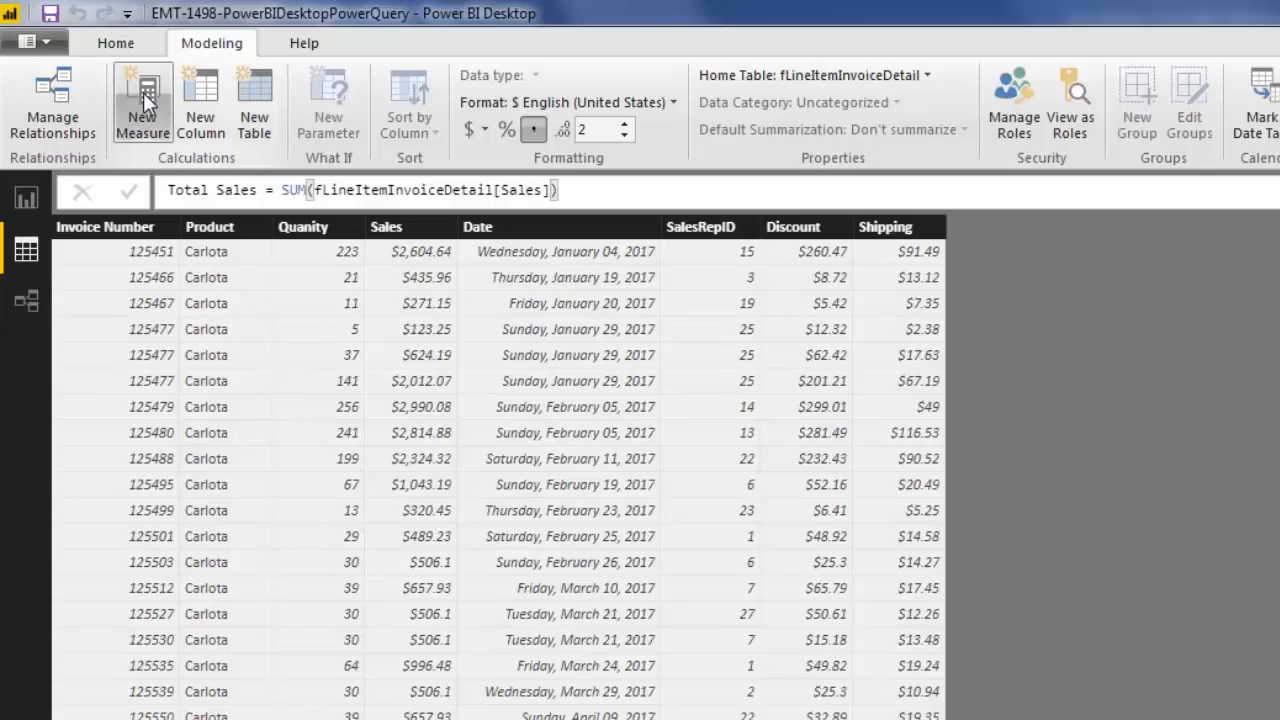
Step: Create the measure Total Discount = SUM(fLineItemInvoiceDetail[Discount]) and format it as $ English (United States)
click(143, 92)
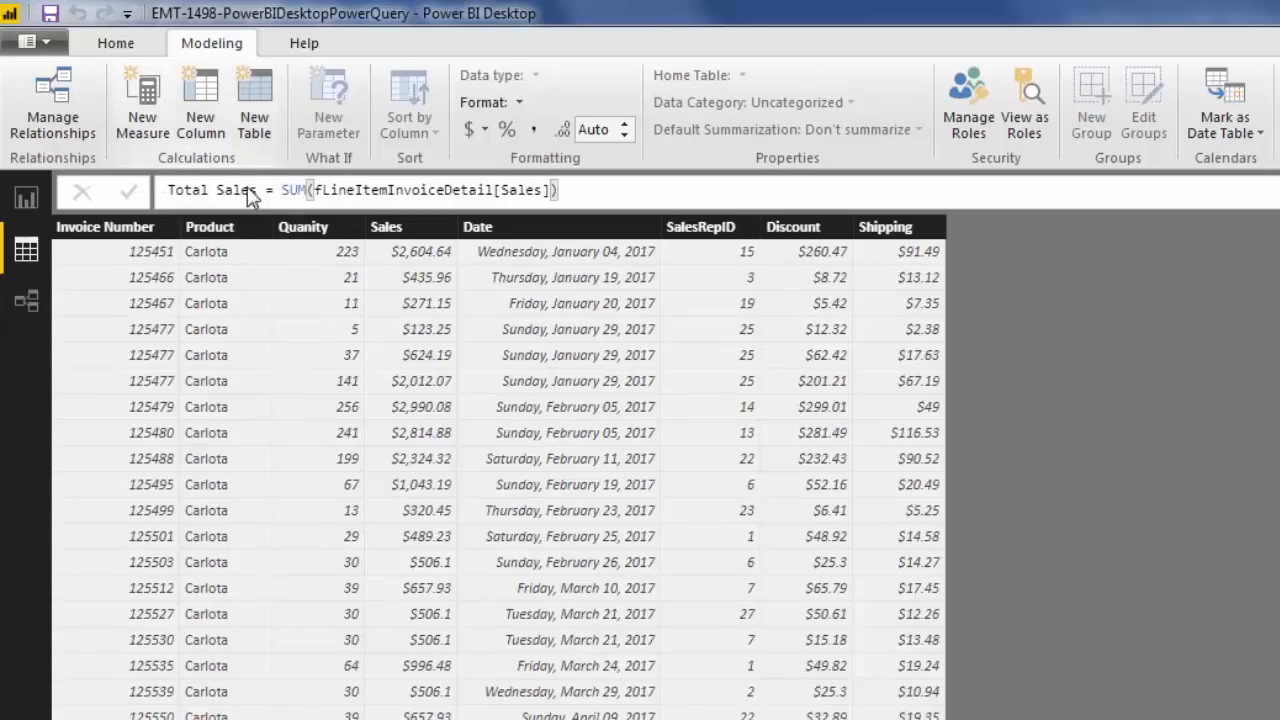
text(Total Discount = SUM(f)
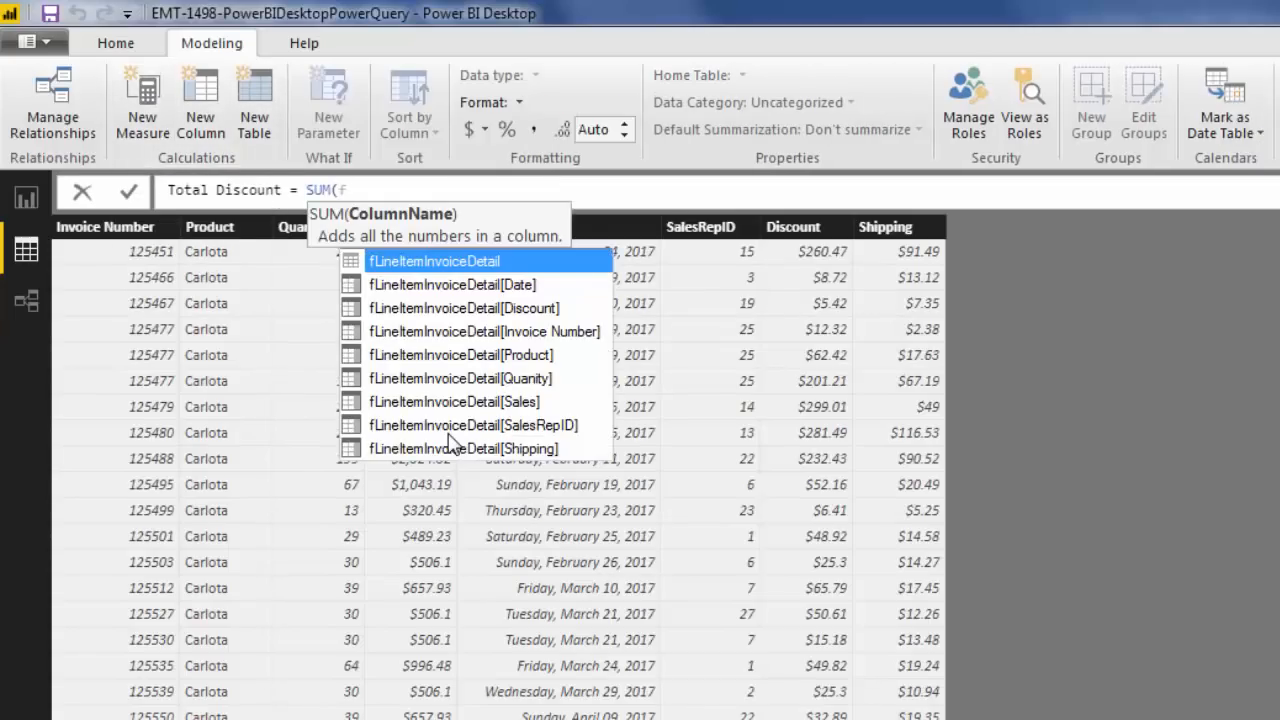
key(Down)
key(Down)
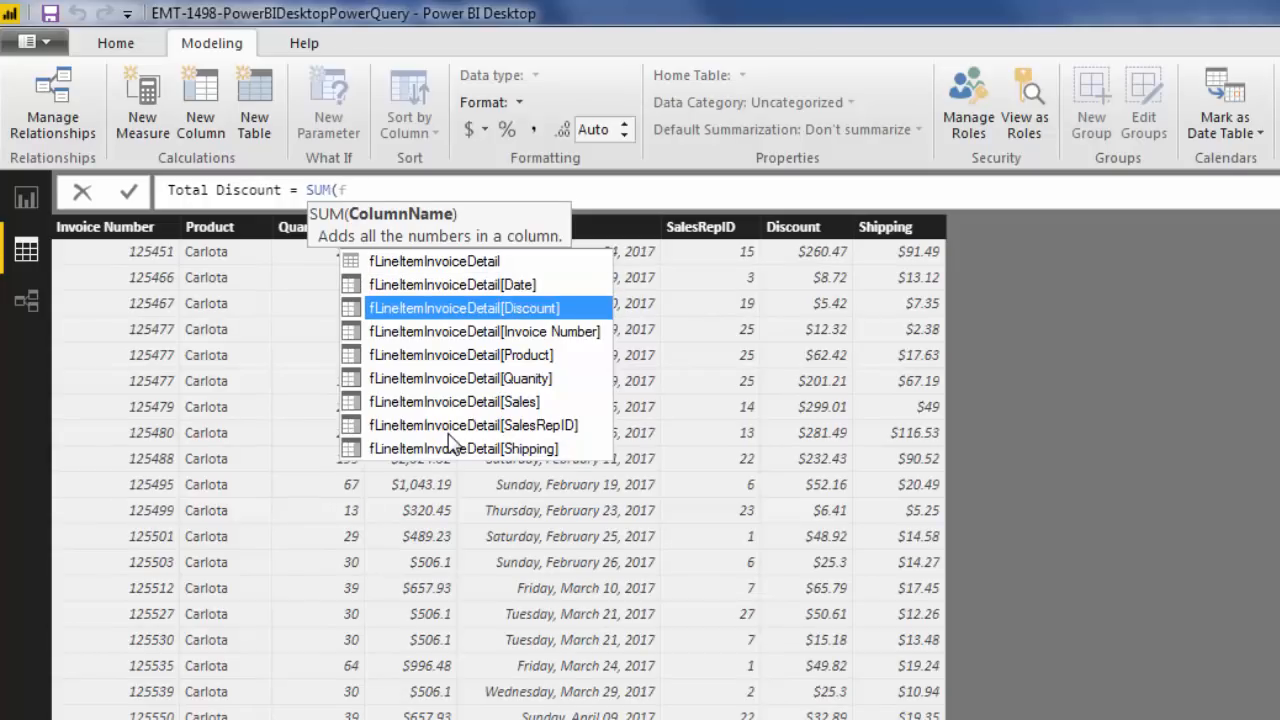
key(Tab)
text())
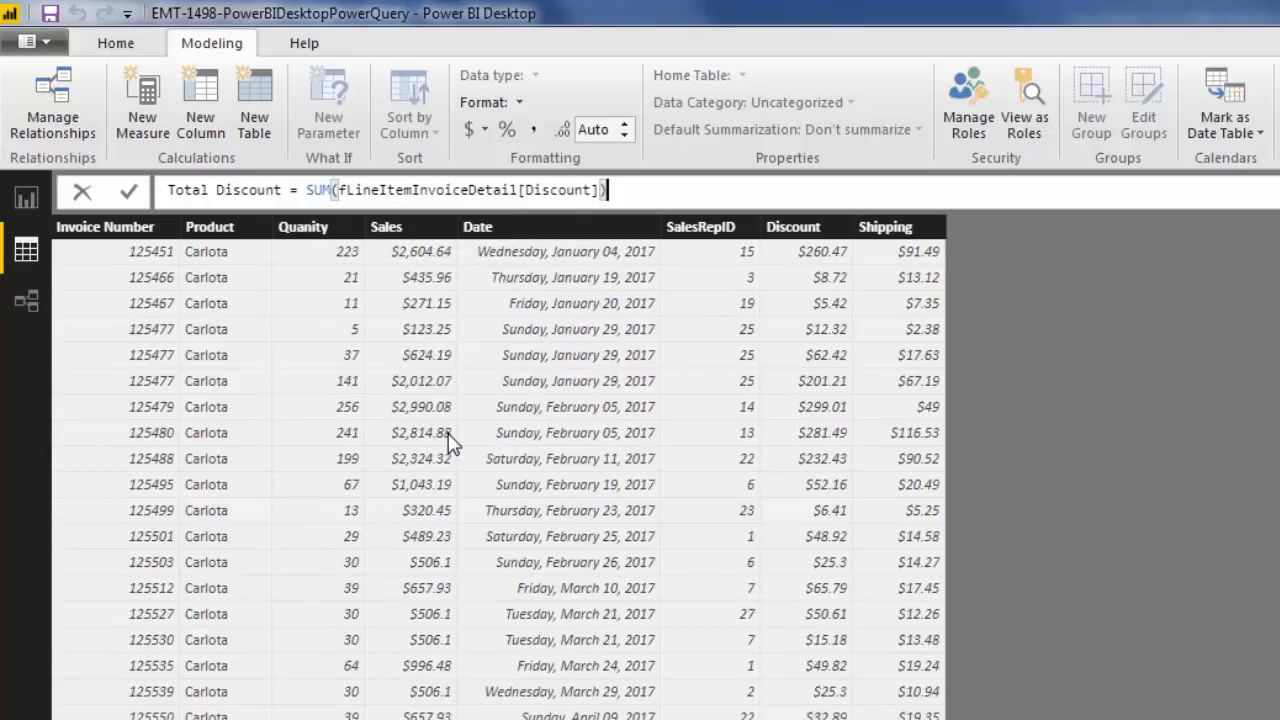
key(Return)
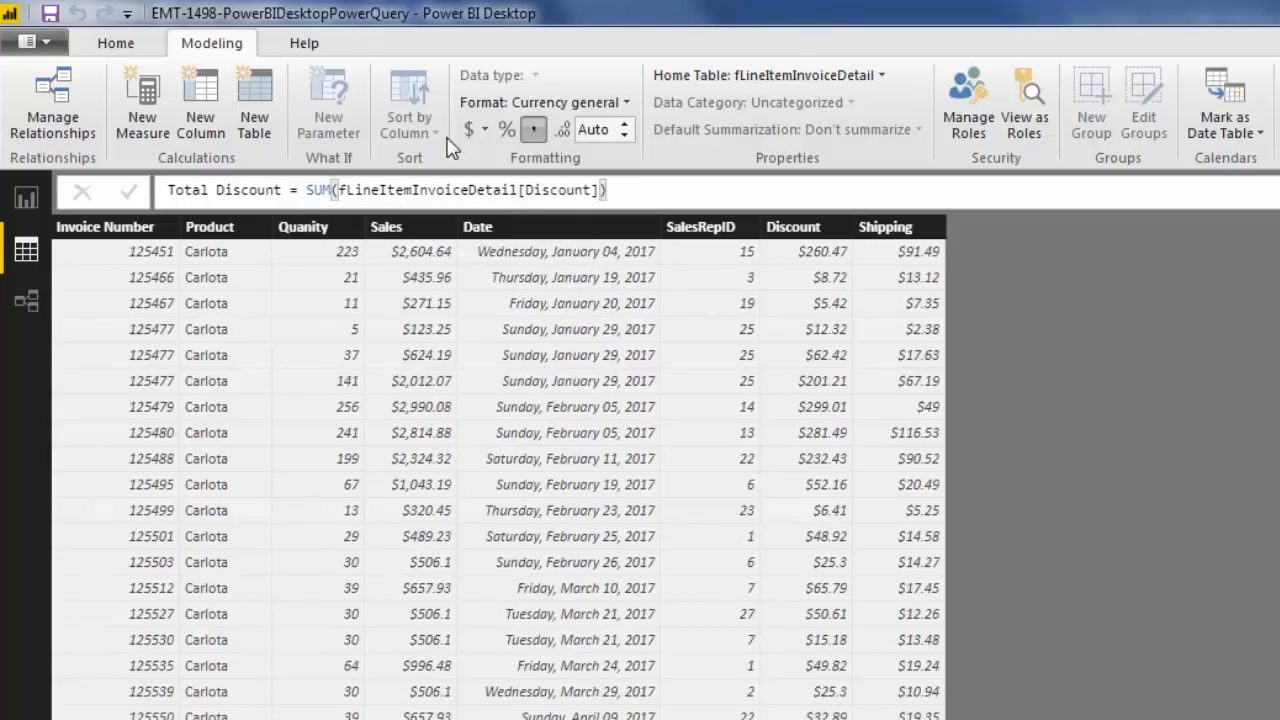
click(478, 129)
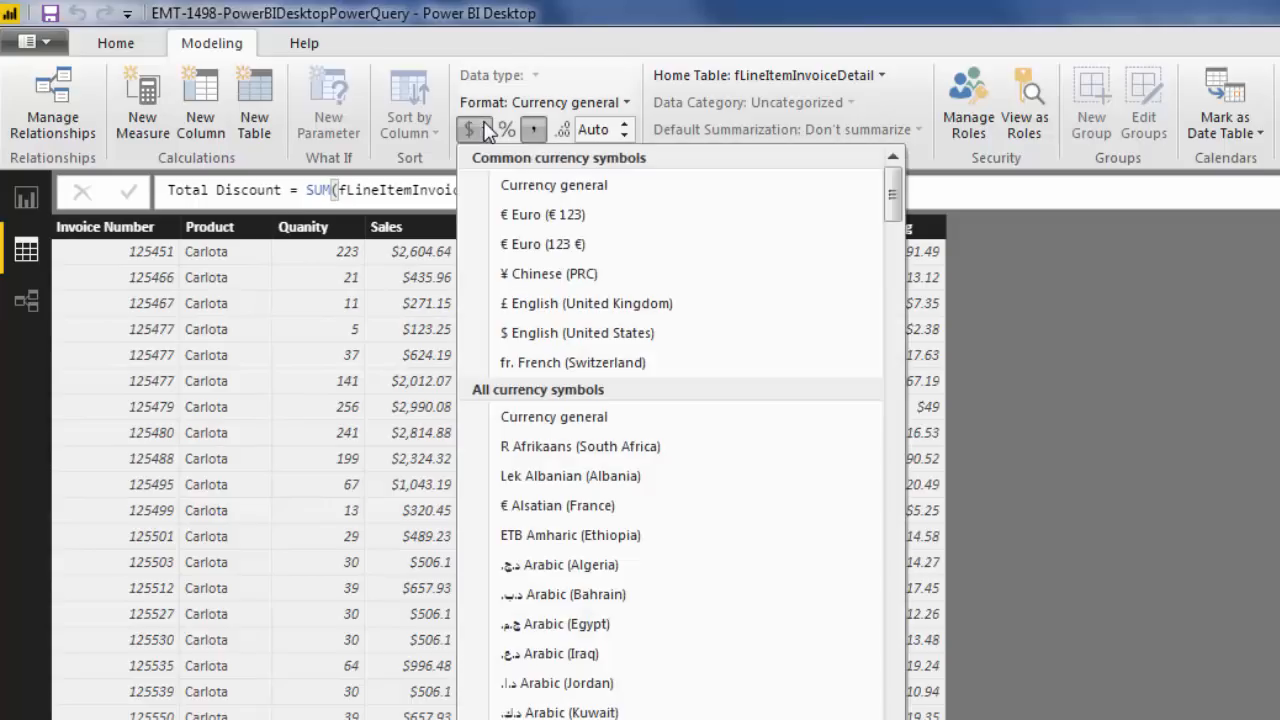
click(557, 337)
Step: Create the measure Total Shipping = SUM(fLineItemInvoiceDetail[Shipping]) and format it as $ English (United States)
click(150, 106)
text(Total Shipping = sum)
key(Tab)
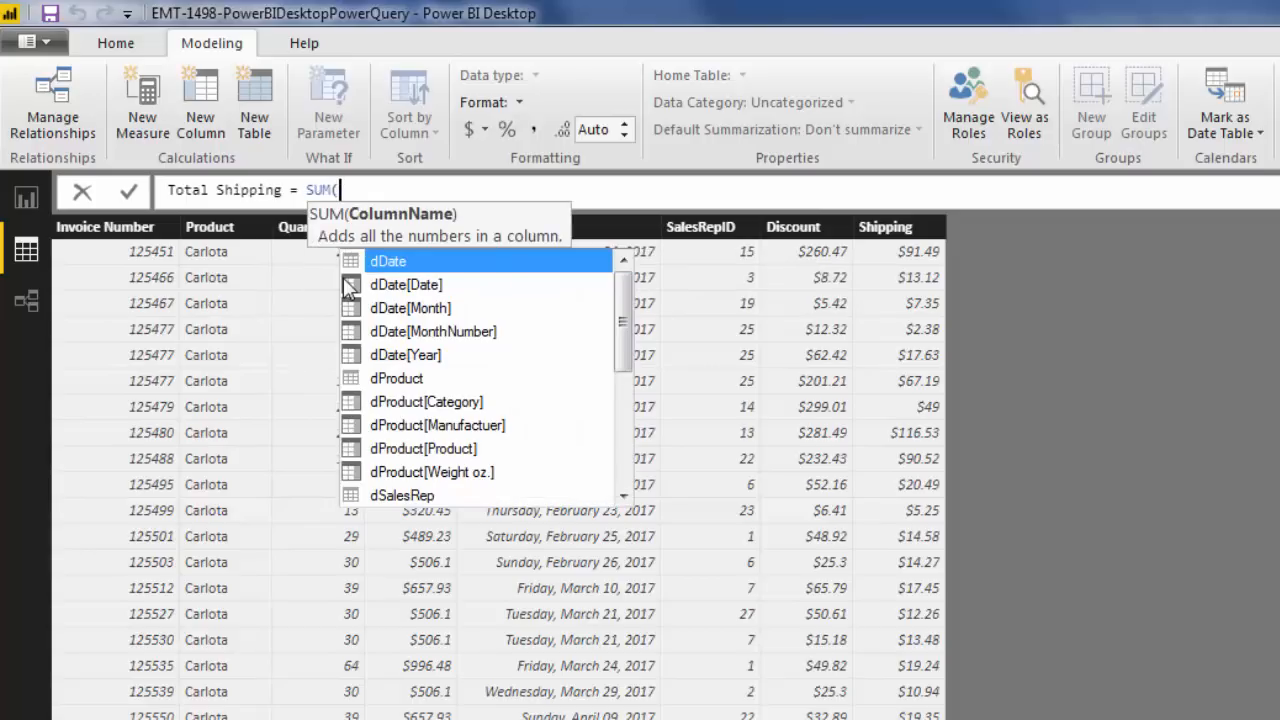
text(f)
key(Down)
key(Down)
key(Down)
key(Down)
key(Down)
key(Down)
key(Down)
key(Down)
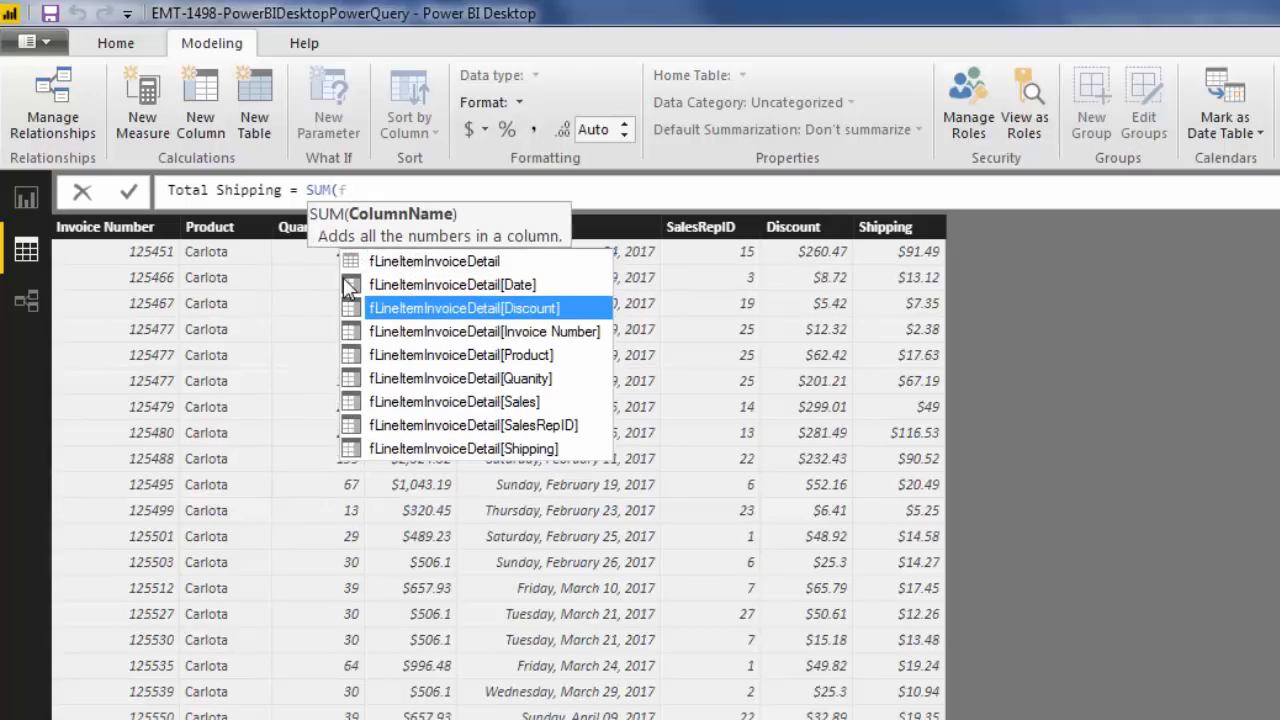
key(Tab)
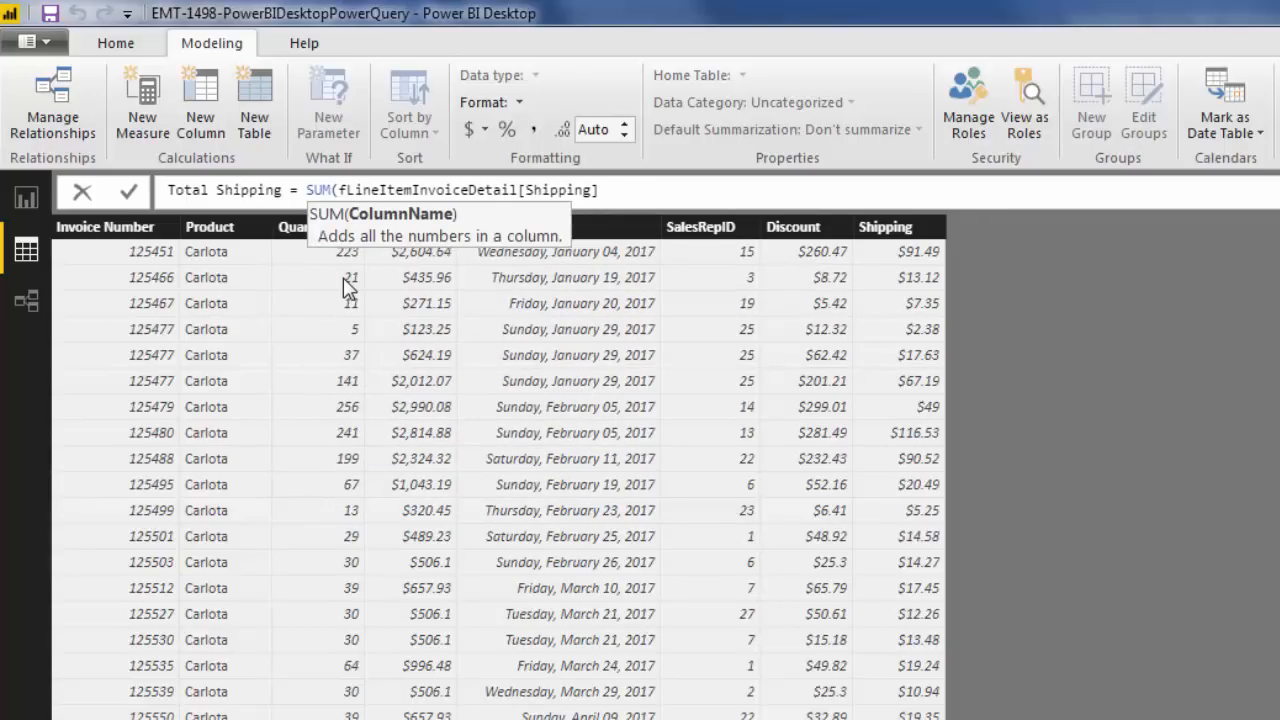
text())
key(Return)
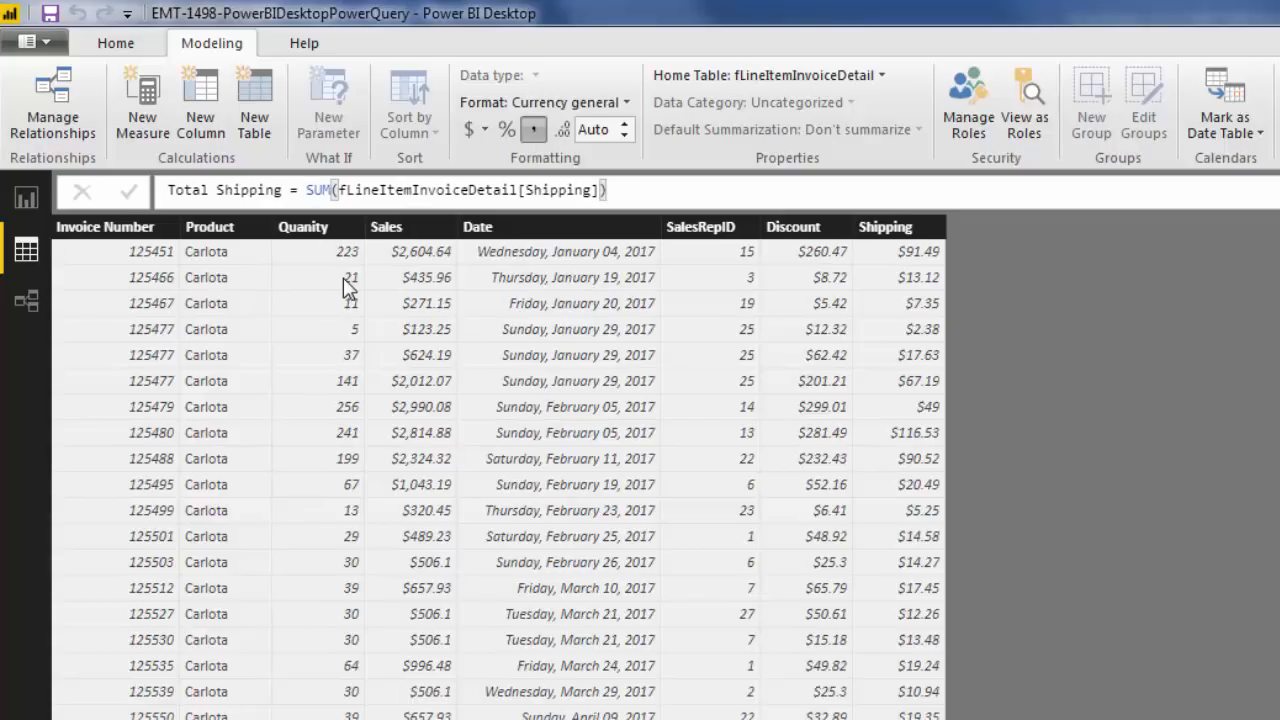
click(478, 129)
click(576, 334)
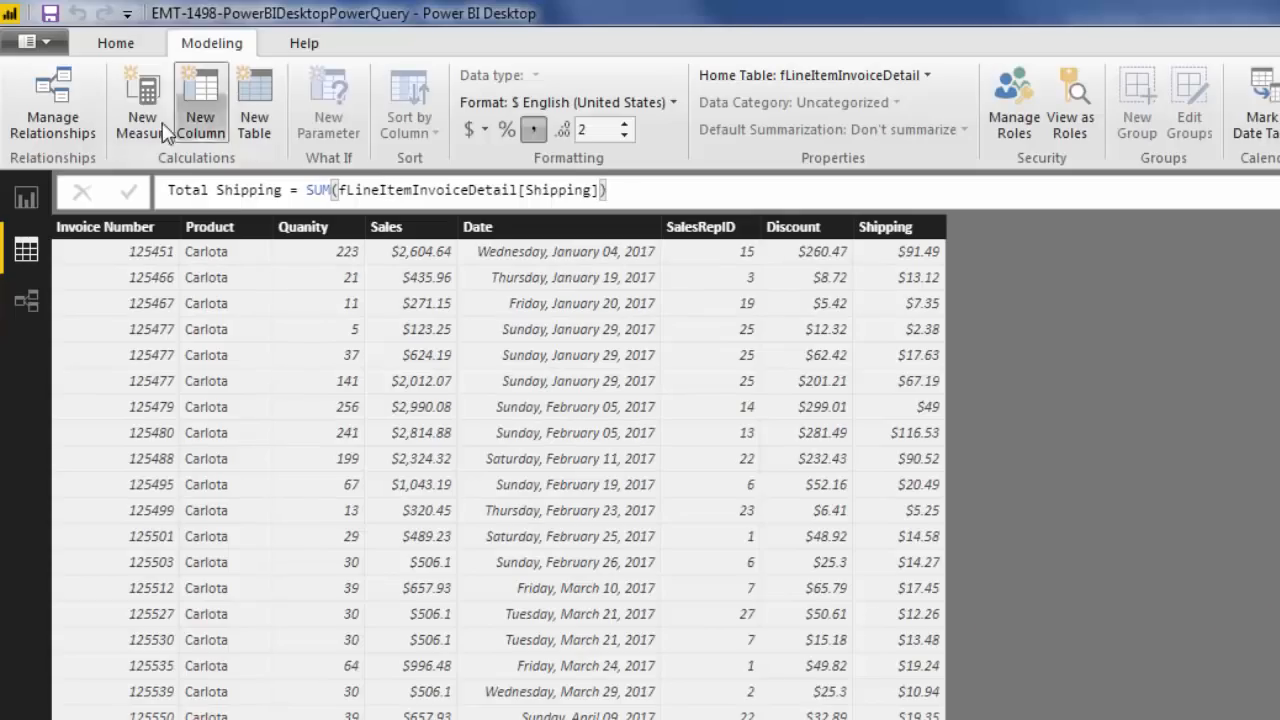
Step: Create the measure % Discount on Sales = DIVIDE([Total Discount],[Total Sales]) in the fLineItemInvoiceDetail table
click(140, 112)
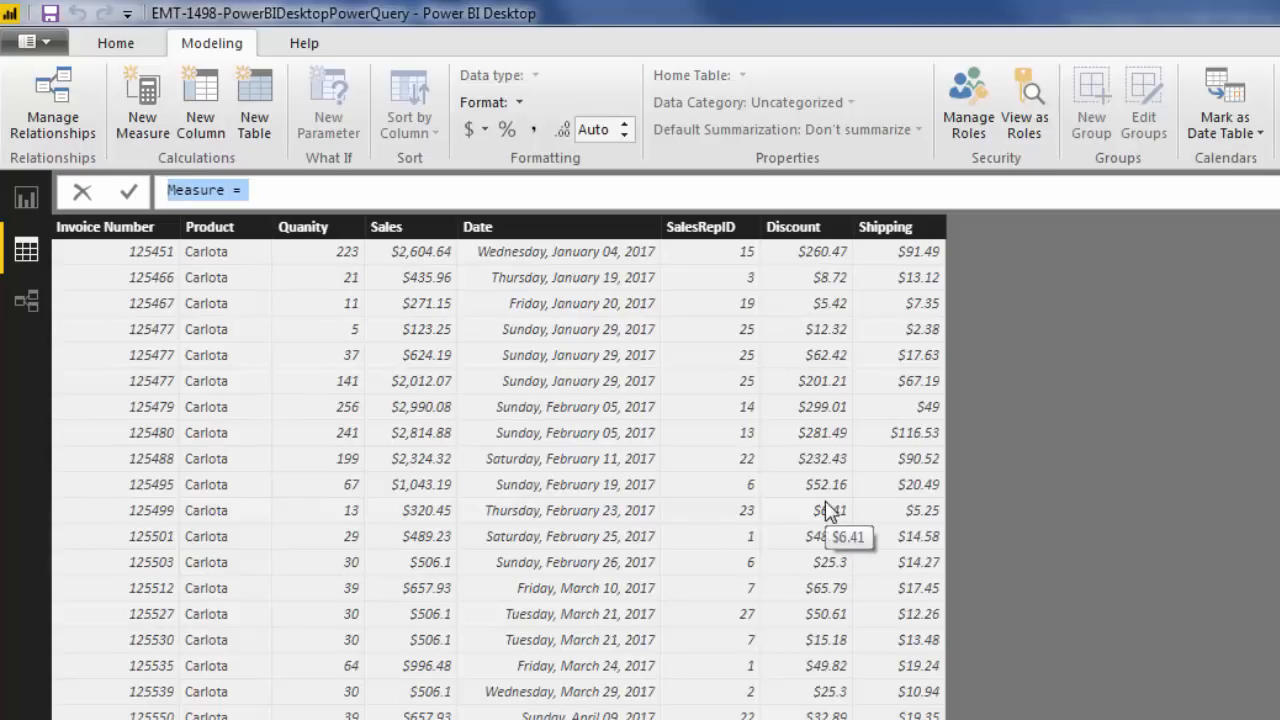
text(% Discount on Sales =)
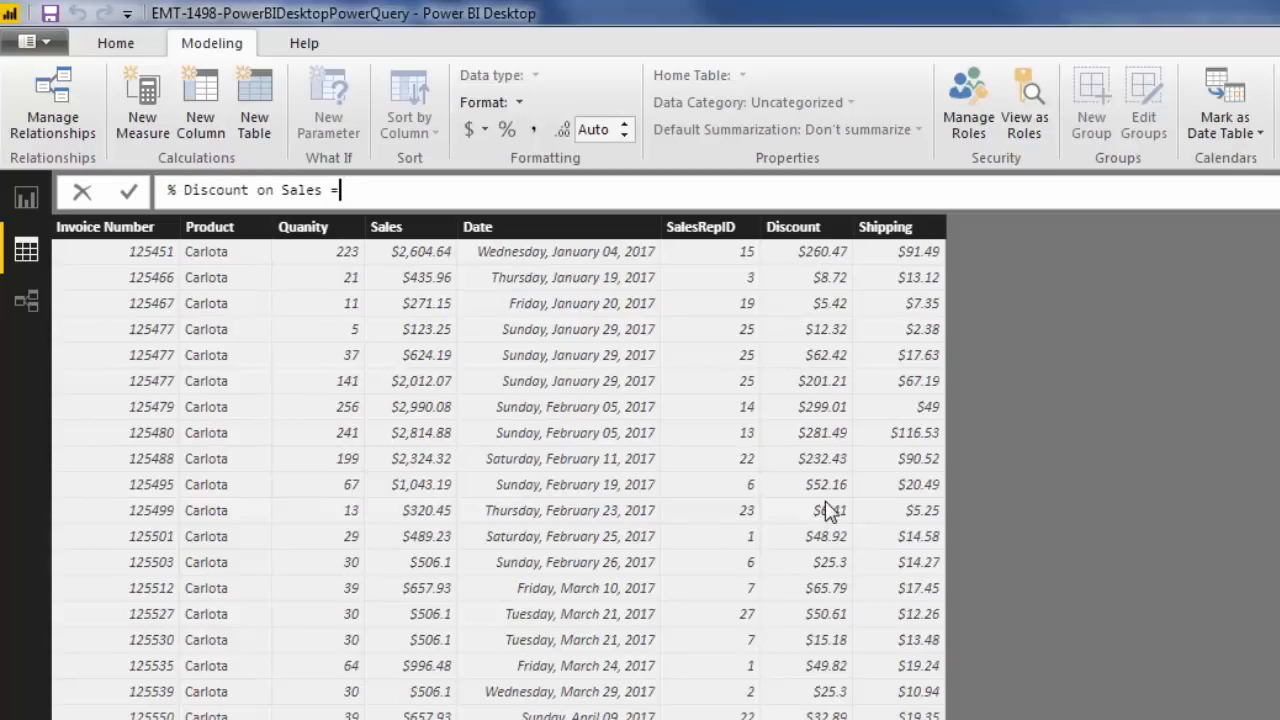
text( DIVIDE()
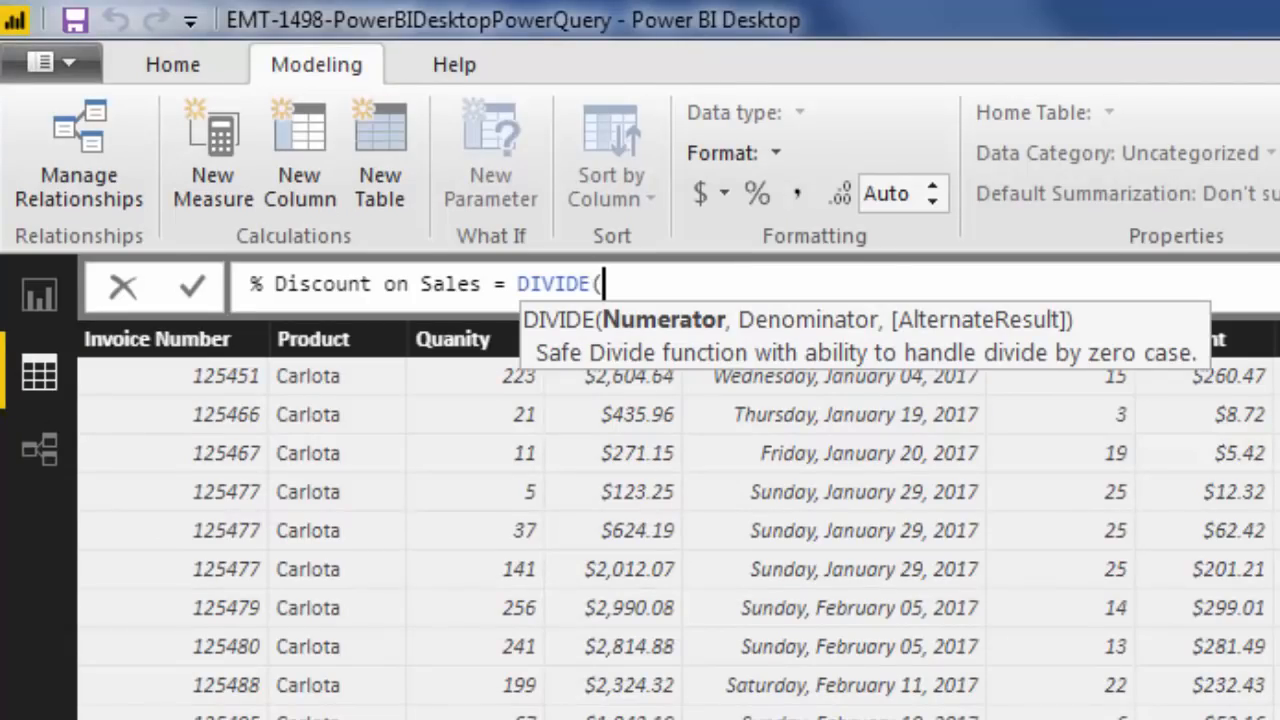
text([)
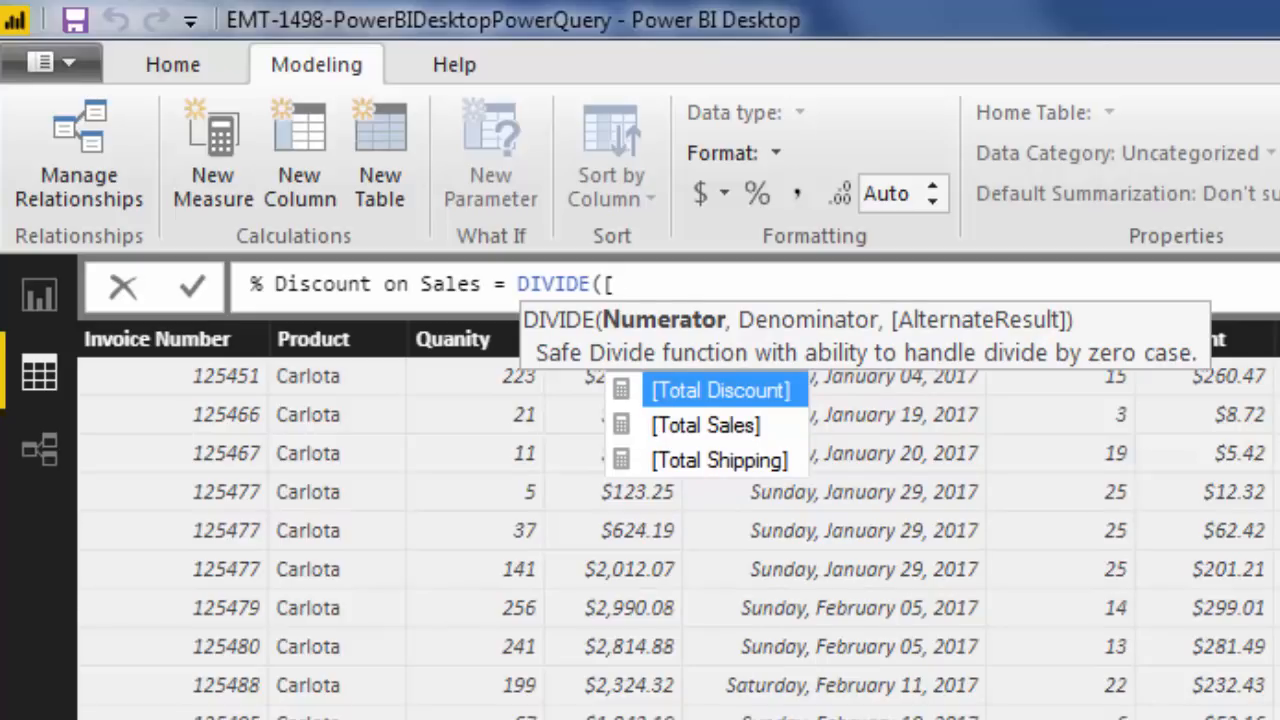
key(Tab)
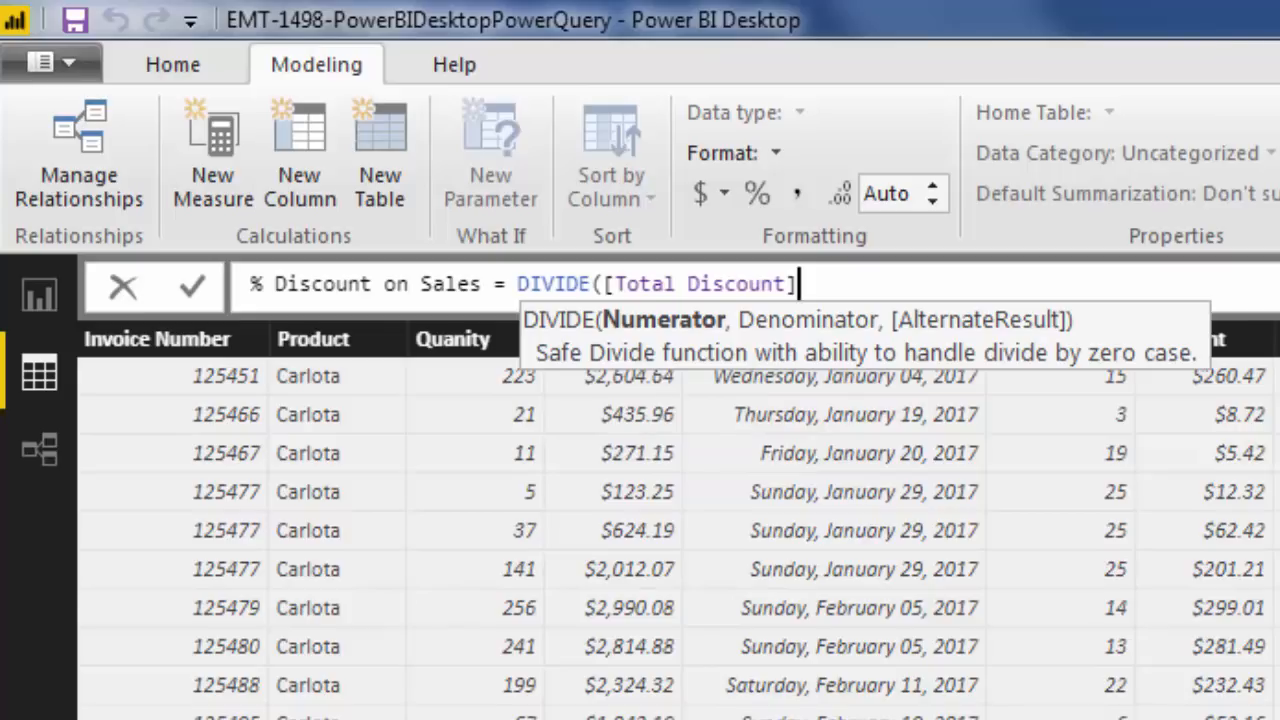
text(,)
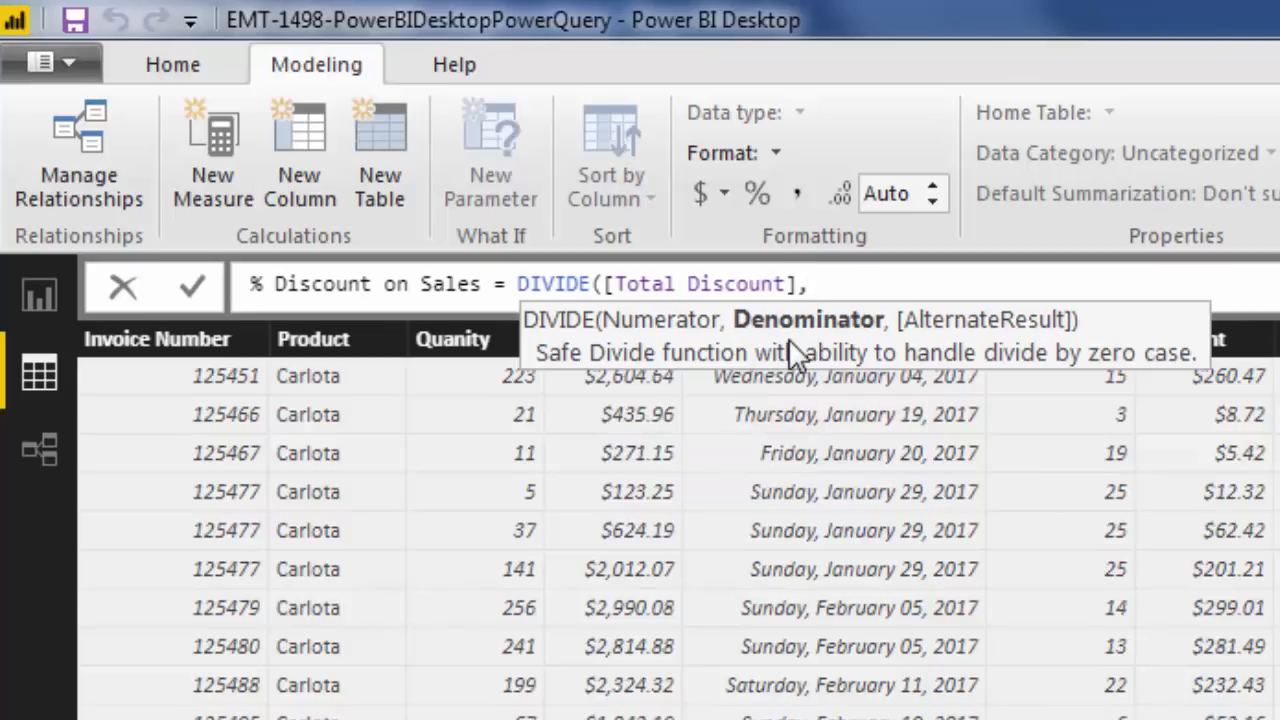
text([)
key(Down)
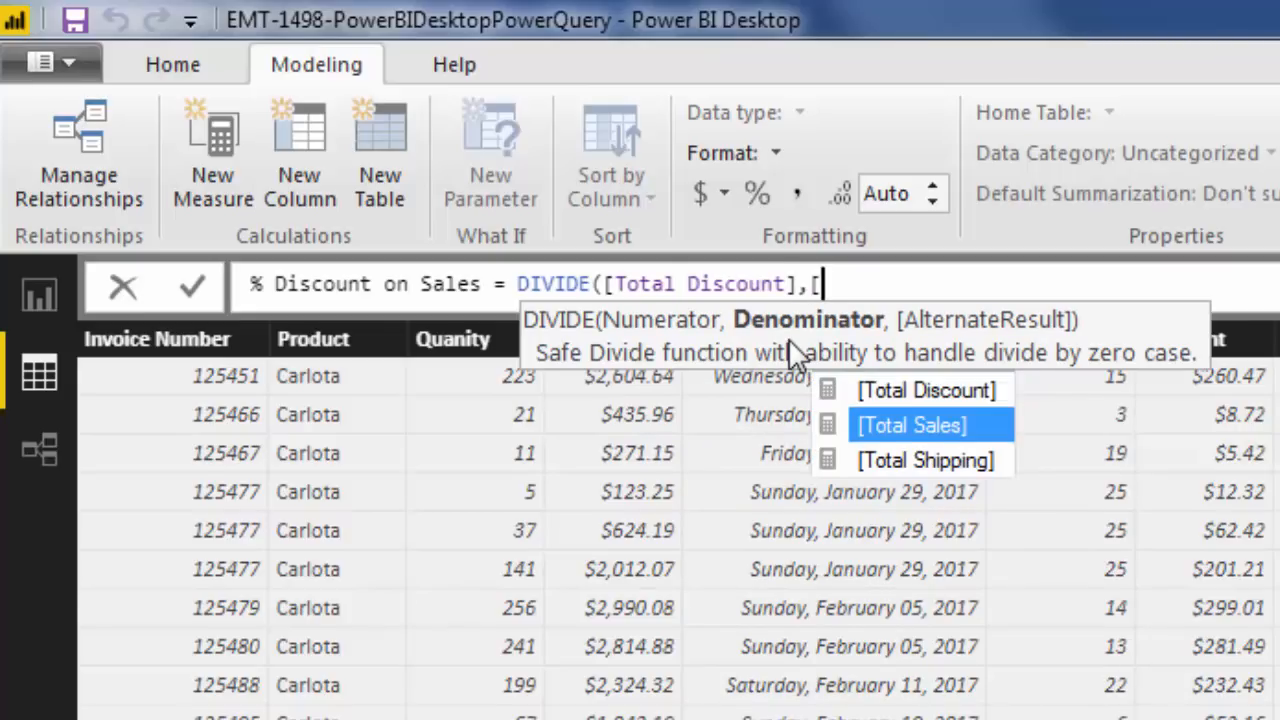
key(Tab)
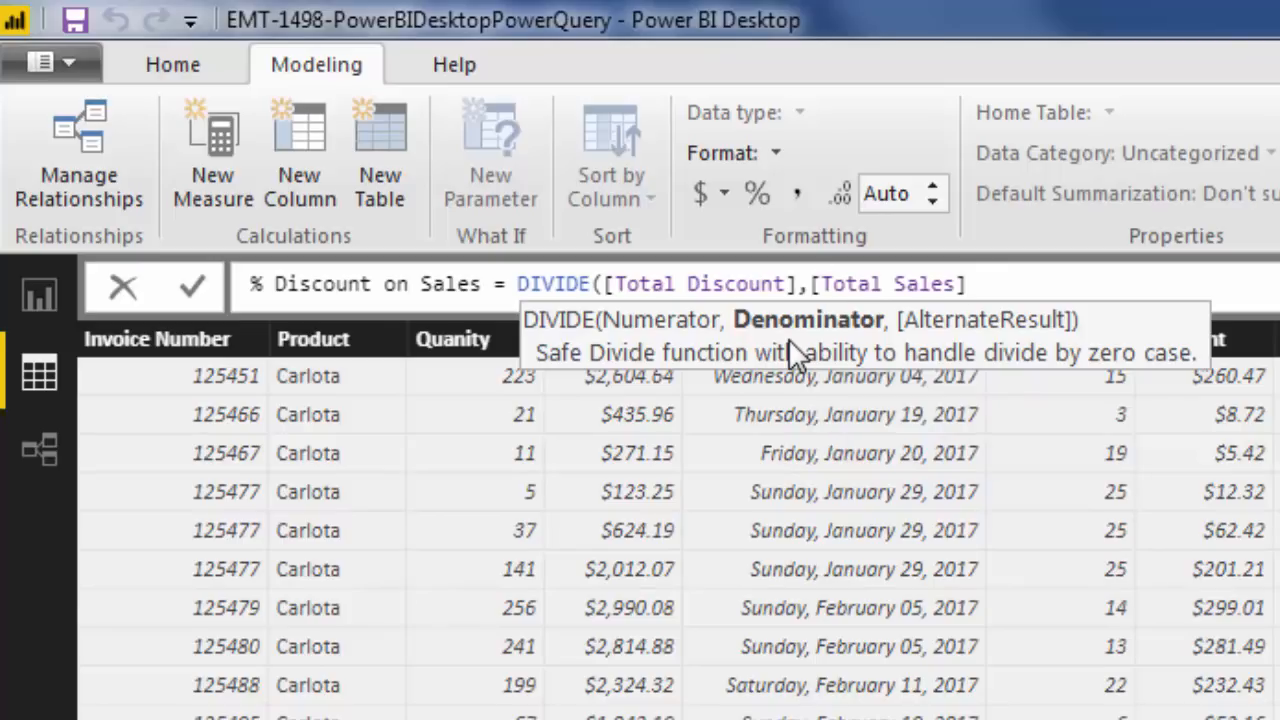
text())
key(Return)
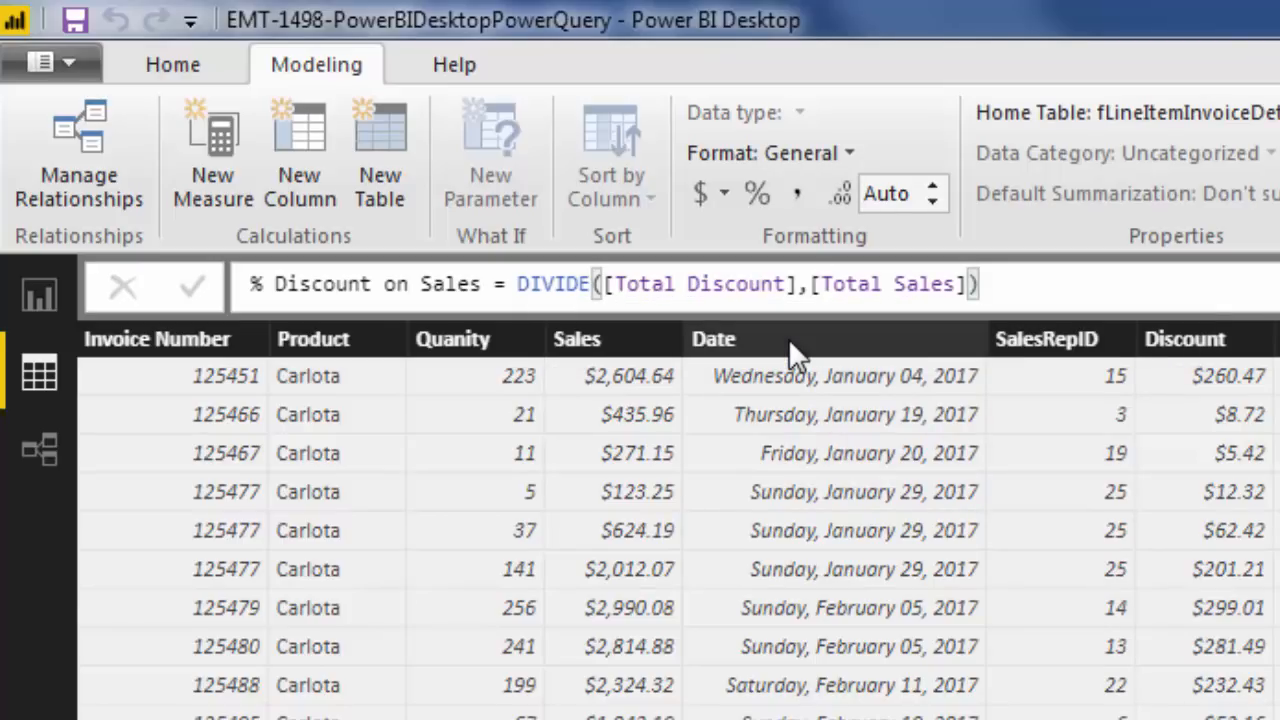
Step: Create the measure % Shipping on Sales = DIVIDE([Total Shipping],[Total Sales]) in the fLineItemInvoiceDetail table
click(208, 150)
text(% Shipping on Sales = )
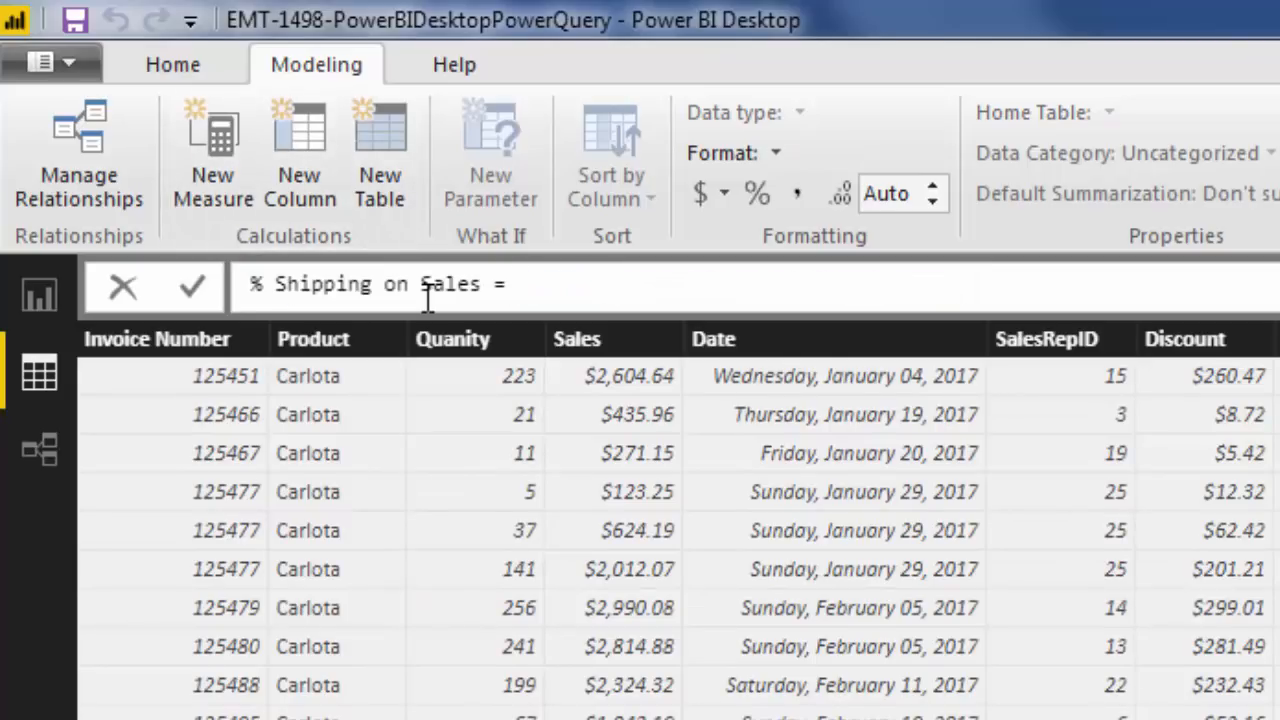
text(div)
key(Tab)
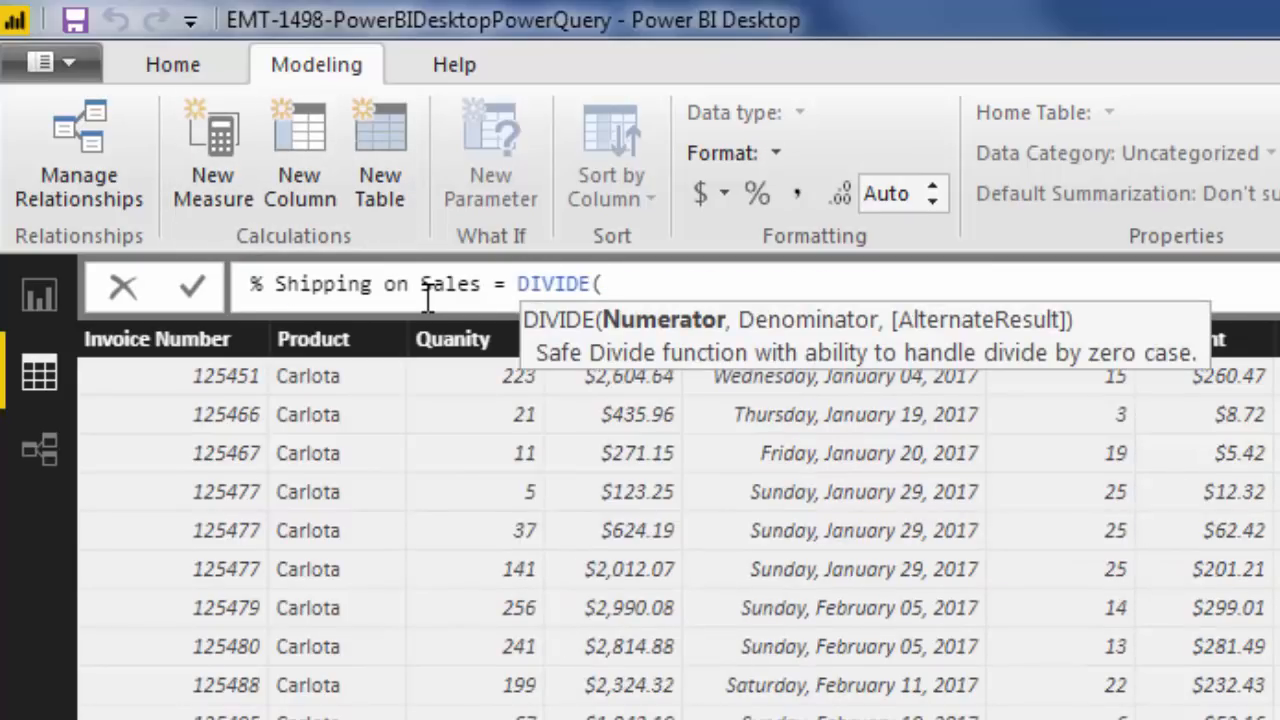
text([)
key(Down)
key(Down)
key(Down)
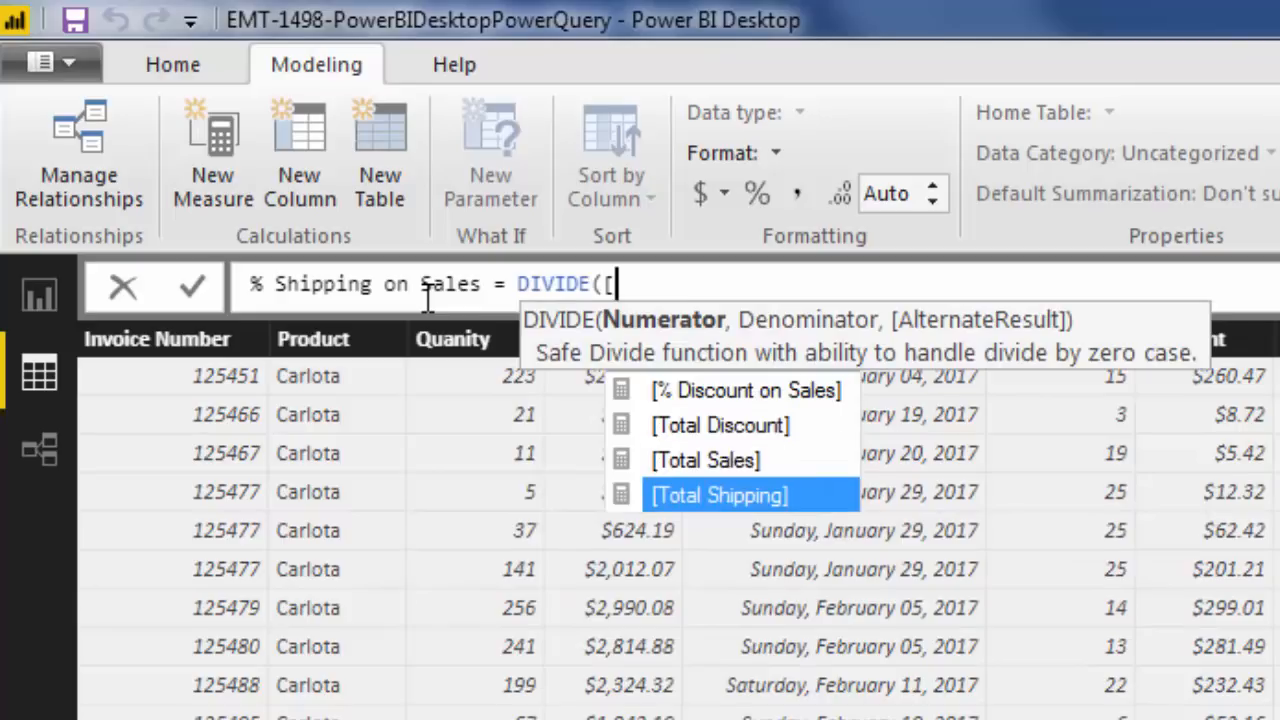
key(Tab)
text(,)
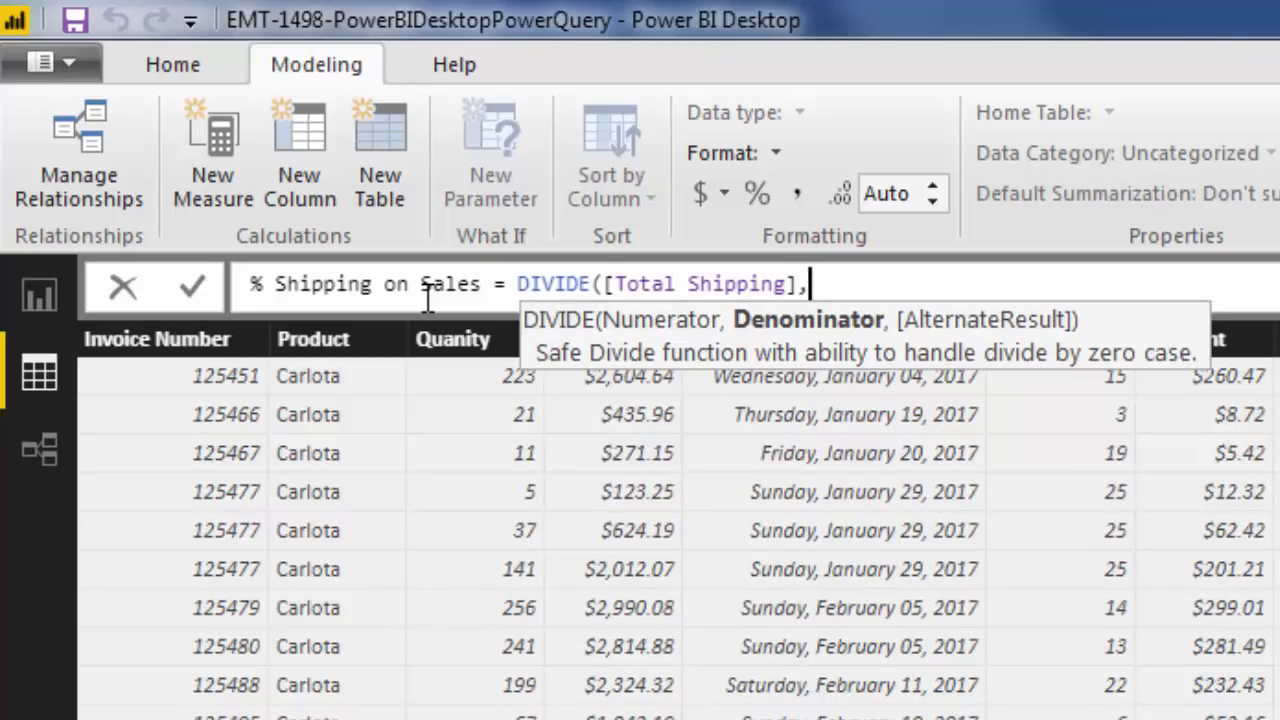
text([)
key(Down)
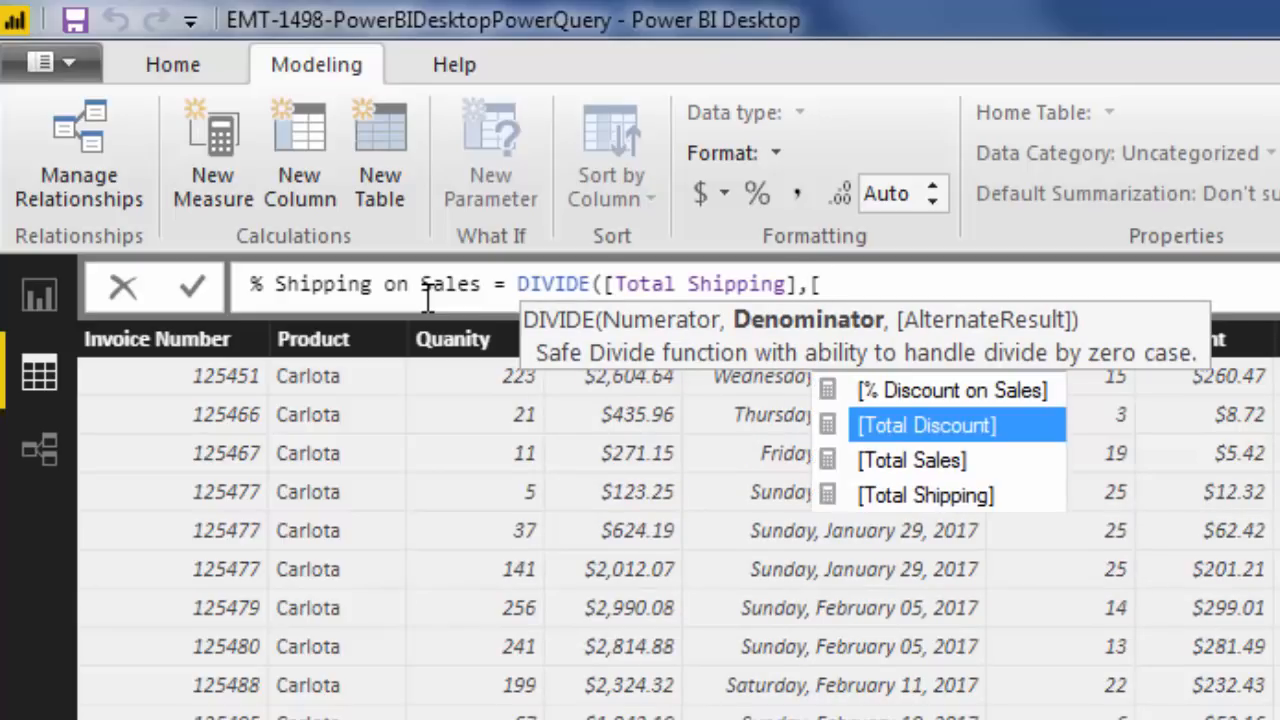
key(Down)
key(Tab)
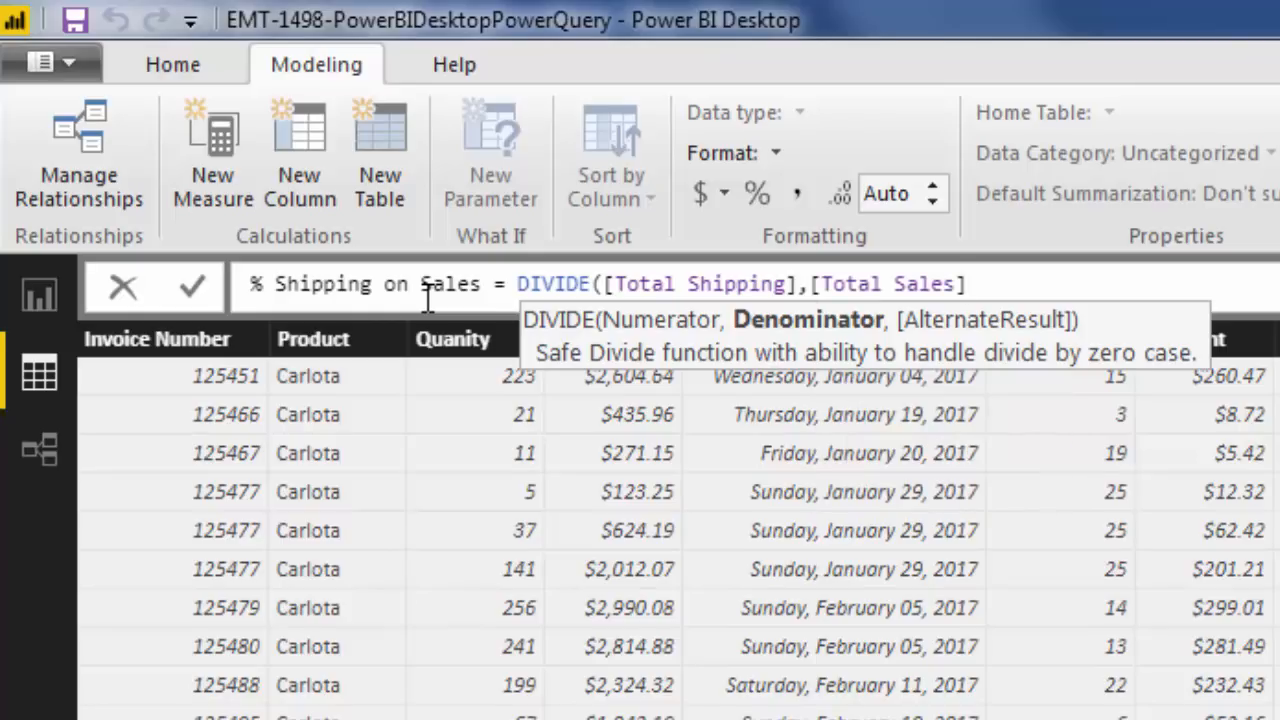
text())
key(Return)
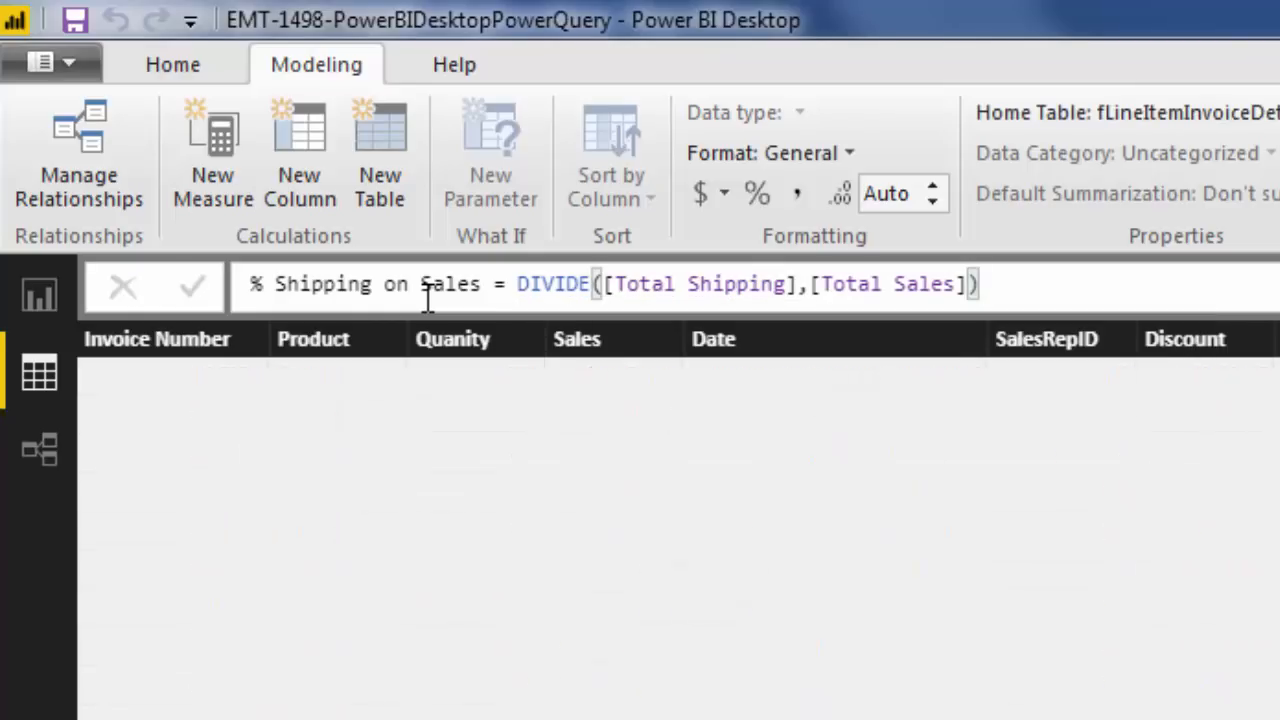
Step: Format the measures % Shipping on Sales and % Discount on Sales as percentages
click(755, 198)
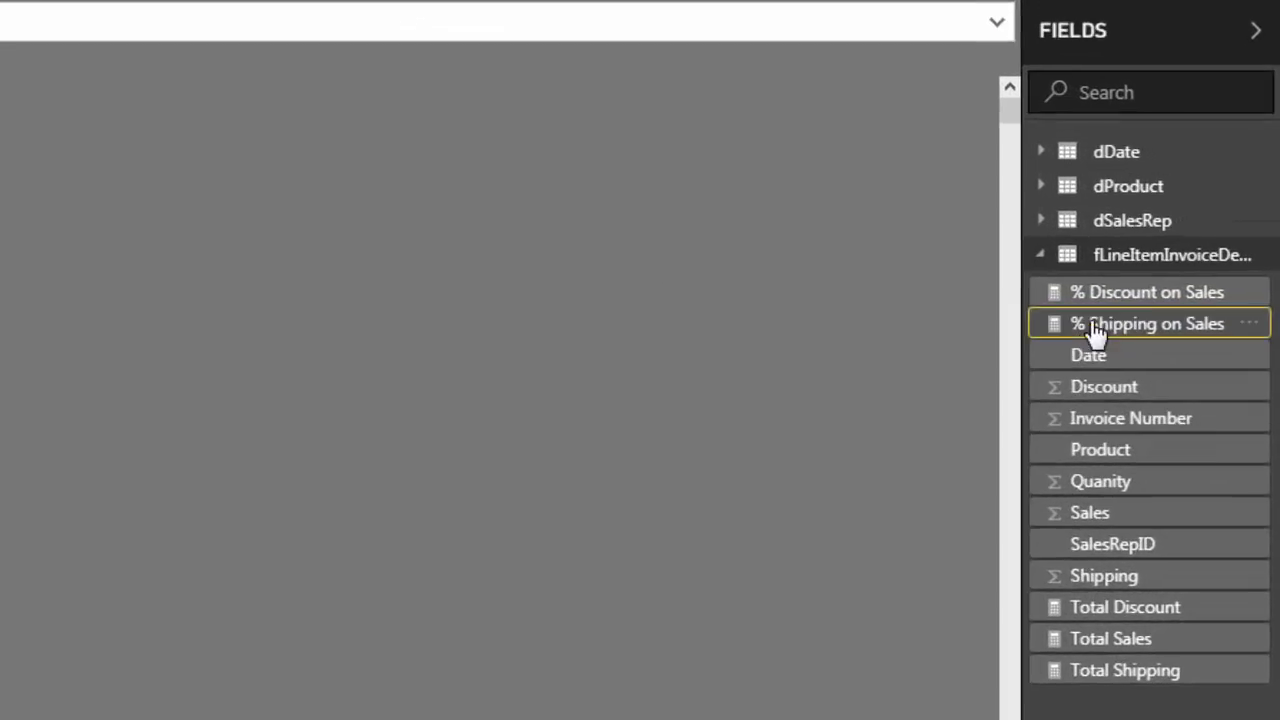
click(1098, 300)
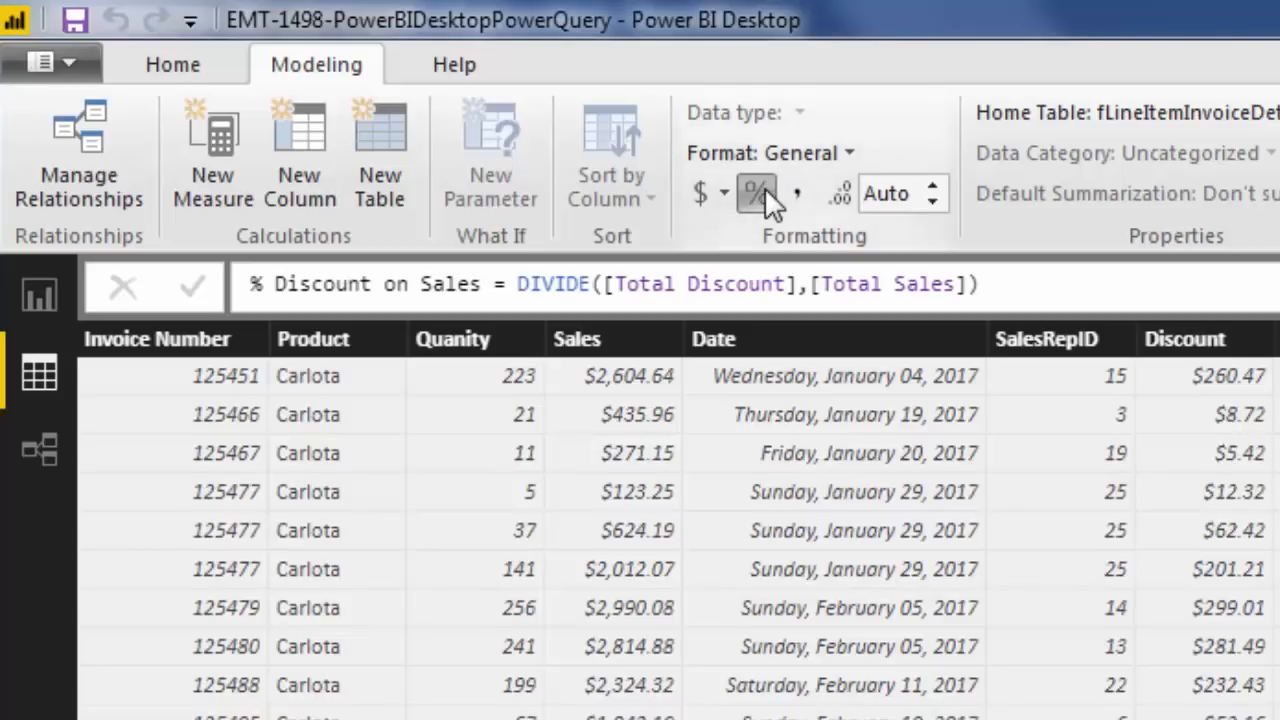
click(765, 195)
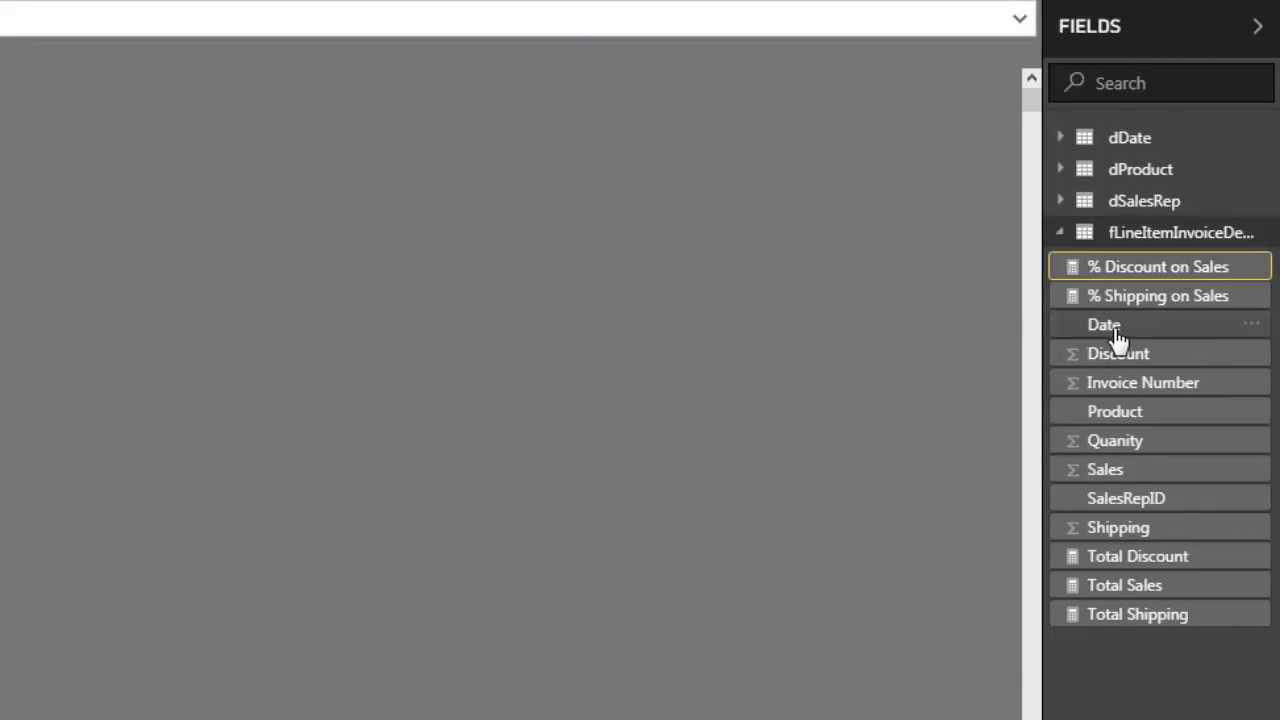
Step: Hide the Date, Discount, Invoice Number and Product columns of fLineItemInvoiceDetail in Report View
right_click(1114, 330)
right_click(1114, 330)
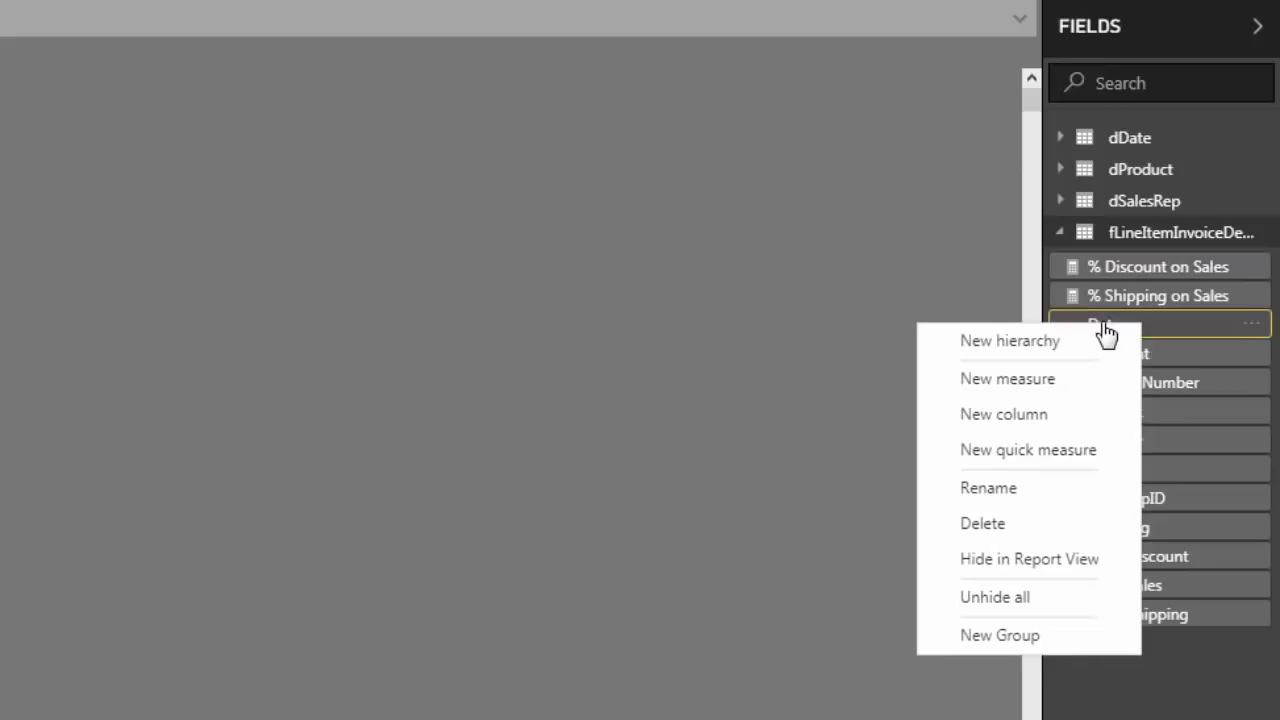
click(986, 558)
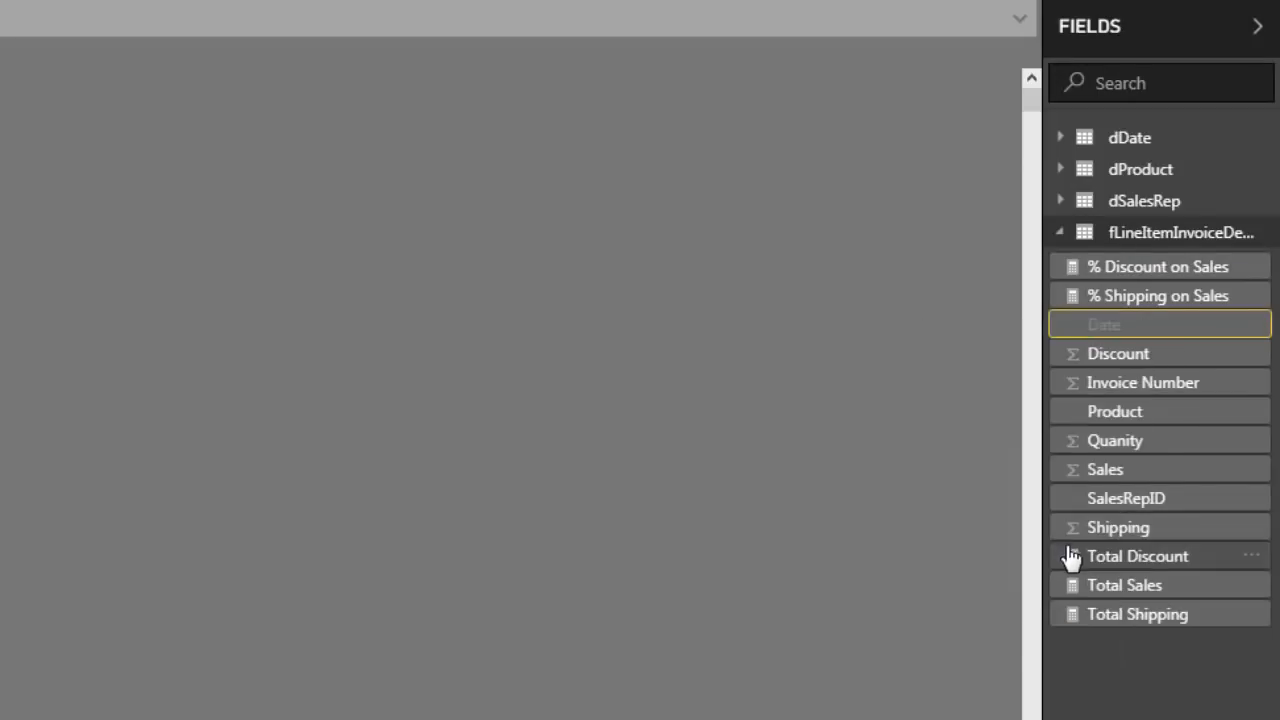
right_click(1136, 356)
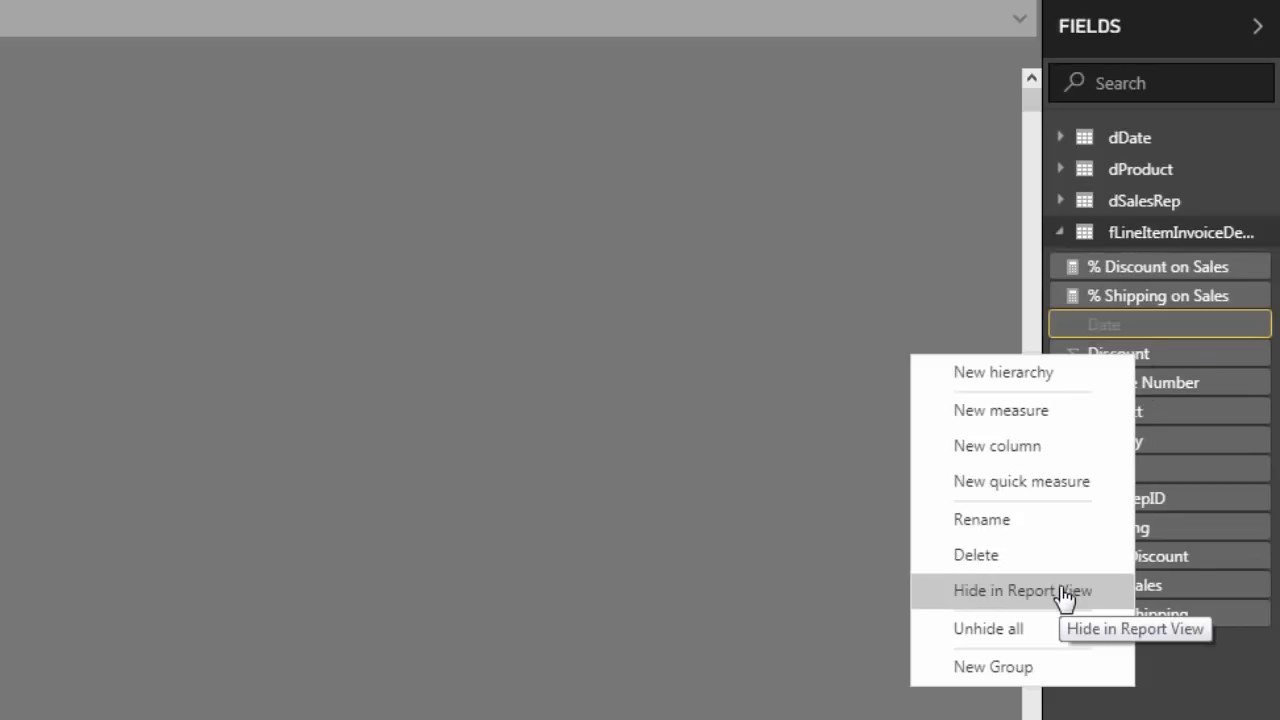
click(1063, 592)
right_click(1130, 392)
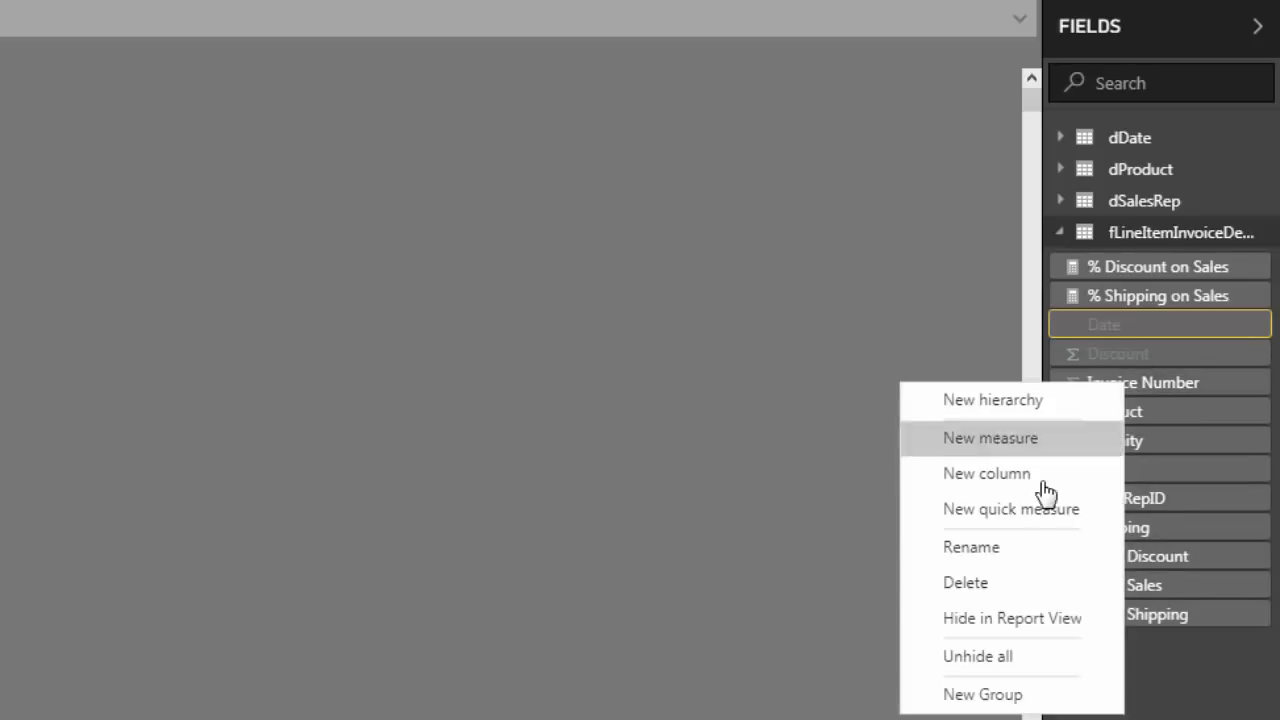
click(1050, 614)
right_click(1117, 425)
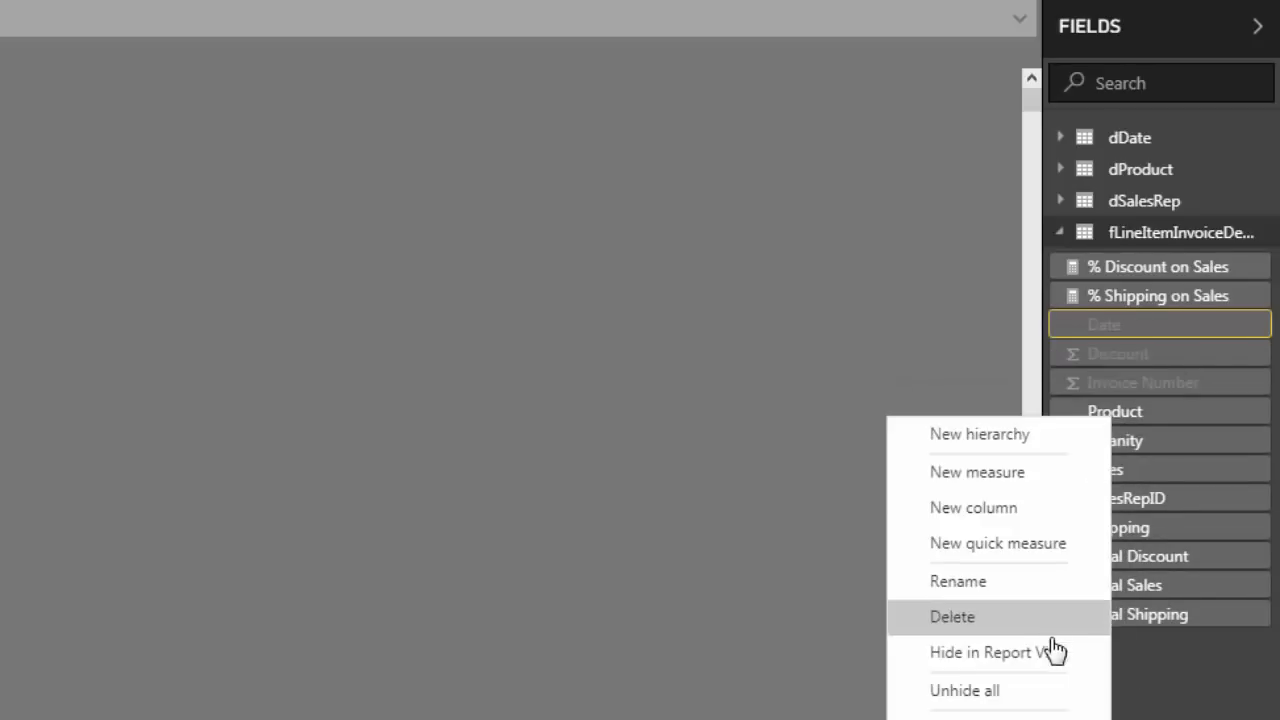
click(977, 660)
Step: Hide the Quanity, Sales, SalesRepID and Shipping columns of fLineItemInvoiceDetail in Report View
right_click(1141, 448)
click(1080, 668)
right_click(1137, 477)
click(1069, 698)
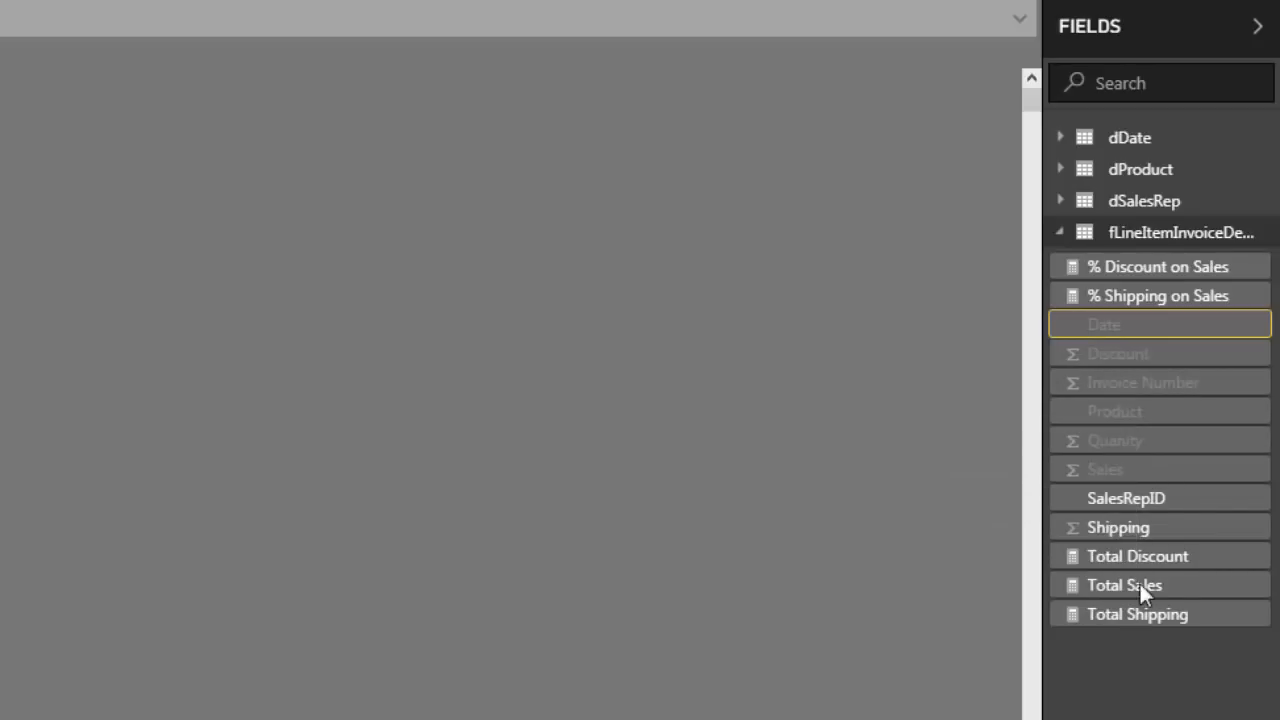
right_click(1143, 508)
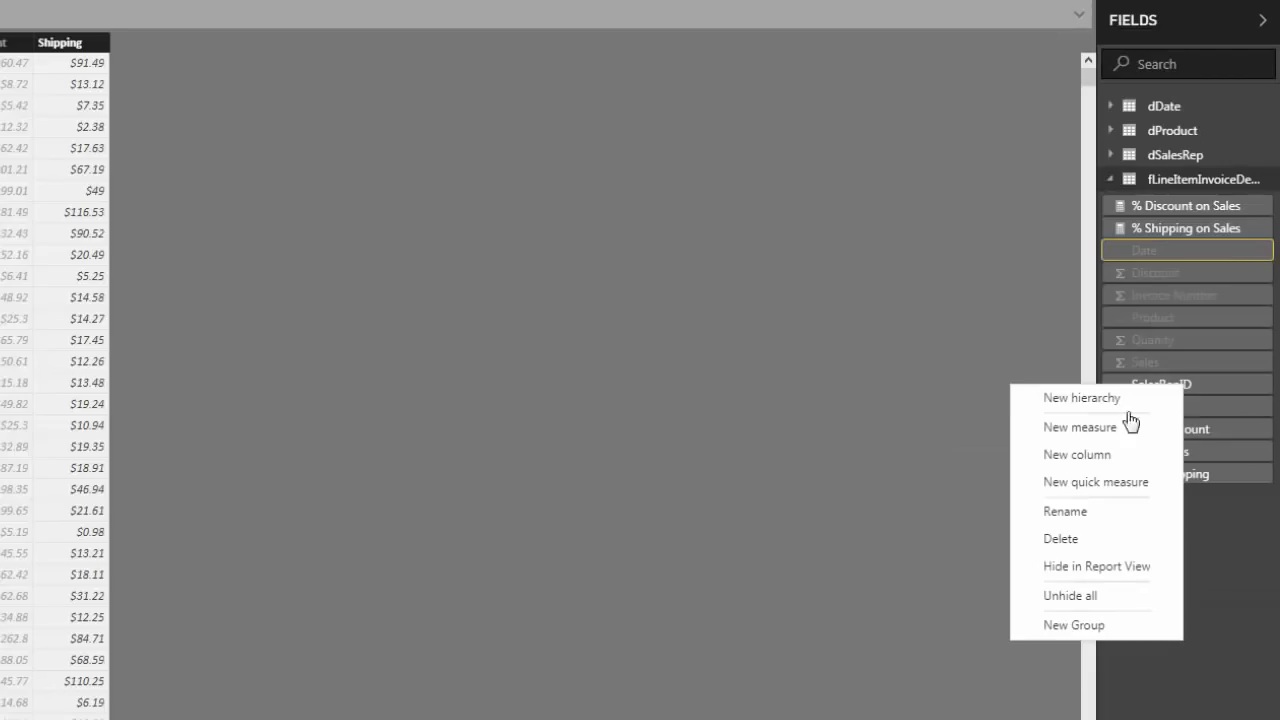
click(1097, 568)
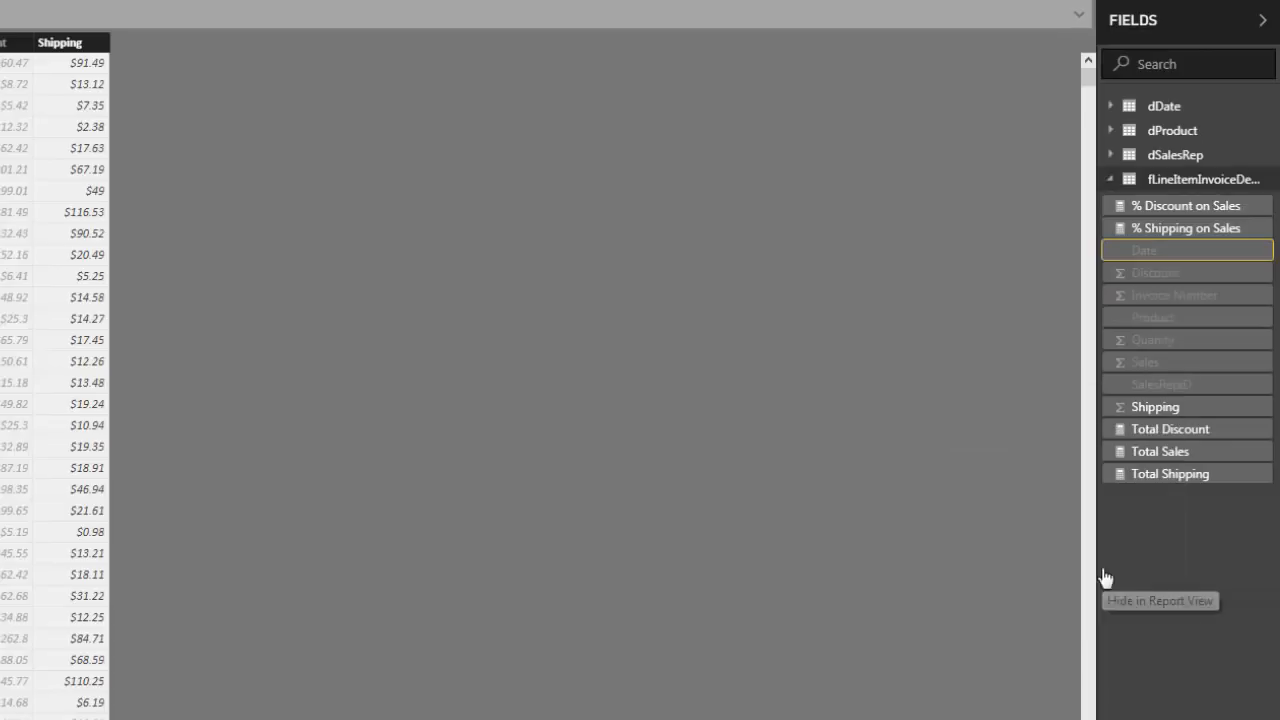
right_click(1180, 411)
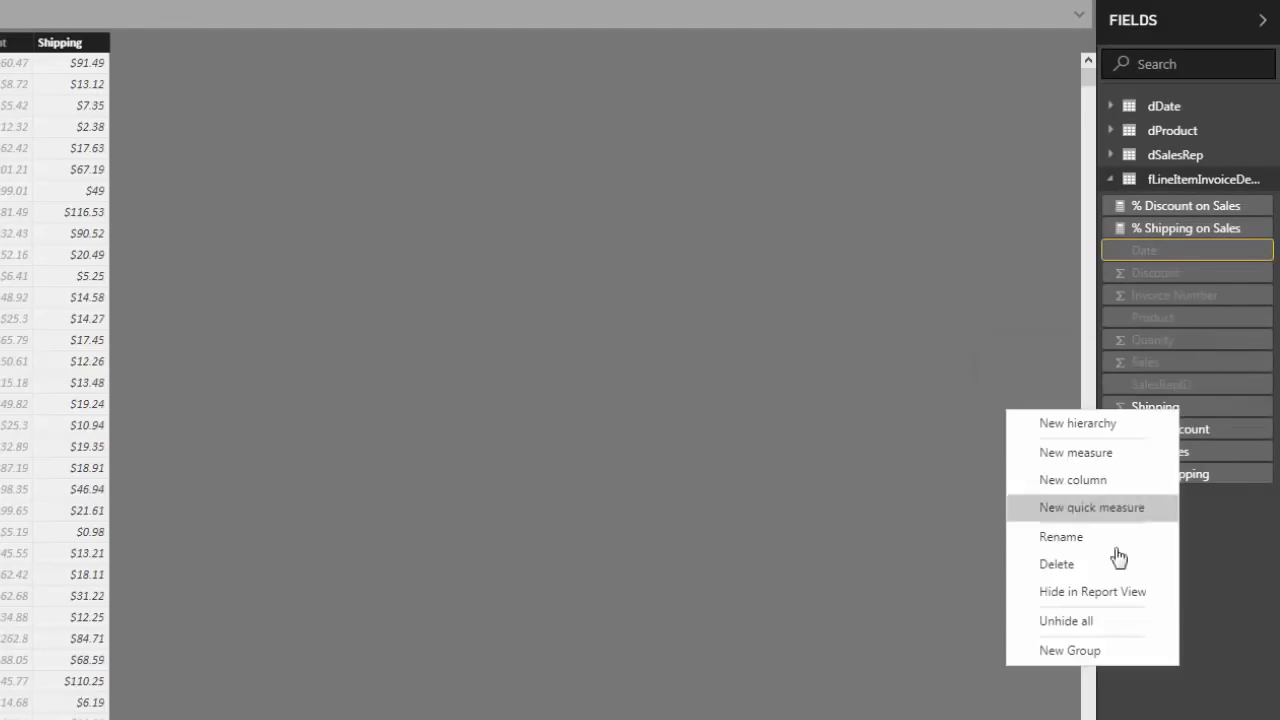
click(1118, 592)
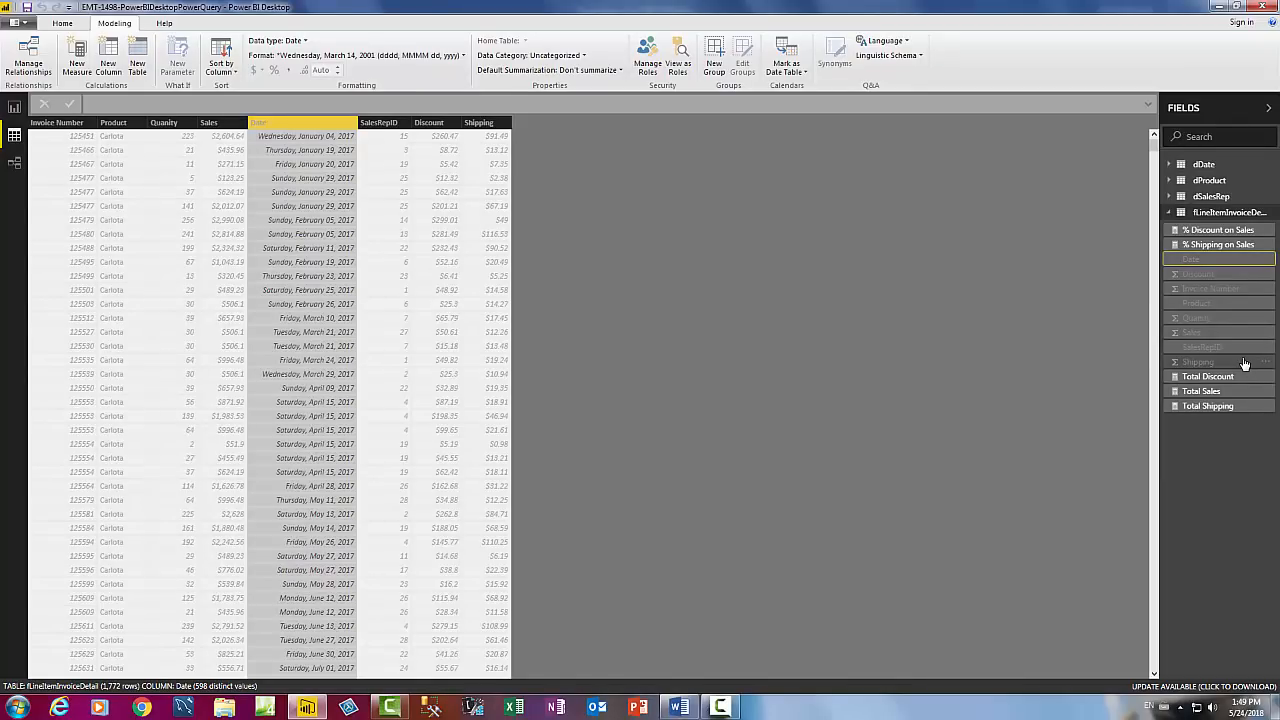
Step: Show the relationship diagram and move the fLineItemInvoiceDetail table slightly upward
click(14, 162)
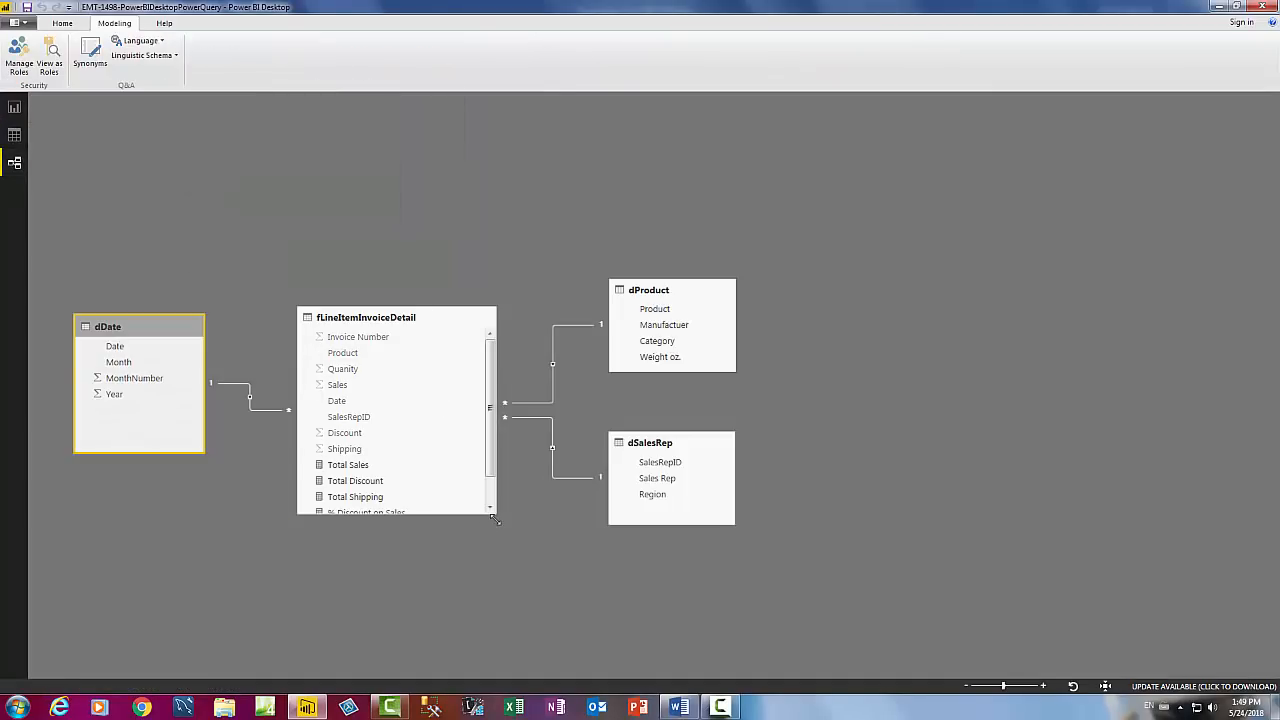
click(434, 400)
drag(452, 320, 448, 277)
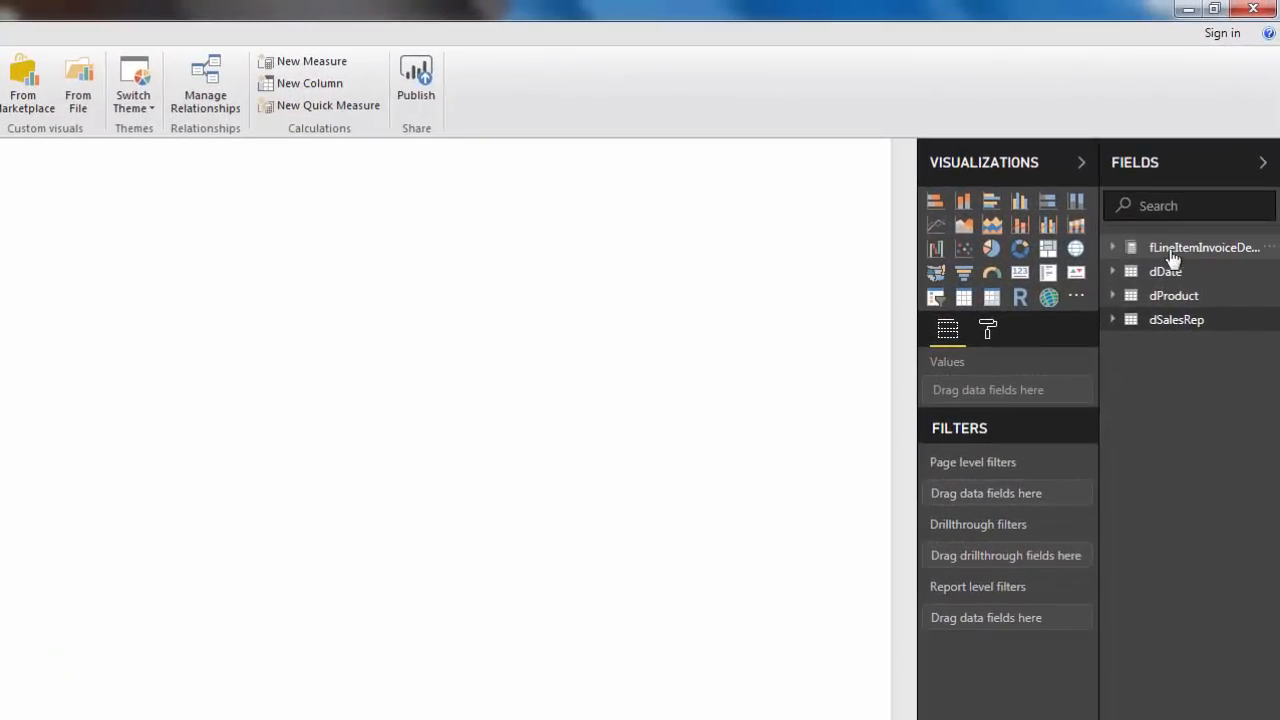
Step: In Report View, expand the fLineItemInvoiceDetail, dDate, dProduct and dSalesRep tables to list their available fields
click(1113, 248)
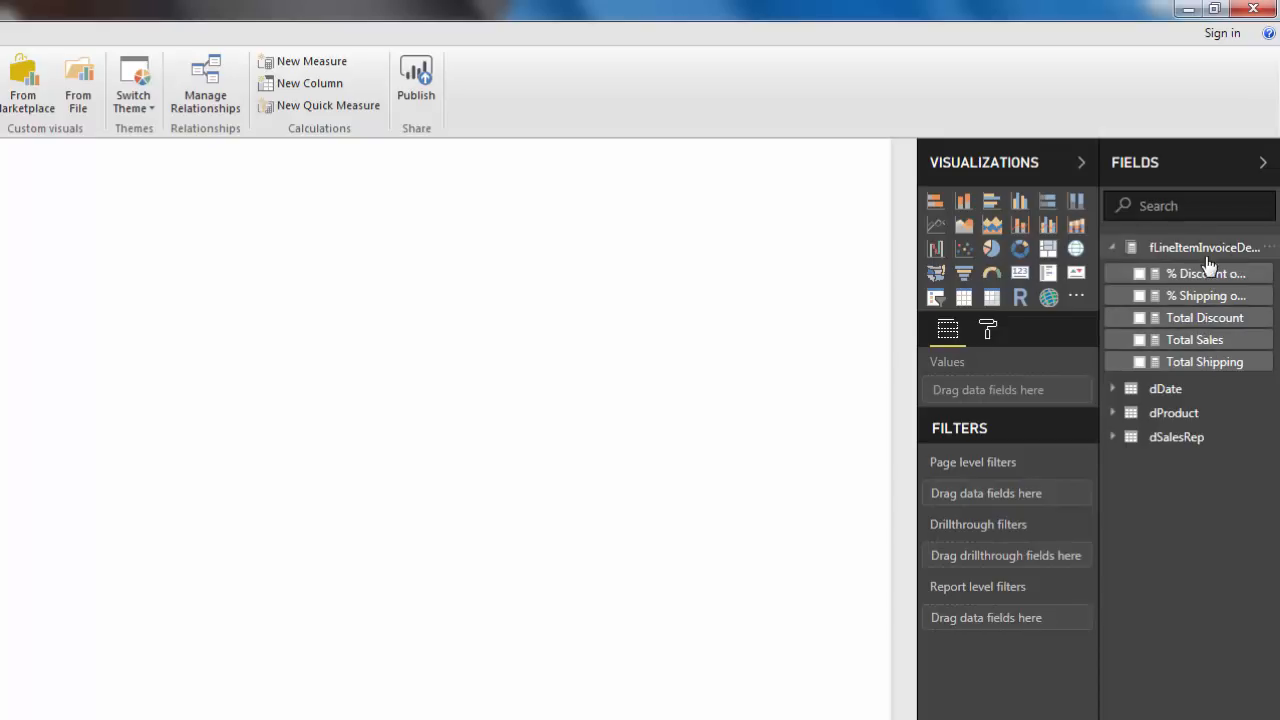
click(1113, 389)
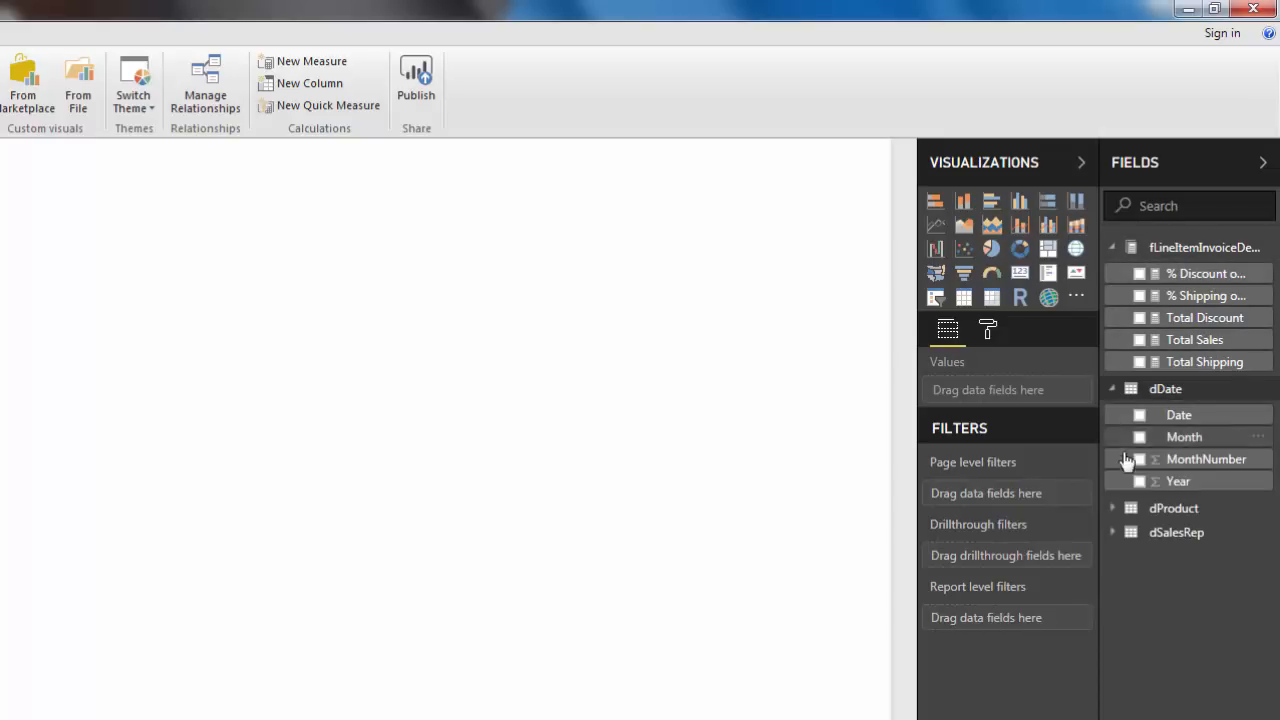
click(1112, 509)
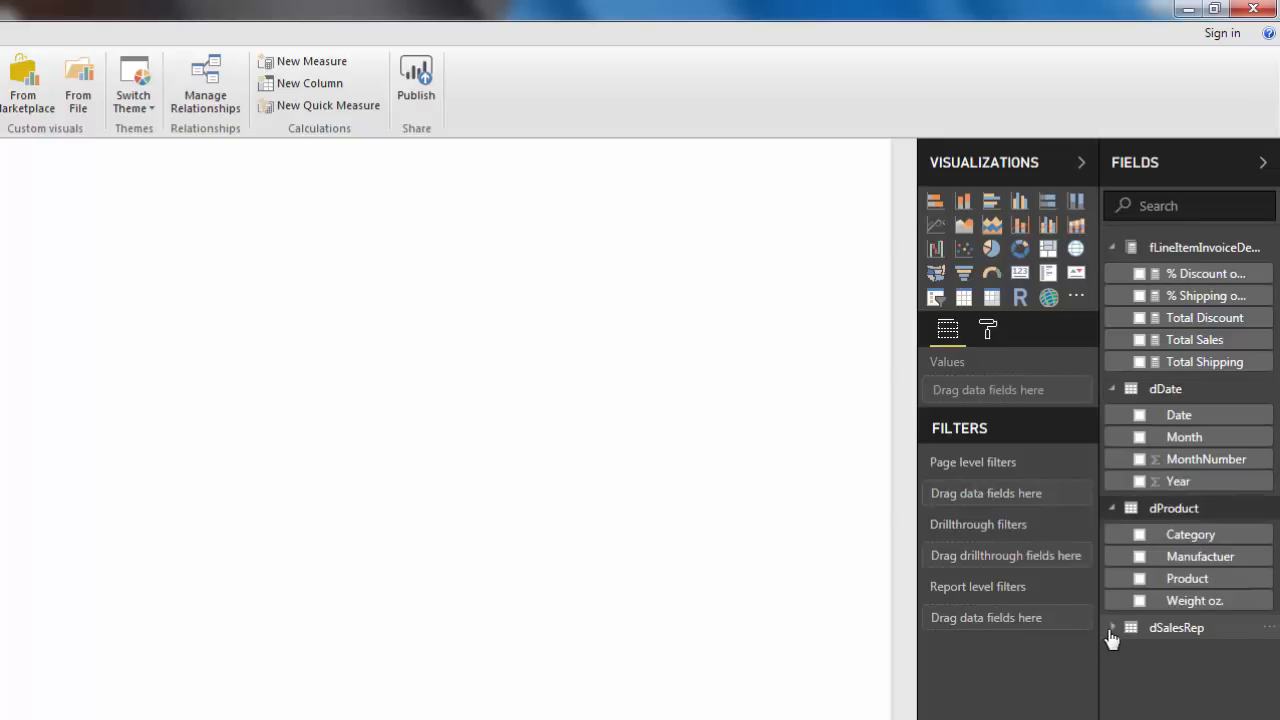
click(1112, 628)
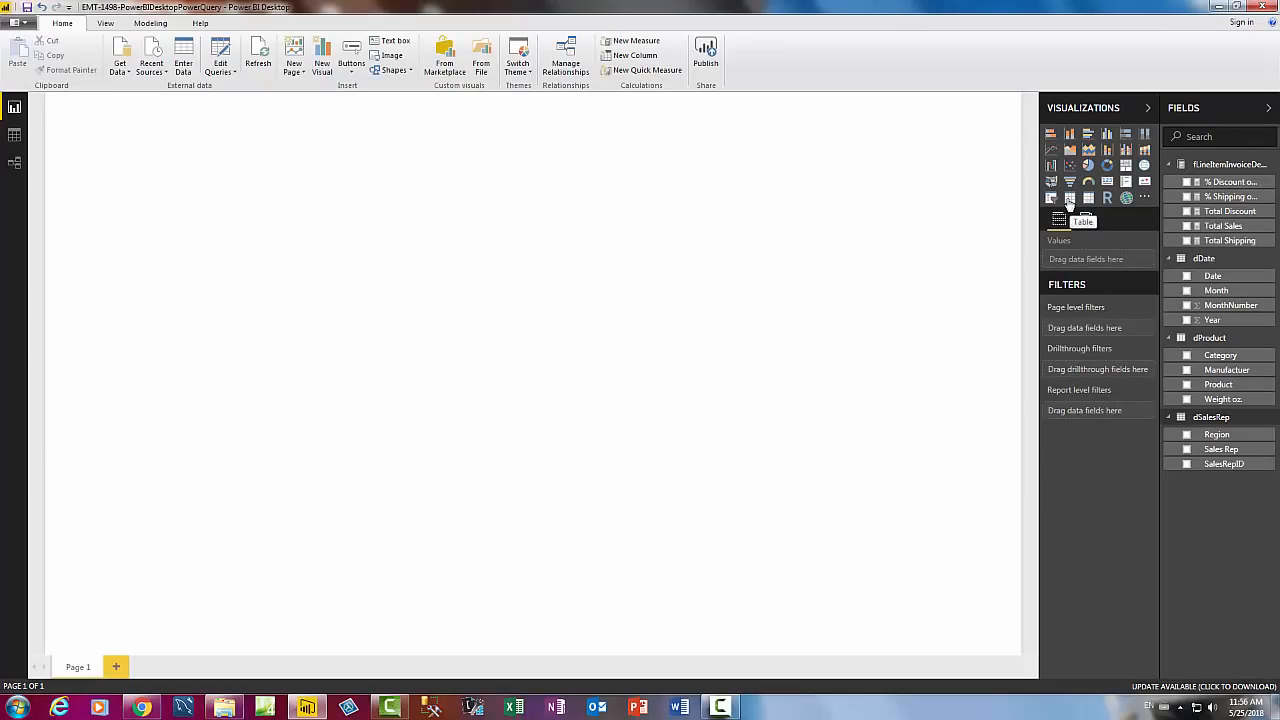
Step: Insert a table visual showing Product, Total Sales, Total Shipping, % Shipping on Sales, Total Discount and % Discount on Sales
click(963, 297)
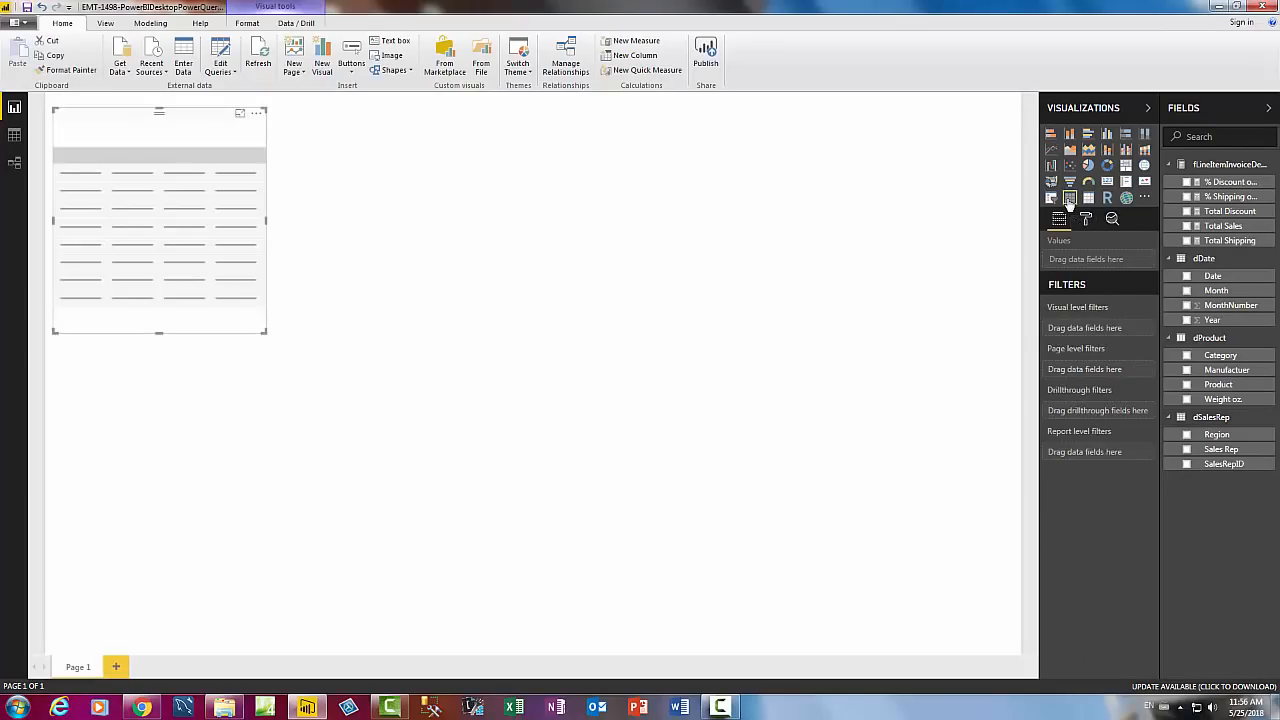
click(1187, 385)
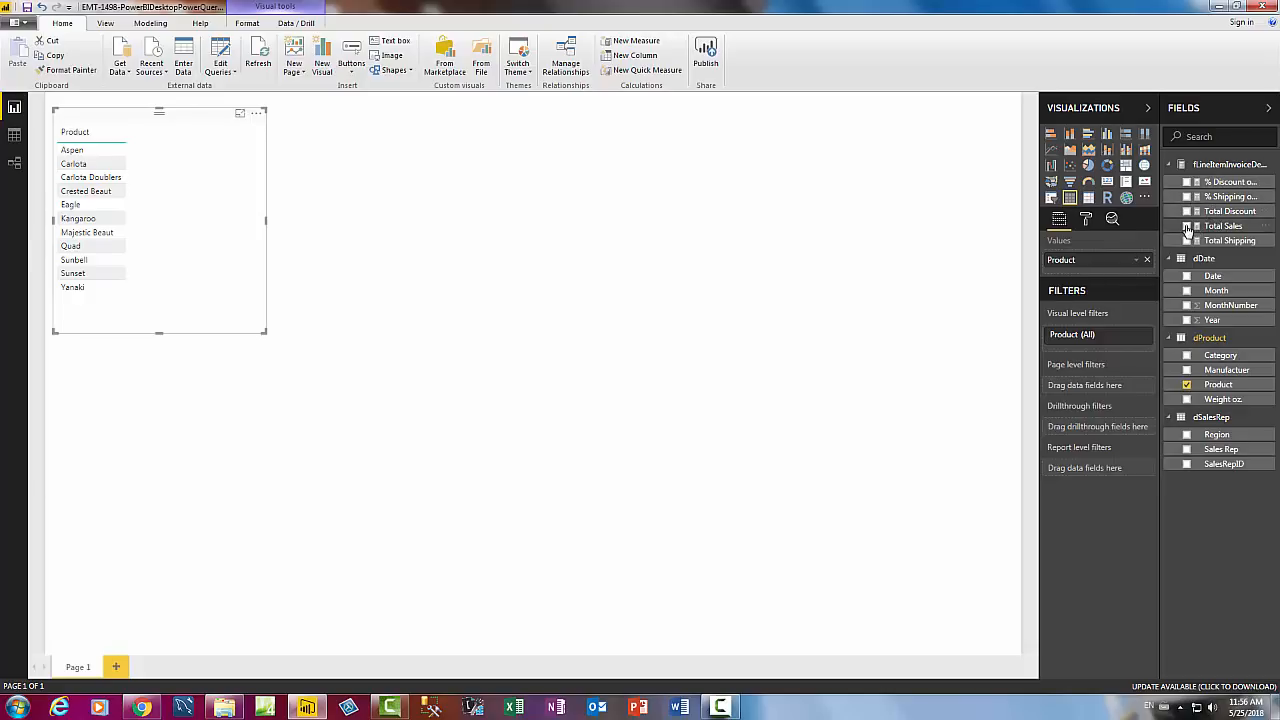
click(1187, 226)
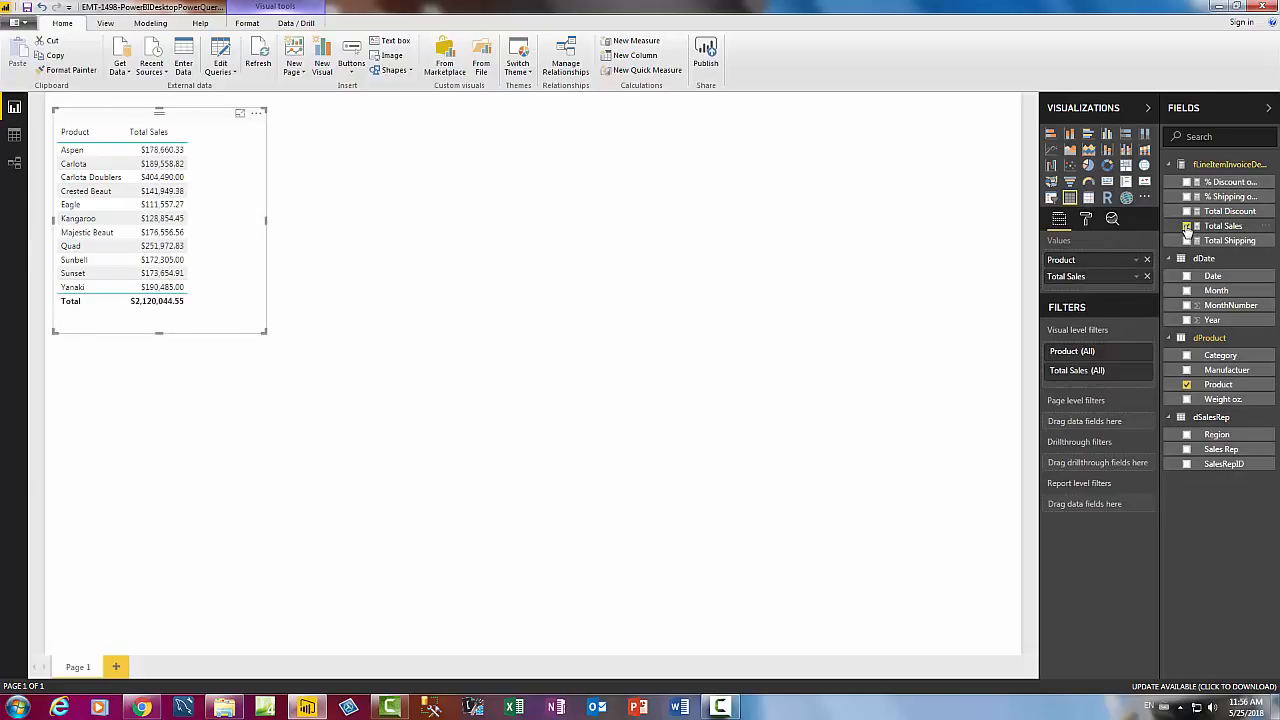
click(1187, 241)
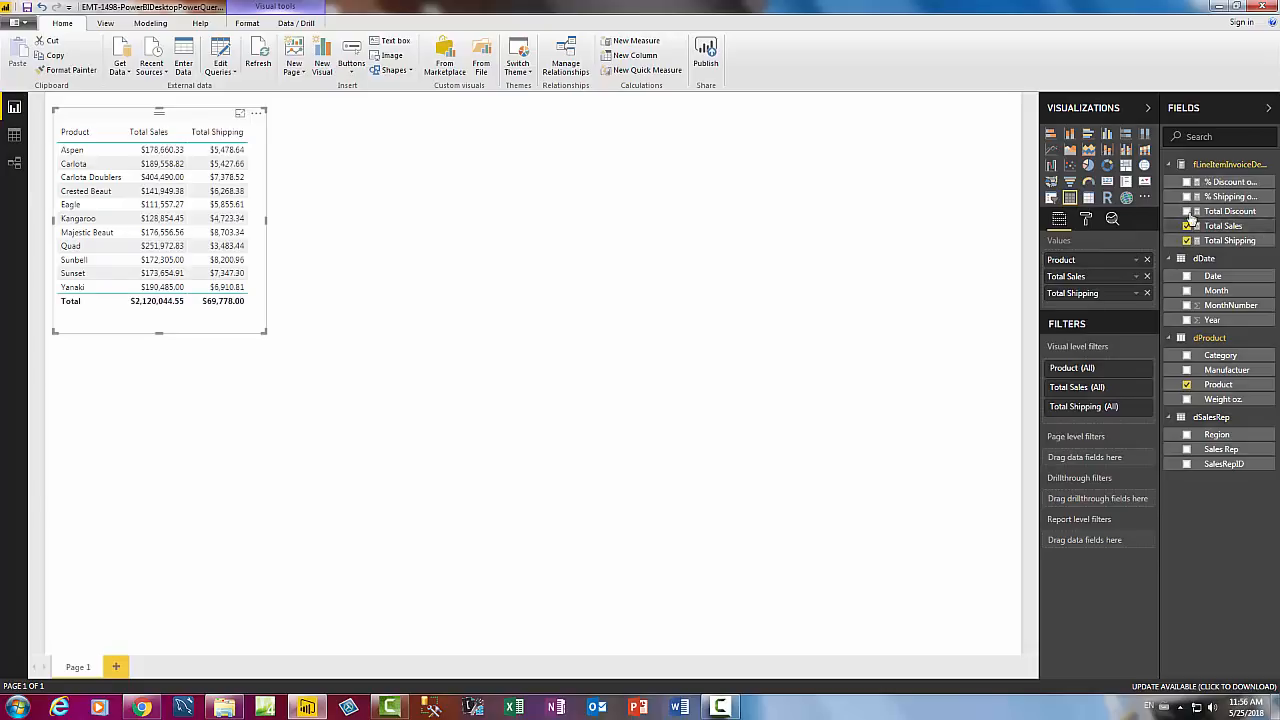
click(1187, 196)
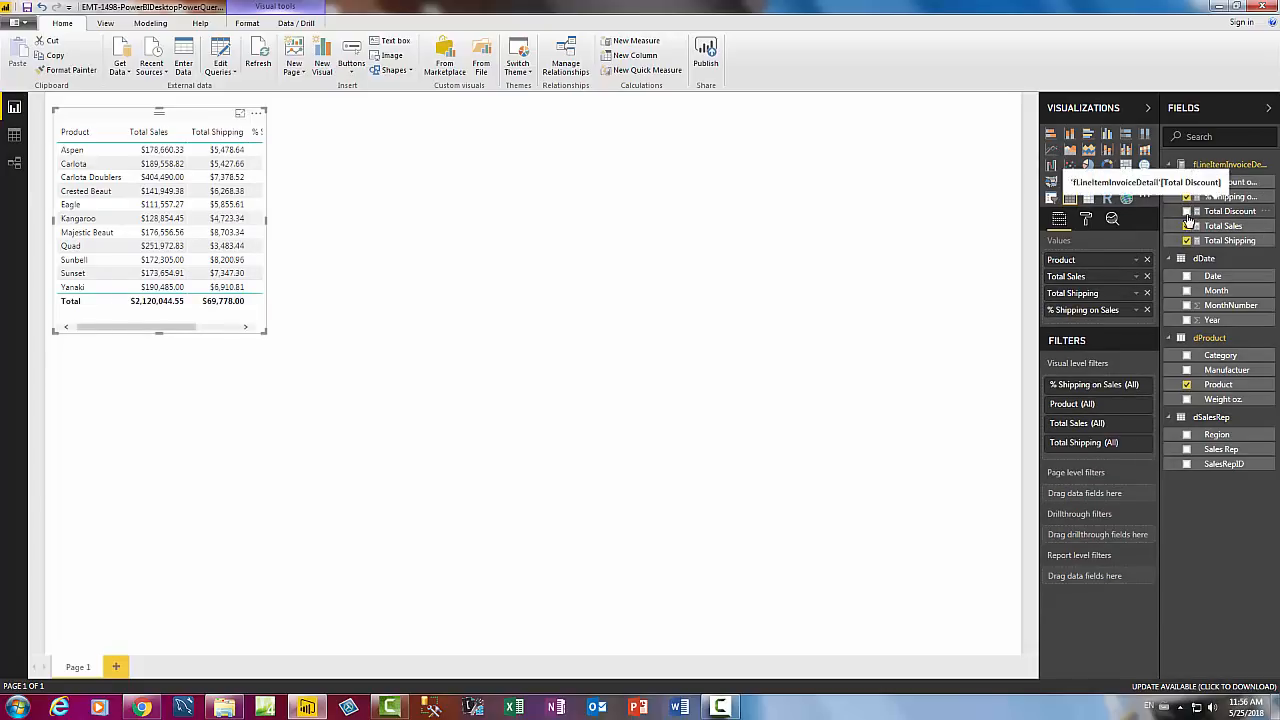
click(1187, 211)
click(1187, 182)
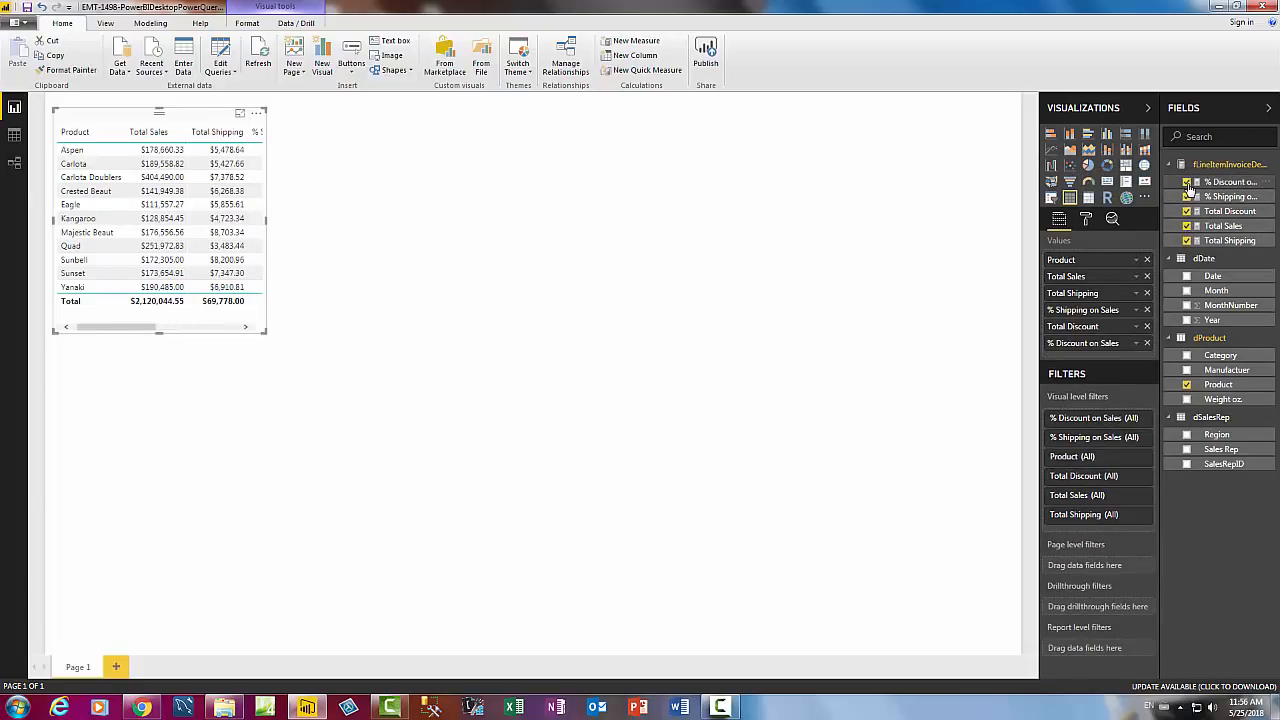
Step: Enlarge the product table, place it lower on the page, and apply the Flashy rows table style
drag(267, 338, 578, 386)
drag(497, 120, 529, 251)
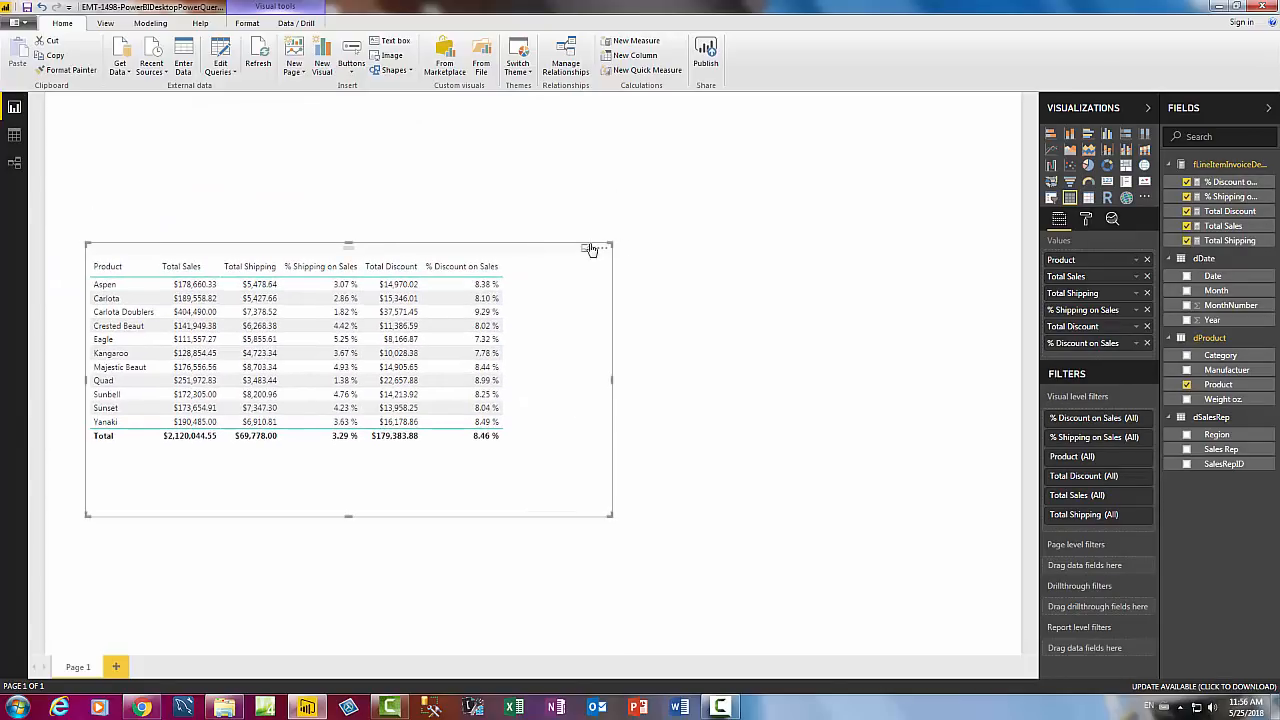
click(1088, 222)
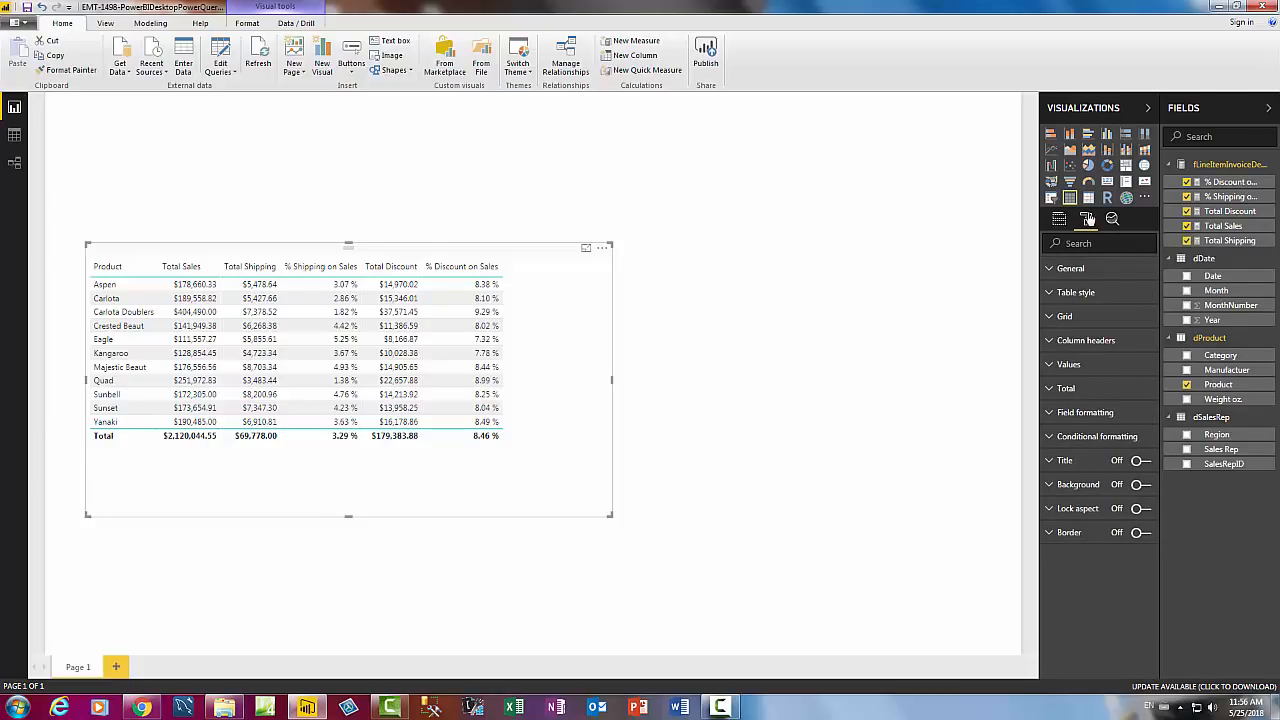
click(1049, 294)
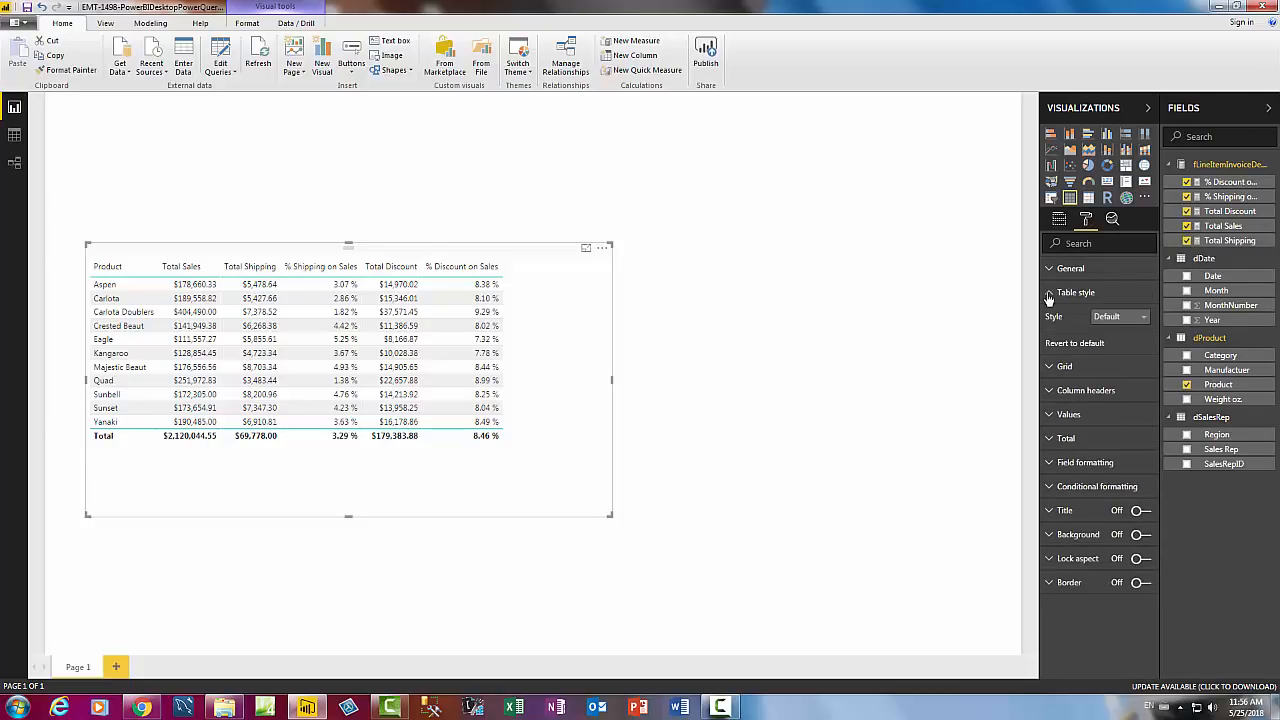
click(1145, 318)
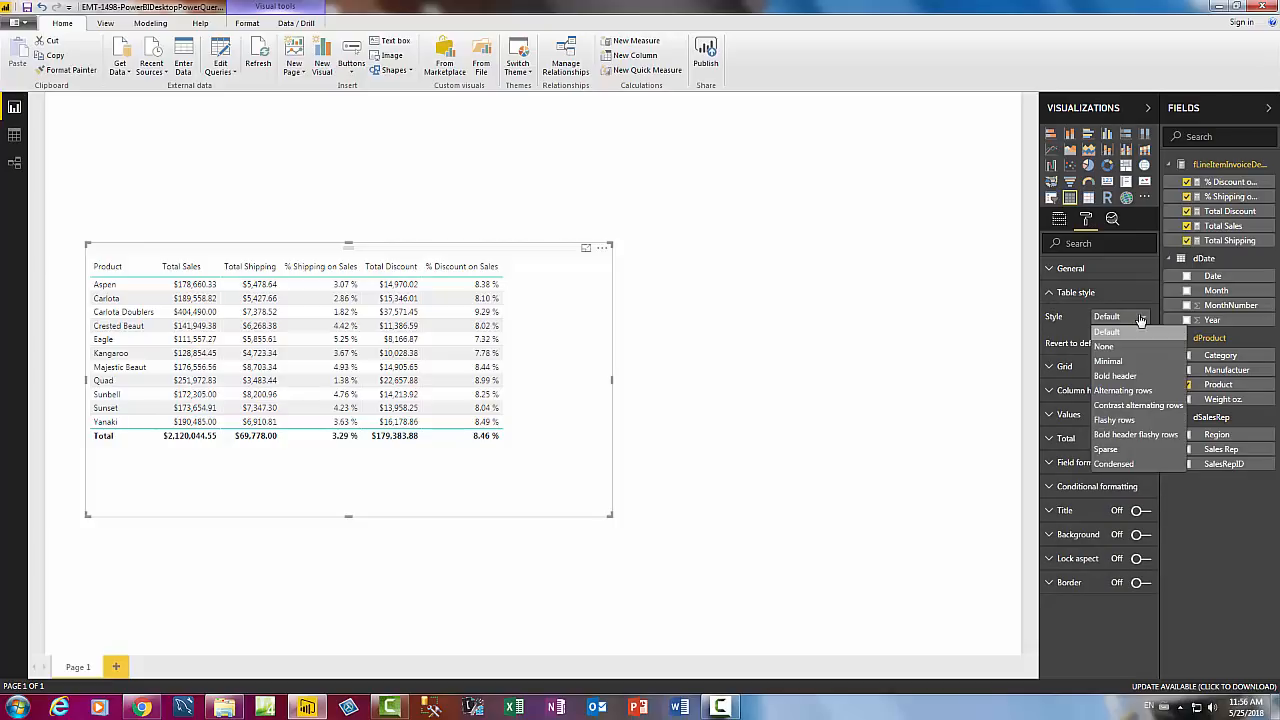
click(1114, 421)
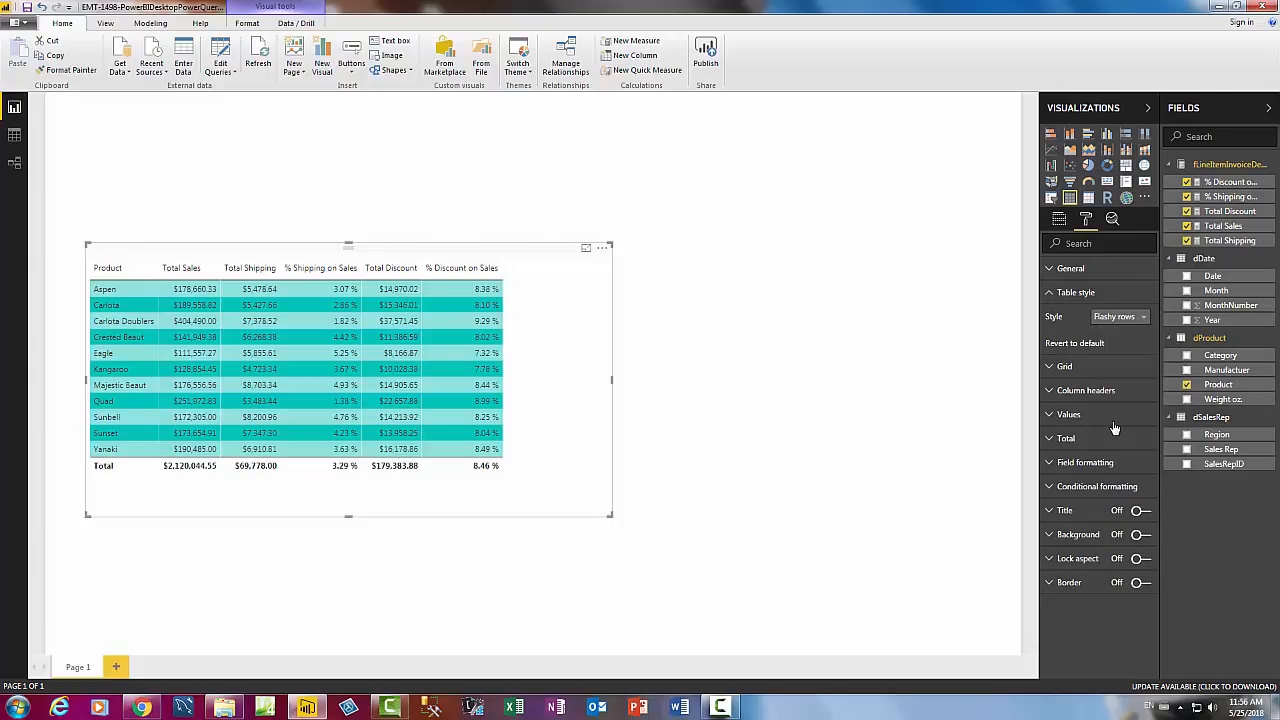
Step: Set the table's grid text size to 12 and enlarge the visual to fit all columns and rows
click(1052, 370)
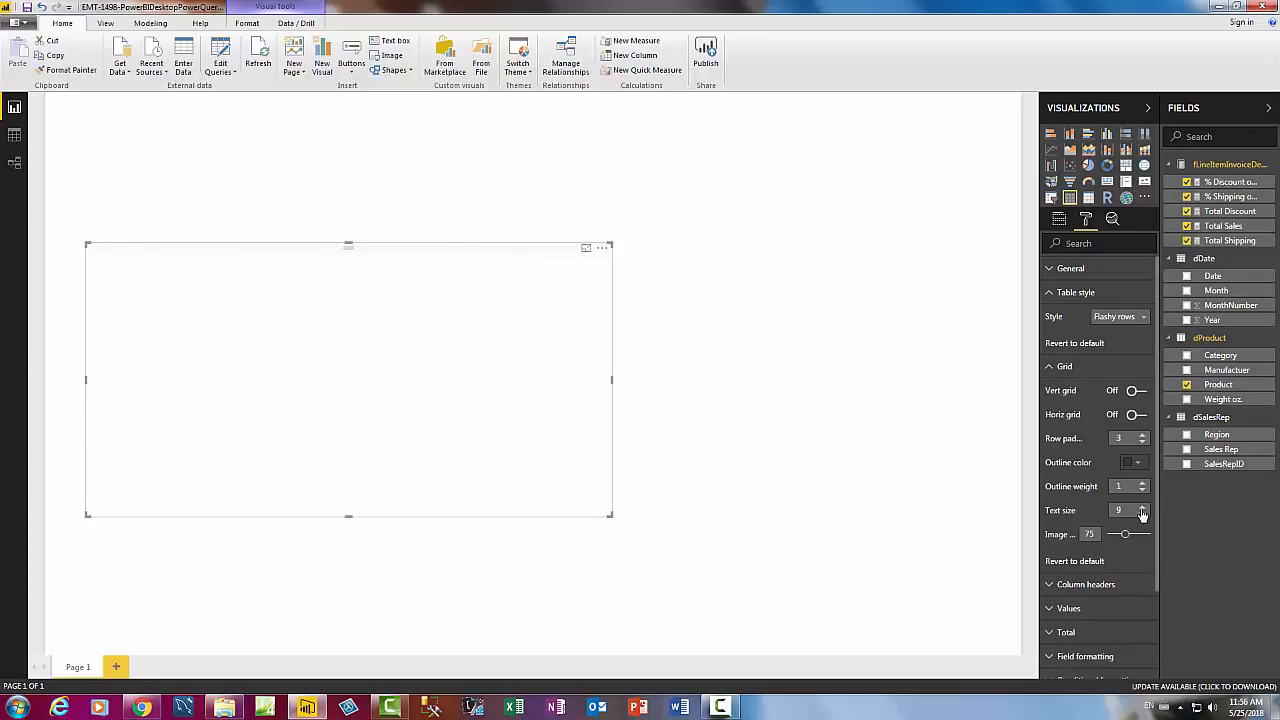
click(1143, 507)
click(1143, 507)
click(1143, 507)
click(1143, 507)
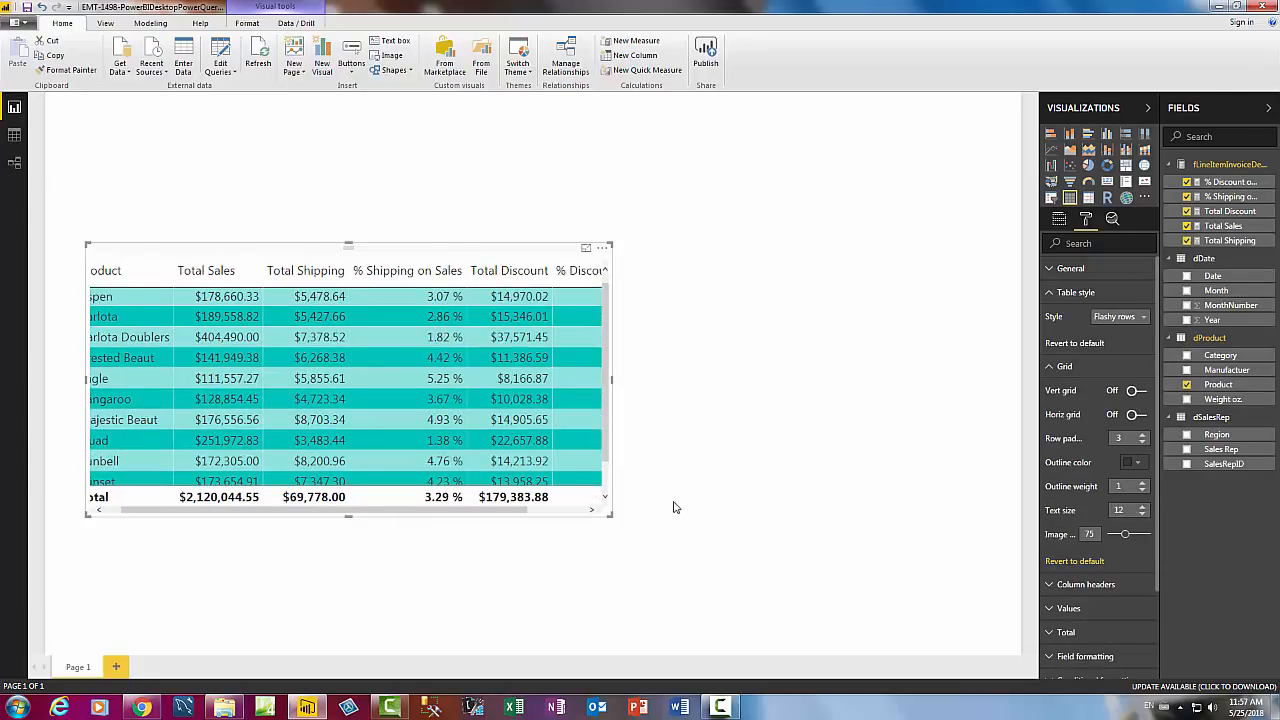
drag(612, 515, 723, 562)
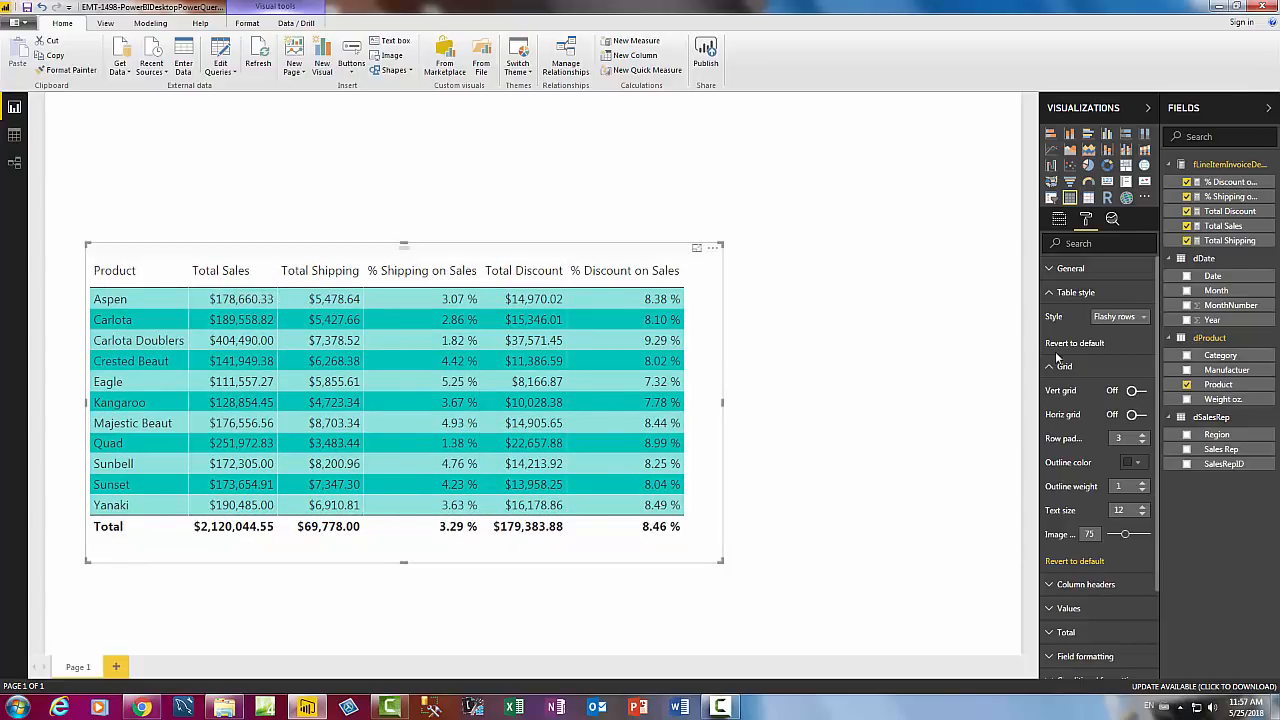
Step: Format the table's column headers with a dark green background color and a white font color
drag(1159, 564, 1159, 640)
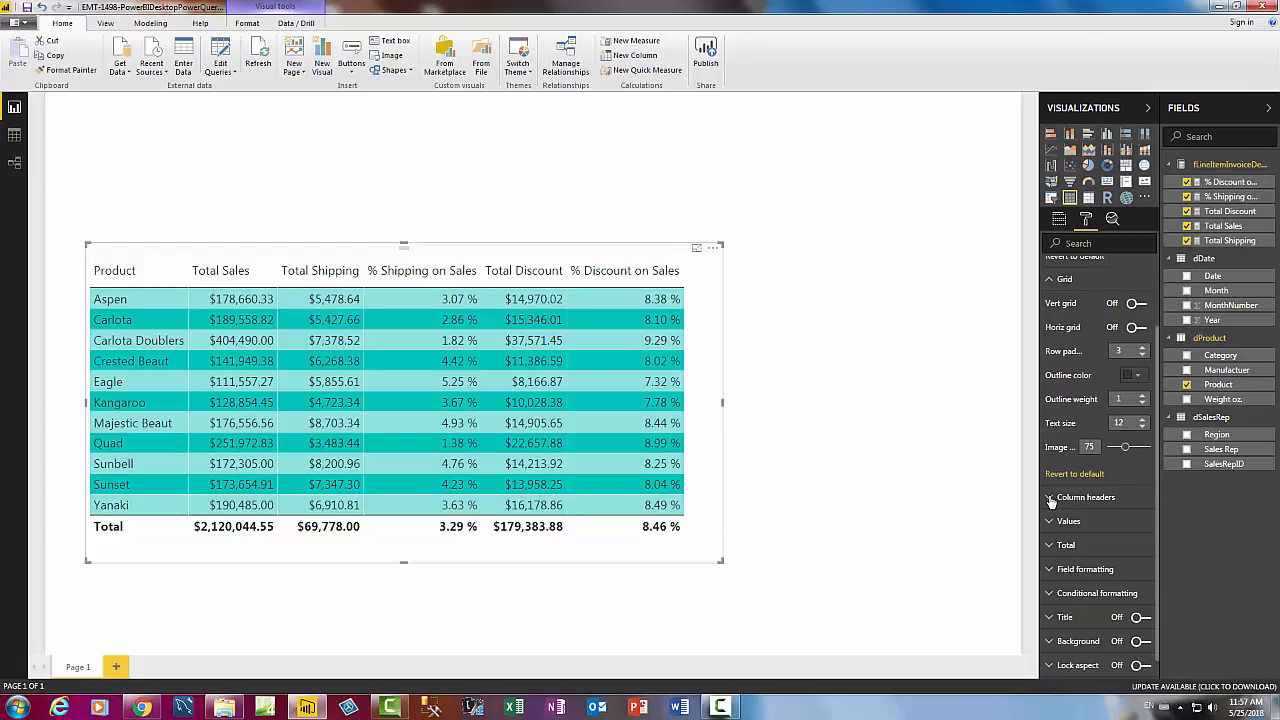
click(1050, 498)
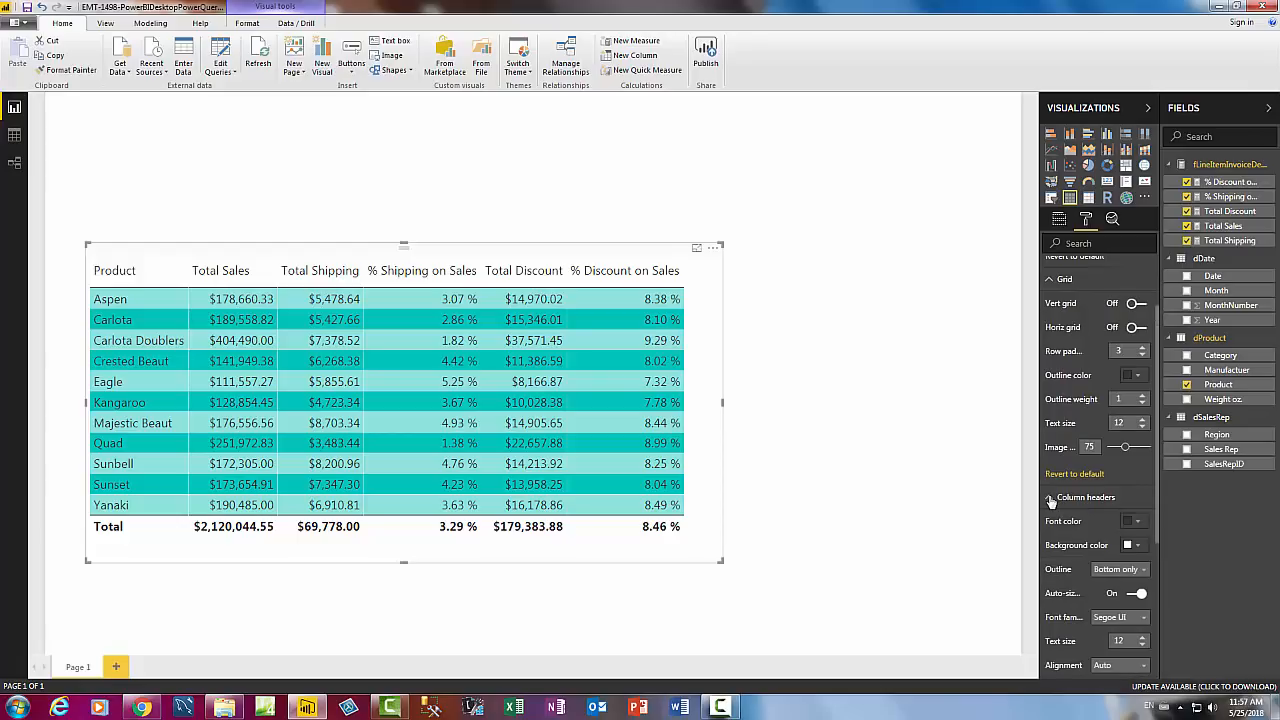
click(1141, 547)
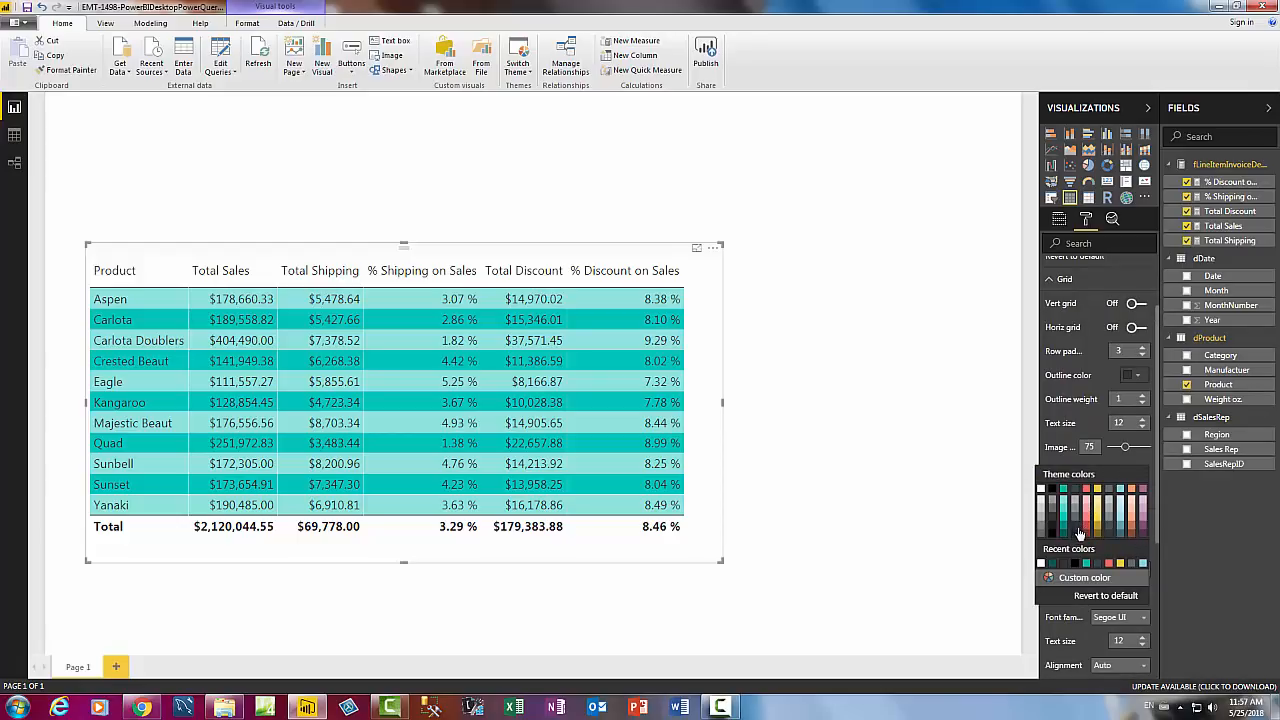
click(1064, 530)
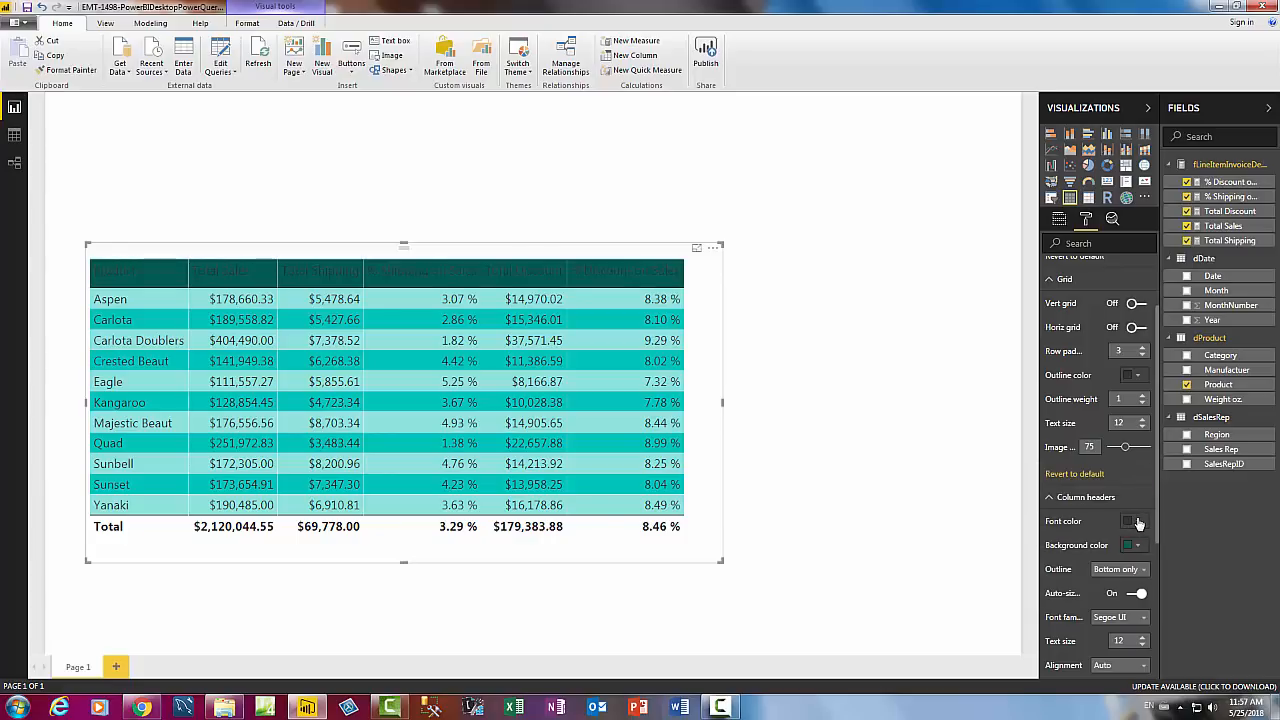
click(1138, 522)
click(1043, 398)
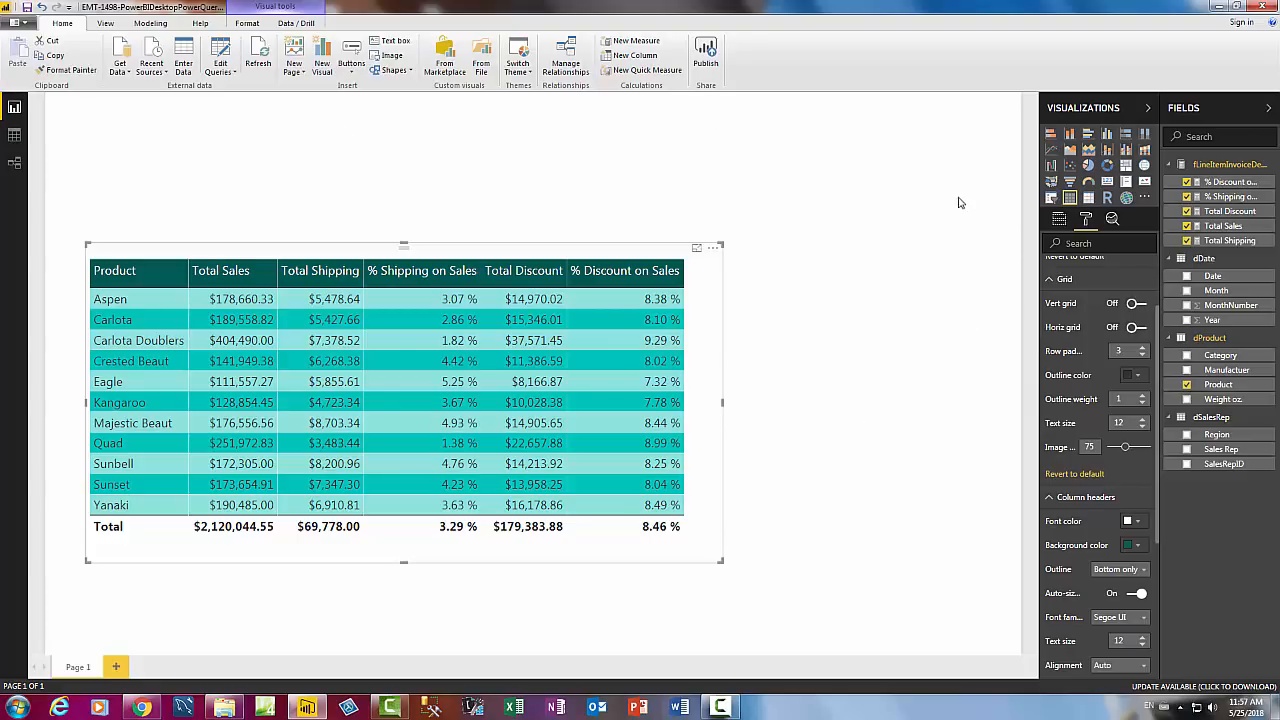
Step: Add a slicer for the dDate Year field and turn off its slider
click(958, 205)
click(1051, 198)
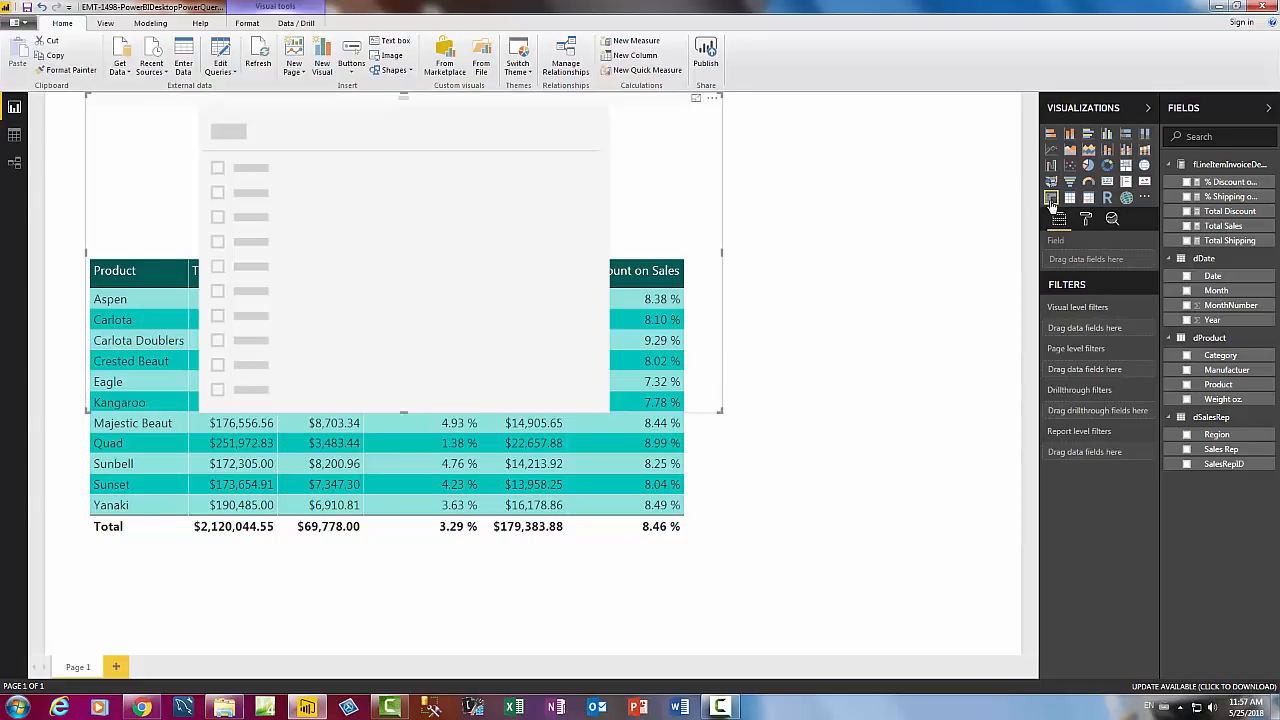
click(1186, 321)
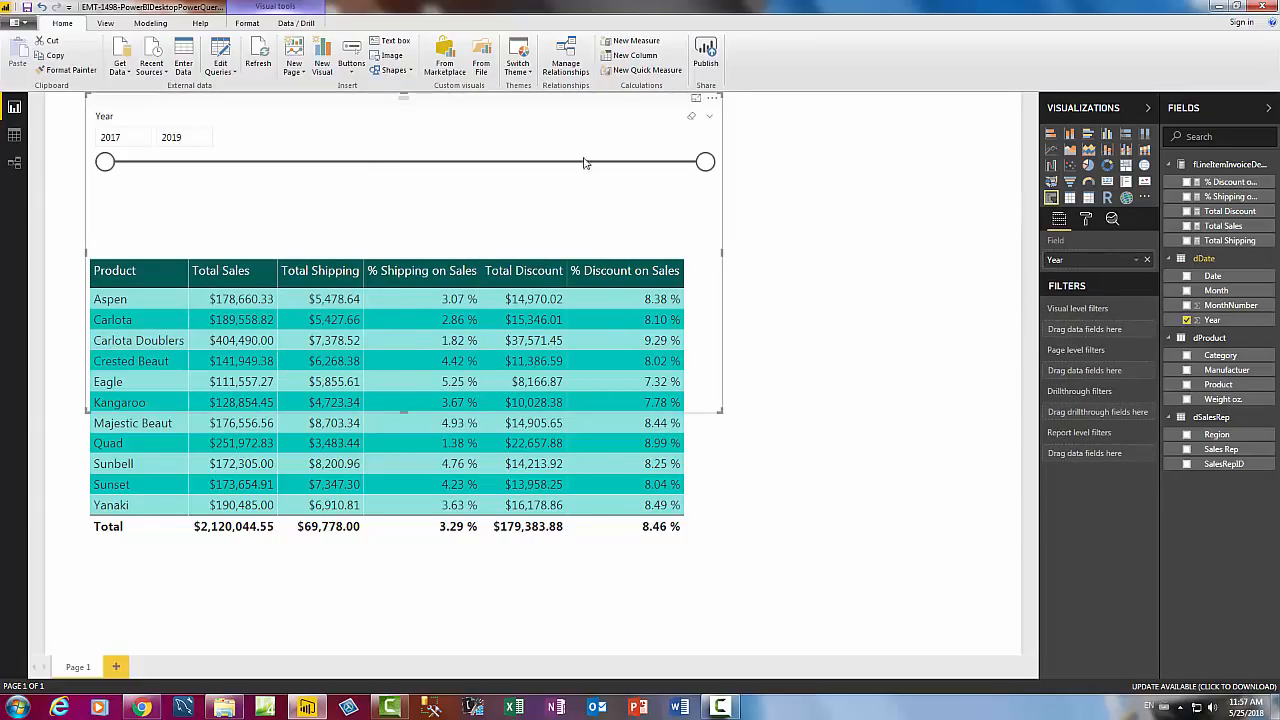
click(1088, 220)
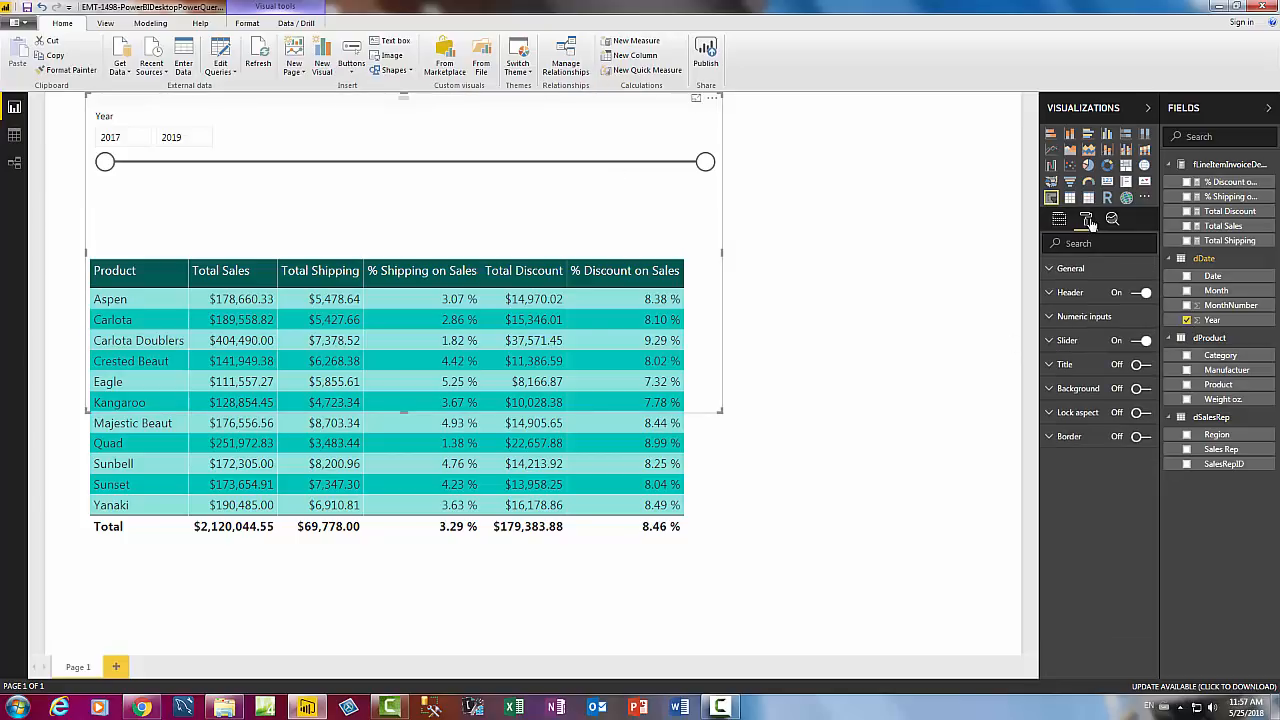
click(1140, 340)
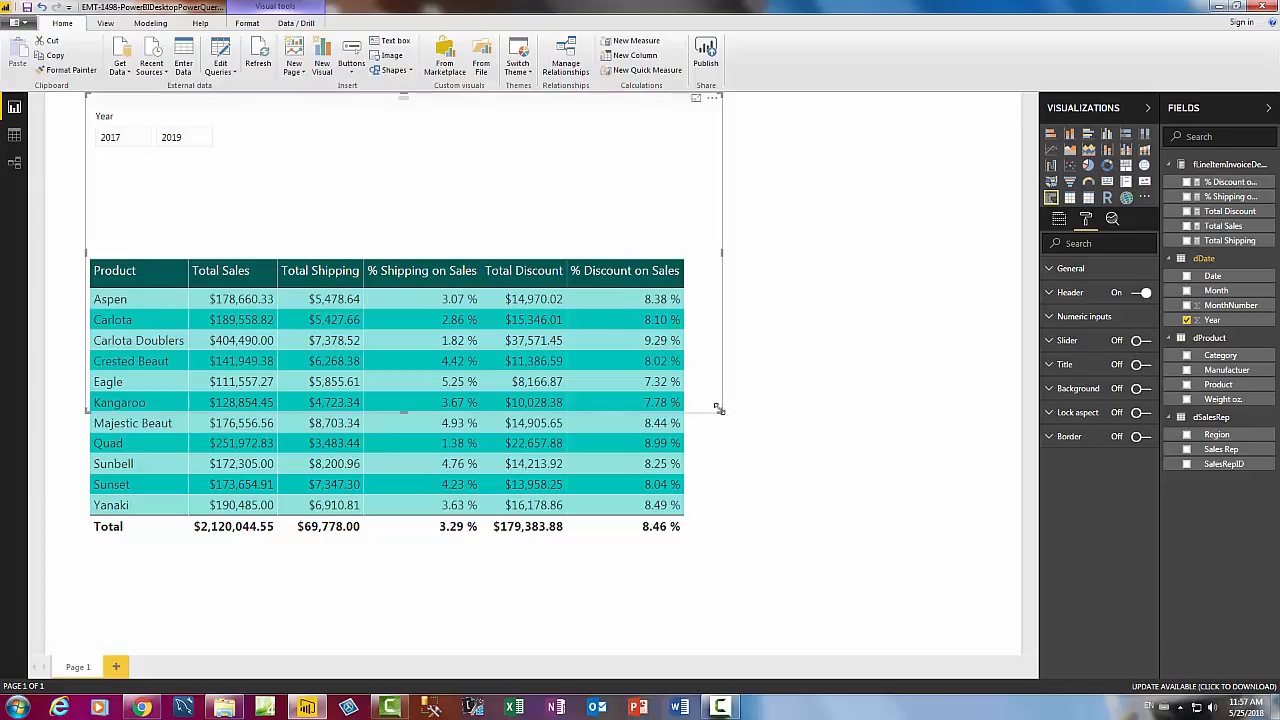
Step: Change the Year slicer to a List, shrink it, and place it above the table's Total Sales column
drag(721, 410, 254, 251)
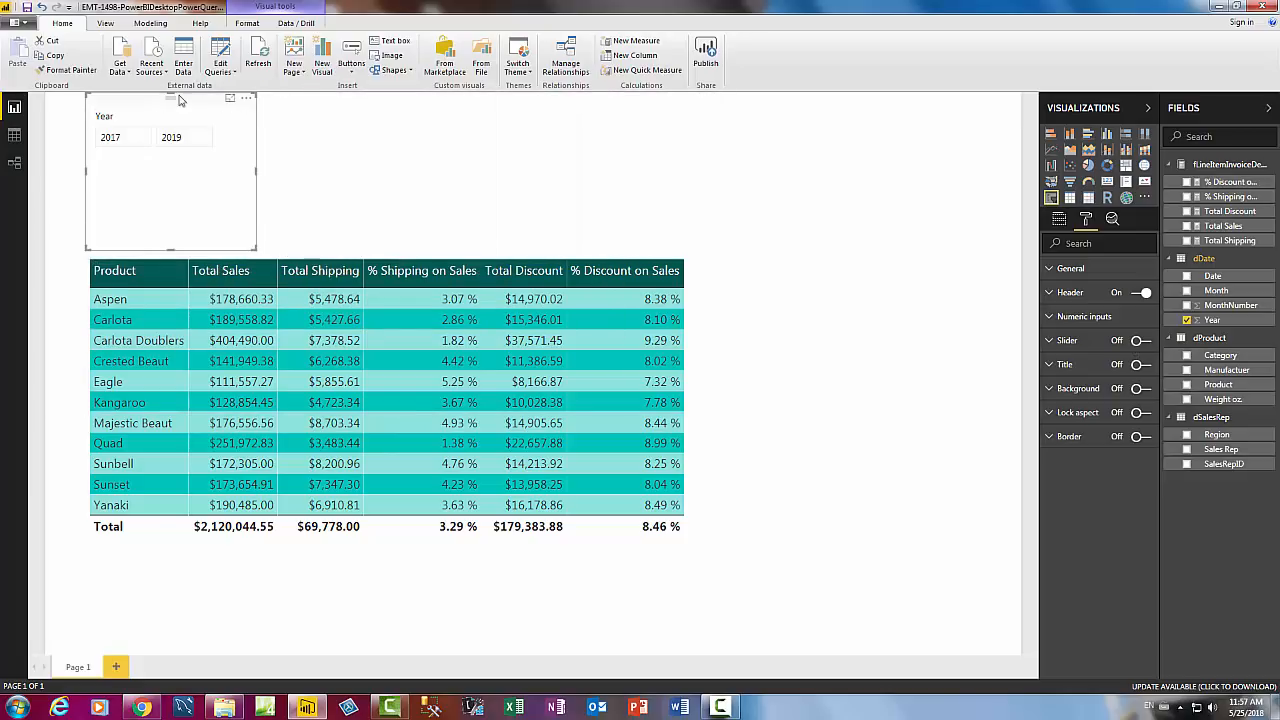
drag(340, 137, 901, 163)
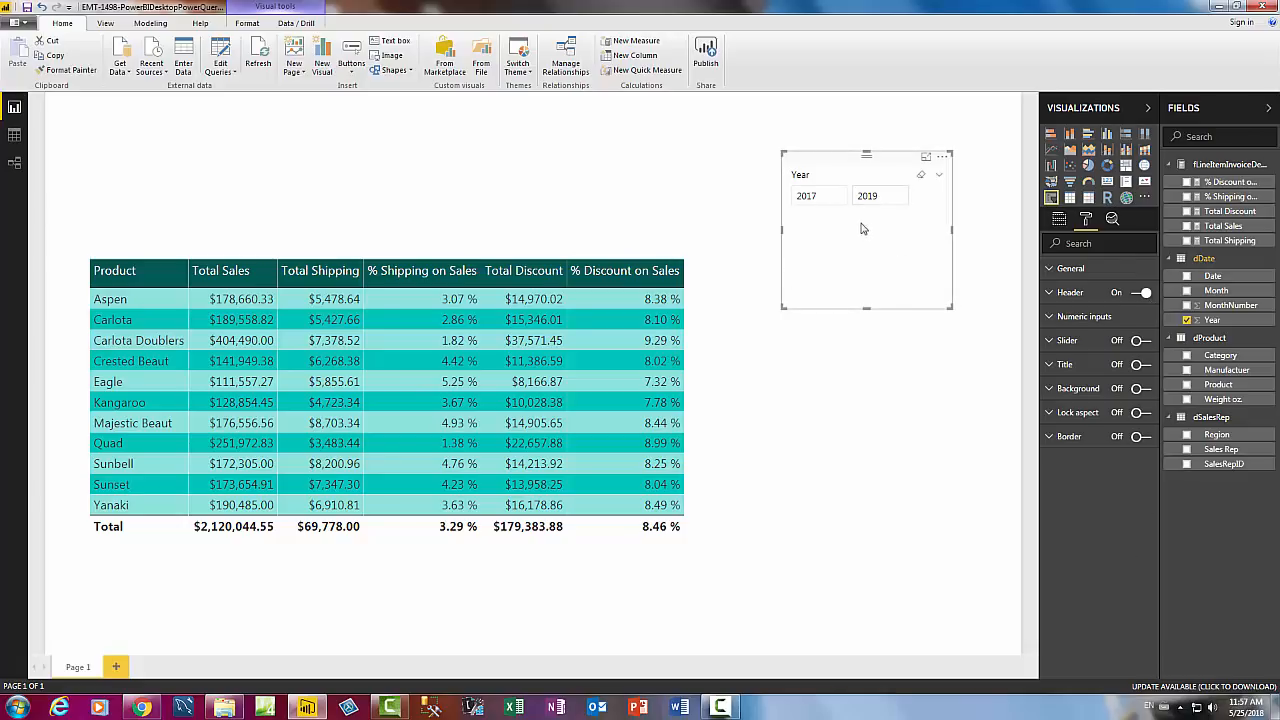
click(939, 179)
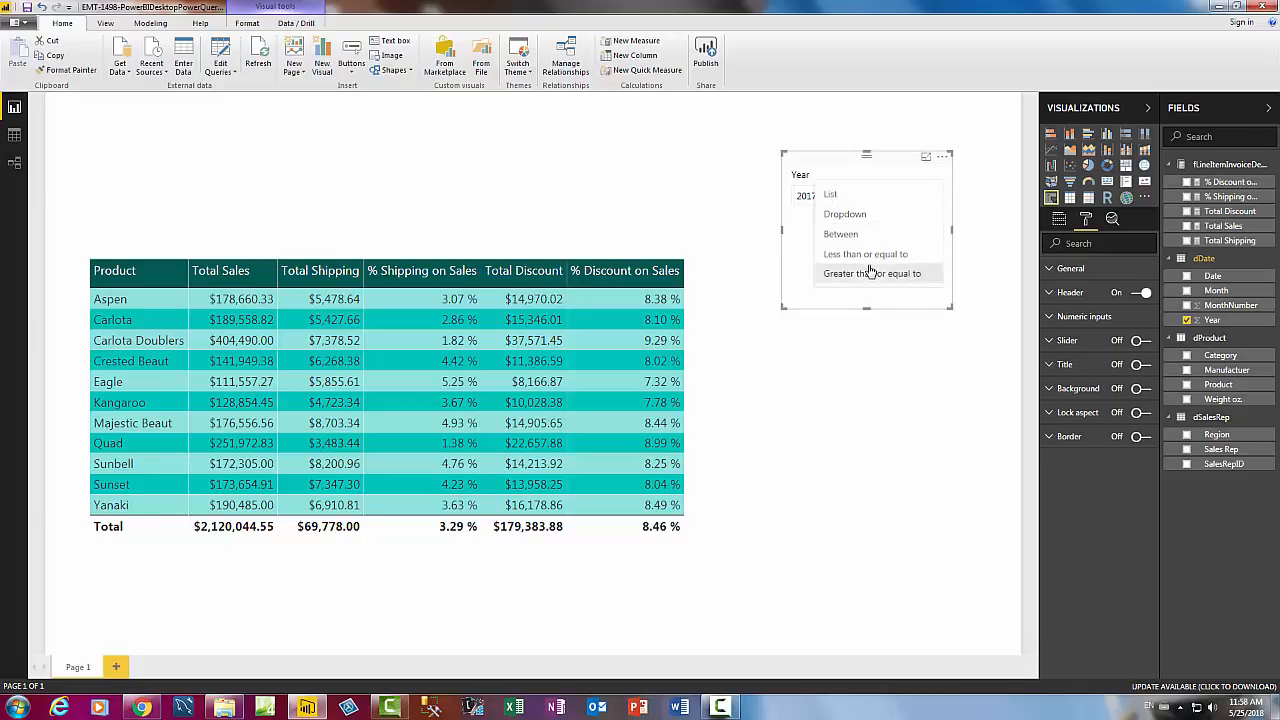
click(848, 197)
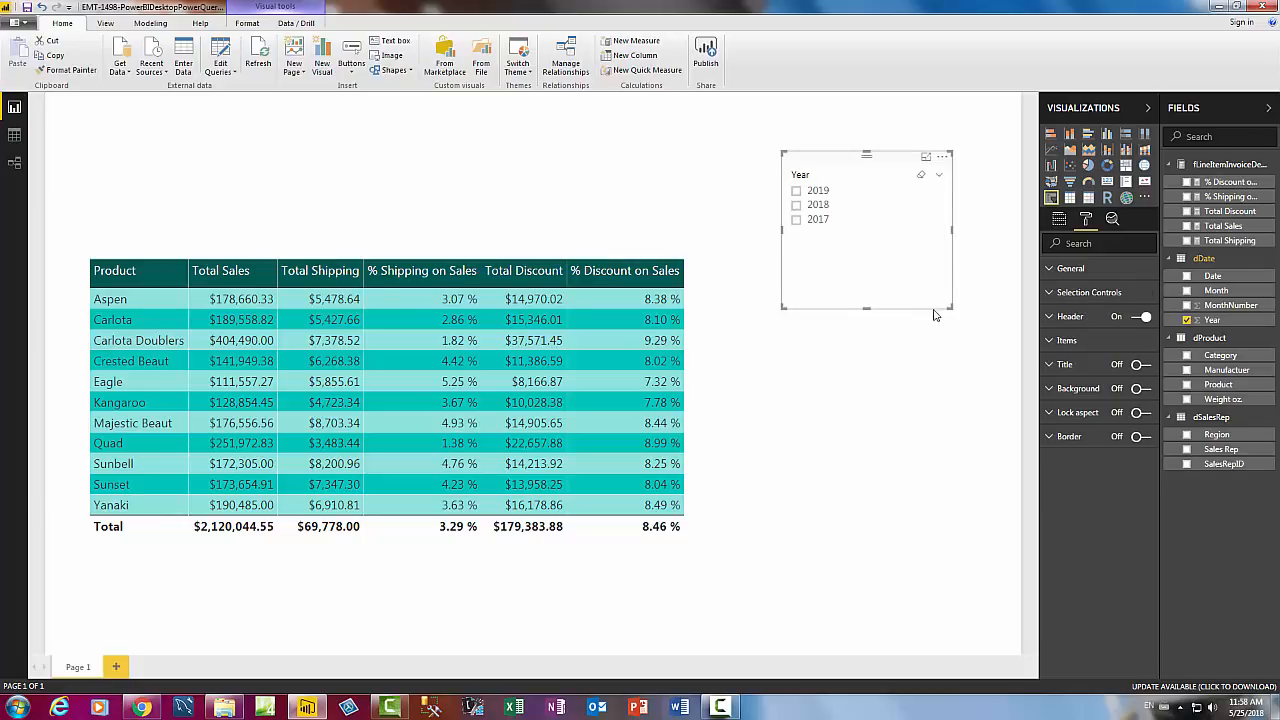
drag(950, 307, 893, 279)
drag(812, 163, 204, 122)
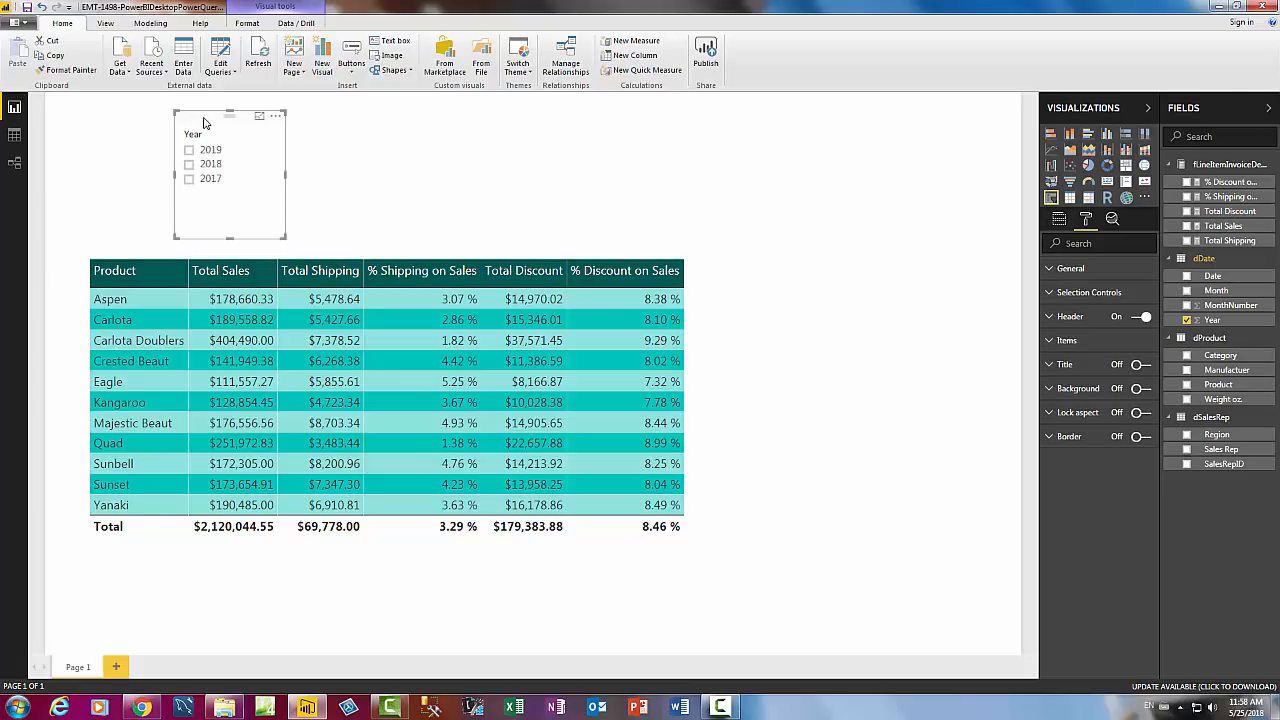
Step: Add a slicer for the dProduct Manufactuer field, place it beside the Year slicer and make it slightly wider and shorter
click(866, 157)
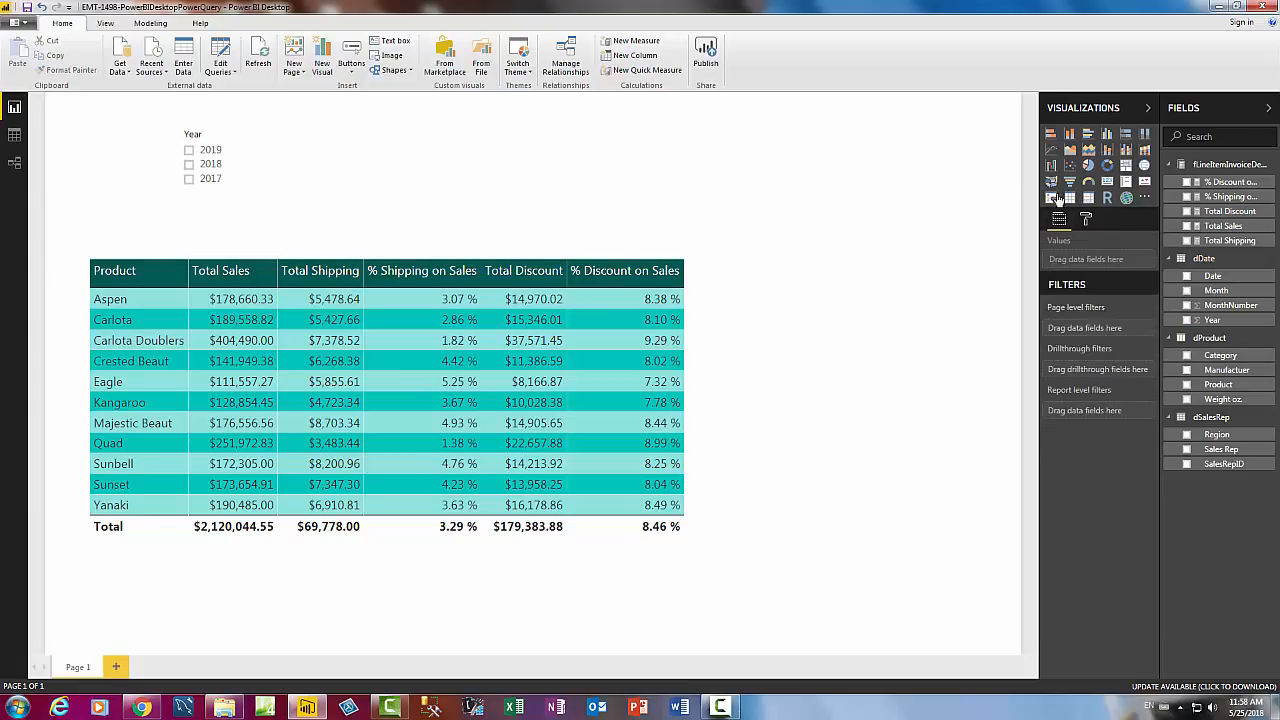
click(1051, 198)
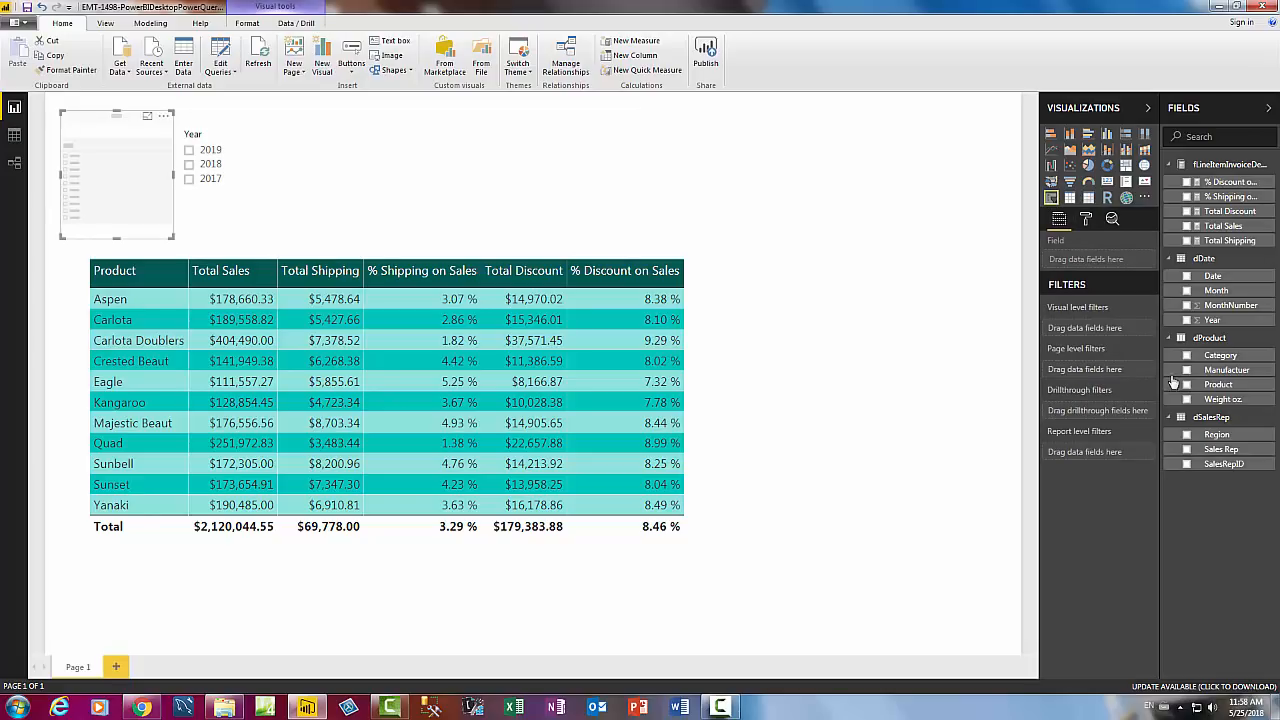
click(1187, 370)
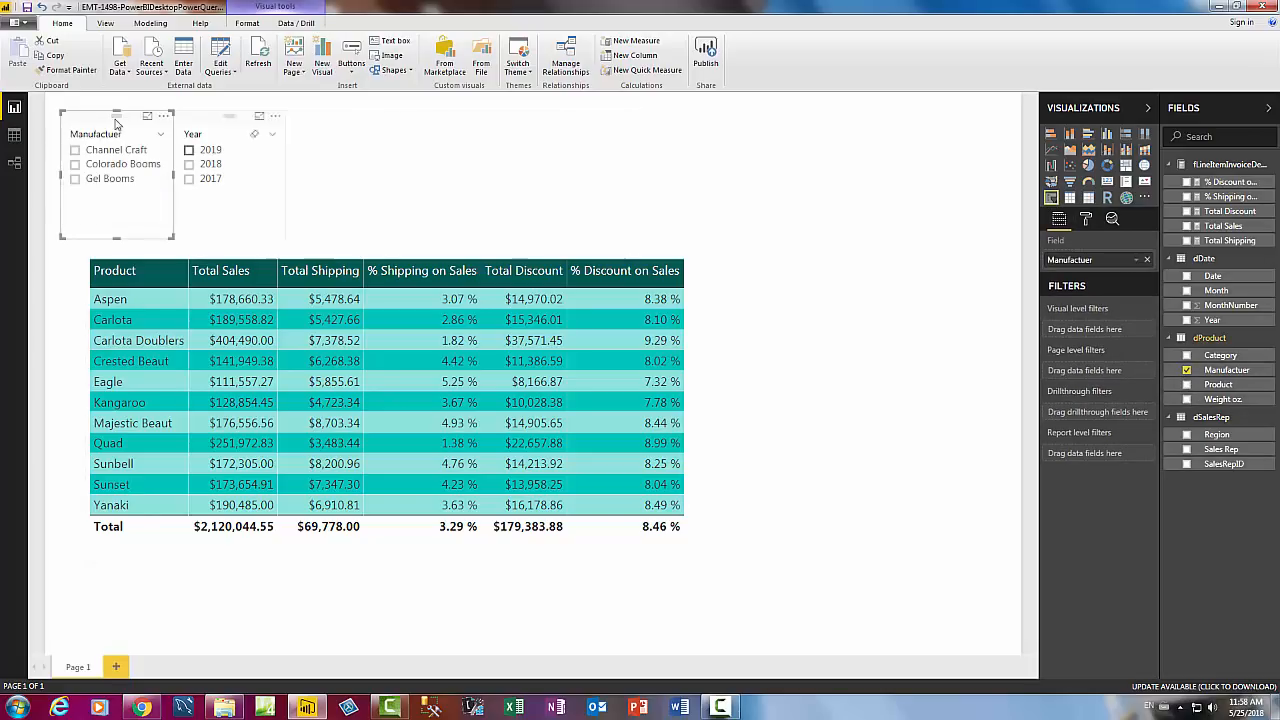
drag(112, 116, 339, 116)
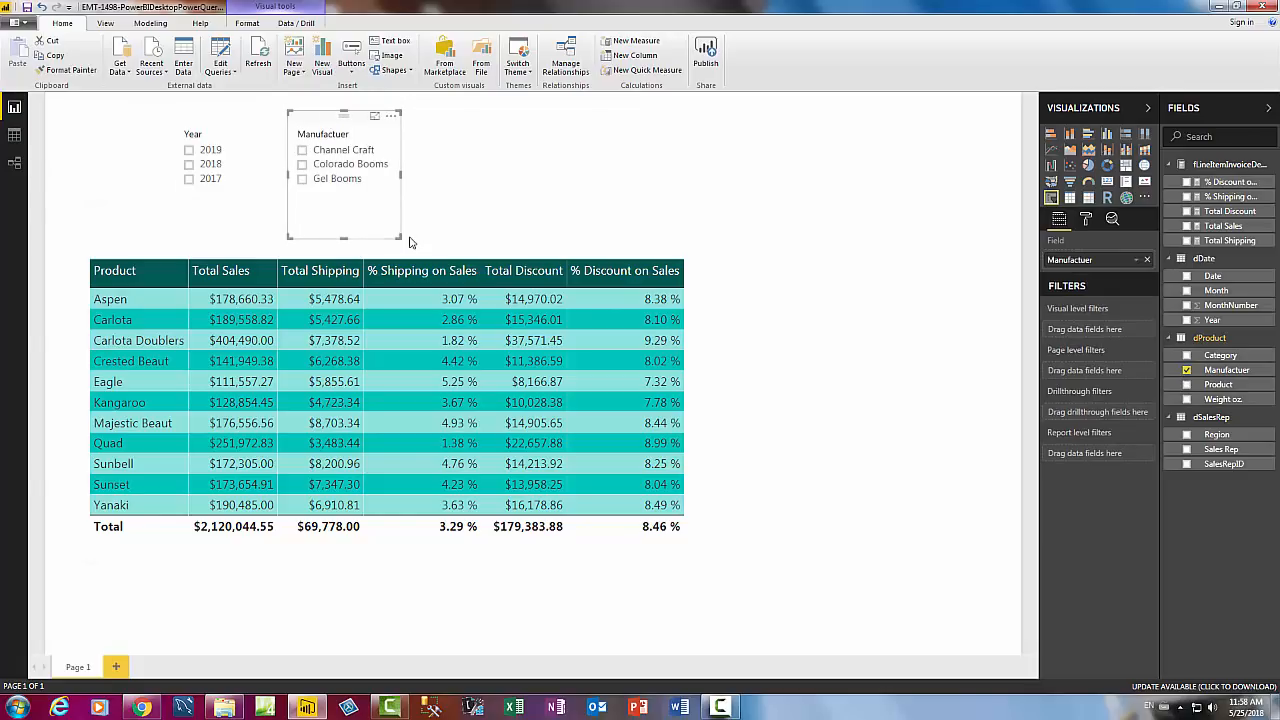
drag(400, 236, 412, 227)
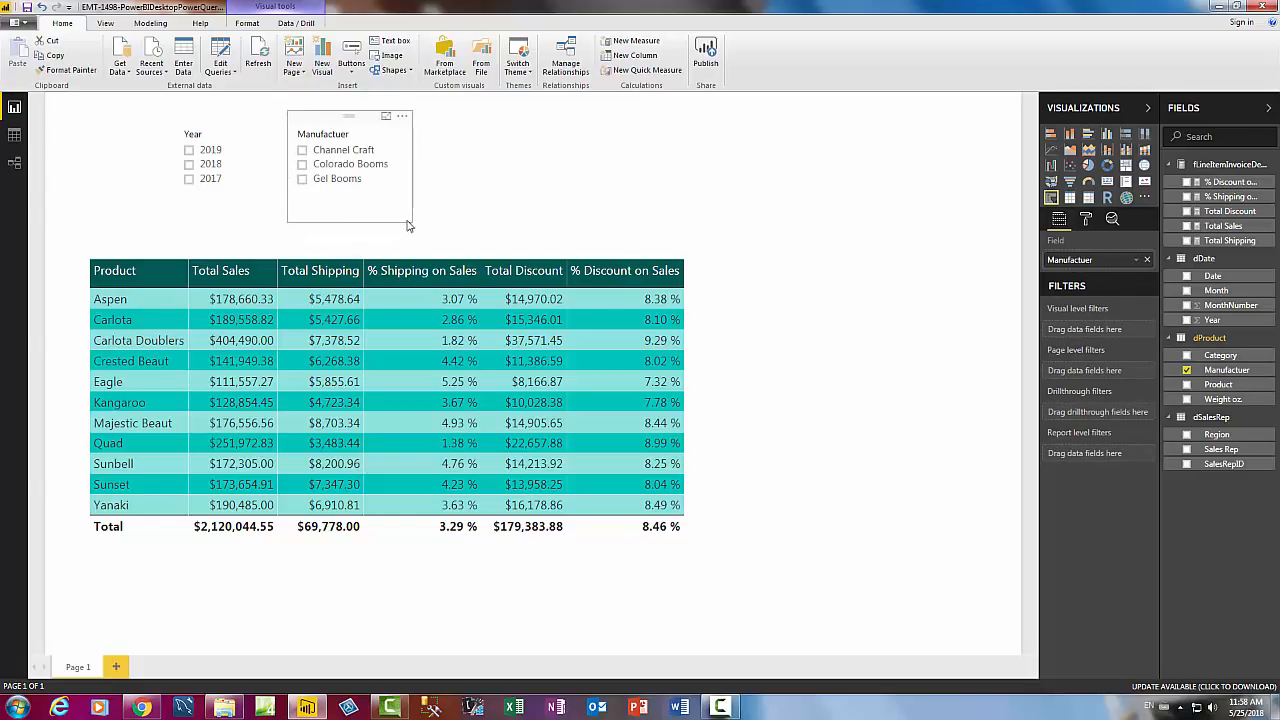
Step: Add a slicer for the dSalesRep Sales Rep field, place it beside the table and enlarge it to show all names
click(805, 160)
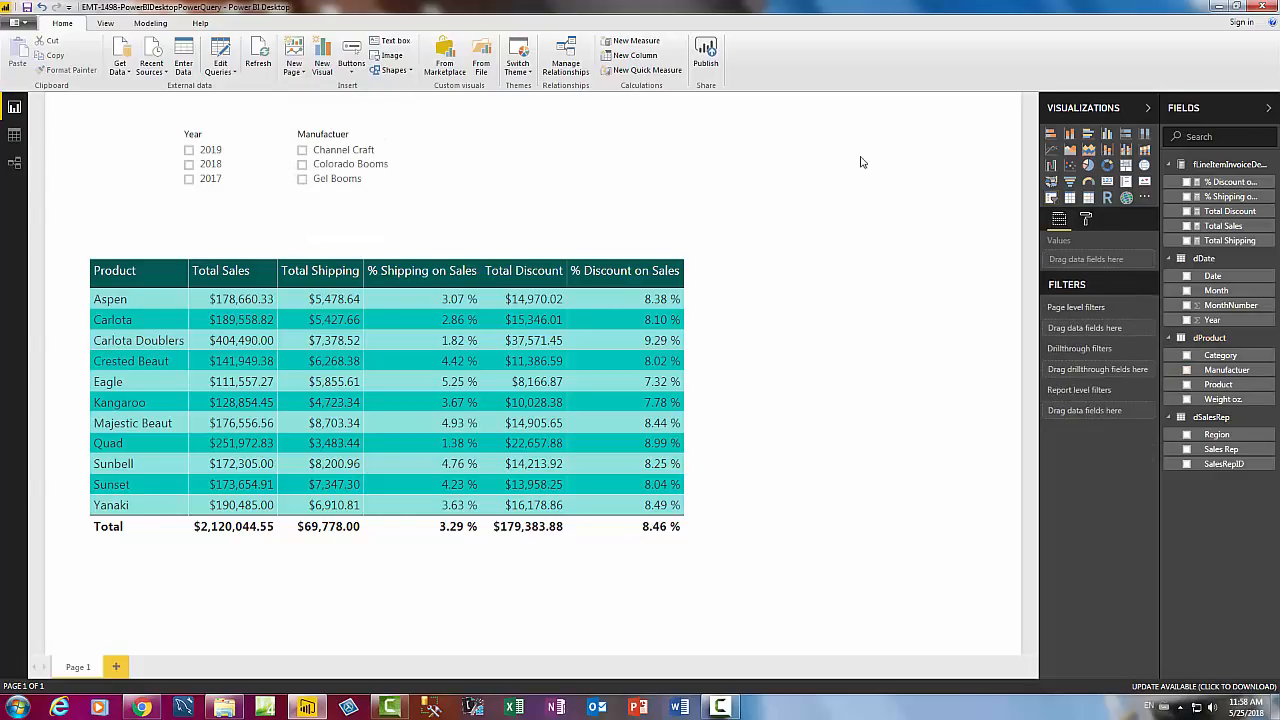
click(1054, 198)
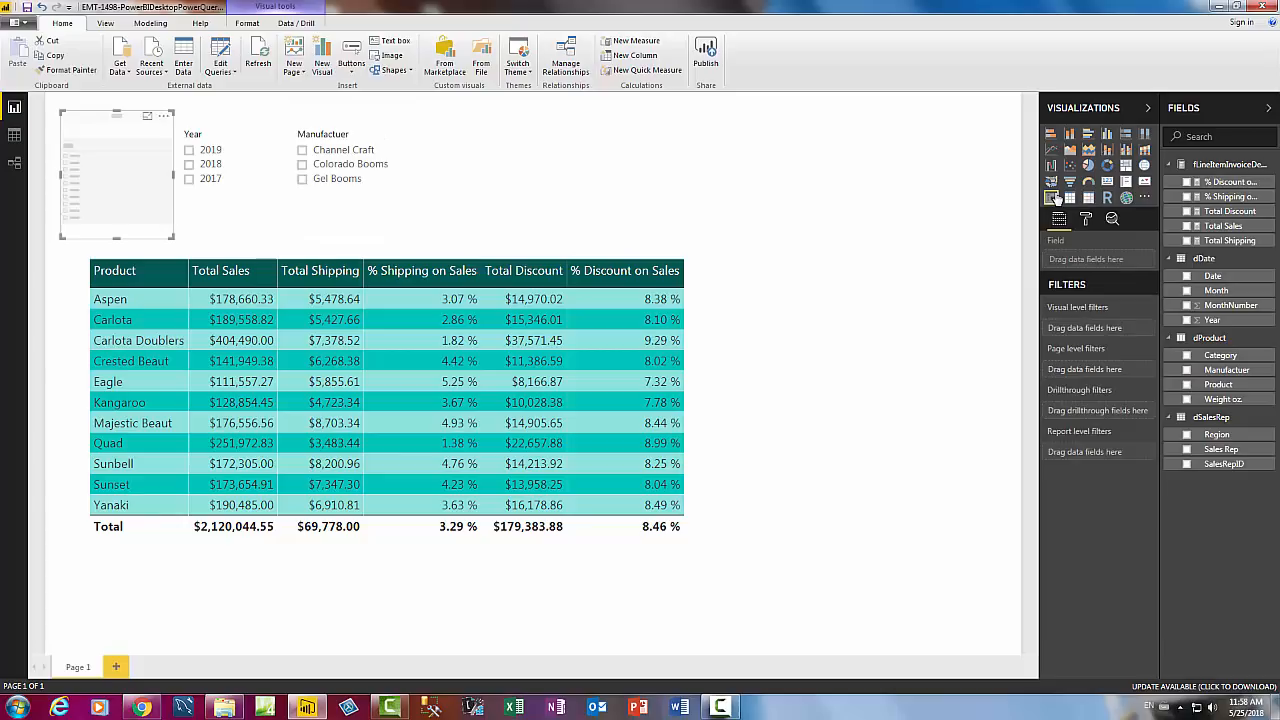
click(1187, 450)
drag(100, 122, 782, 132)
drag(862, 256, 966, 597)
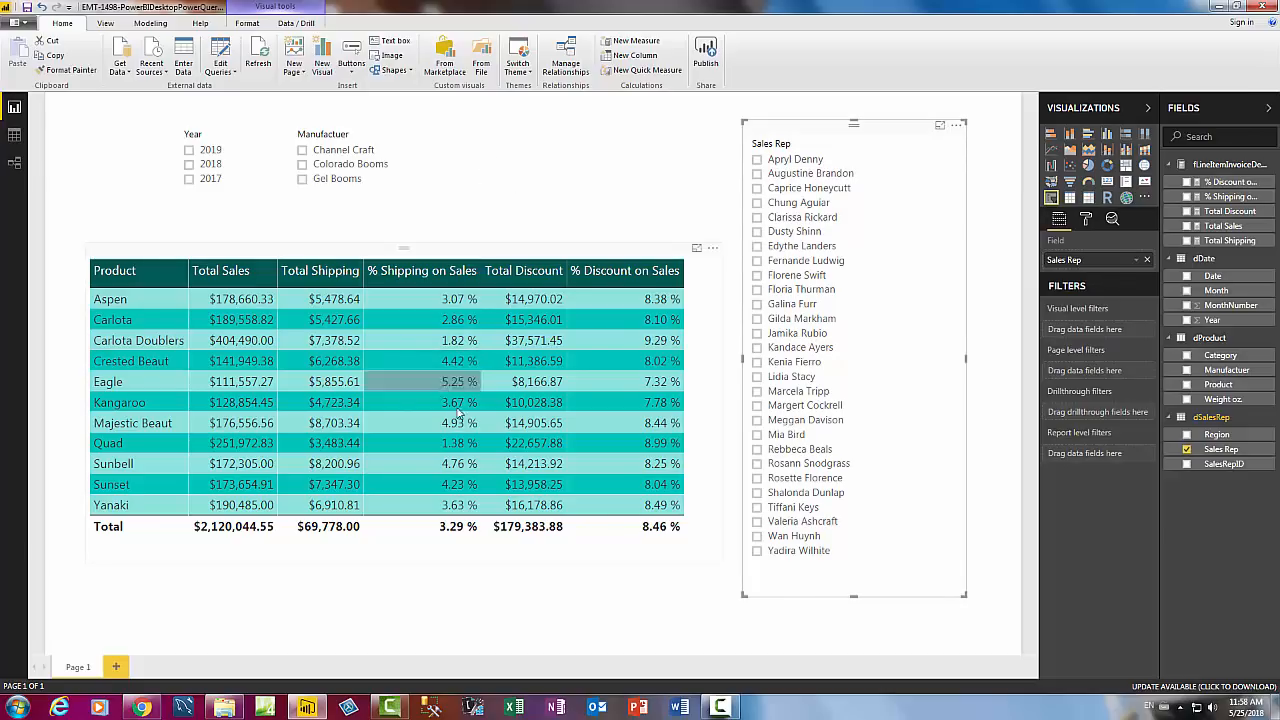
Step: Filter the report to year 2017, manufacturer Colorado Booms, and the 5th, 12th, 21st and 25th listed sales reps together
click(188, 180)
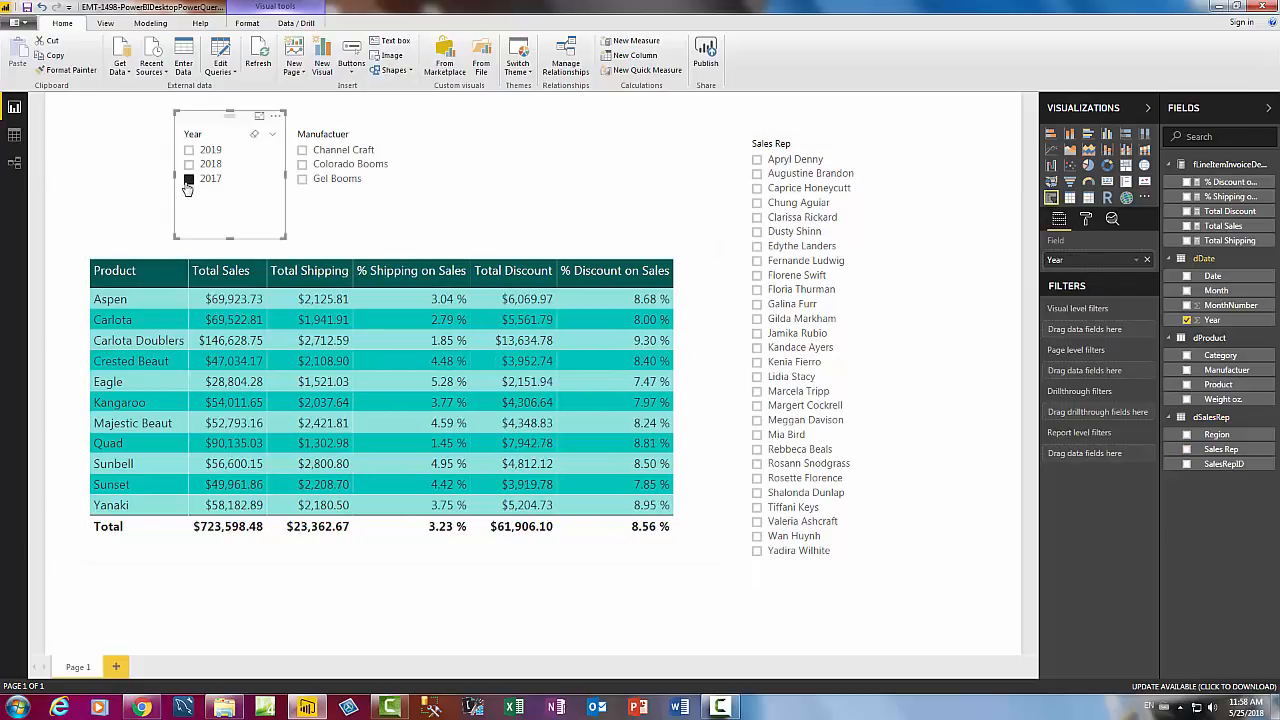
click(302, 165)
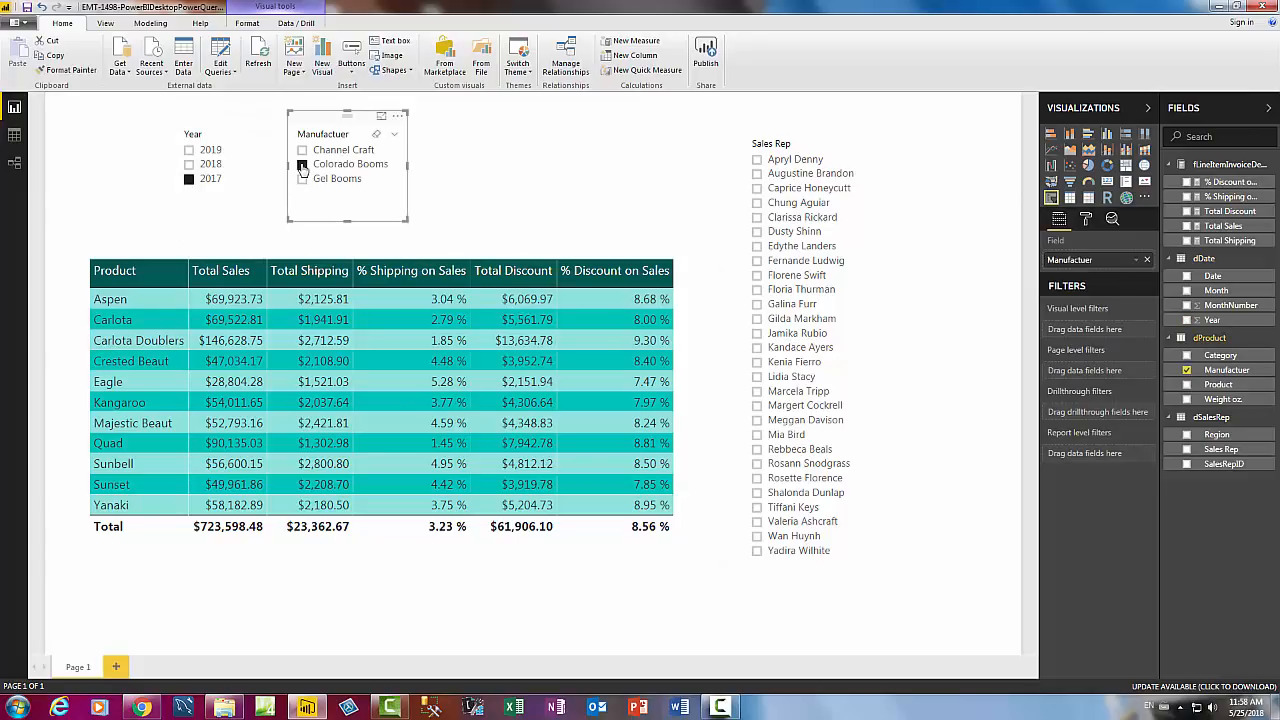
click(757, 219)
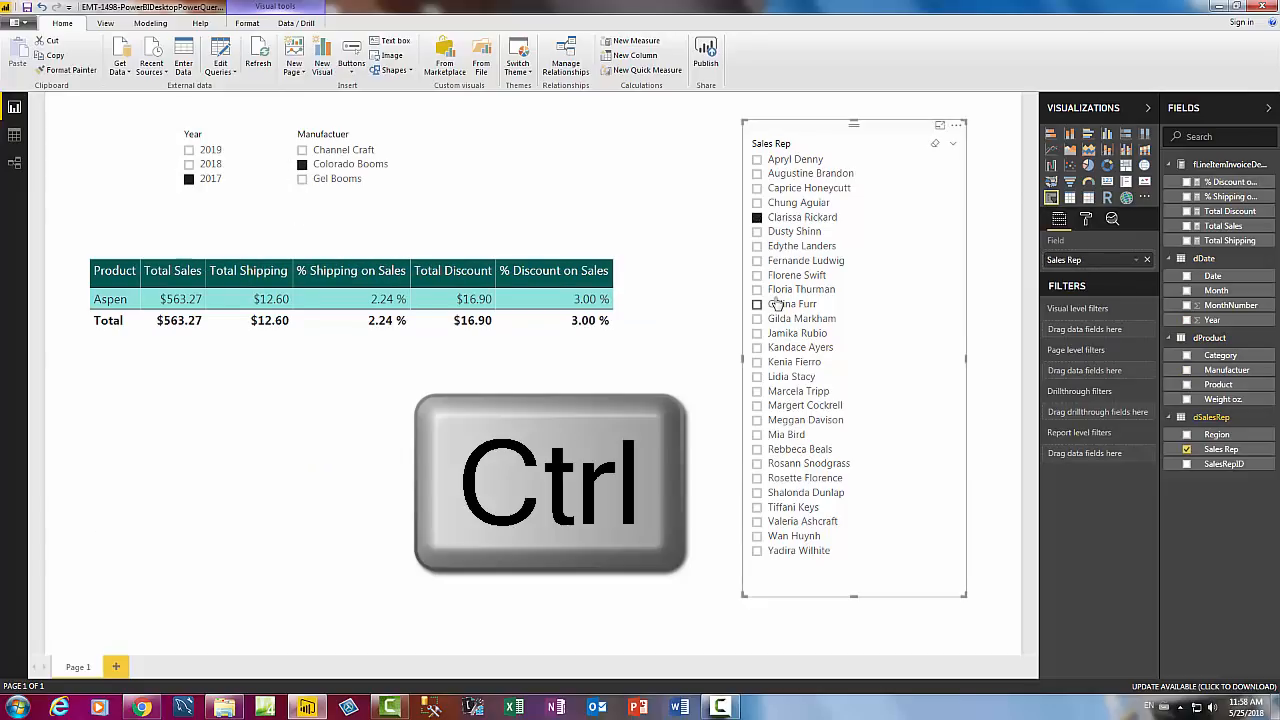
ctrl+click(757, 319)
ctrl+click(757, 449)
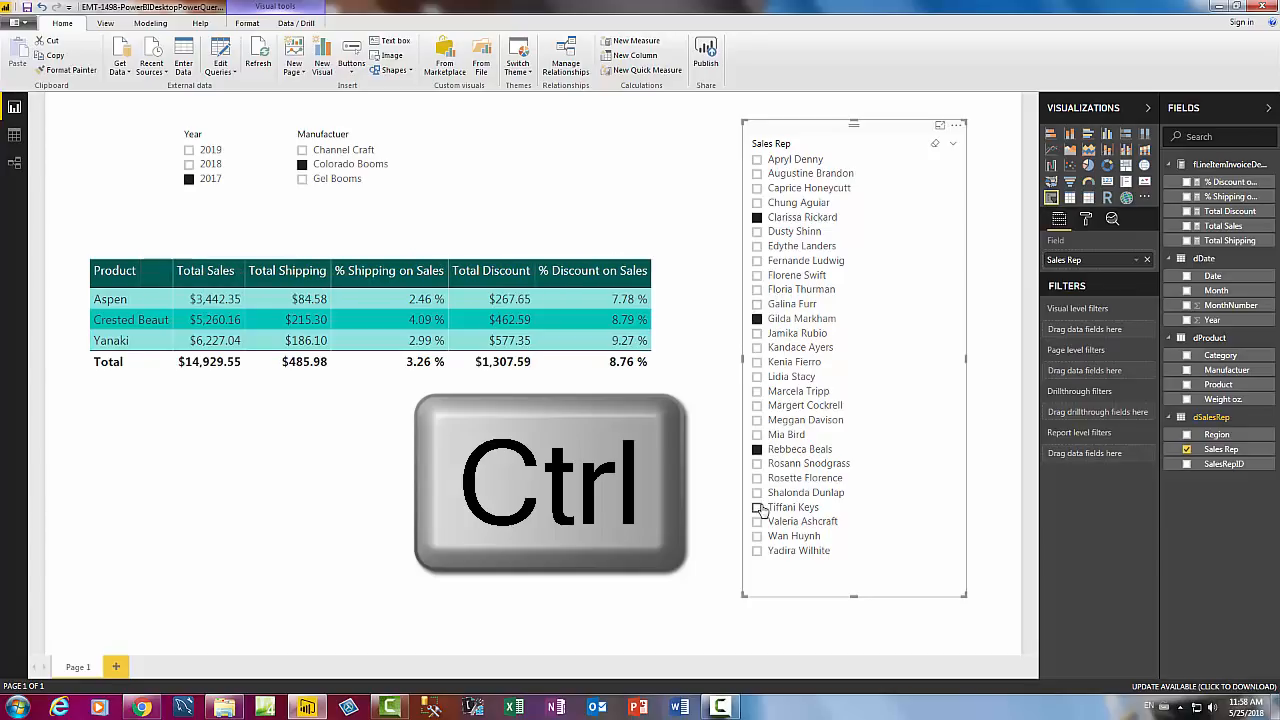
ctrl+click(757, 508)
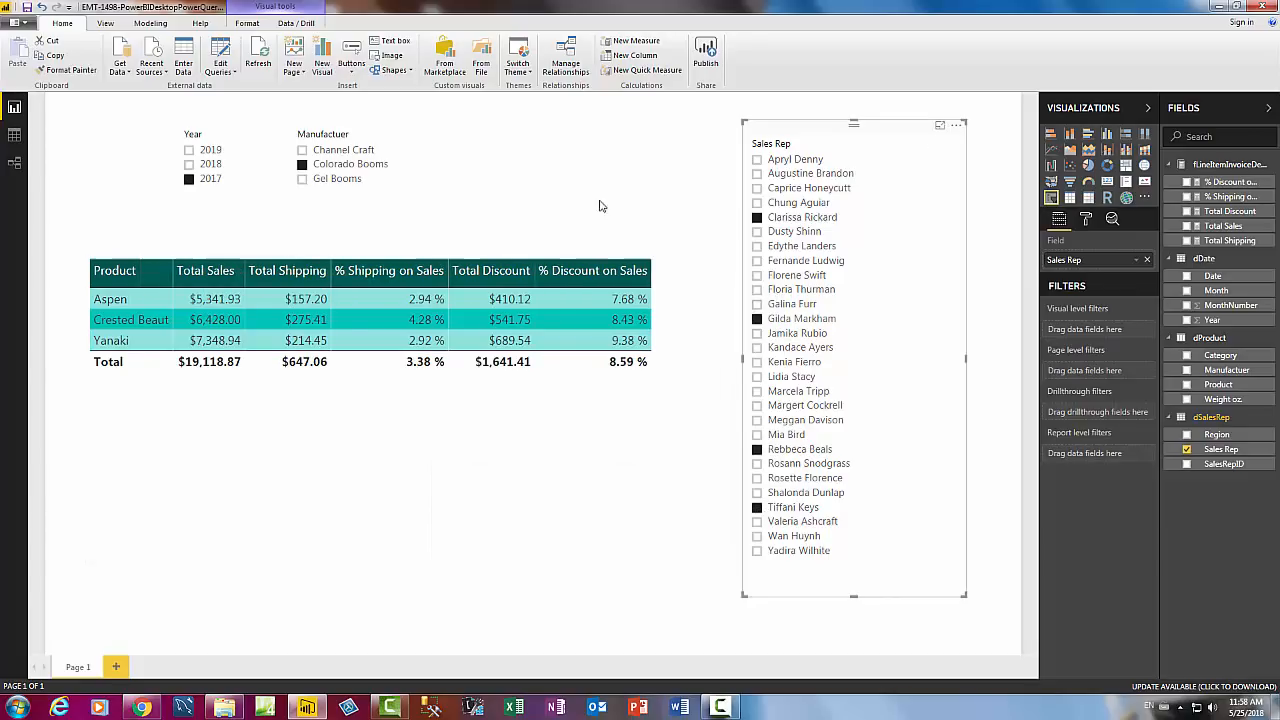
Step: Switch the Year slicer to 2018 and on to 2019, and set the Manufactuer slicer to Gel Booms
click(189, 165)
click(189, 150)
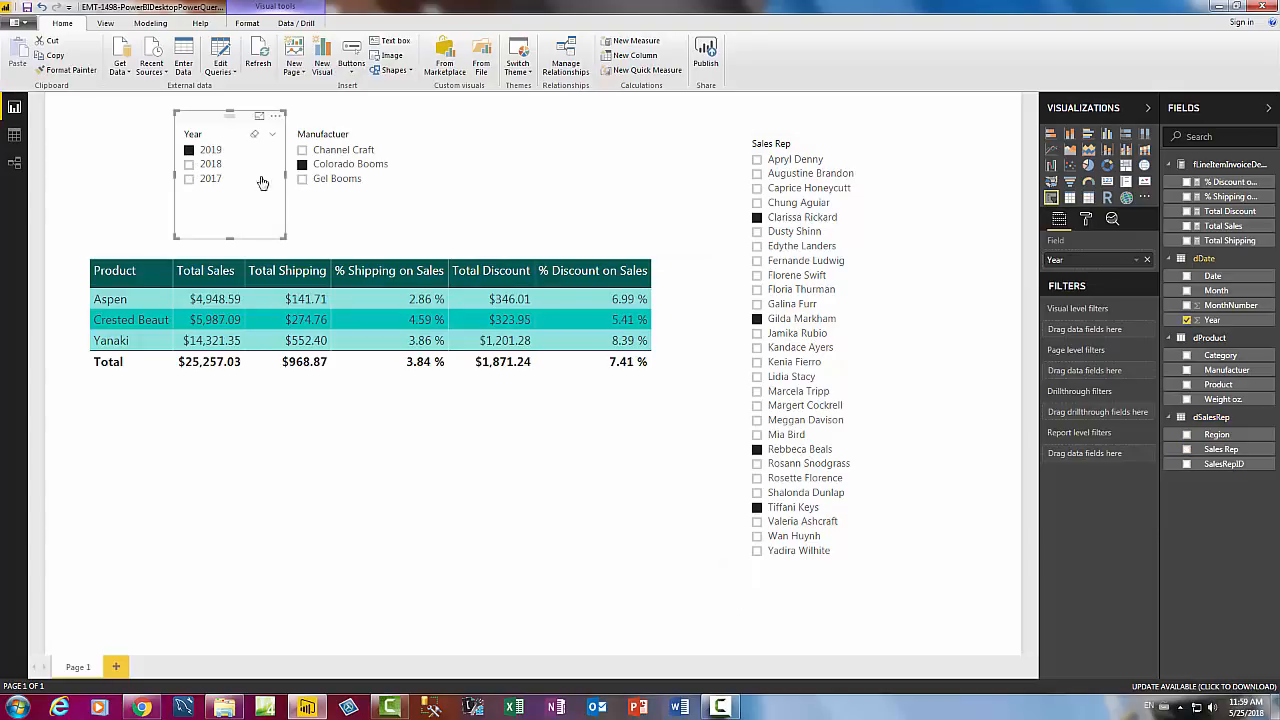
click(302, 179)
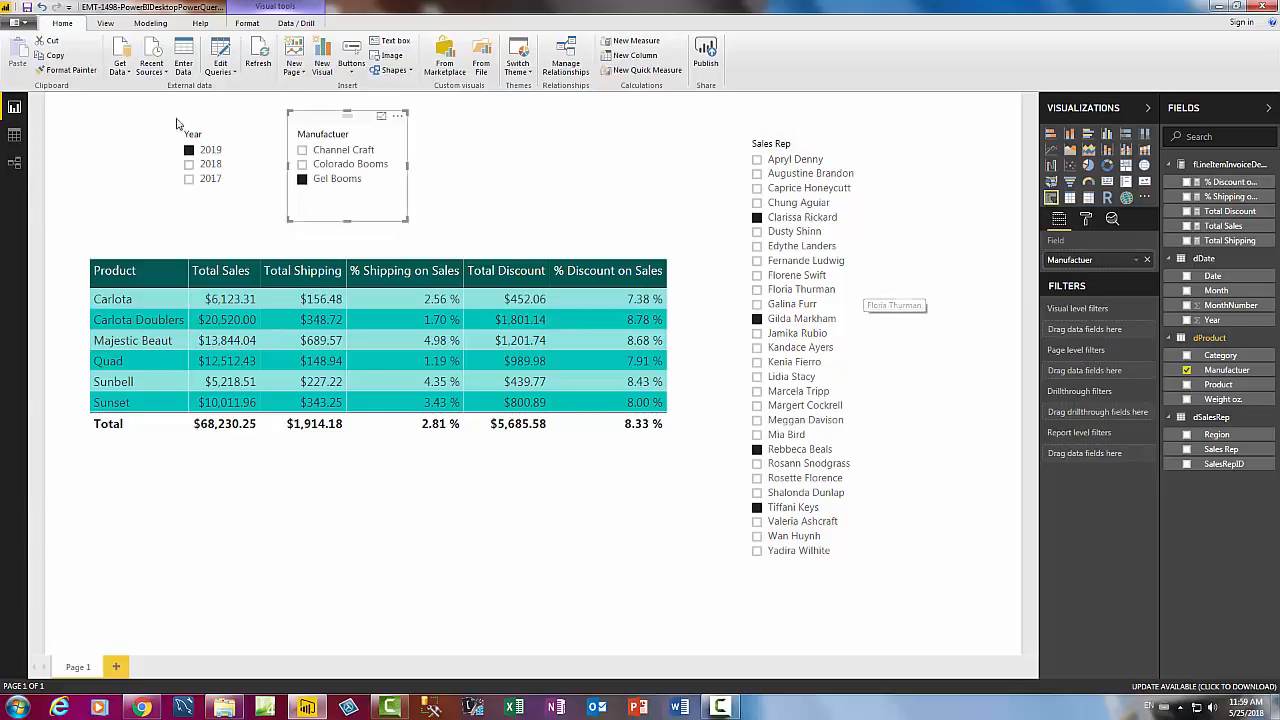
Step: Review the model relationships and the fLineItemInvoiceDetail query in the Power Query Editor, and return to the report page
click(15, 165)
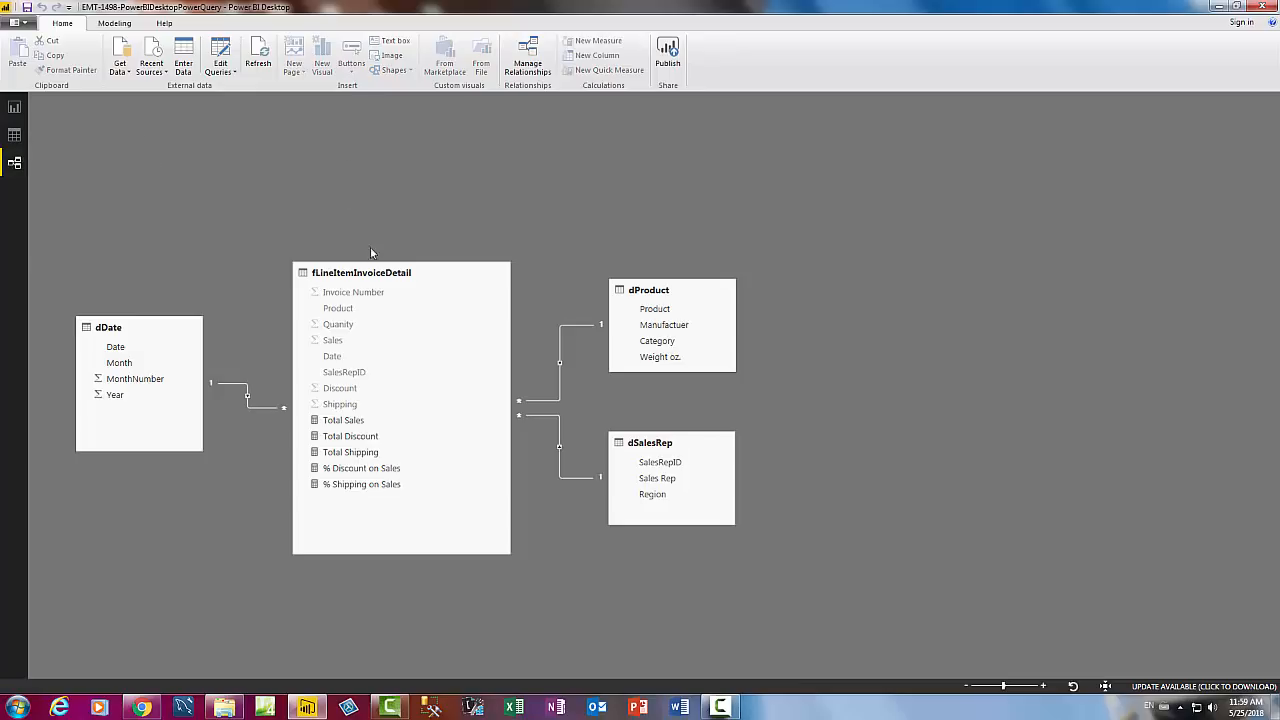
click(232, 72)
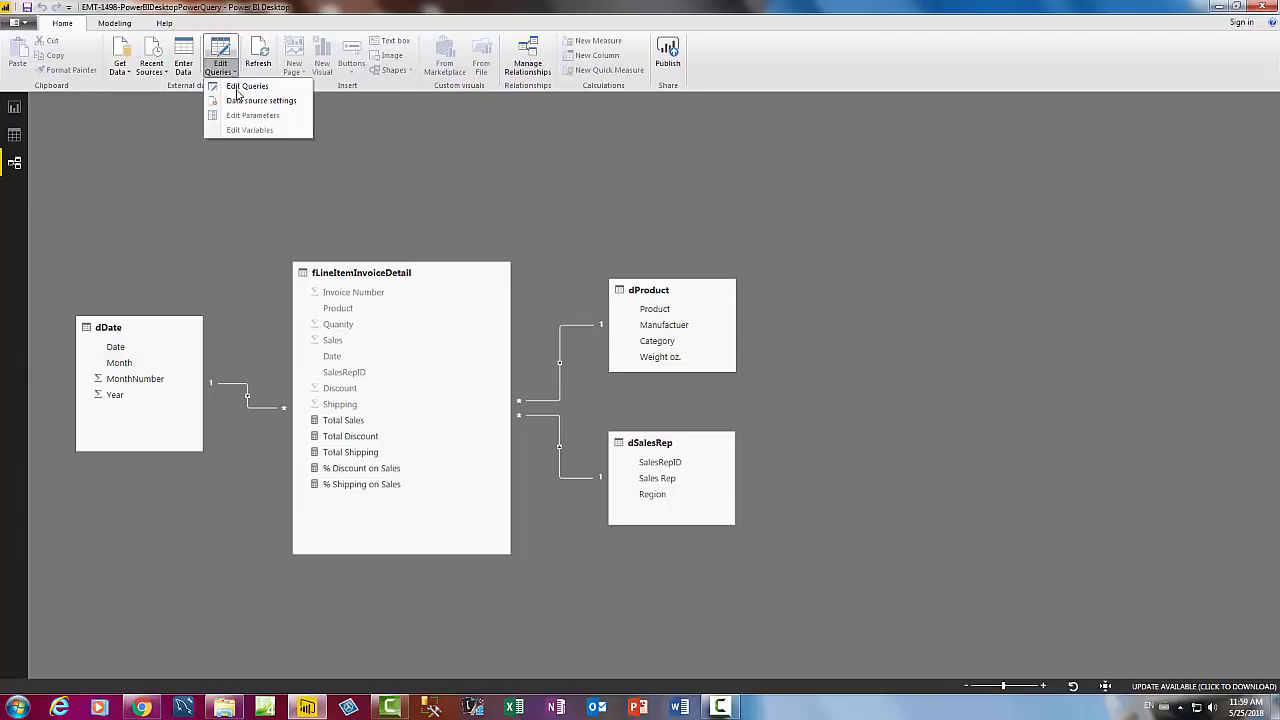
click(245, 87)
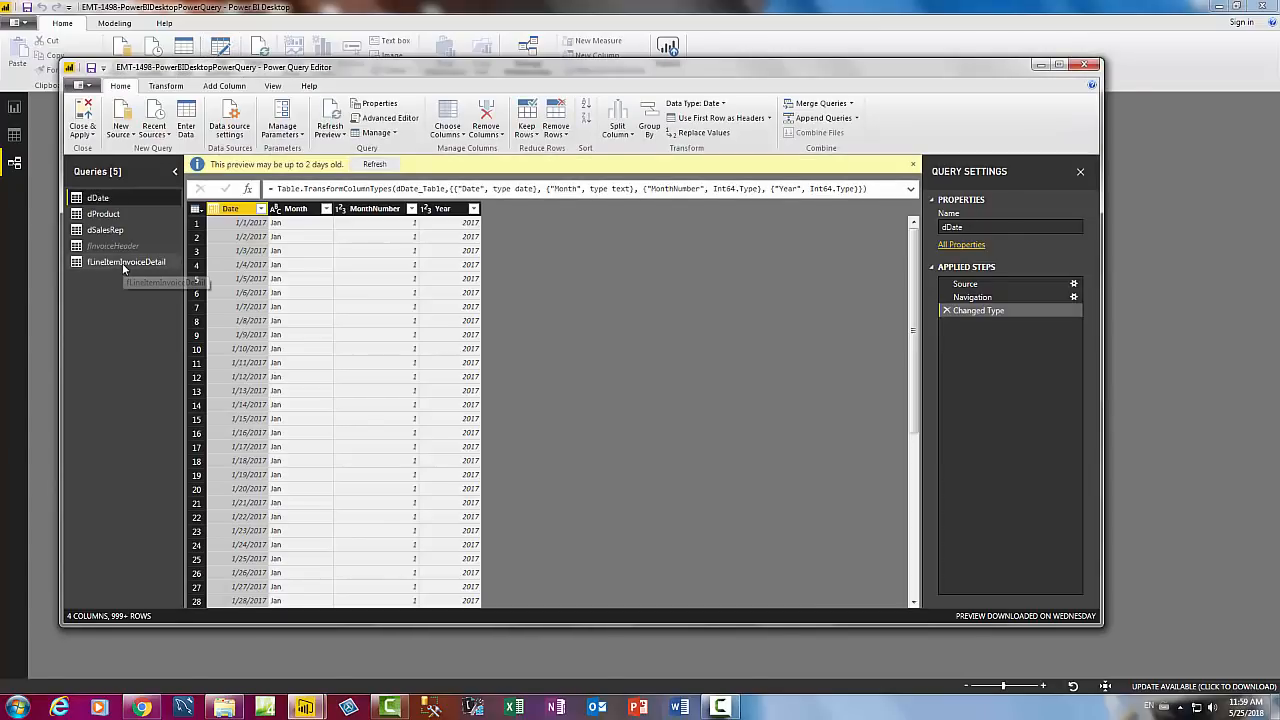
click(125, 262)
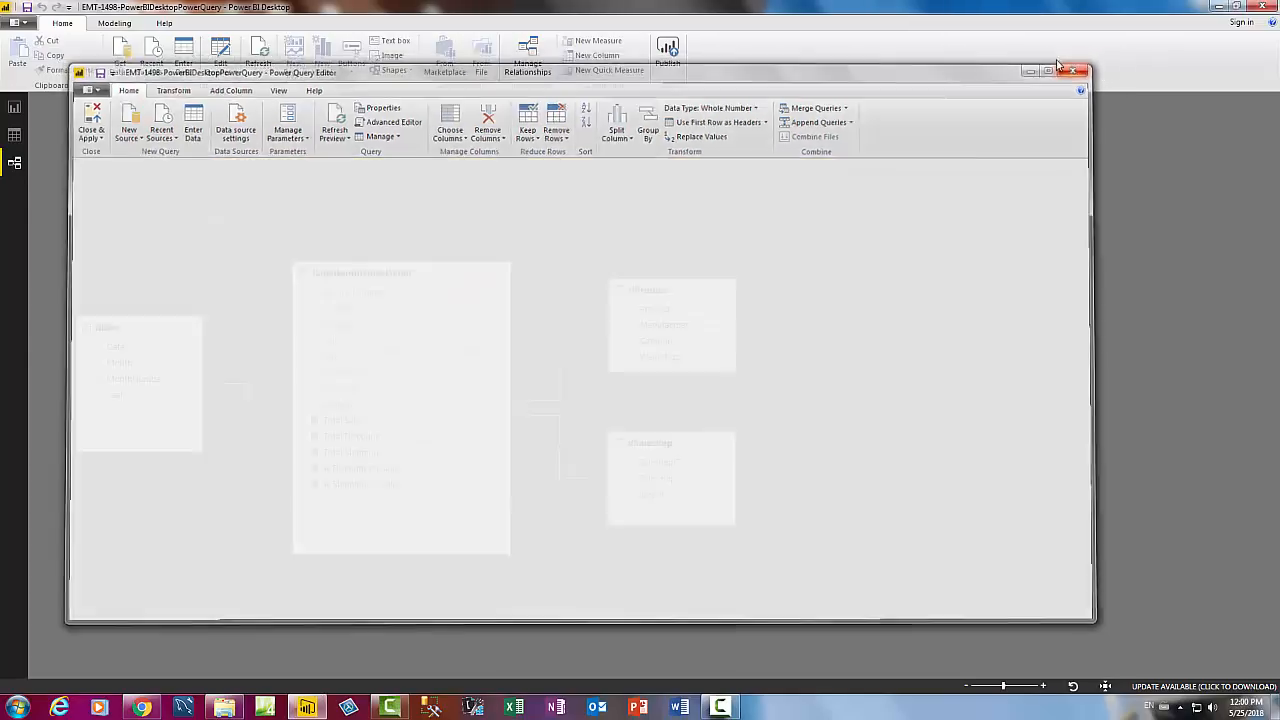
click(1090, 64)
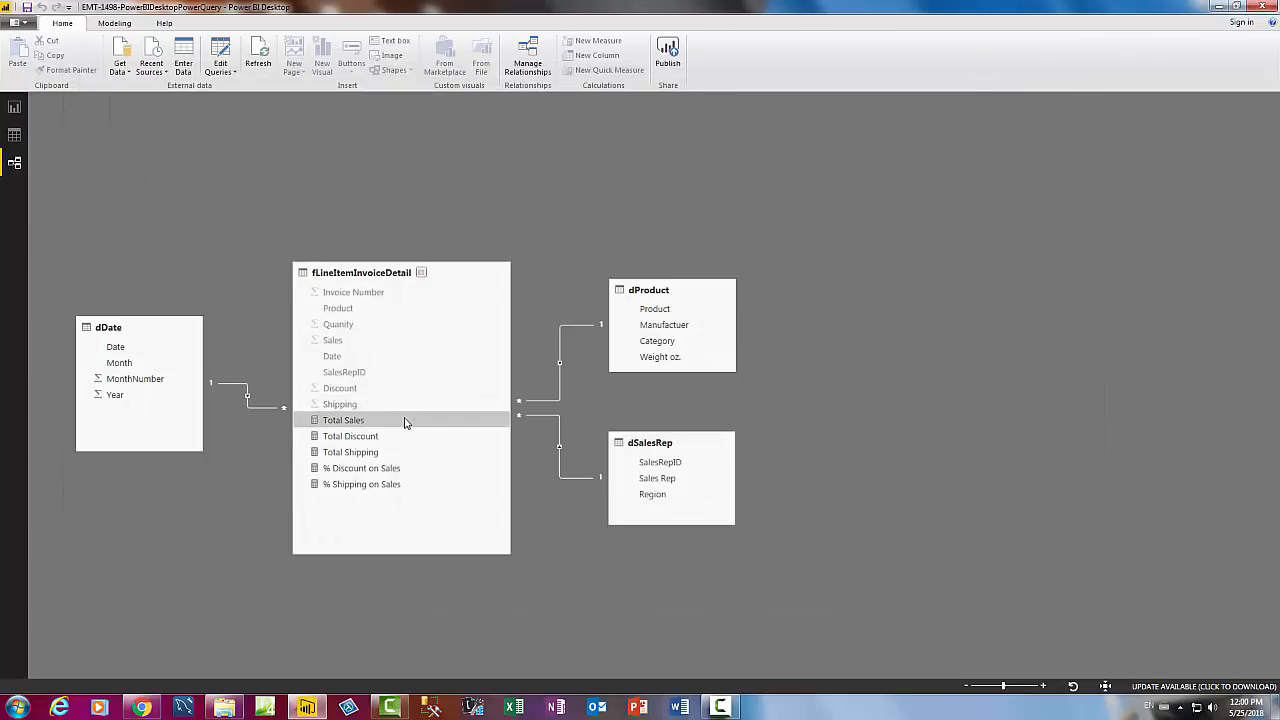
click(14, 107)
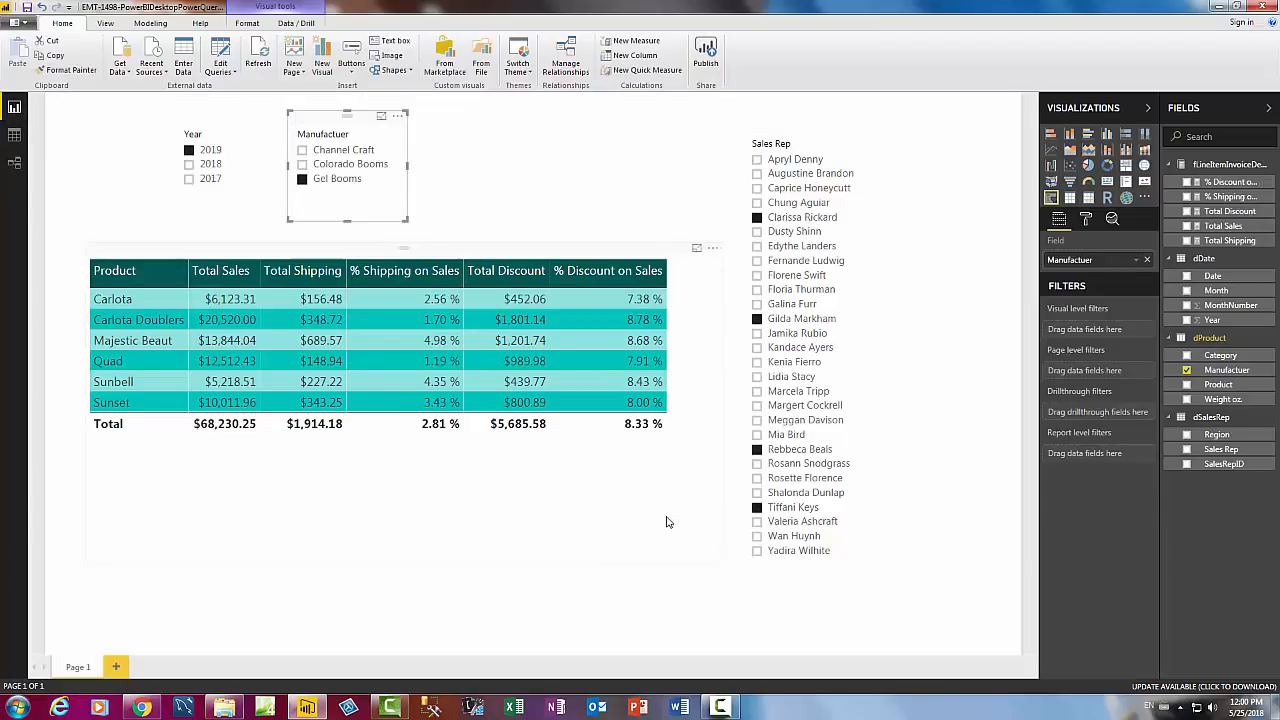